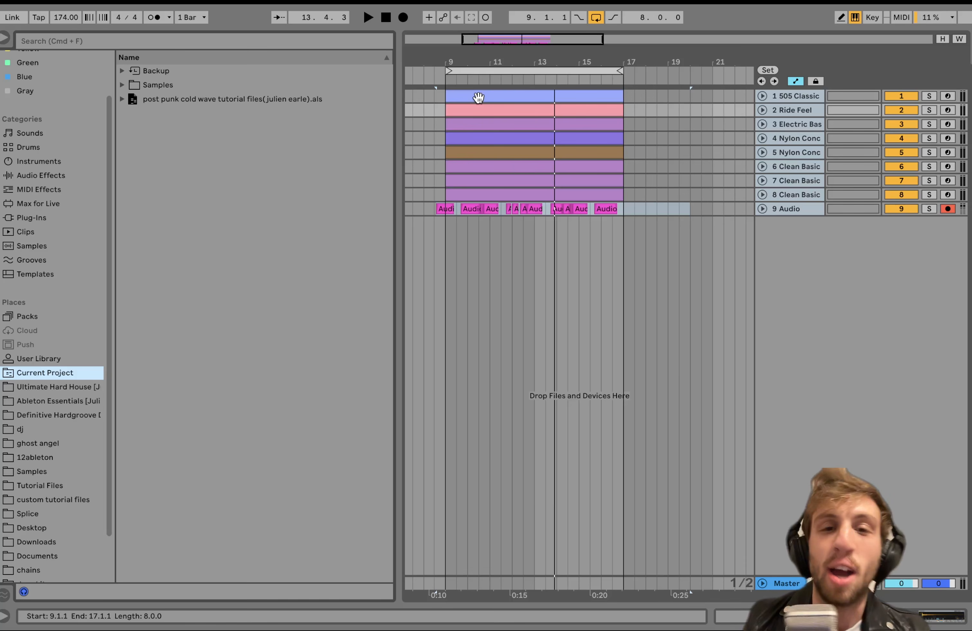
Solo the 505 Classic, Ride Feel and Electric Bass tracks together.
{"action": "left_click", "coordinate": [478, 98]}
{"action": "mouse_move", "coordinate": [43, 9]}
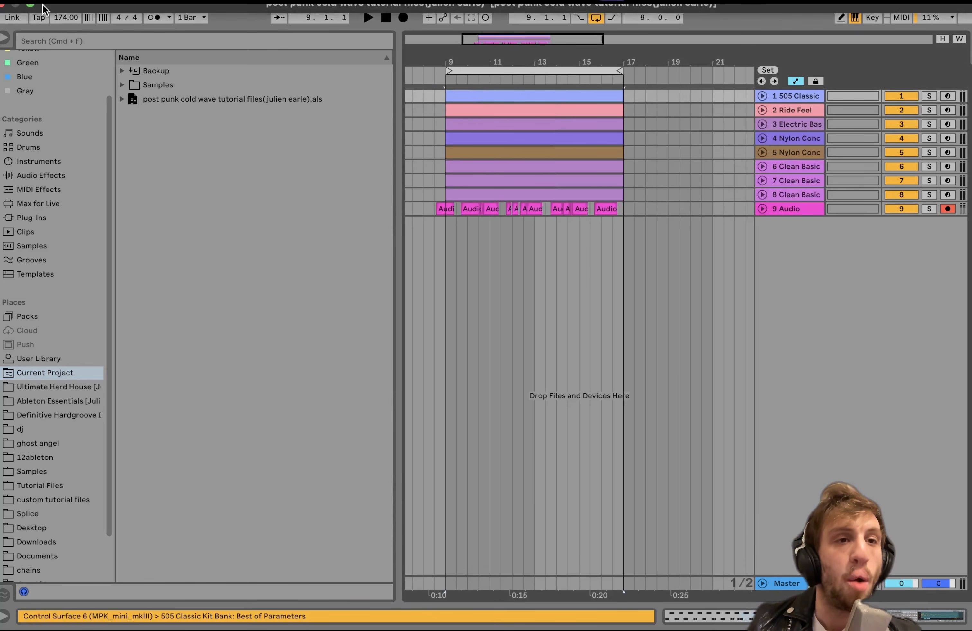
{"action": "left_click", "coordinate": [805, 98]}
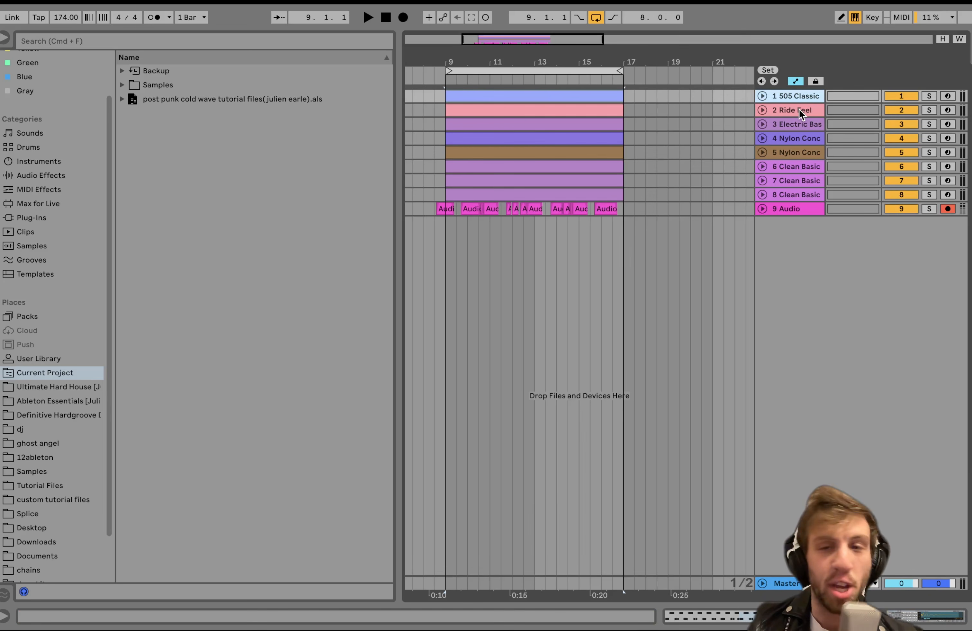
{"action": "left_click", "coordinate": [799, 110], "text": "shift"}
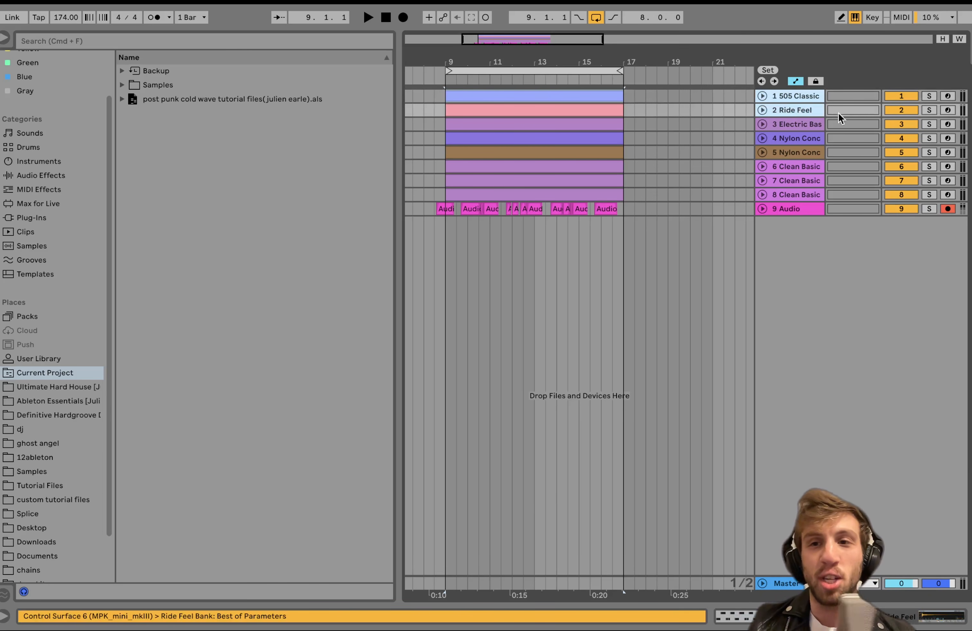
{"action": "left_click", "coordinate": [930, 110]}
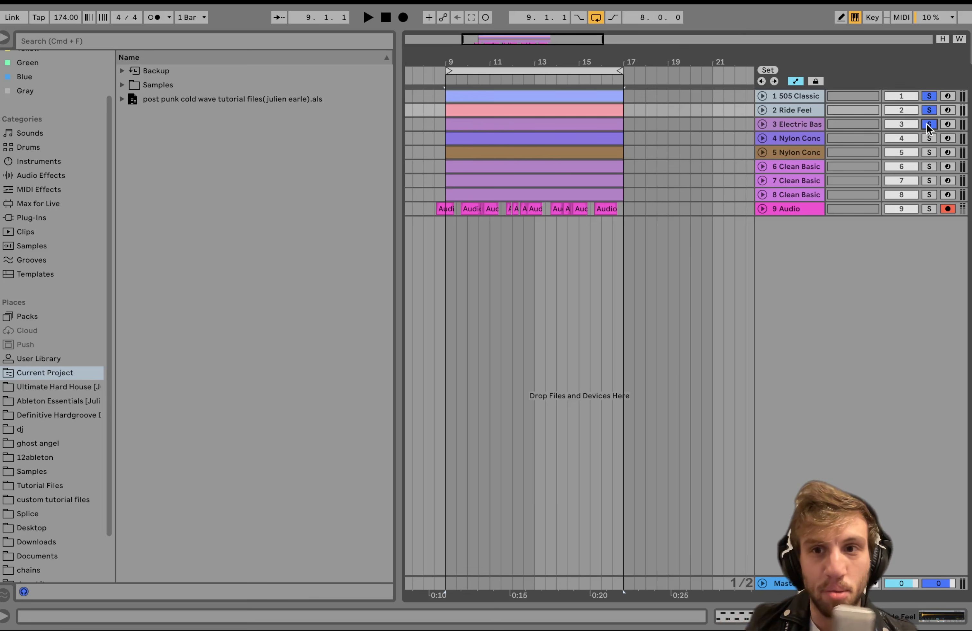
Play the soloed tracks and unfold the Electric Bass, Ride Feel and 505 Classic tracks to show their MIDI clips.
{"action": "key", "text": "space"}
{"action": "left_click", "coordinate": [795, 123]}
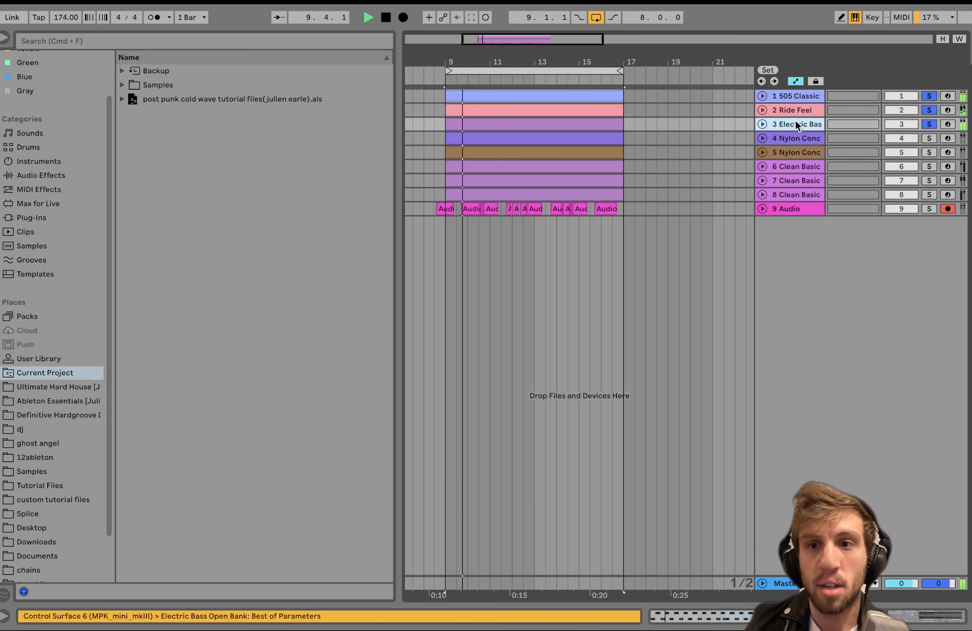
{"action": "left_click", "coordinate": [762, 124]}
{"action": "left_click", "coordinate": [762, 110]}
{"action": "left_click", "coordinate": [762, 96]}
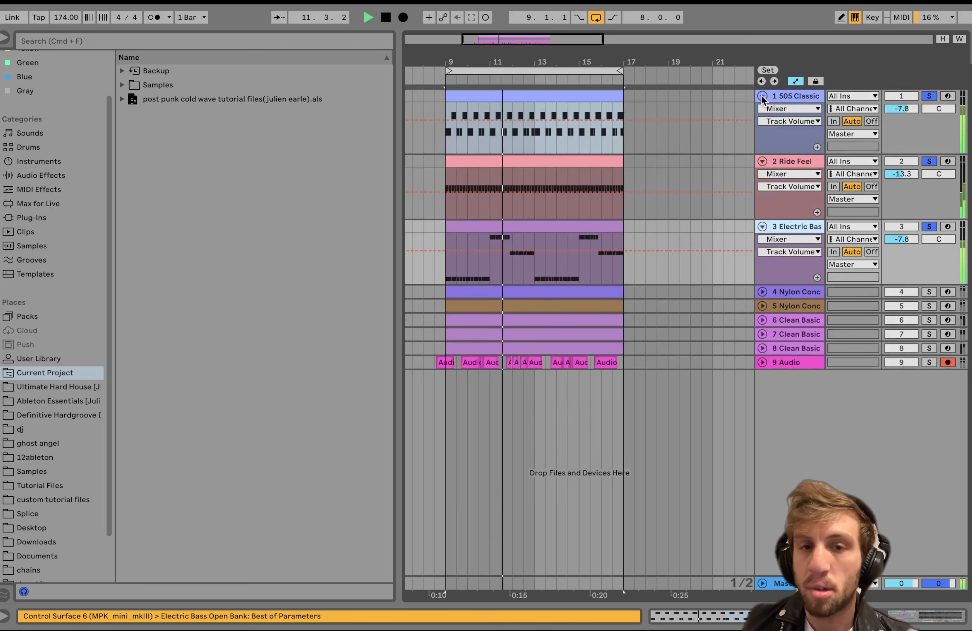
{"action": "key", "text": "space"}
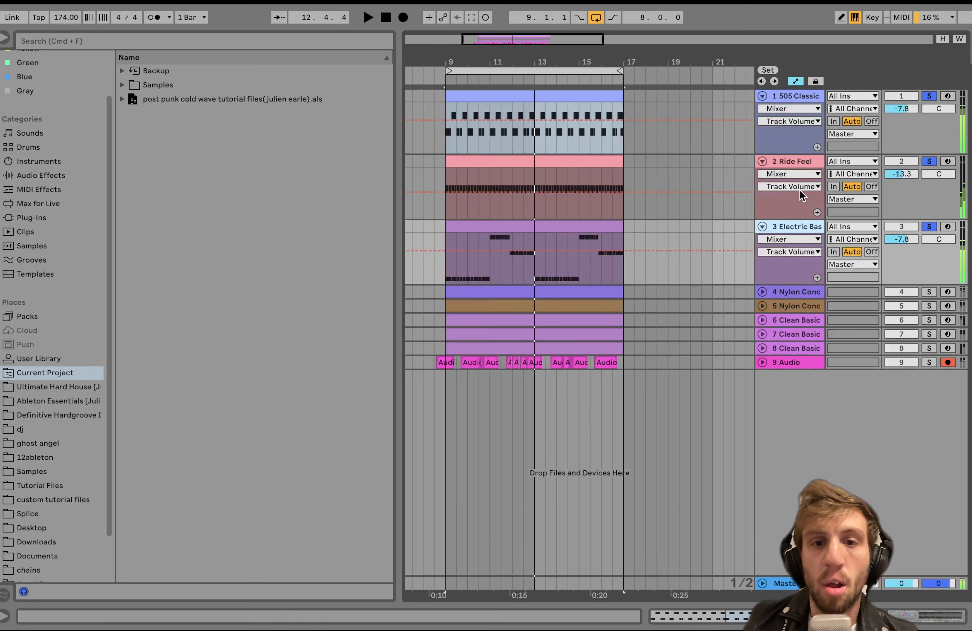
Clear the solos to play the full mix, and solo the 505 Classic, Ride Feel and Electric Bass tracks again for comparison.
{"action": "left_click", "coordinate": [929, 226]}
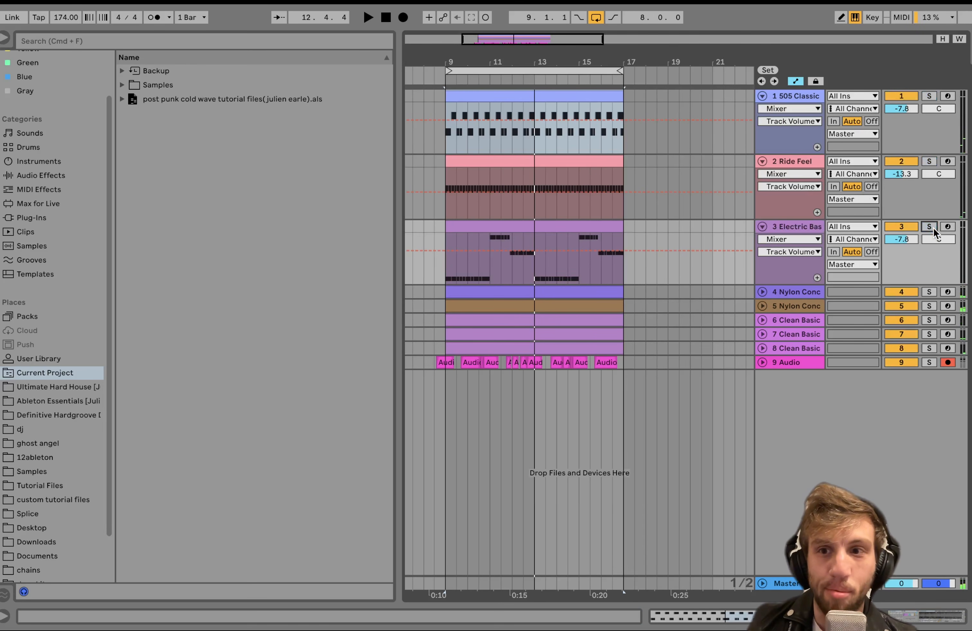
{"action": "key", "text": "space"}
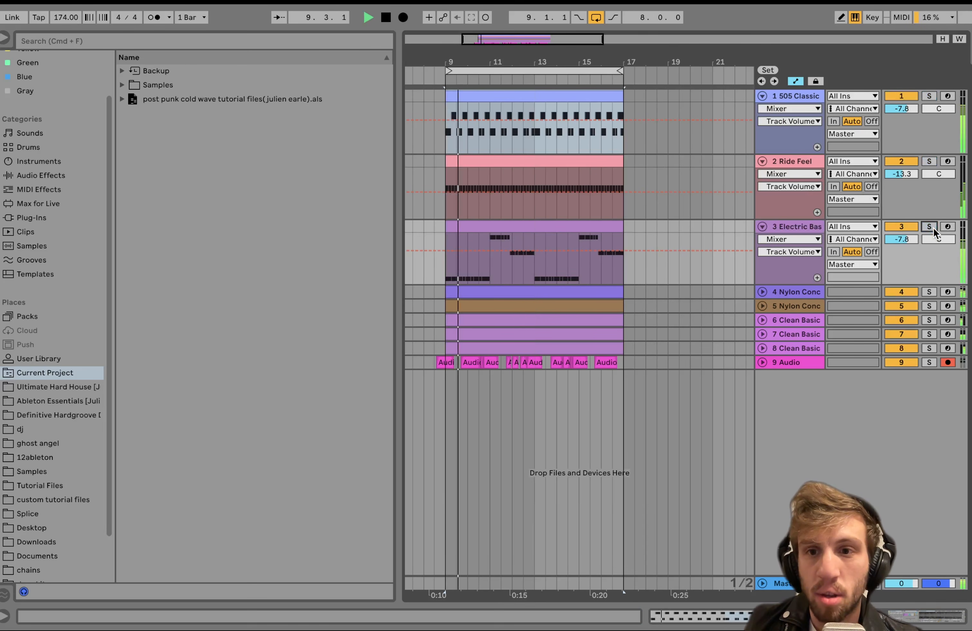
{"action": "left_click", "coordinate": [792, 95], "text": "shift"}
{"action": "left_click", "coordinate": [929, 96]}
{"action": "key", "text": "space"}
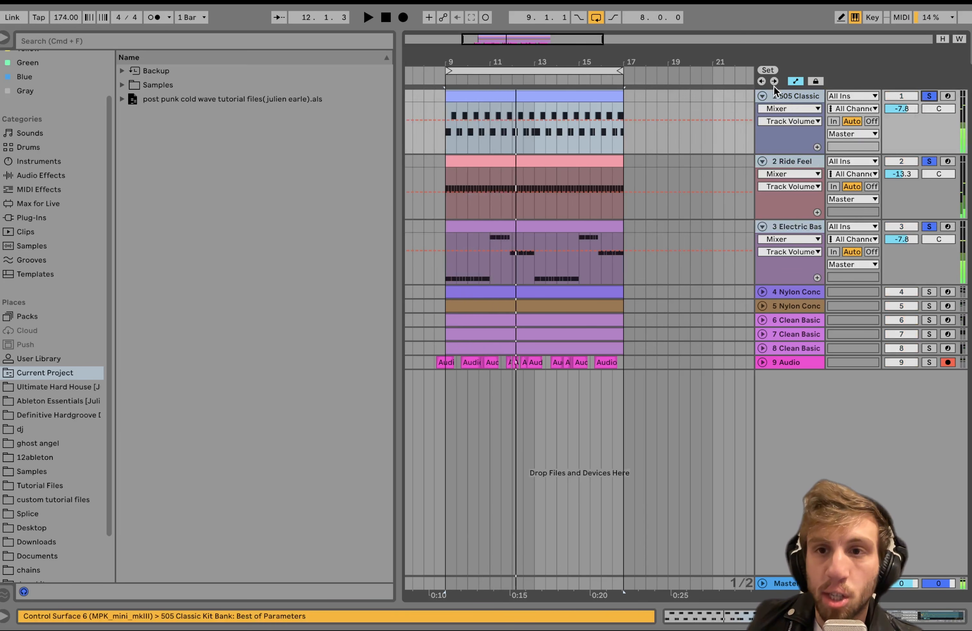
Open the 505 Classic track's drum rack and solo that track alone.
{"action": "double_click", "coordinate": [785, 91]}
{"action": "left_click", "coordinate": [929, 96]}
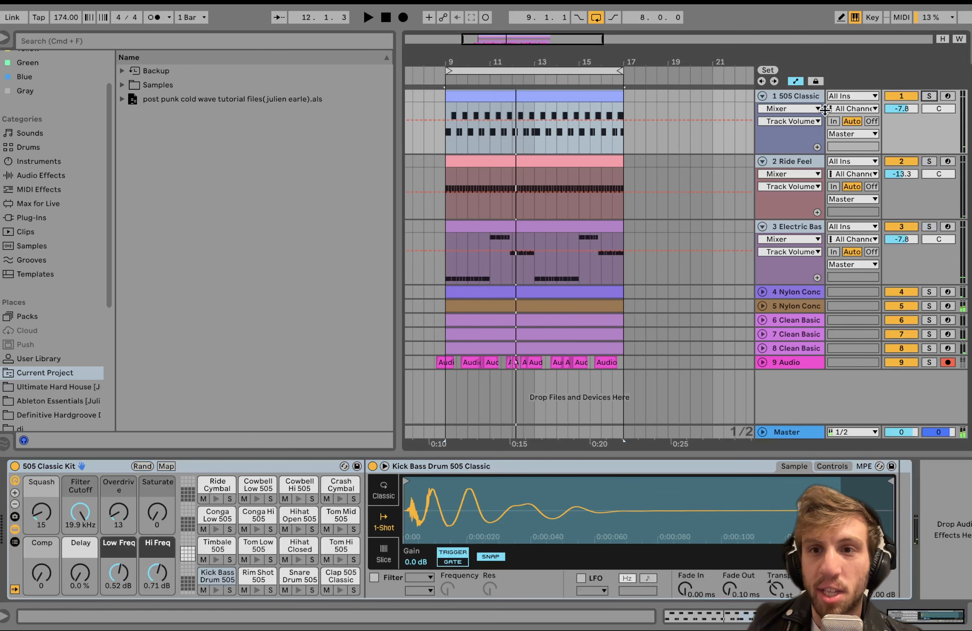
{"action": "left_click", "coordinate": [805, 91]}
{"action": "left_click", "coordinate": [792, 91]}
{"action": "left_click", "coordinate": [930, 96]}
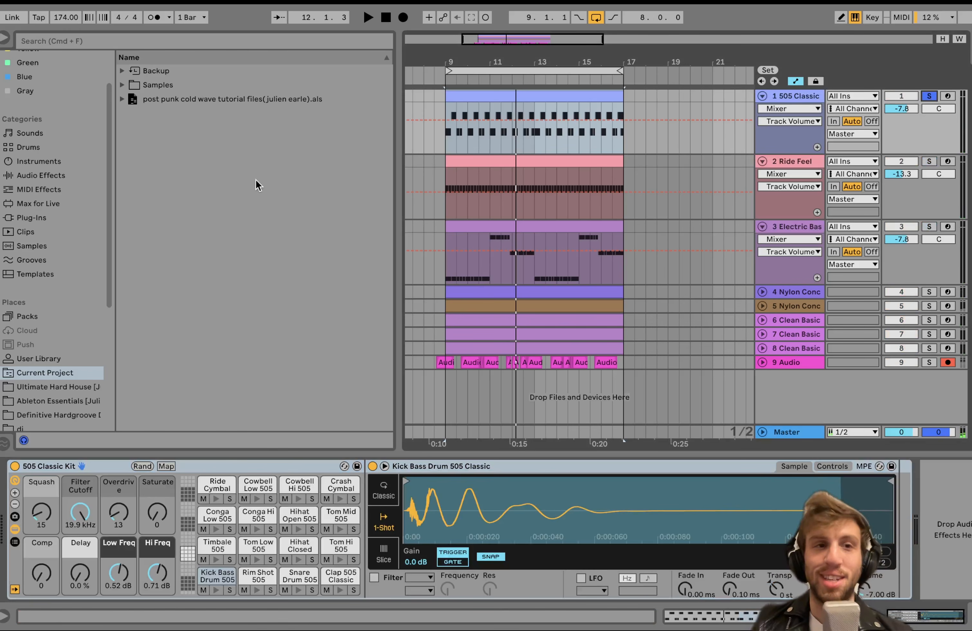
List the drum kits in the browser and audition the soloed 505 Classic drum clip from bar 9.
{"action": "left_click", "coordinate": [23, 146]}
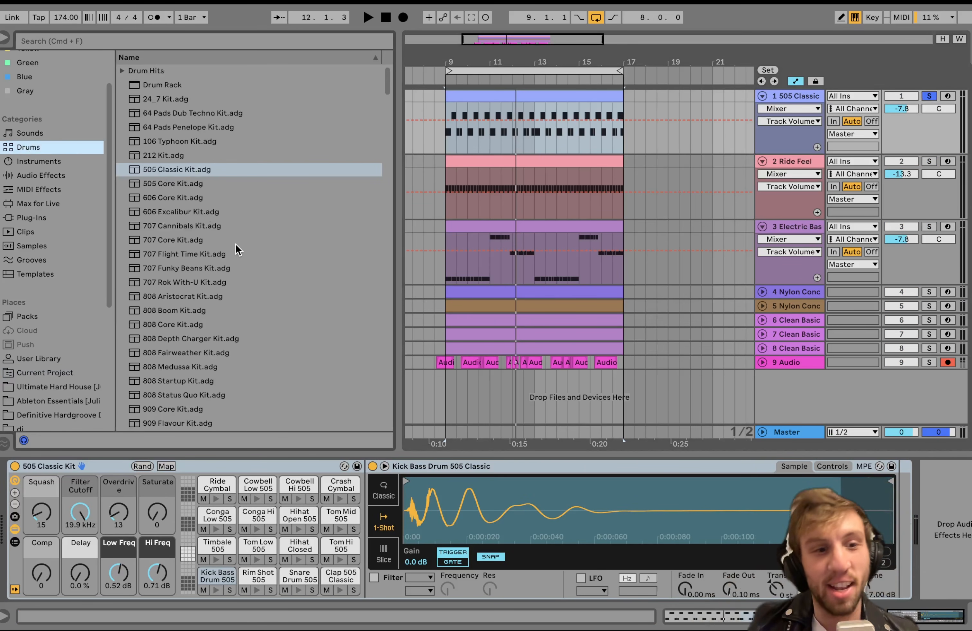
{"action": "key", "text": "space"}
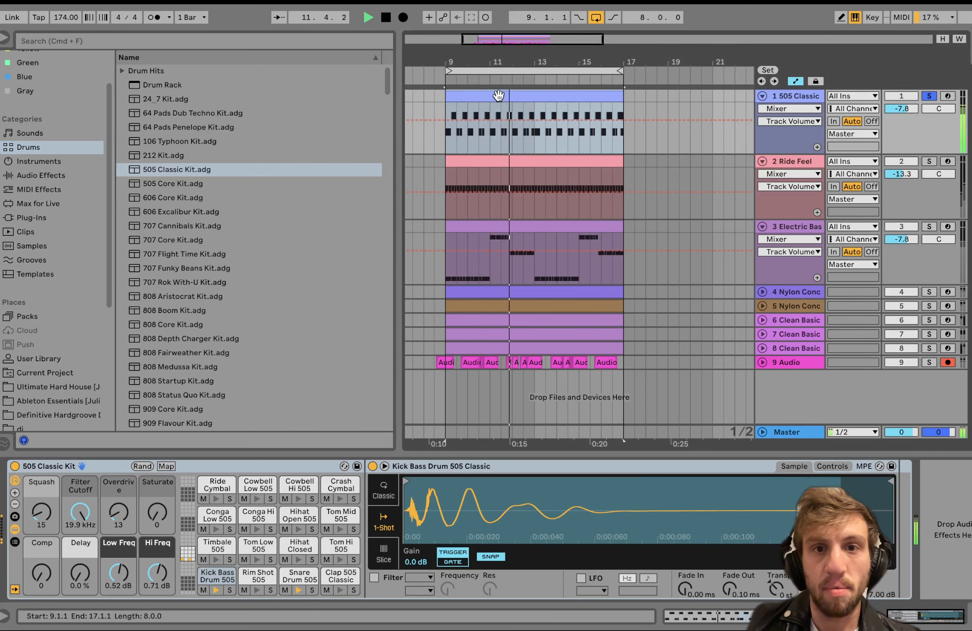
{"action": "key", "text": "space"}
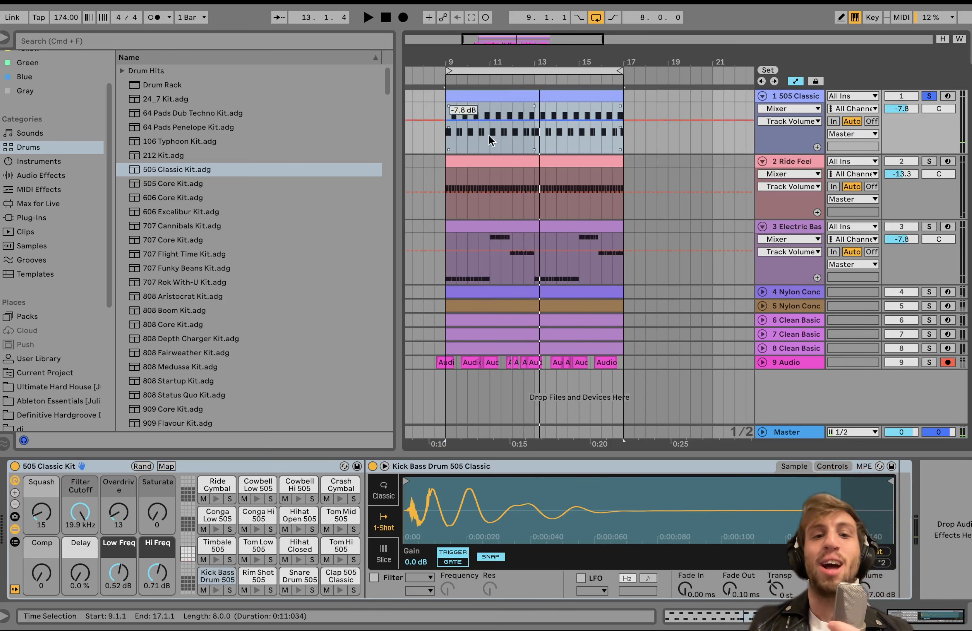
{"action": "left_click", "coordinate": [476, 97]}
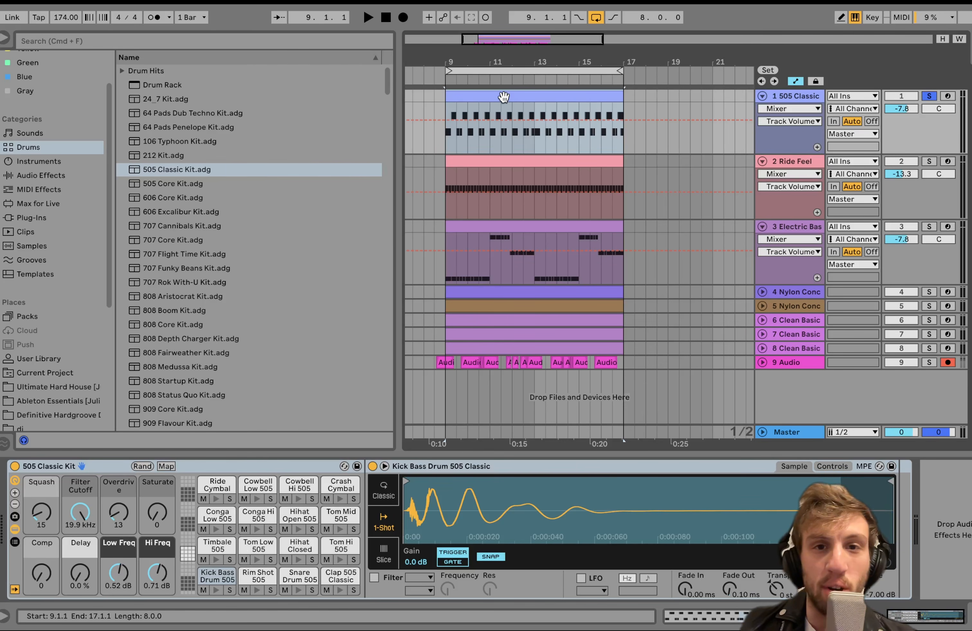
{"action": "key", "text": "space"}
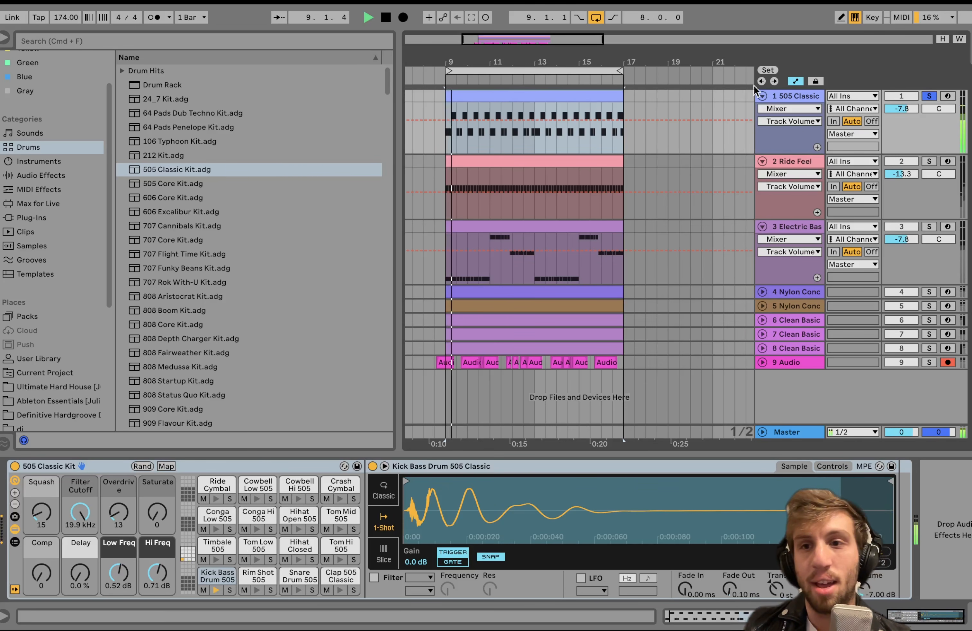
Stop playback and unsolo the 505 Classic track.
{"action": "left_click", "coordinate": [763, 464]}
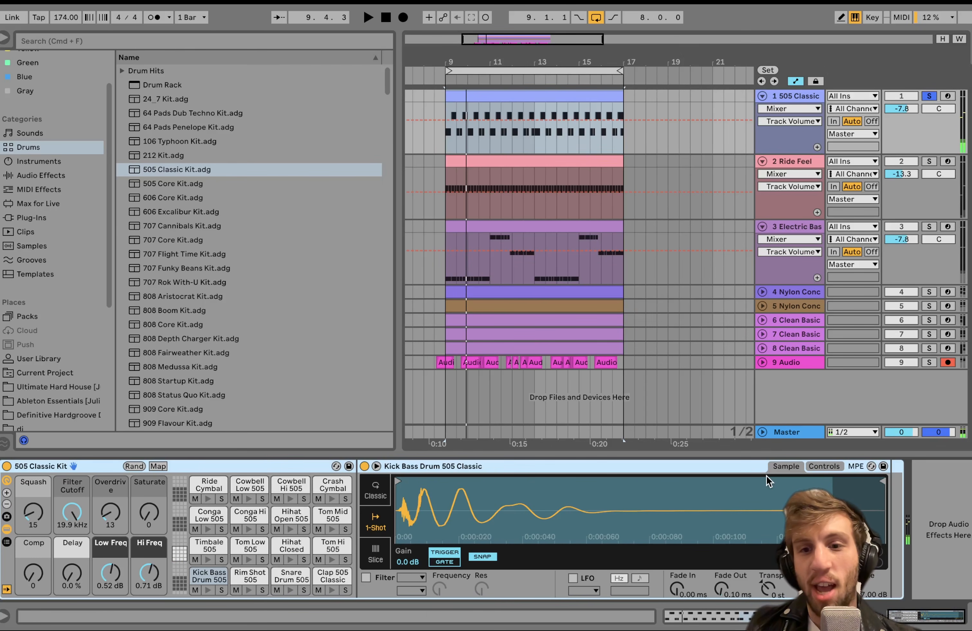
{"action": "left_click", "coordinate": [929, 97]}
{"action": "left_click", "coordinate": [793, 98]}
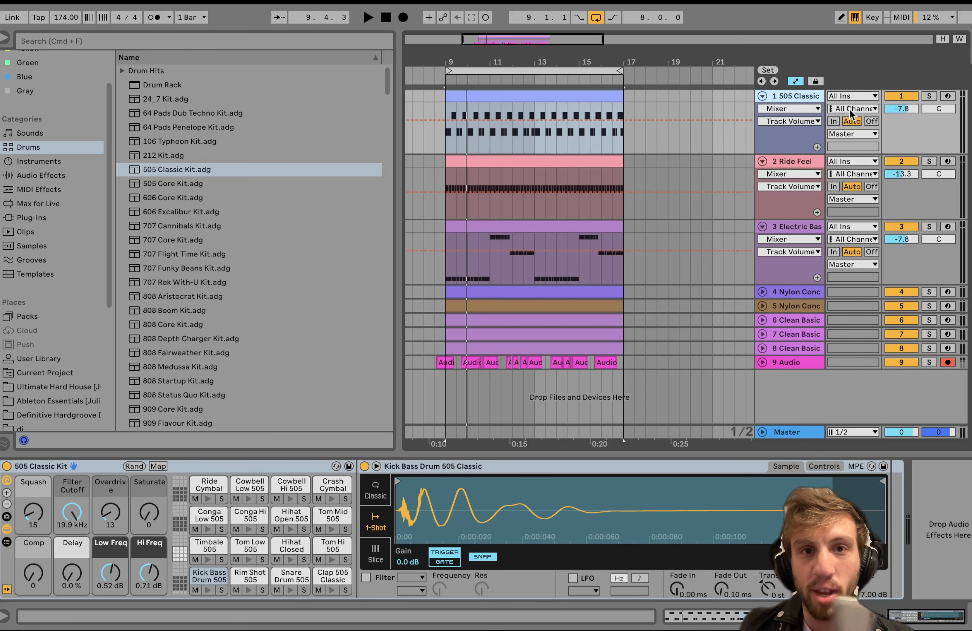
Show the Ride Feel track's sampler and audition that track soloed.
{"action": "key", "text": "space"}
{"action": "left_click", "coordinate": [798, 161]}
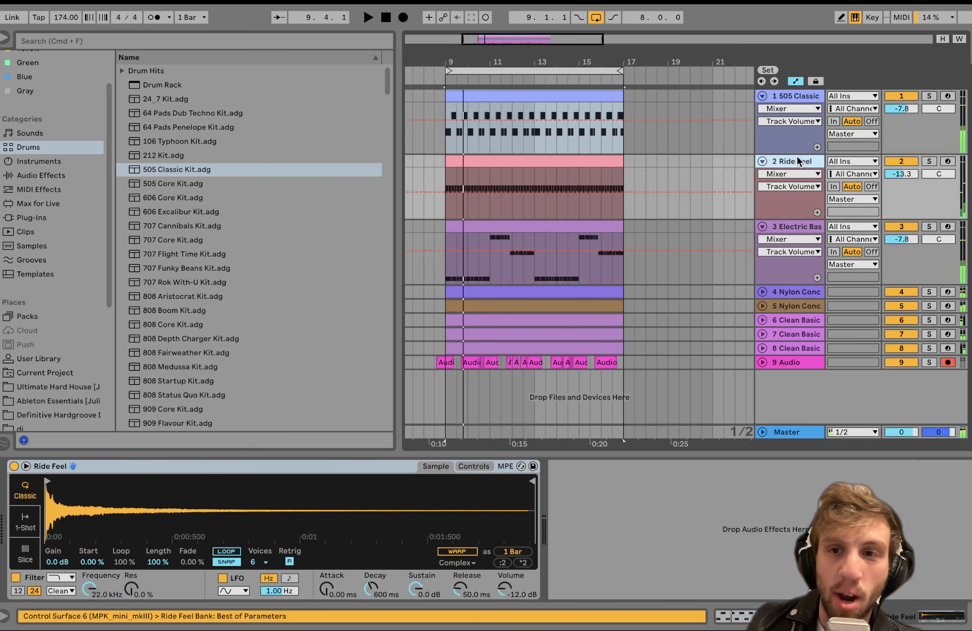
{"action": "left_click", "coordinate": [929, 161]}
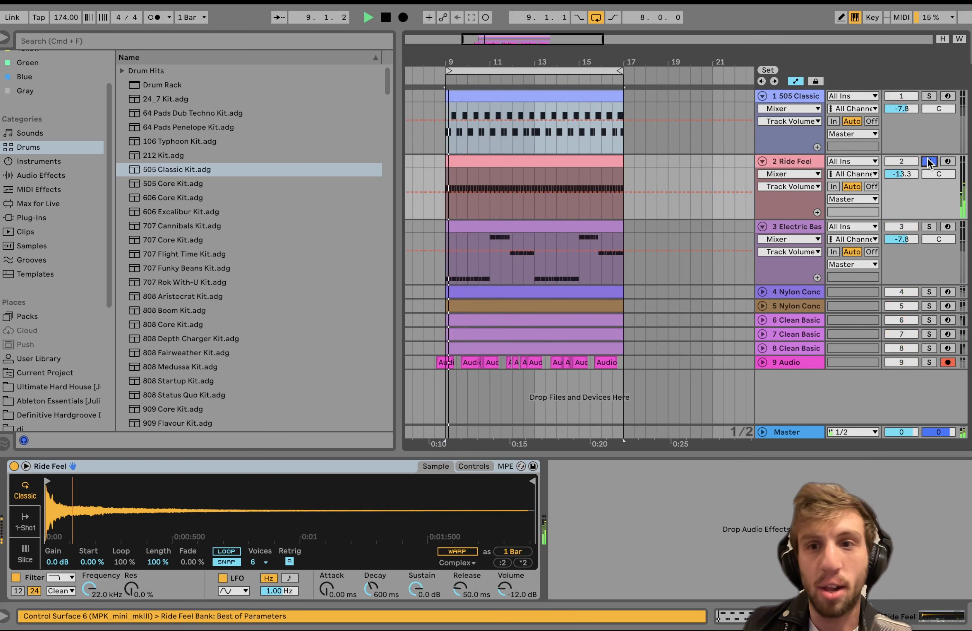
{"action": "left_click", "coordinate": [797, 161]}
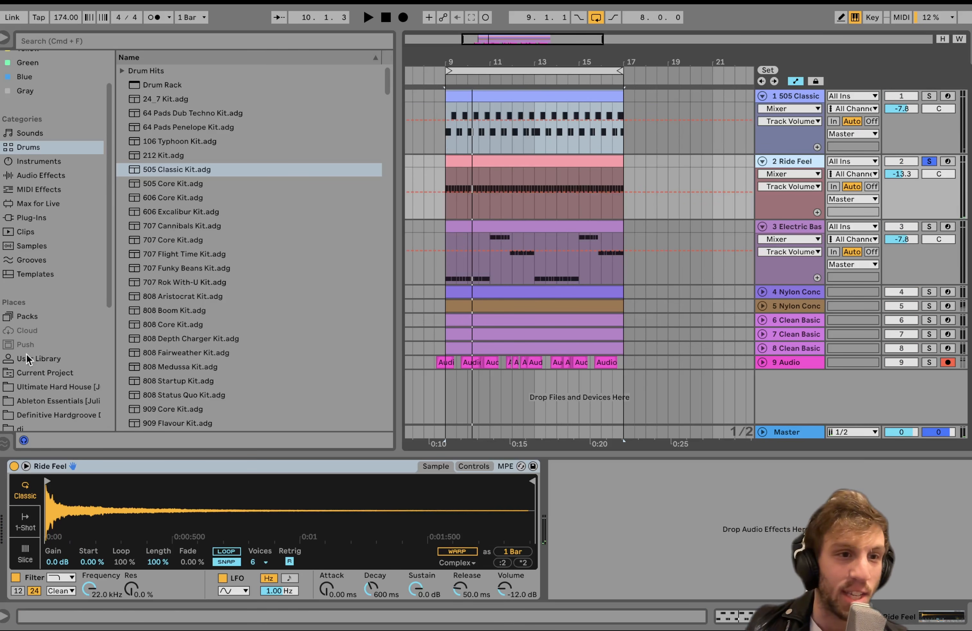
Show the installed packs in the browser and select the Ride Feel clip in the arrangement.
{"action": "left_click", "coordinate": [27, 317]}
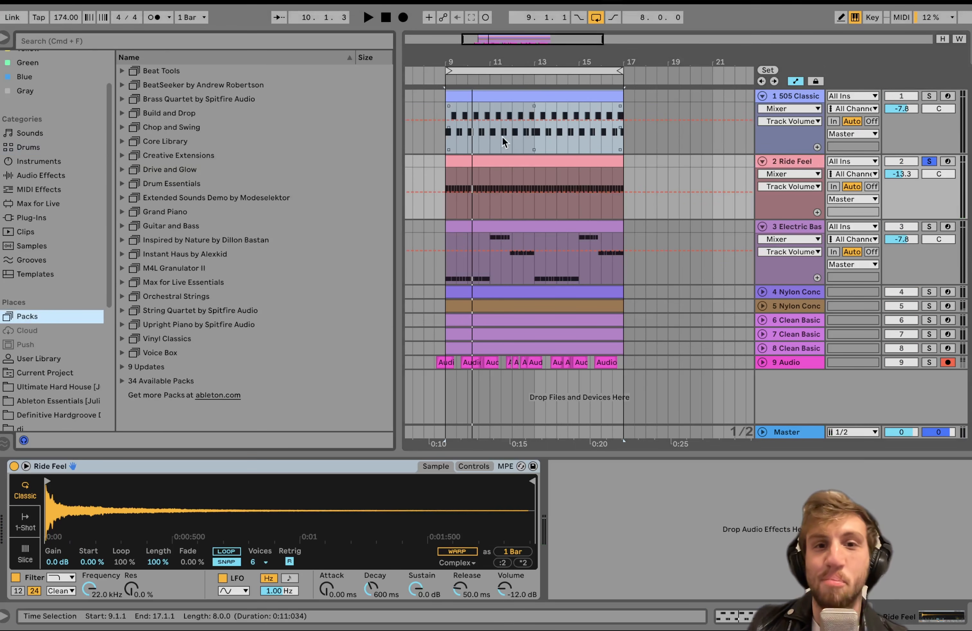
{"action": "left_click", "coordinate": [552, 169]}
{"action": "left_click", "coordinate": [542, 162]}
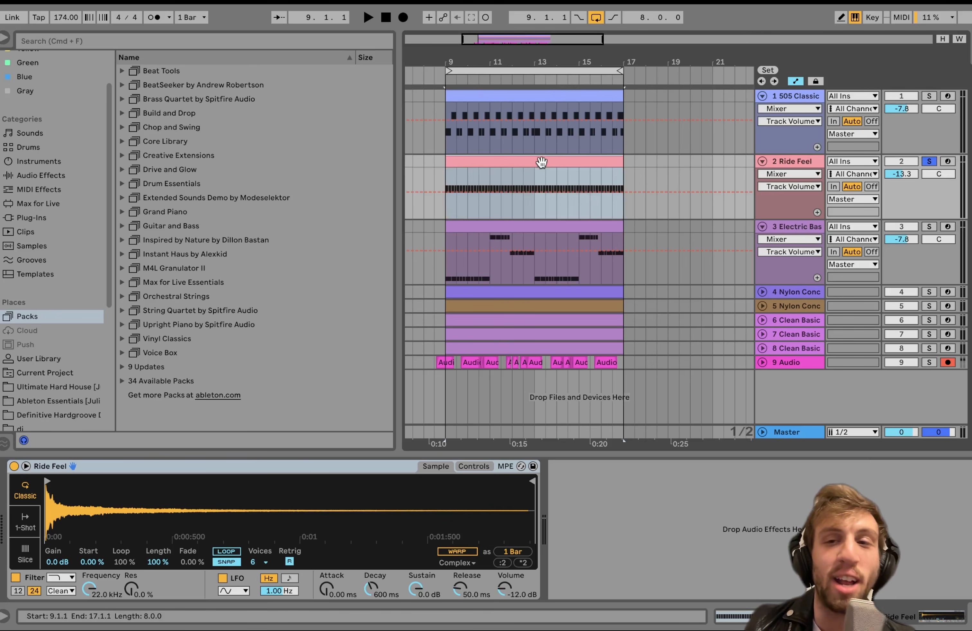
Audition the 505 Classic track on its own and switch the solo to the Ride Feel track during playback.
{"action": "left_click", "coordinate": [930, 97]}
{"action": "key", "text": "space"}
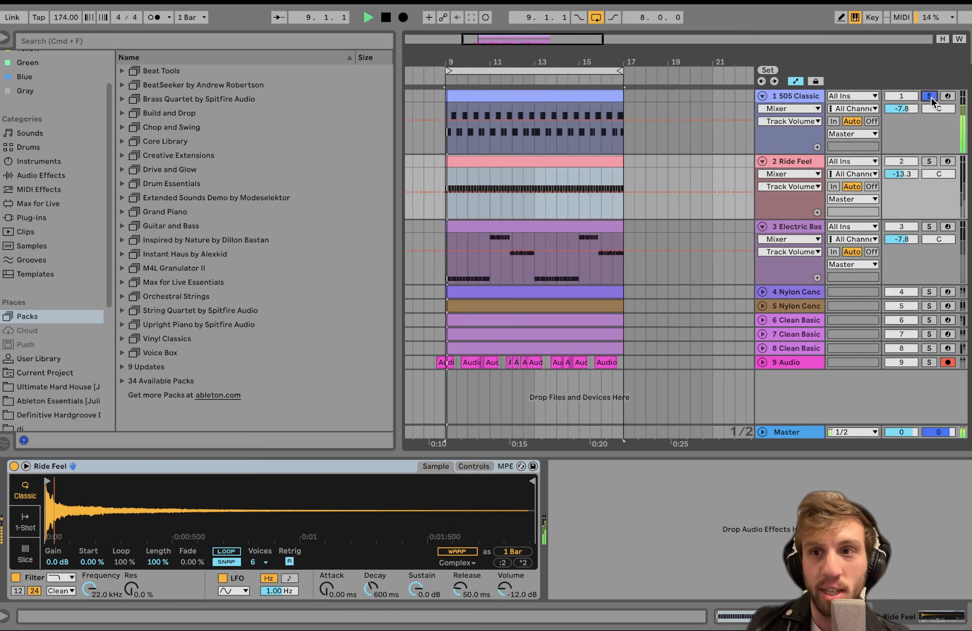
{"action": "left_click", "coordinate": [930, 162]}
{"action": "left_click", "coordinate": [795, 161]}
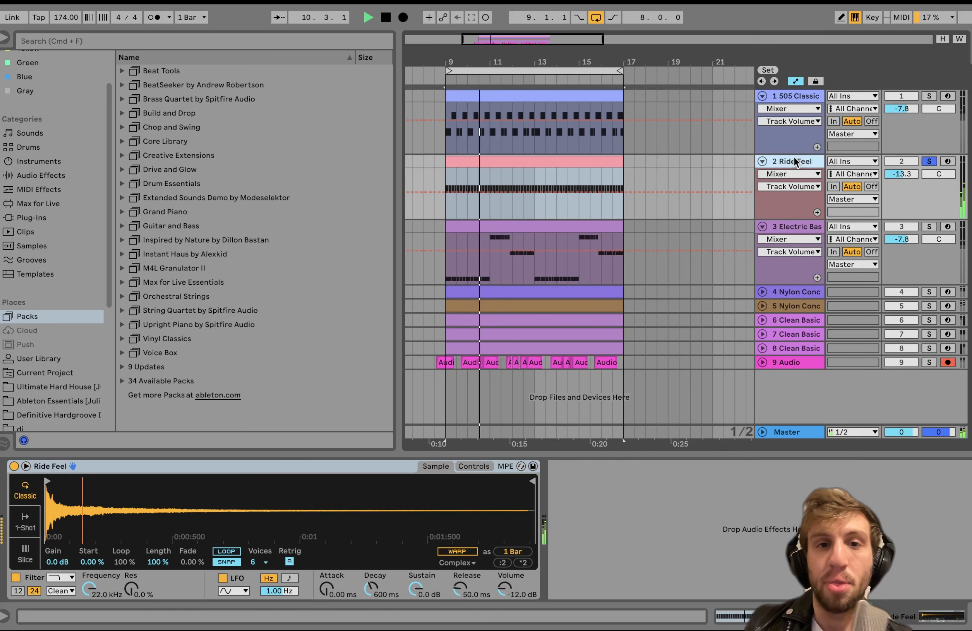
{"action": "key", "text": "space"}
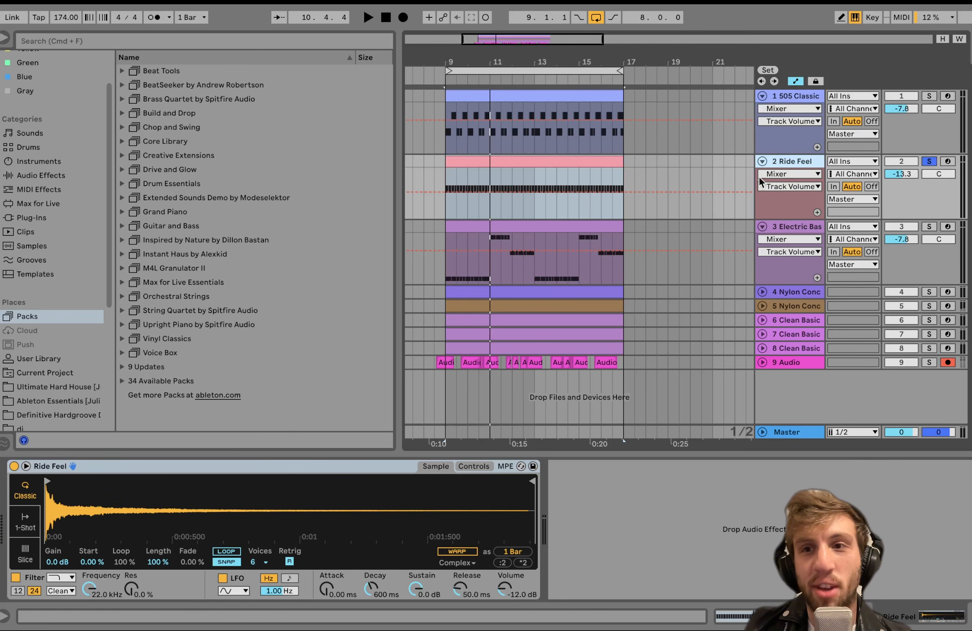
Add the 505 Classic track to the Ride Feel solo and play both drum tracks together.
{"action": "left_click", "coordinate": [929, 96]}
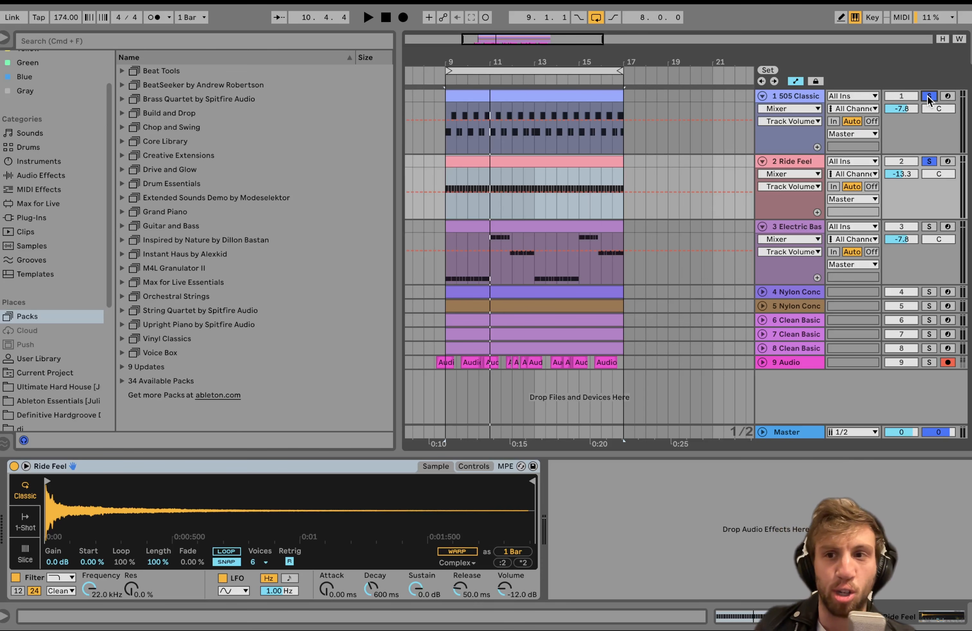
{"action": "key", "text": "space"}
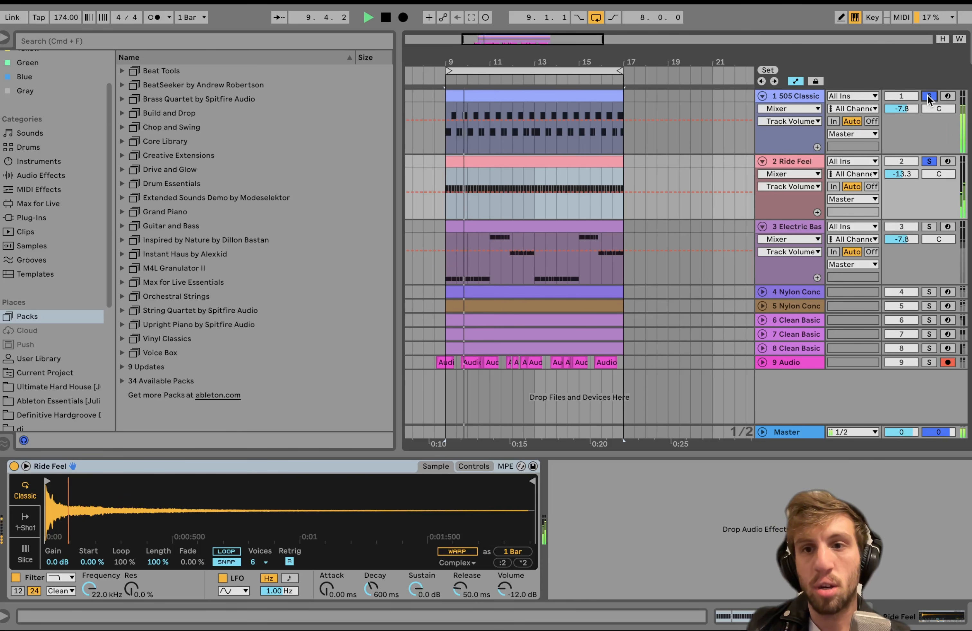
{"action": "key", "text": "space"}
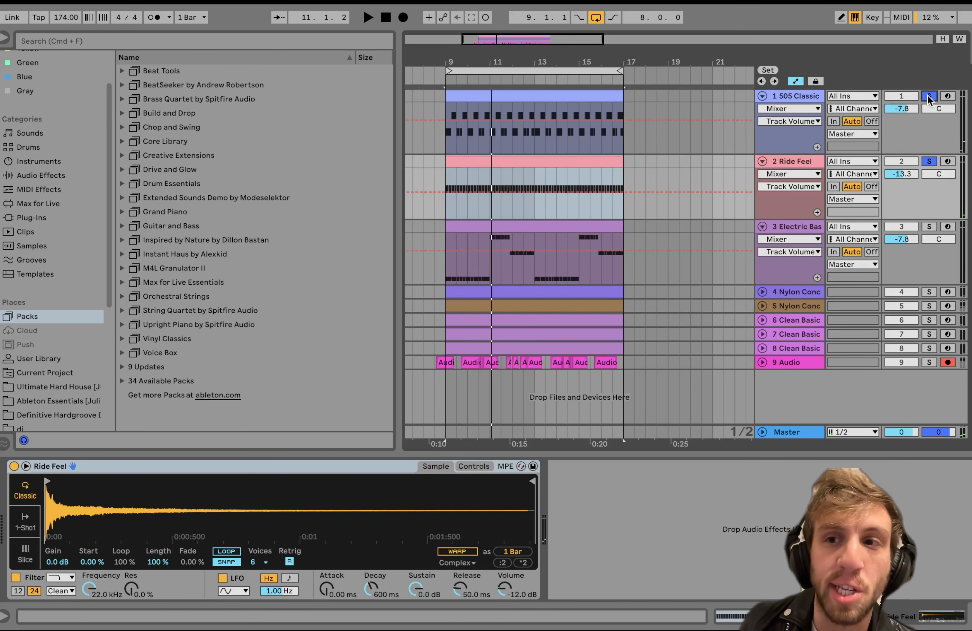
Clear the solos on both drum tracks and play the full arrangement.
{"action": "left_click", "coordinate": [928, 95]}
{"action": "left_click", "coordinate": [795, 164]}
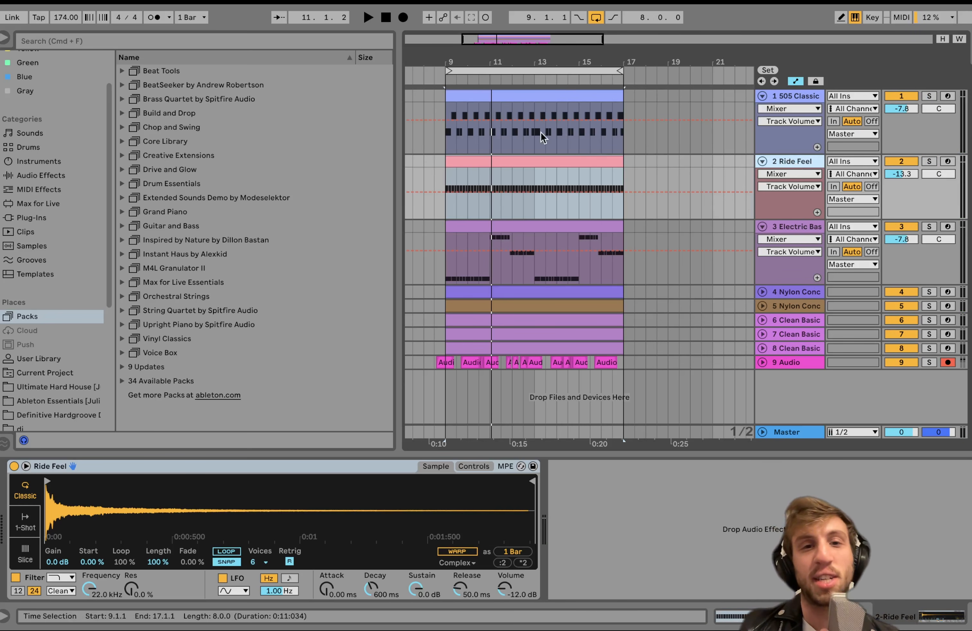
{"action": "key", "text": "space"}
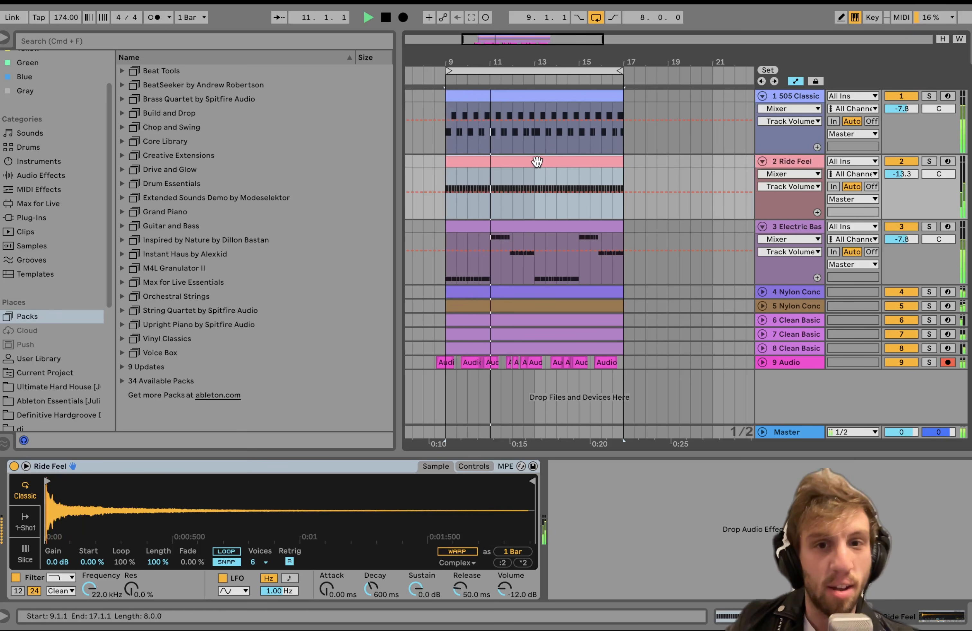
{"action": "key", "text": "space"}
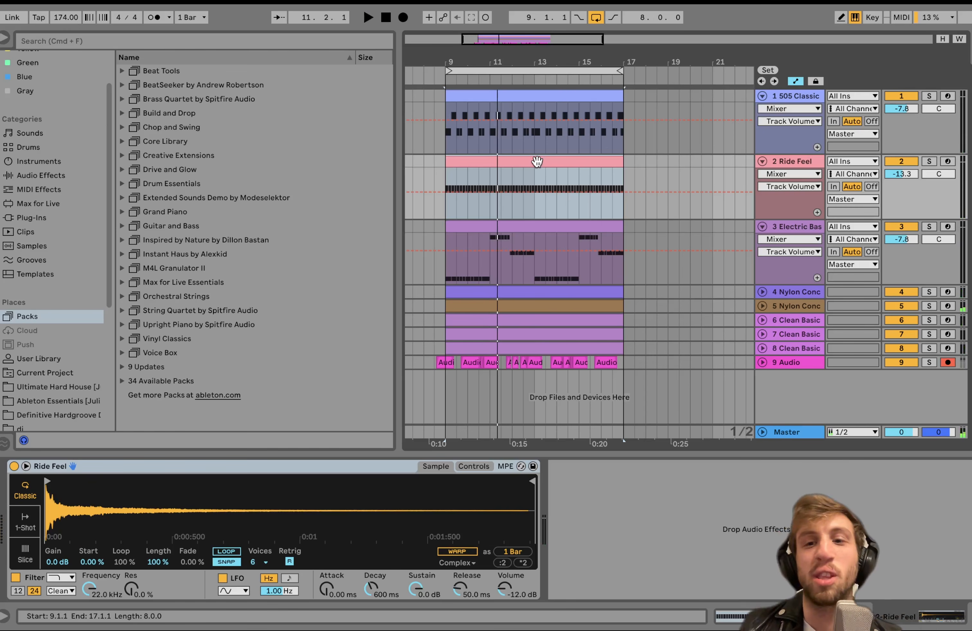
Show the devices of the Electric Bass, Ride Feel and 505 Classic tracks in turn.
{"action": "left_click", "coordinate": [771, 226]}
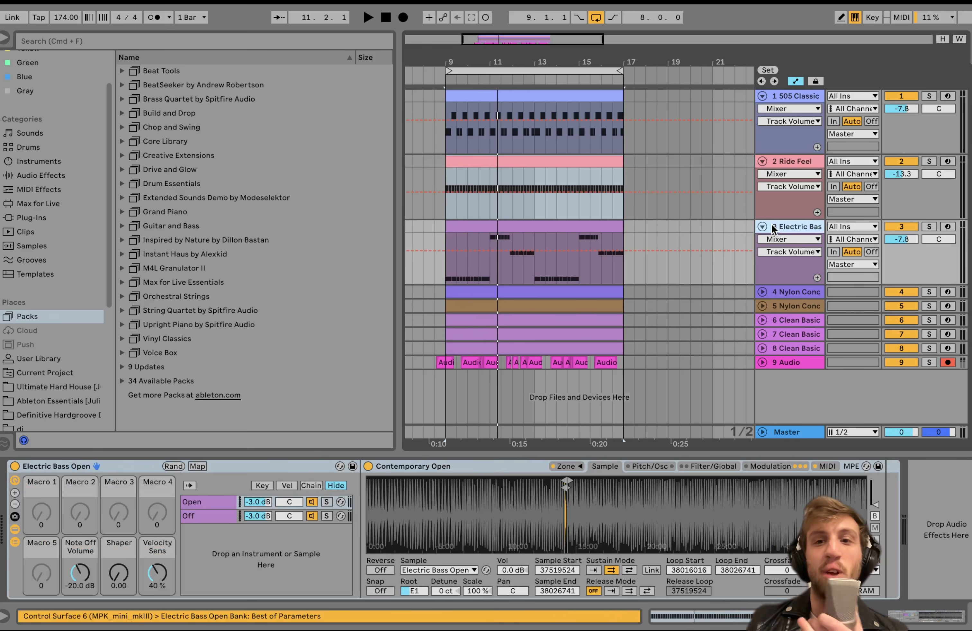
{"action": "left_click", "coordinate": [778, 159]}
{"action": "left_click", "coordinate": [778, 94]}
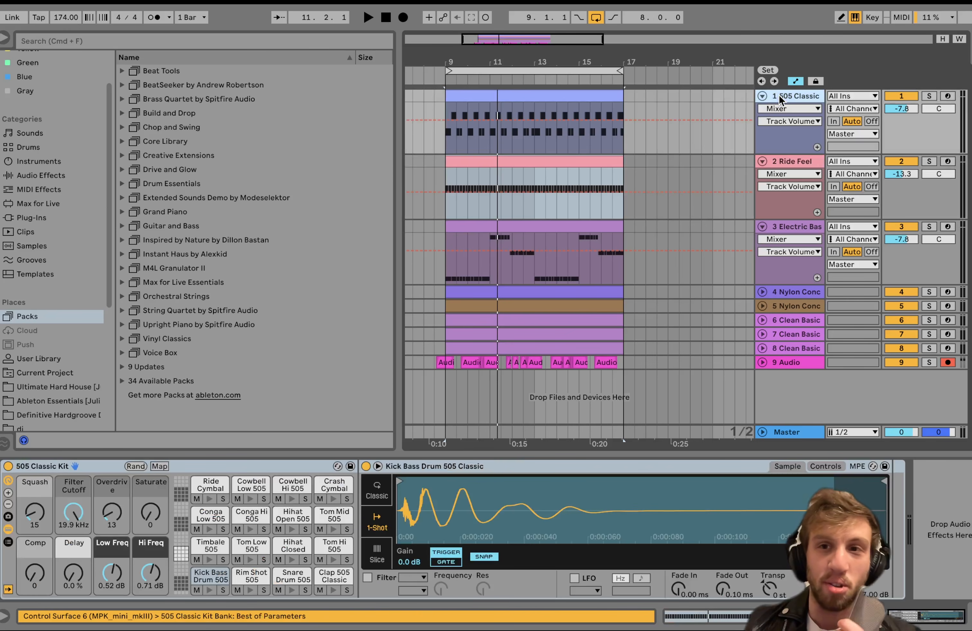
Solo the Electric Bass track, play it from the start, and open its clip in the note editor.
{"action": "left_click", "coordinate": [497, 95]}
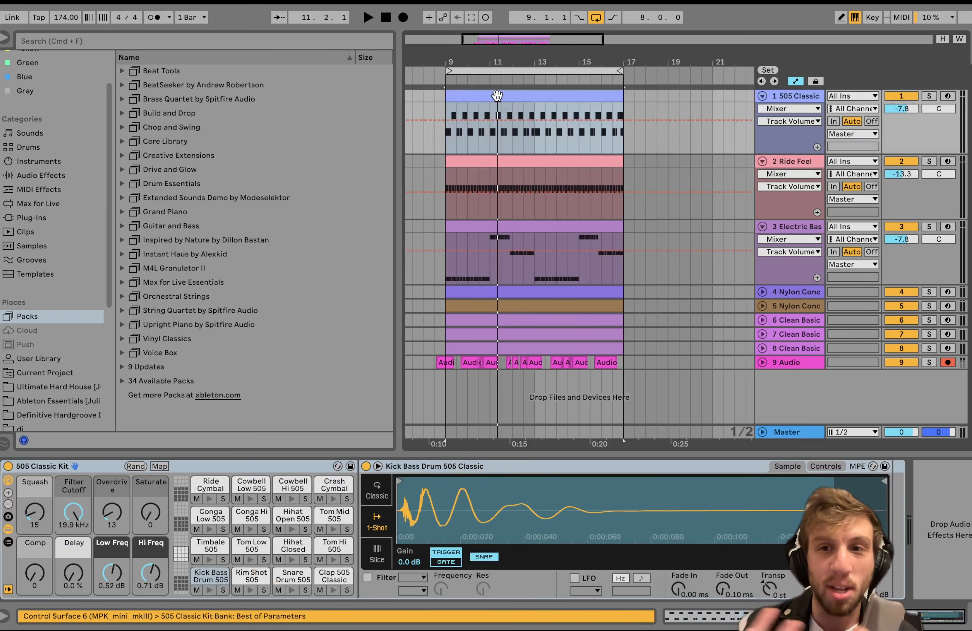
{"action": "left_click", "coordinate": [485, 229]}
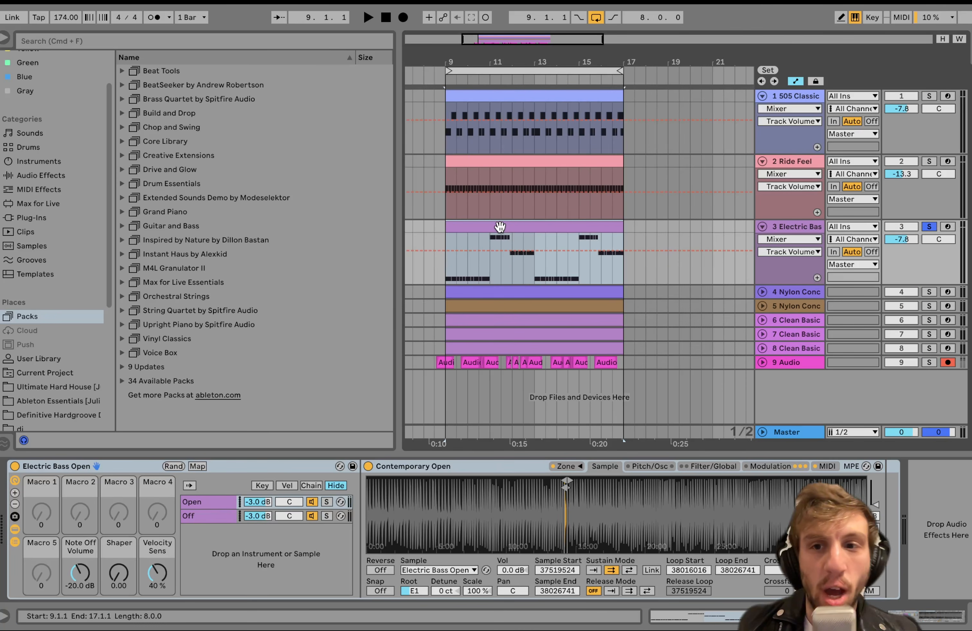
{"action": "key", "text": "space"}
{"action": "double_click", "coordinate": [500, 226]}
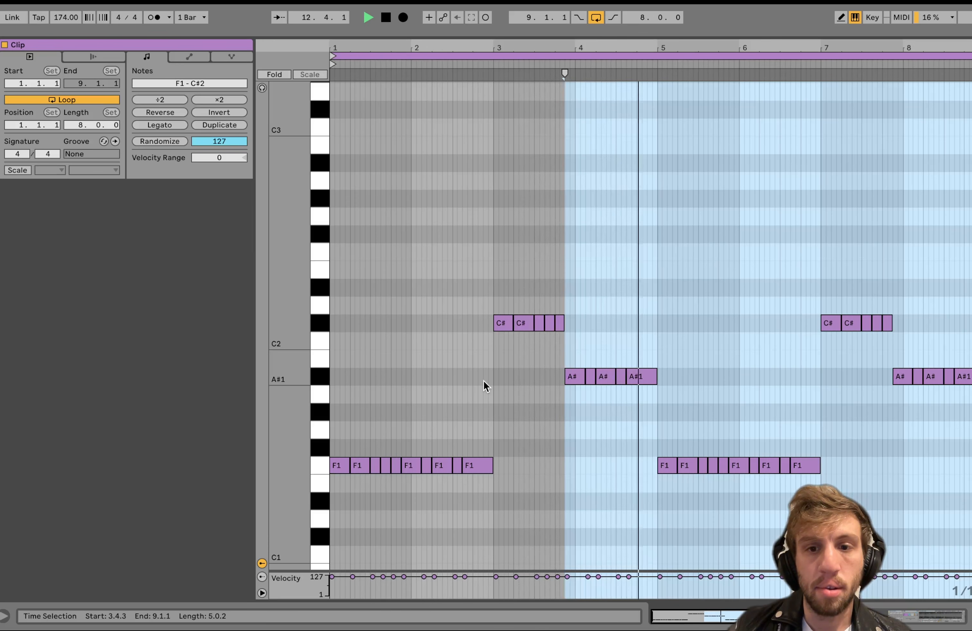
{"action": "key", "text": "space"}
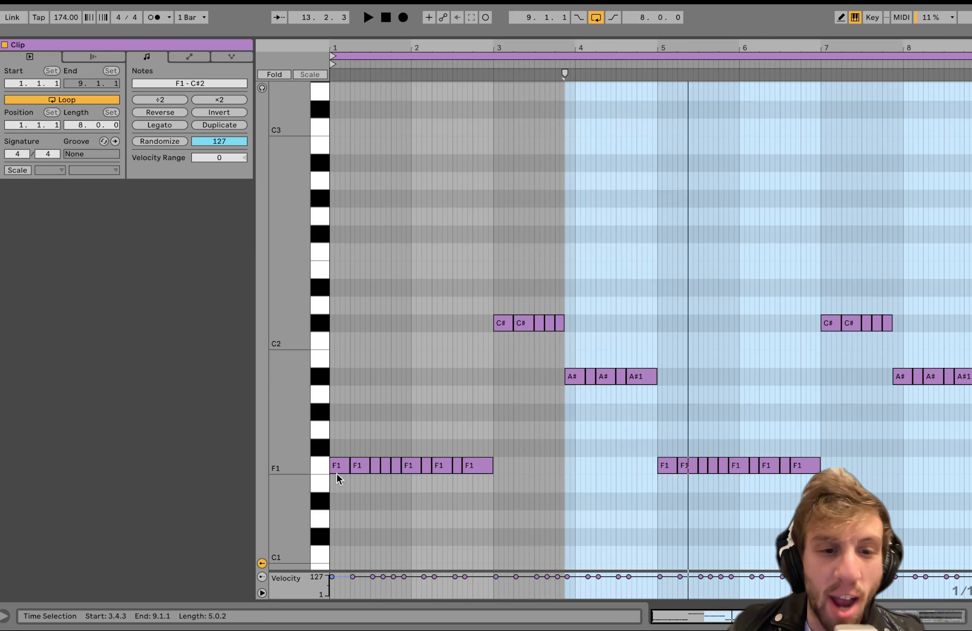
Highlight all the F1, C#2 and A#1 notes of the bass clip in turn.
{"action": "left_click", "coordinate": [315, 472]}
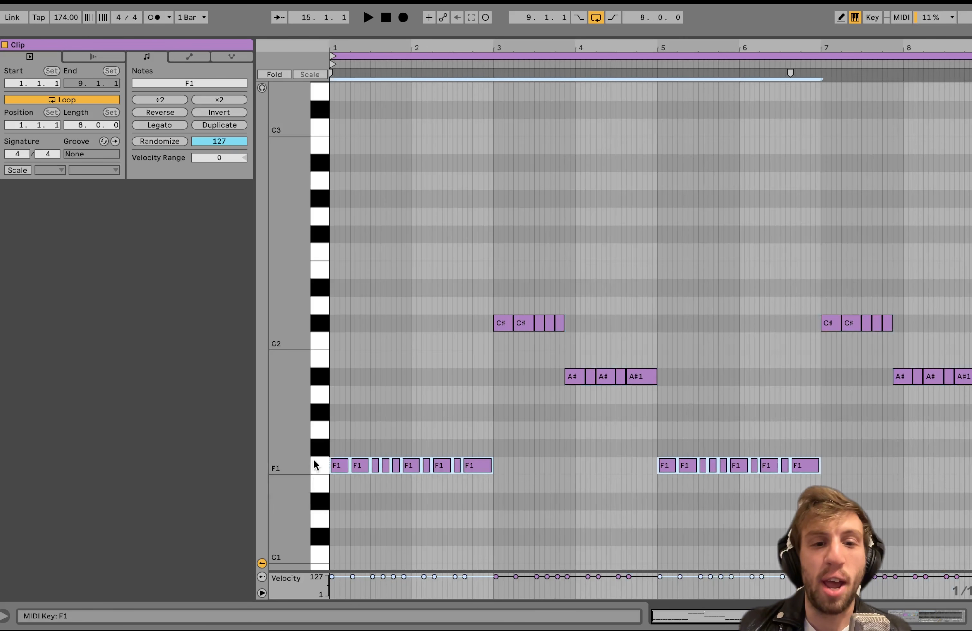
{"action": "left_click", "coordinate": [321, 324]}
{"action": "left_click", "coordinate": [322, 371]}
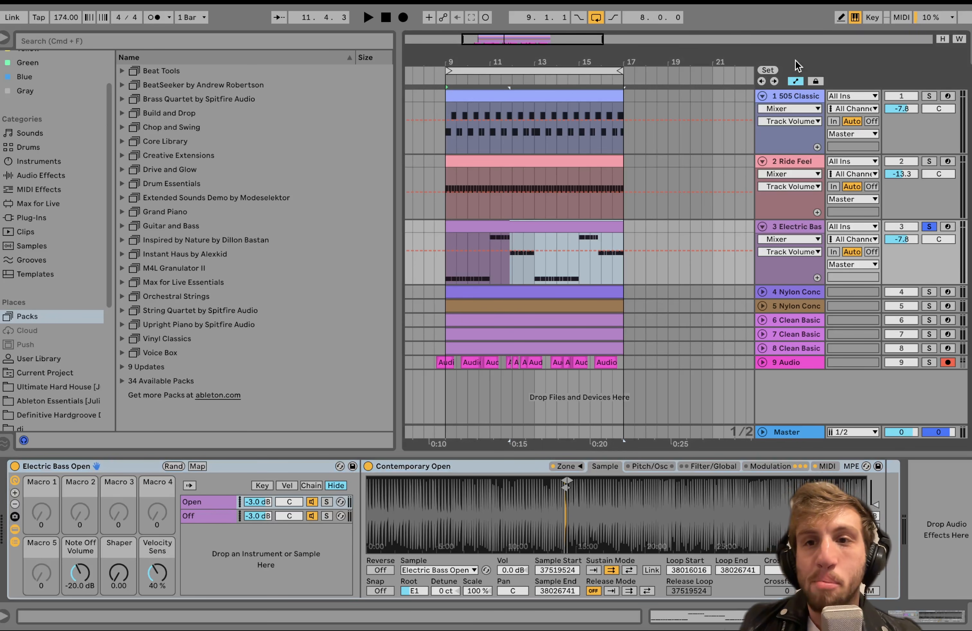
Add the 505 Classic and Ride Feel tracks to the Electric Bass solo and play all three together.
{"action": "left_click", "coordinate": [798, 95]}
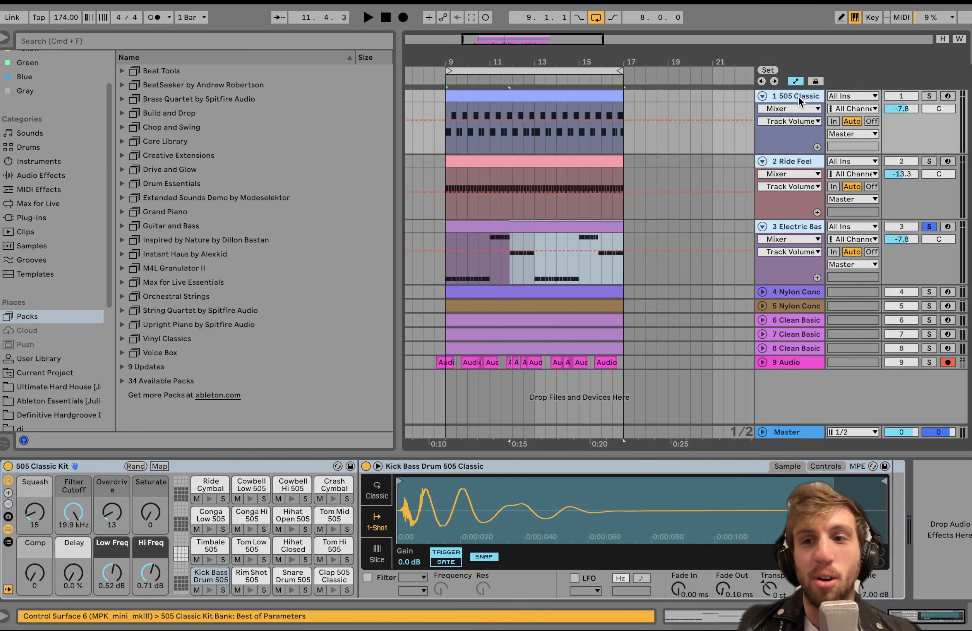
{"action": "left_click", "coordinate": [929, 96]}
{"action": "key", "text": "space"}
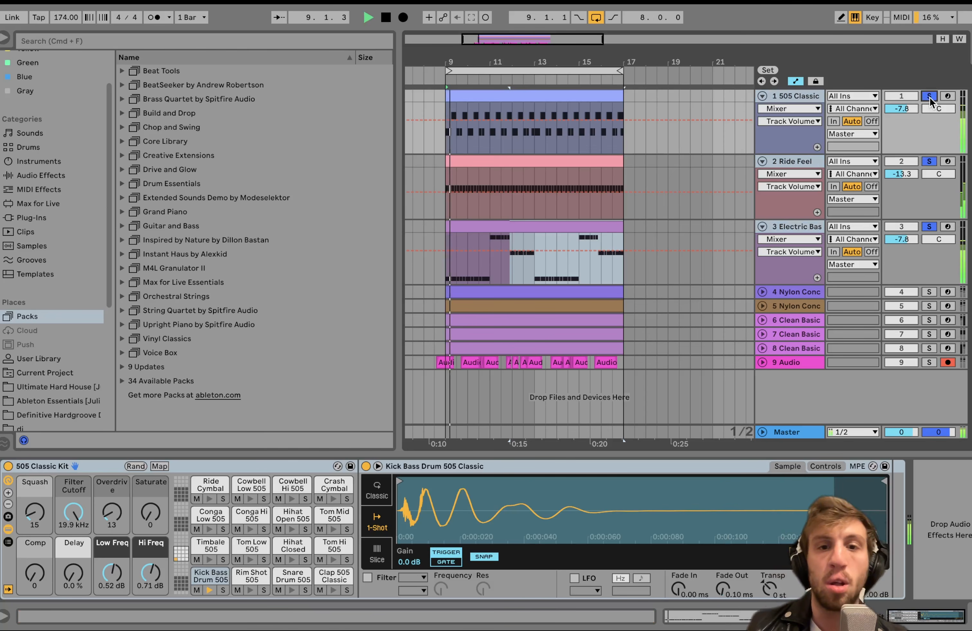
{"action": "left_click", "coordinate": [798, 227]}
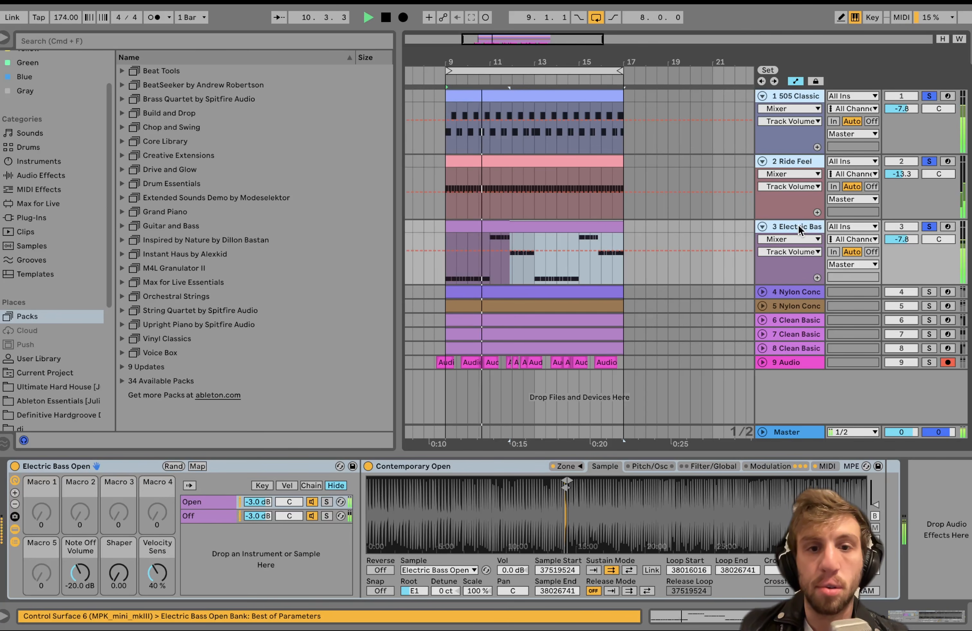
Check the bass clip's notes, return to the Electric Bass devices, and replay the soloed drums and bass.
{"action": "double_click", "coordinate": [466, 225]}
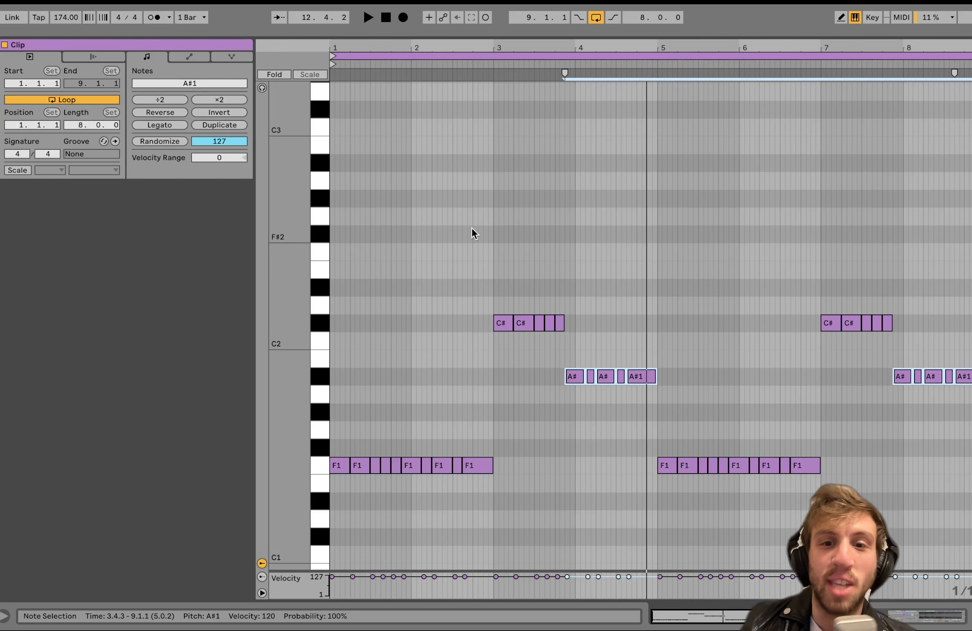
{"action": "left_click", "coordinate": [898, 617]}
{"action": "left_click", "coordinate": [794, 227]}
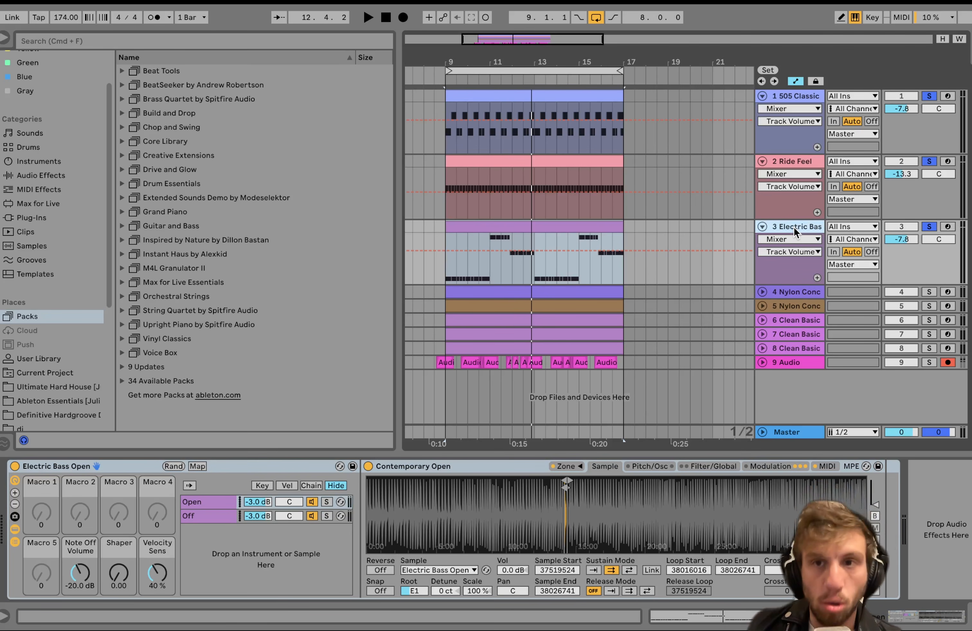
{"action": "key", "text": "space"}
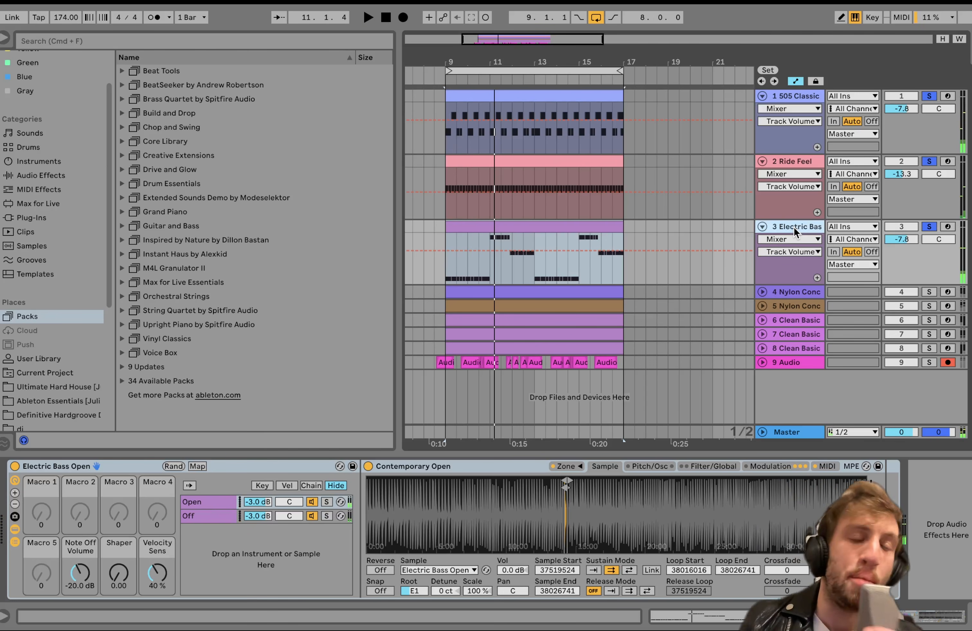
Try an even run of short F1 notes in the bass clip's first bar, audition it, and restore the original pattern.
{"action": "double_click", "coordinate": [581, 227]}
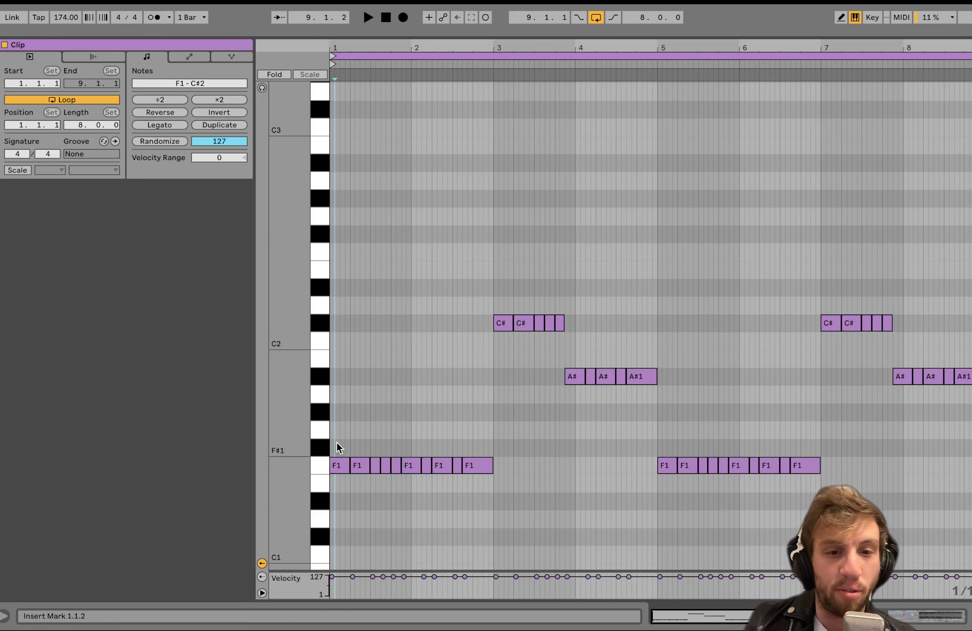
{"action": "left_click", "coordinate": [338, 465]}
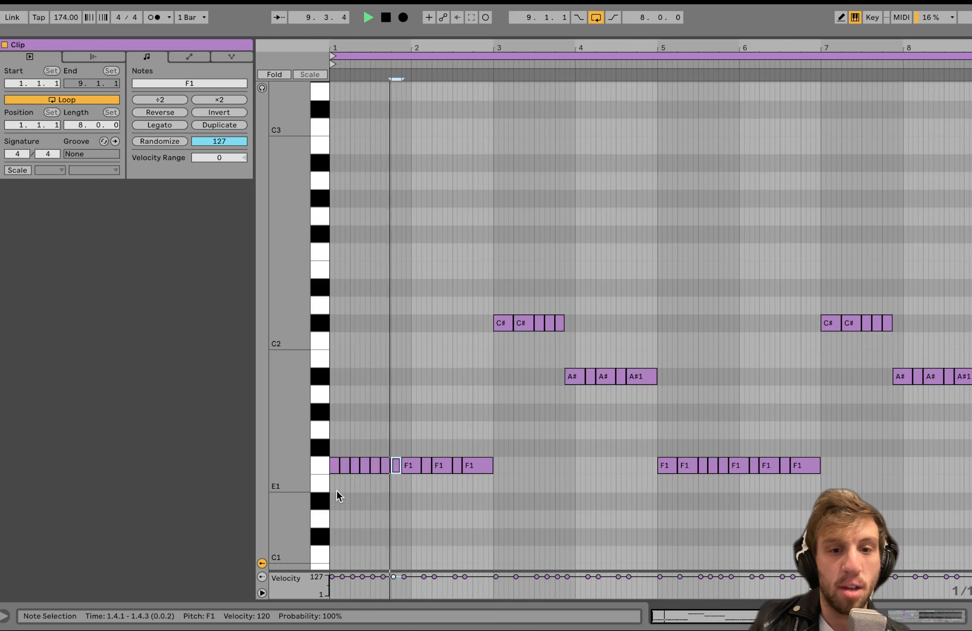
{"action": "key", "text": "space"}
{"action": "key", "text": "Left"}
{"action": "key", "text": "Left"}
{"action": "key", "text": "Left"}
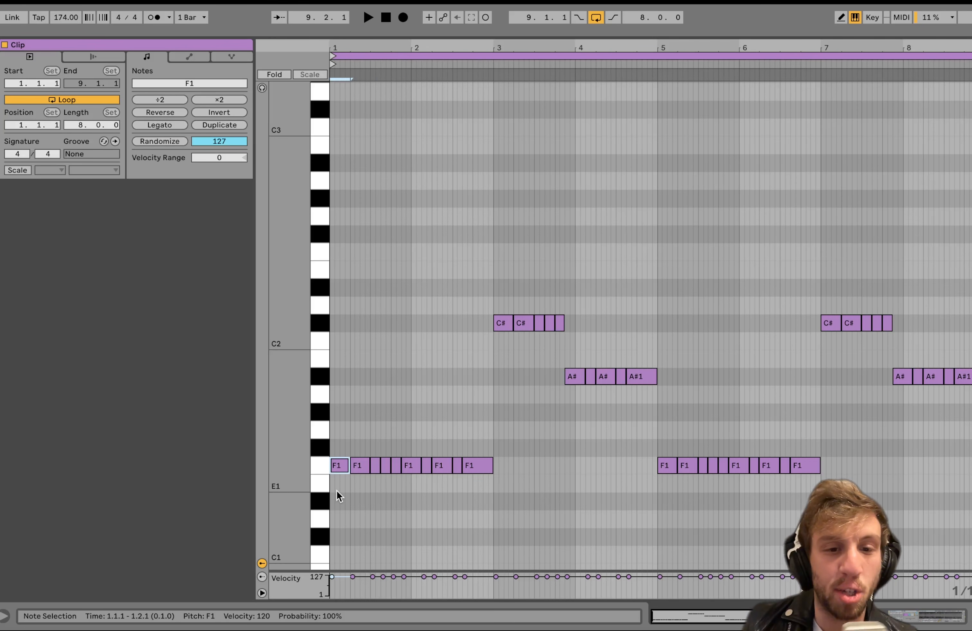
Play the original bass pattern with the drums, return to the Electric Bass devices, and select the whole bass clip.
{"action": "key", "text": "space"}
{"action": "left_click", "coordinate": [924, 619]}
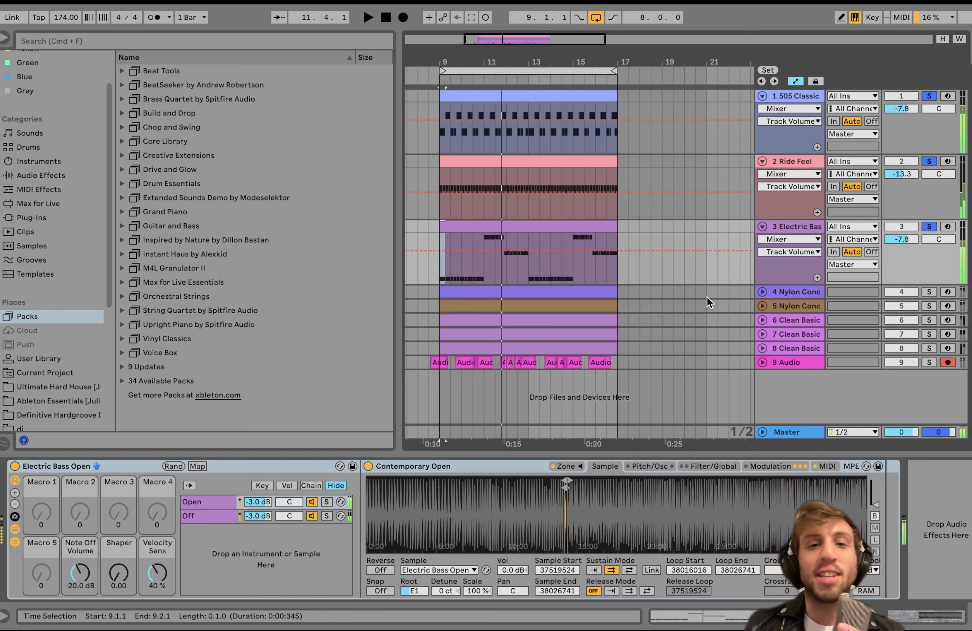
{"action": "key", "text": "space"}
{"action": "left_click", "coordinate": [528, 224]}
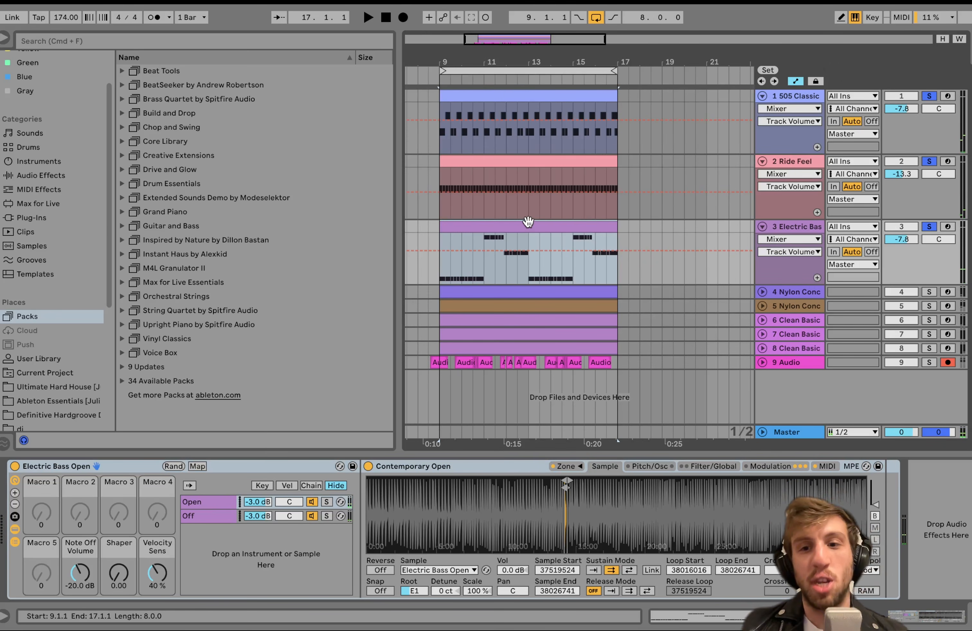
Solo the Audio track on its own and play its opening vocal clips.
{"action": "left_click", "coordinate": [928, 363]}
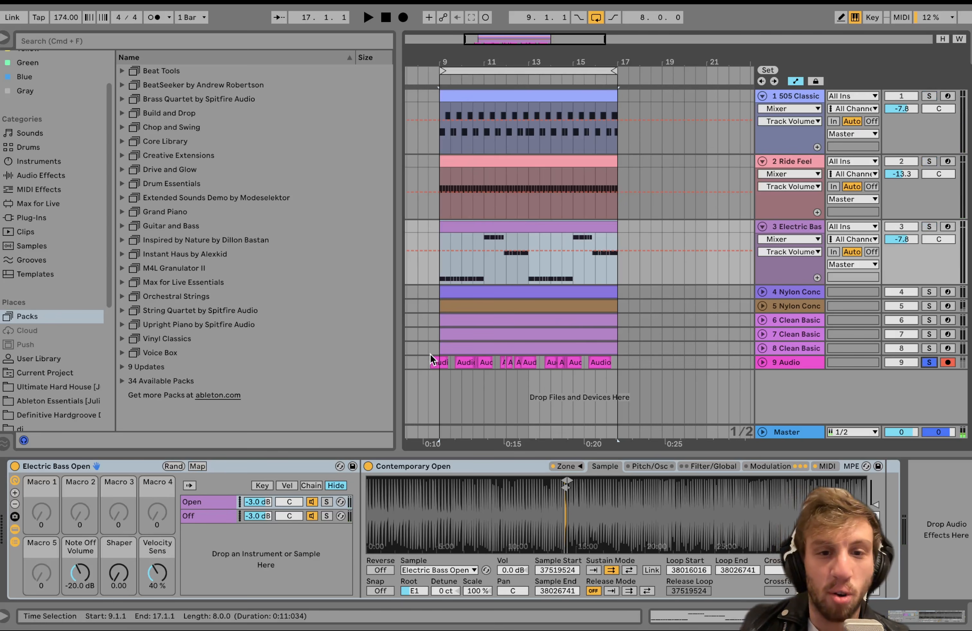
{"action": "left_click", "coordinate": [656, 363]}
{"action": "key", "text": "space"}
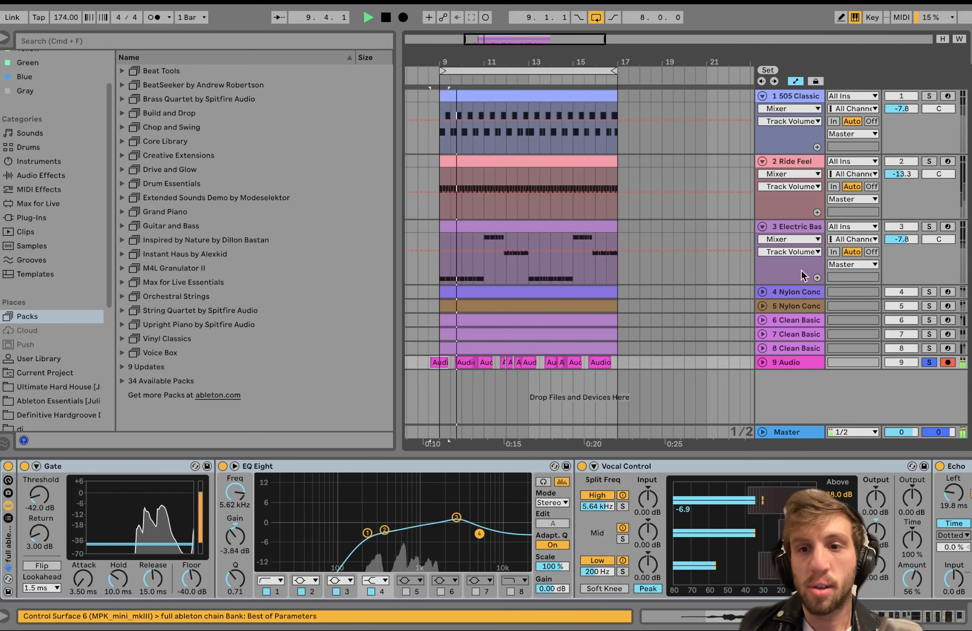
{"action": "key", "text": "space"}
Add the 505 Classic, Ride Feel and Electric Bass tracks to the Audio solo and play all four together.
{"action": "left_click", "coordinate": [793, 225]}
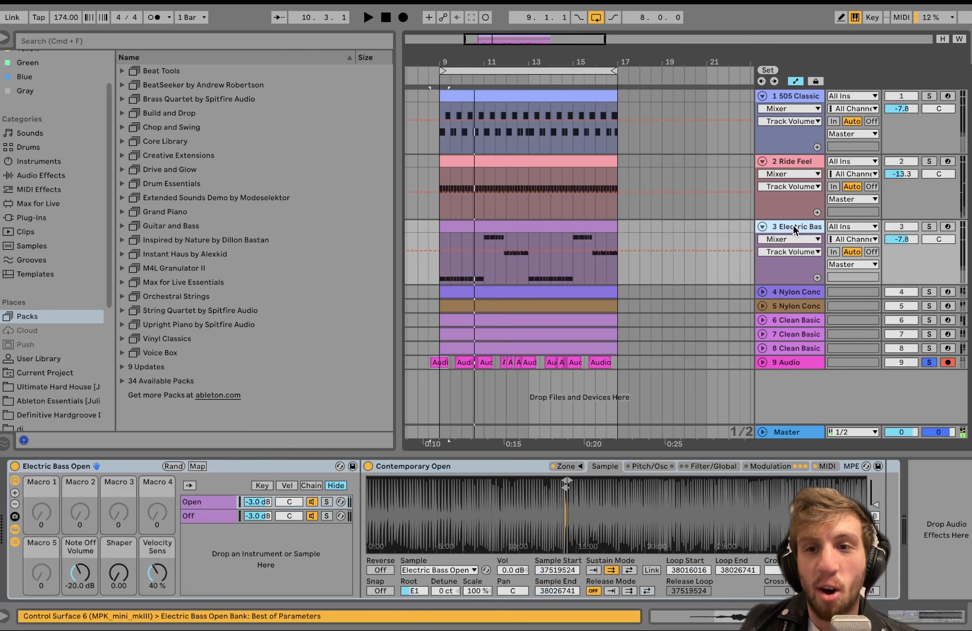
{"action": "left_click", "coordinate": [800, 99]}
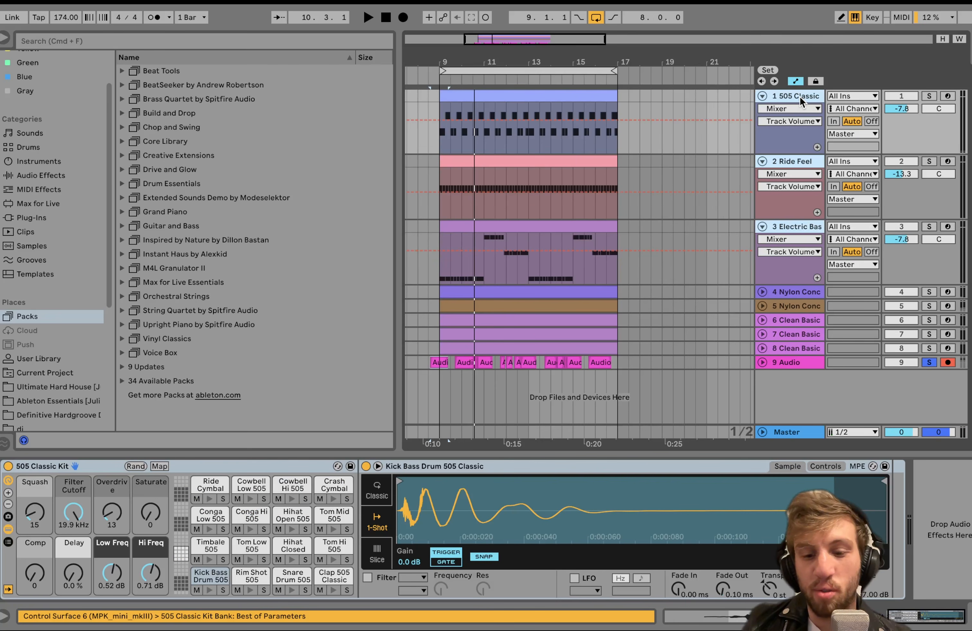
{"action": "left_click", "coordinate": [930, 227]}
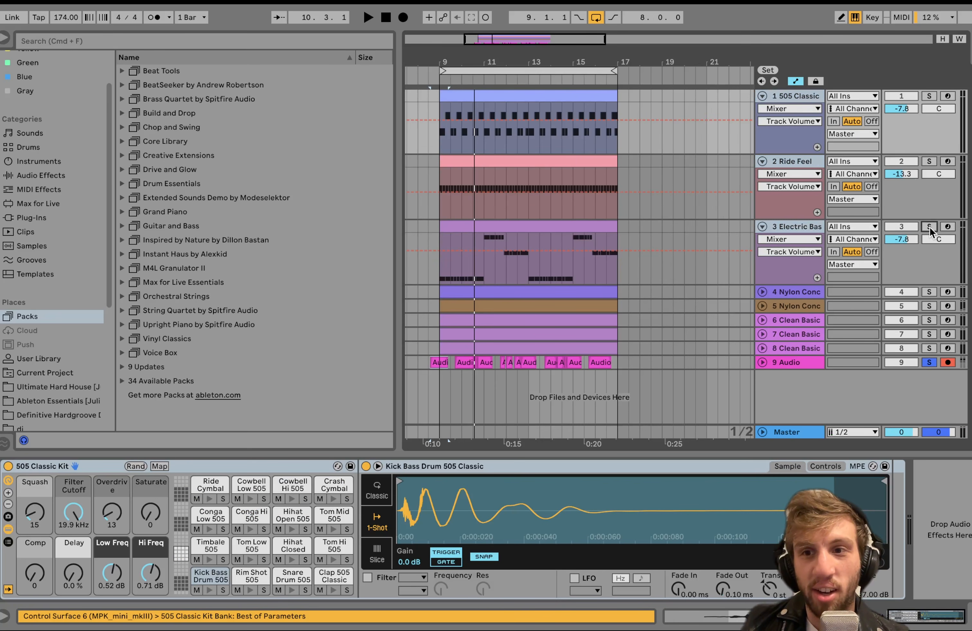
{"action": "left_click", "coordinate": [464, 245]}
{"action": "key", "text": "space"}
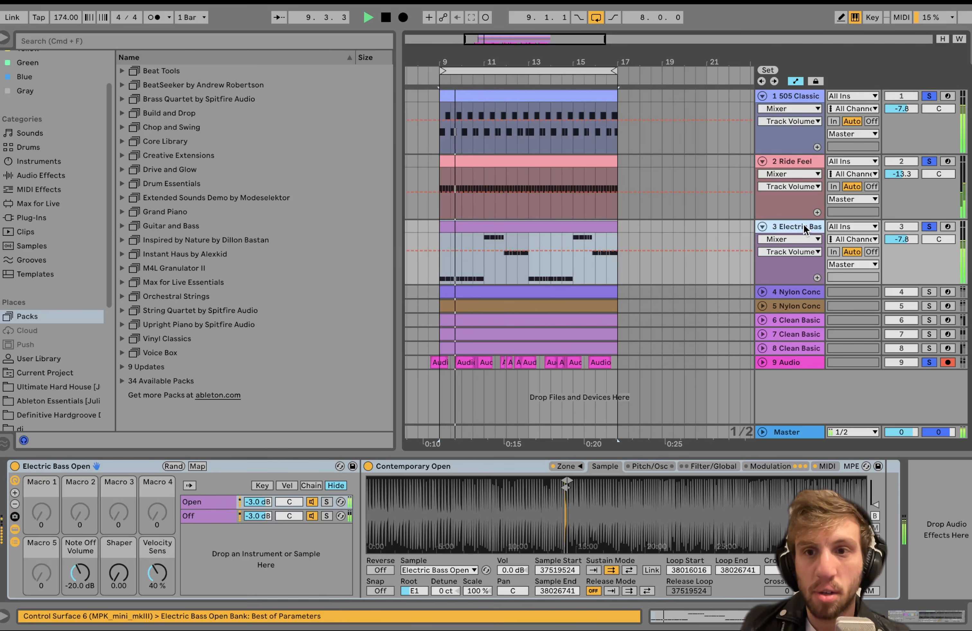
{"action": "left_click", "coordinate": [778, 361]}
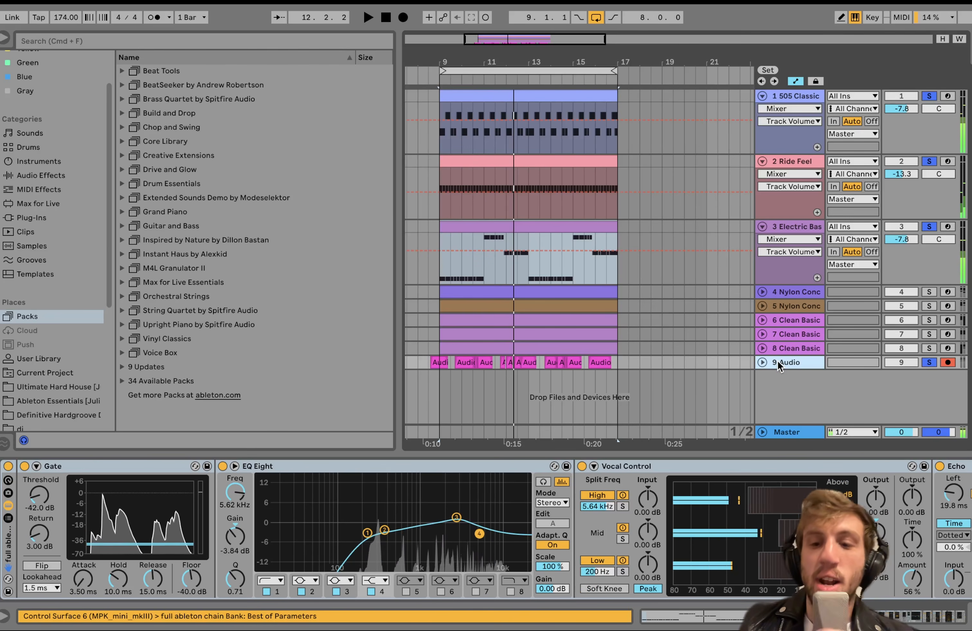
Take the Audio track out of the solo and leave only the Electric Bass track soloed.
{"action": "left_click", "coordinate": [929, 363]}
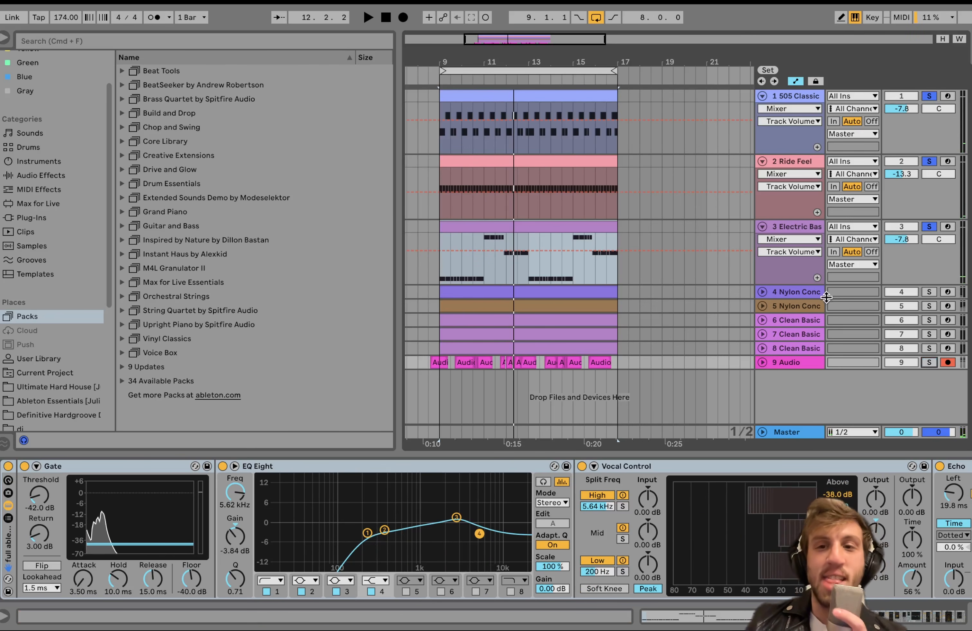
{"action": "left_click", "coordinate": [792, 229]}
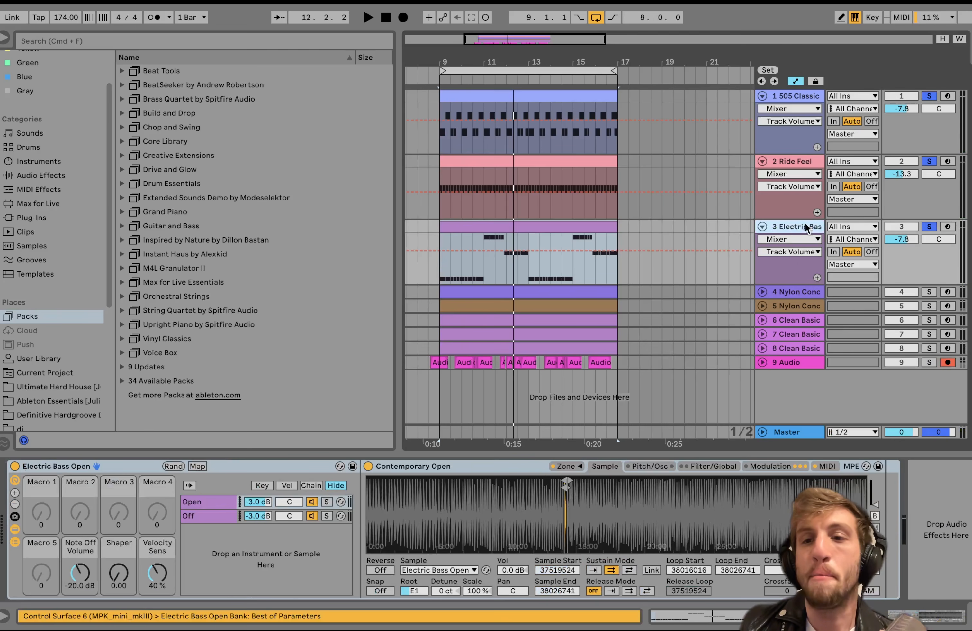
{"action": "left_click", "coordinate": [930, 227]}
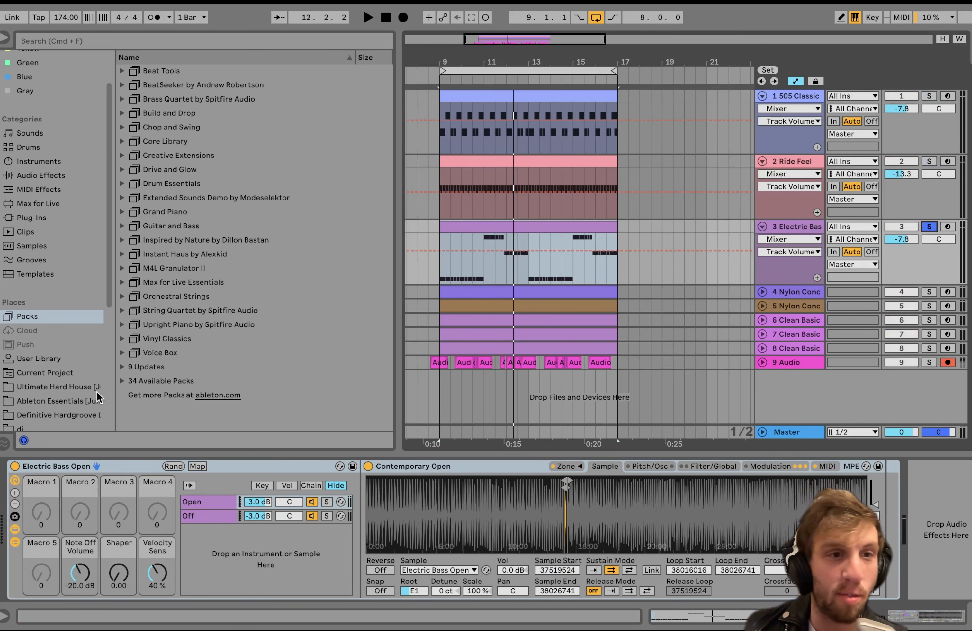
Show the Sounds category in the browser and play the soloed Electric Bass track again.
{"action": "left_click", "coordinate": [30, 133]}
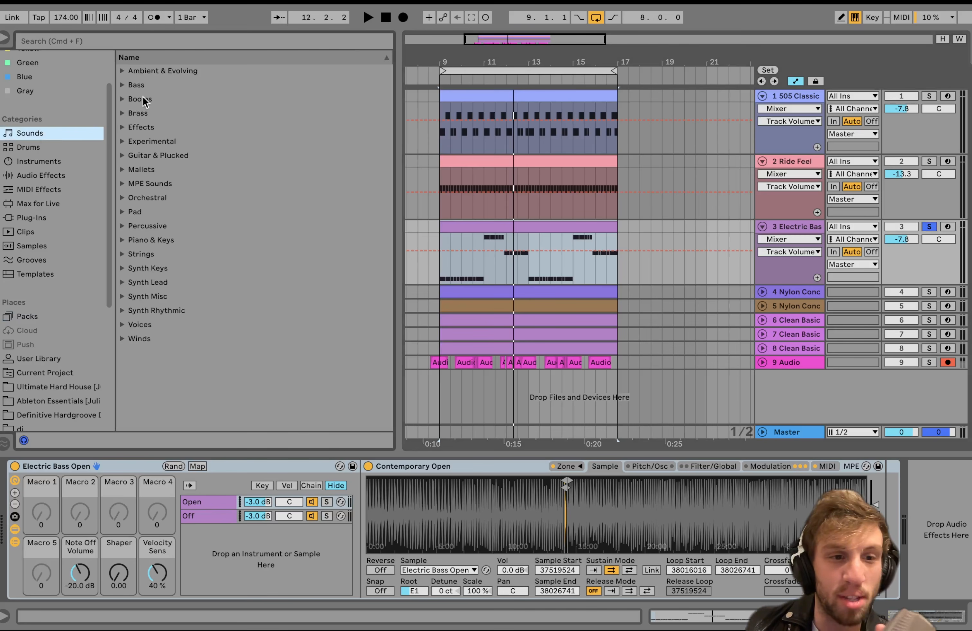
{"action": "key", "text": "space"}
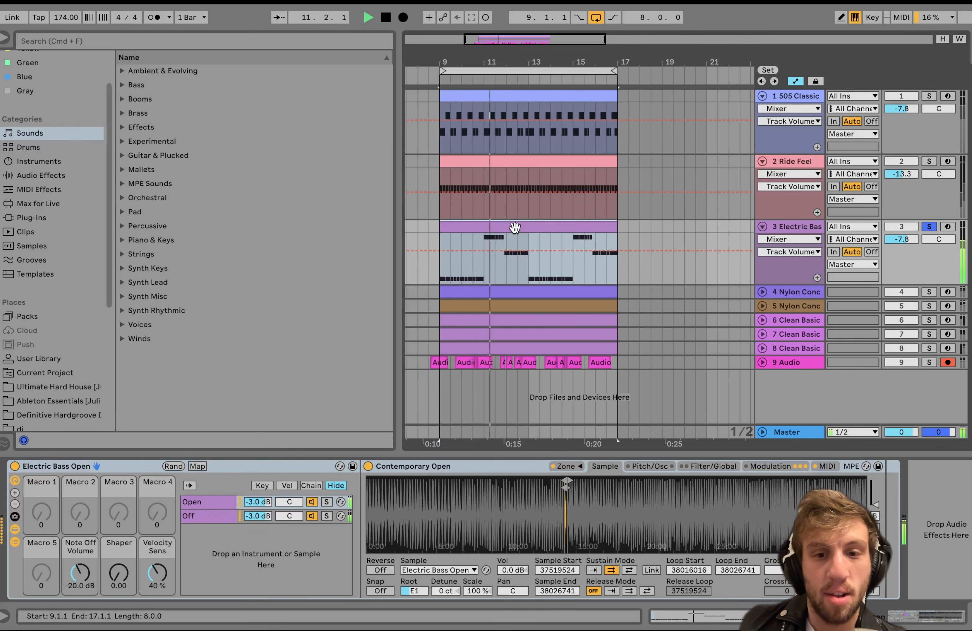
{"action": "key", "text": "space"}
Arm, unfold and solo track 4, the first Nylon Concerto guitar, and play it from the start.
{"action": "scroll", "coordinate": [657, 308], "scroll_direction": "left", "scroll_amount": 2}
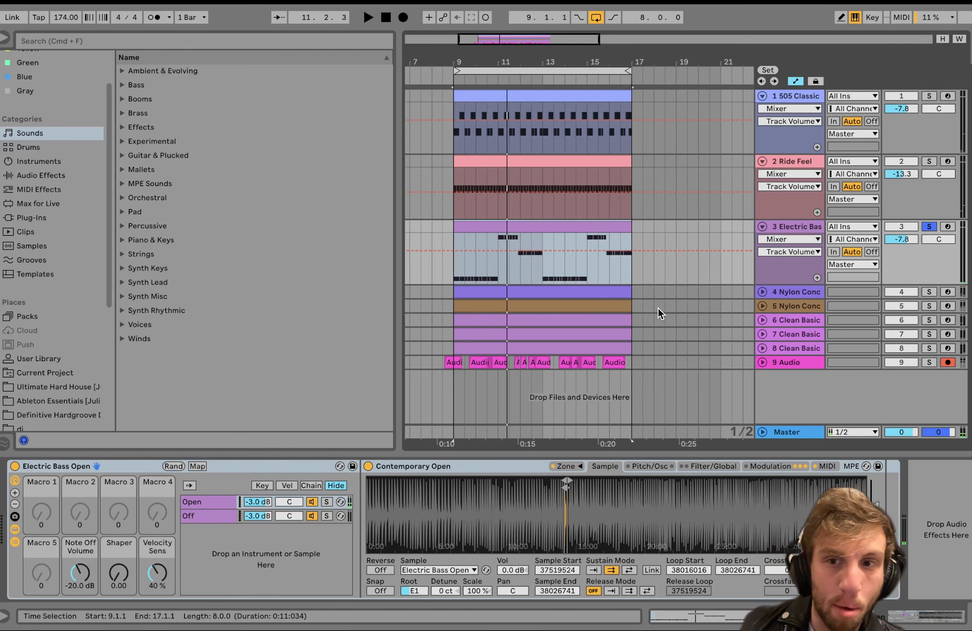
{"action": "left_click", "coordinate": [574, 292]}
{"action": "left_click", "coordinate": [574, 293]}
{"action": "left_click", "coordinate": [944, 293]}
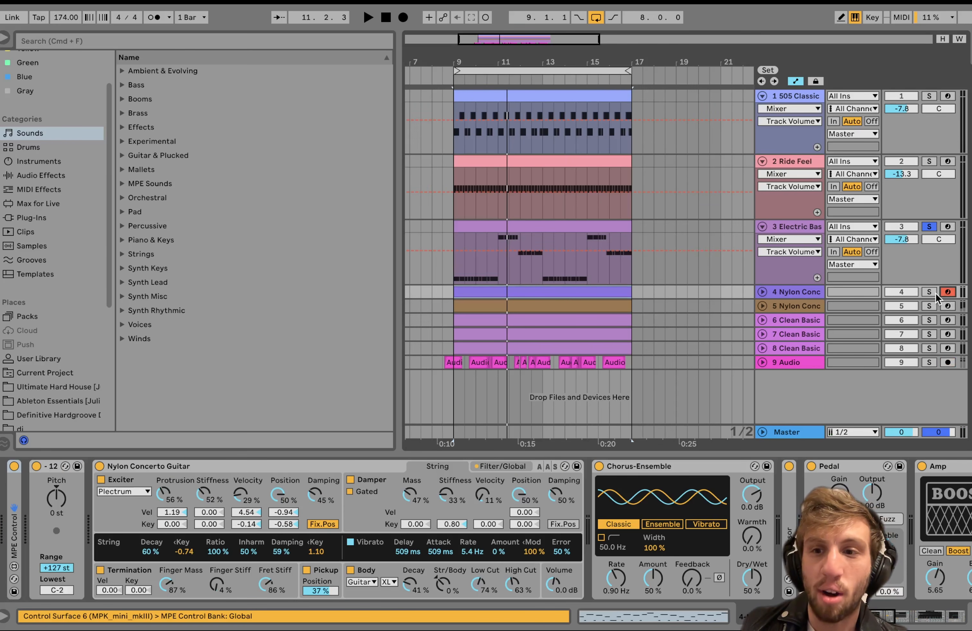
{"action": "left_click", "coordinate": [762, 292]}
{"action": "key", "text": "space"}
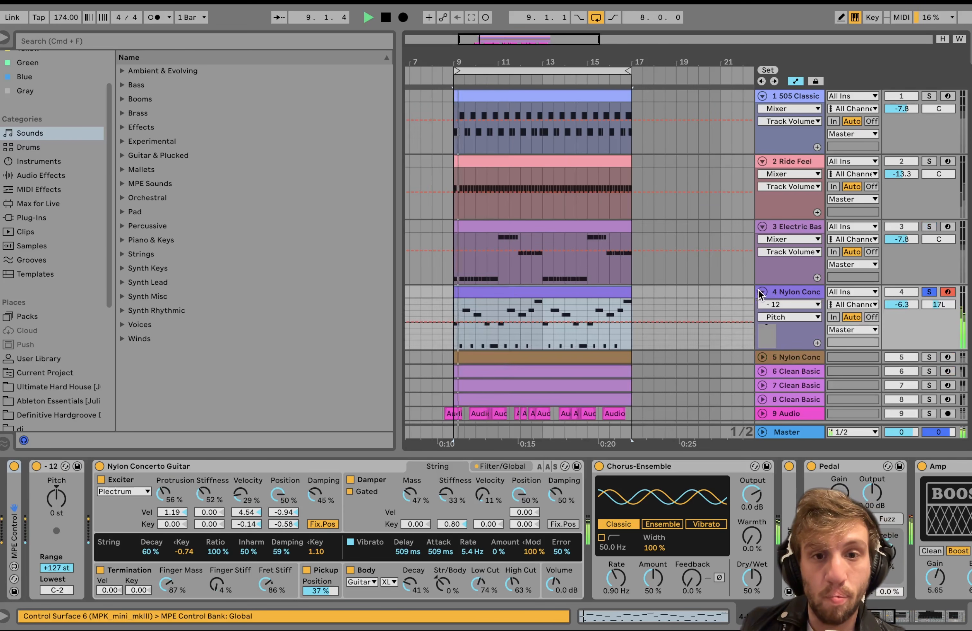
Open the clip of track 4's Nylon Concerto guitar in the note editor and highlight all its C3 notes.
{"action": "double_click", "coordinate": [527, 293]}
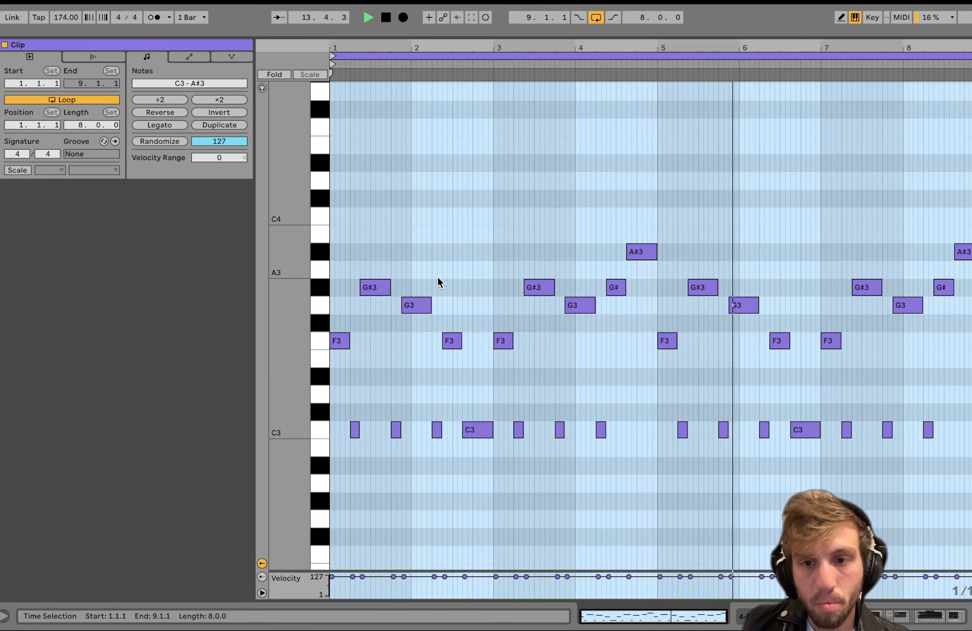
{"action": "key", "text": "space"}
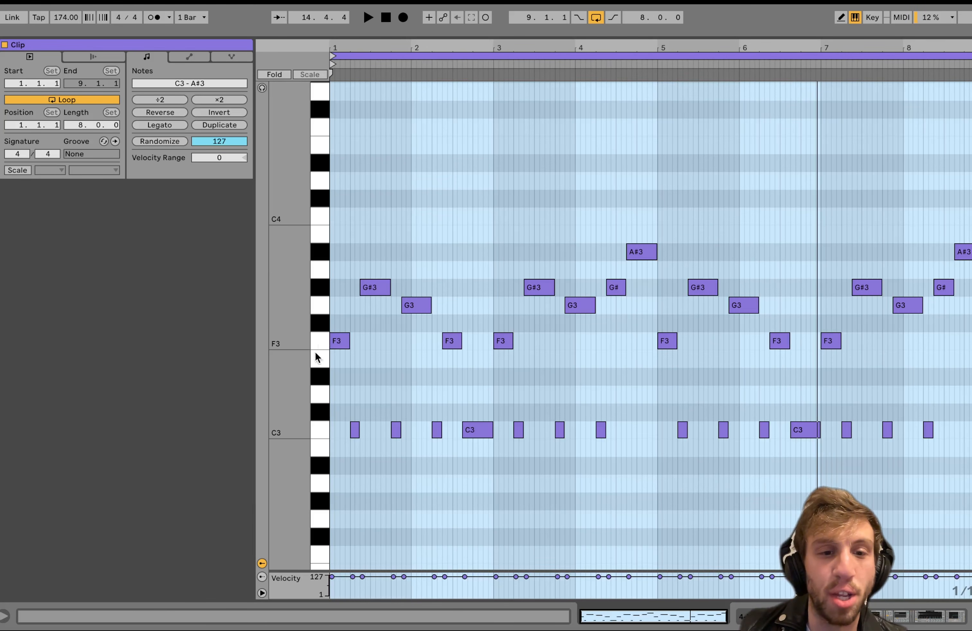
{"action": "left_click", "coordinate": [320, 433]}
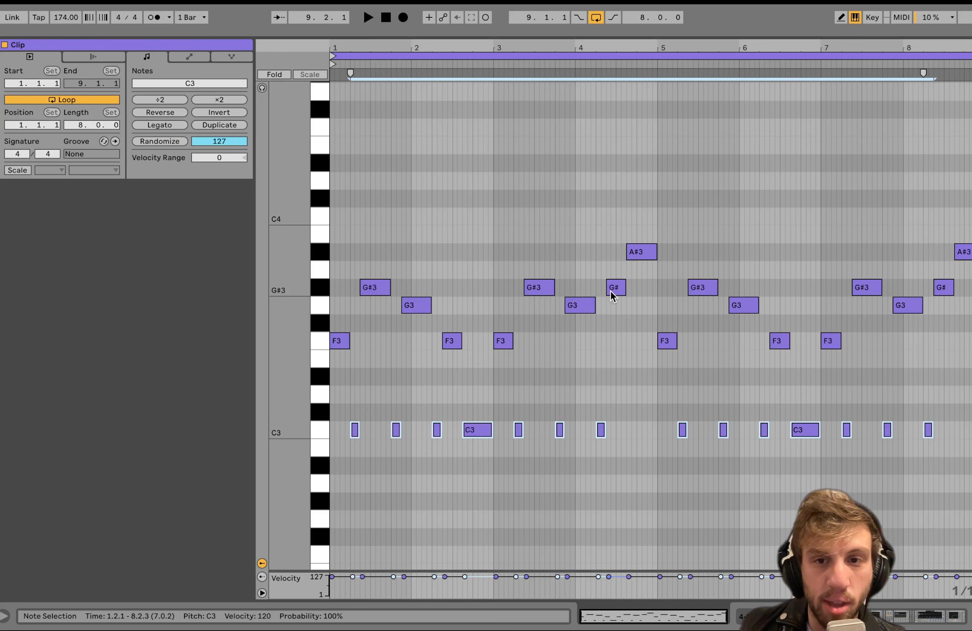
Play the guitar part from the note editor, return to the device chain and select the whole track 4 clip.
{"action": "key", "text": "space"}
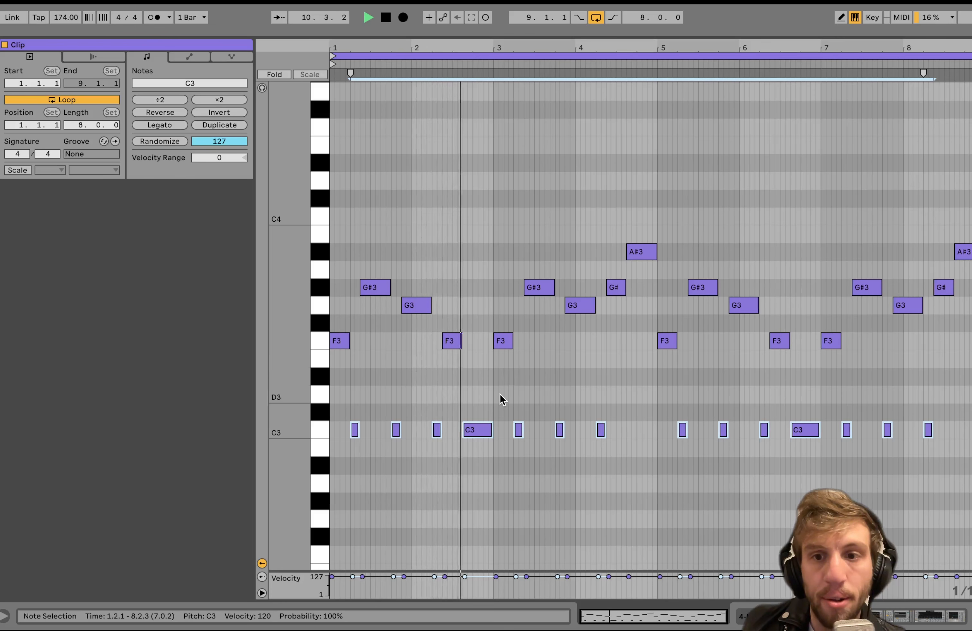
{"action": "key", "text": "space"}
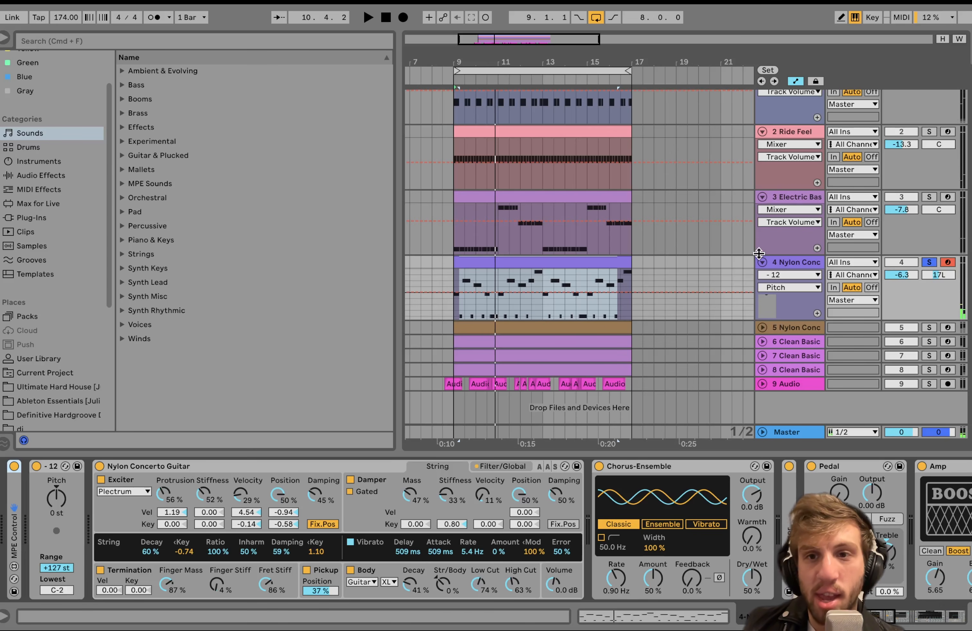
{"action": "left_click", "coordinate": [543, 272]}
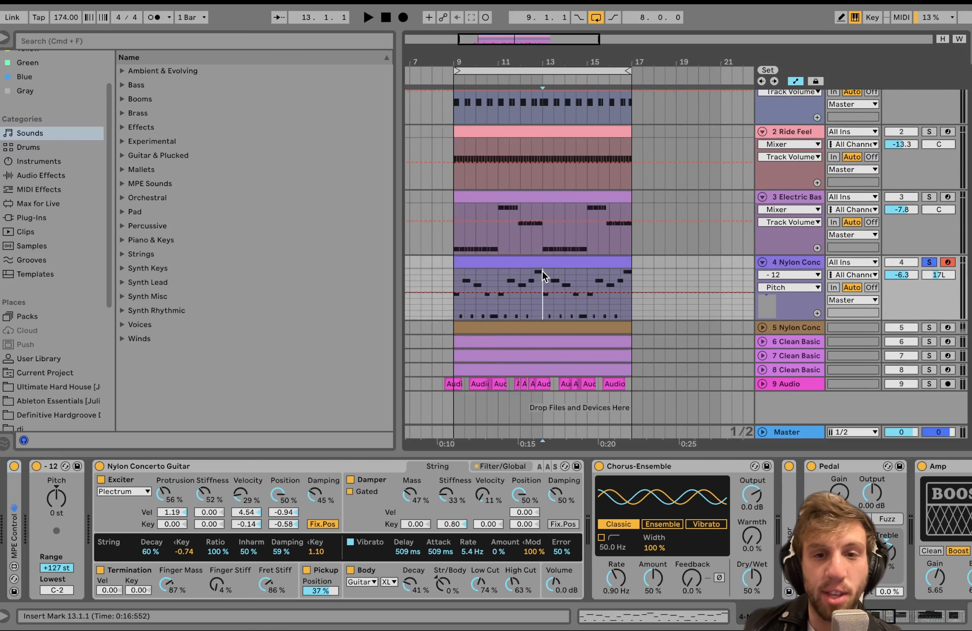
{"action": "left_click", "coordinate": [538, 265]}
Switch off all of track 4's audio effects together, from the first Chorus-Ensemble through to the Auto Filter.
{"action": "scroll", "coordinate": [222, 548], "scroll_direction": "right", "scroll_amount": 10}
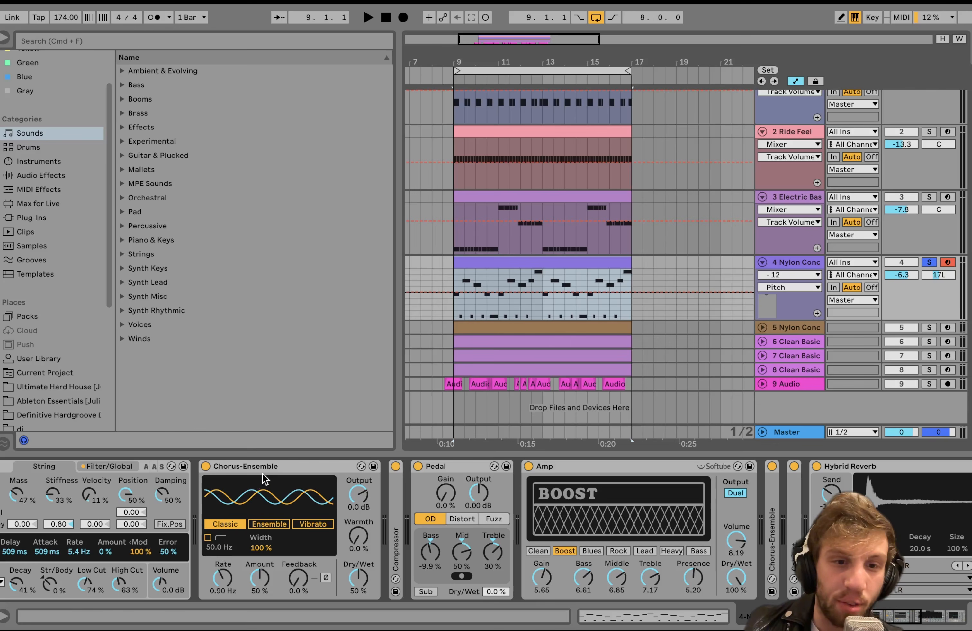
{"action": "left_click", "coordinate": [271, 466]}
{"action": "scroll", "coordinate": [271, 466], "scroll_direction": "right", "scroll_amount": 15}
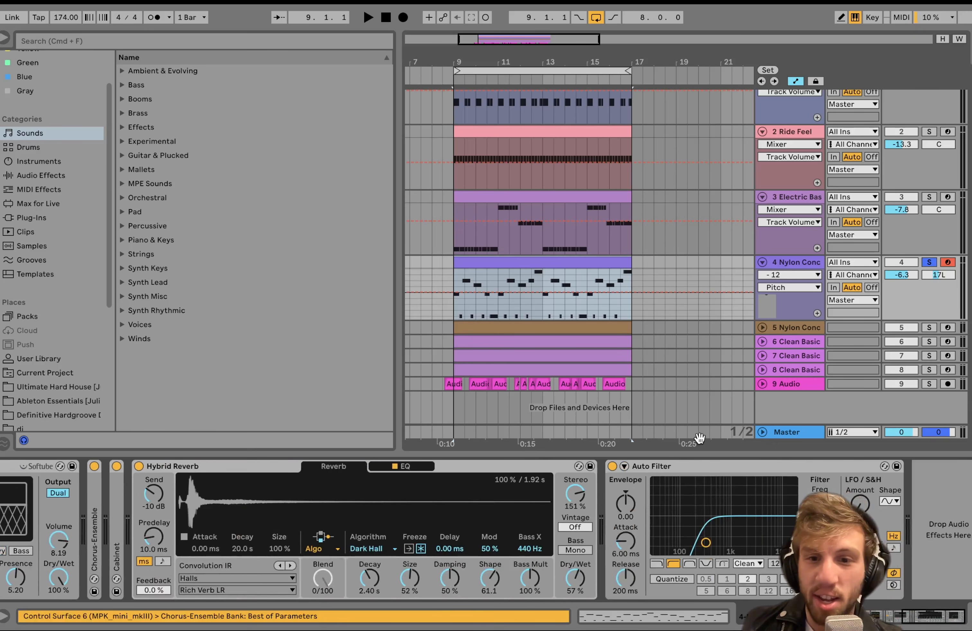
{"action": "left_click", "coordinate": [613, 464]}
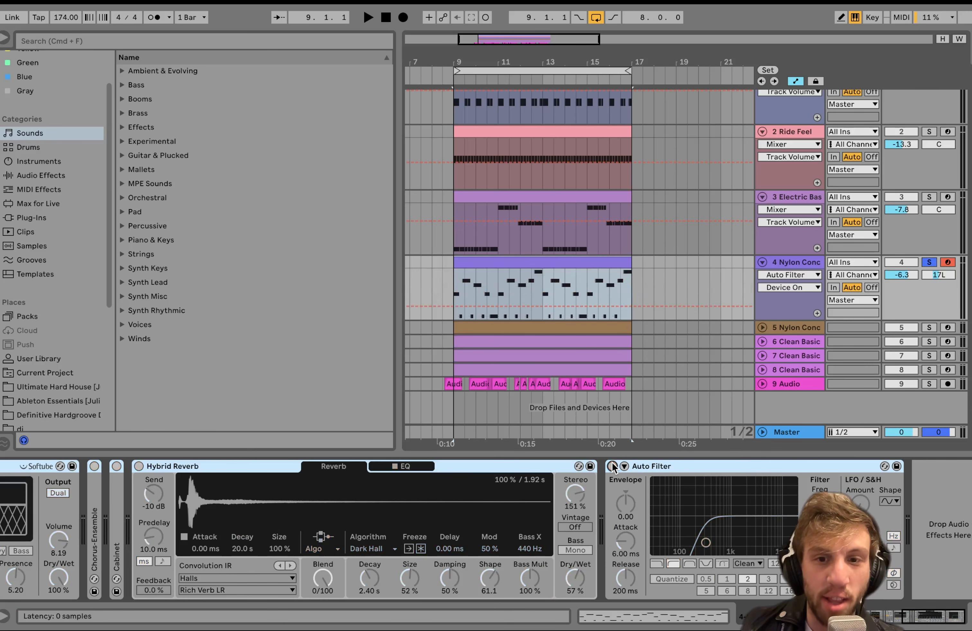
Play the bare Nylon Concerto Guitar instrument without effects and check its device options.
{"action": "scroll", "coordinate": [613, 462], "scroll_direction": "left", "scroll_amount": 20}
{"action": "key", "text": "space"}
{"action": "left_click", "coordinate": [326, 467]}
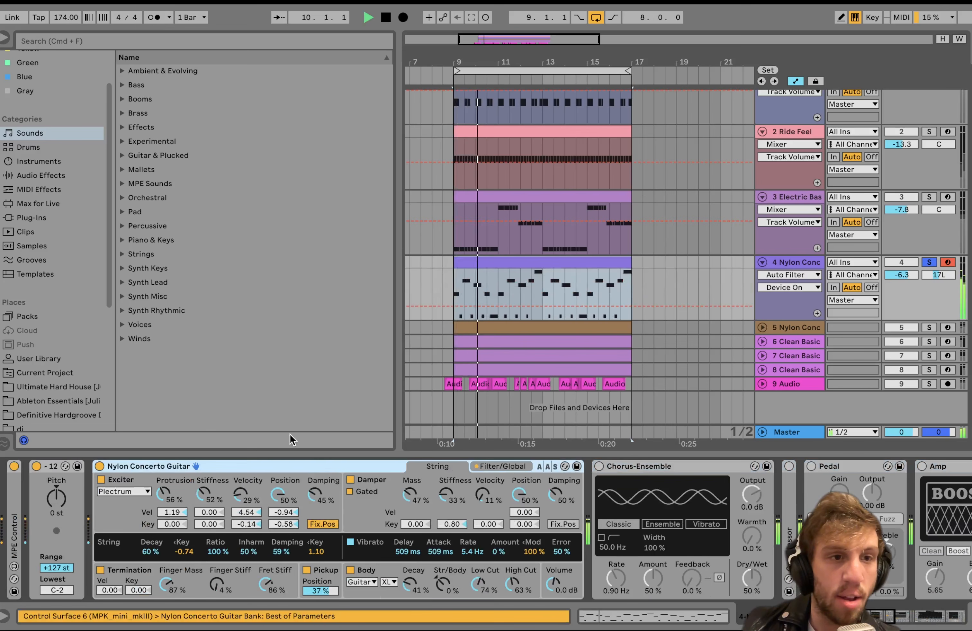
{"action": "right_click", "coordinate": [146, 465]}
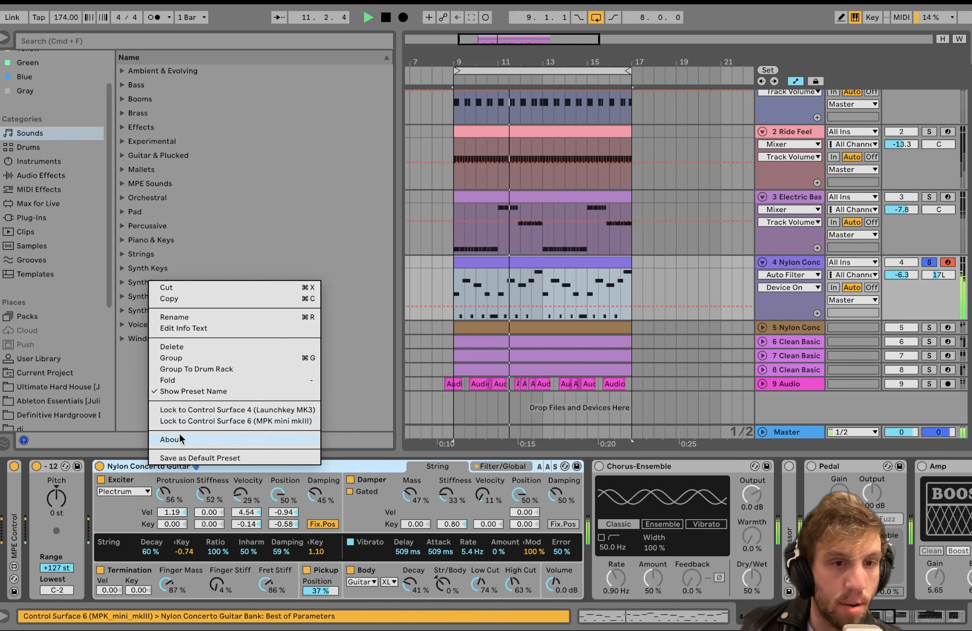
{"action": "left_click", "coordinate": [129, 466]}
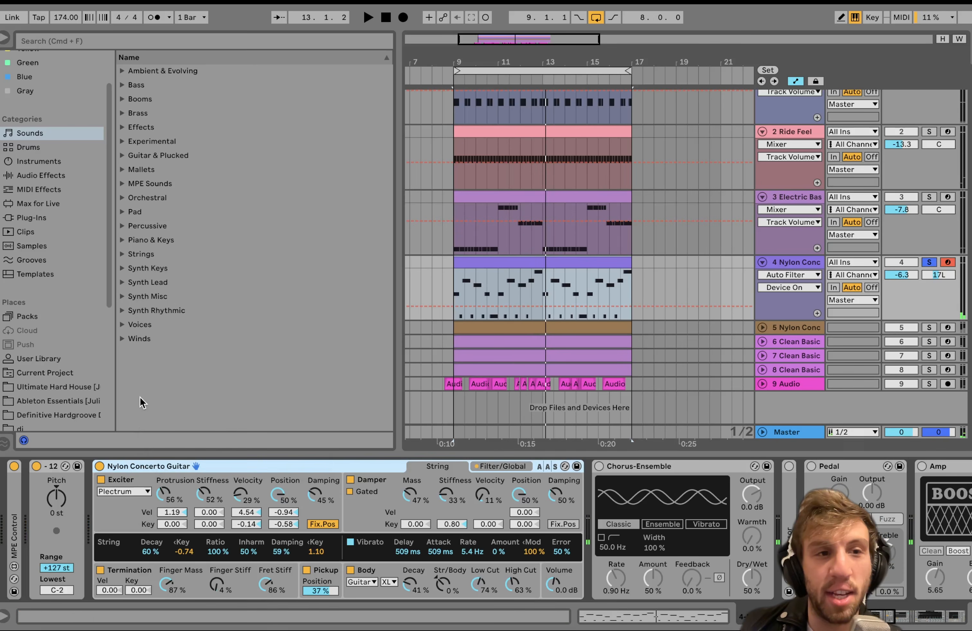
Try the default Tension instrument in place of the Nylon Concerto Guitar preset, adjusting its exciter during playback.
{"action": "left_click", "coordinate": [36, 159]}
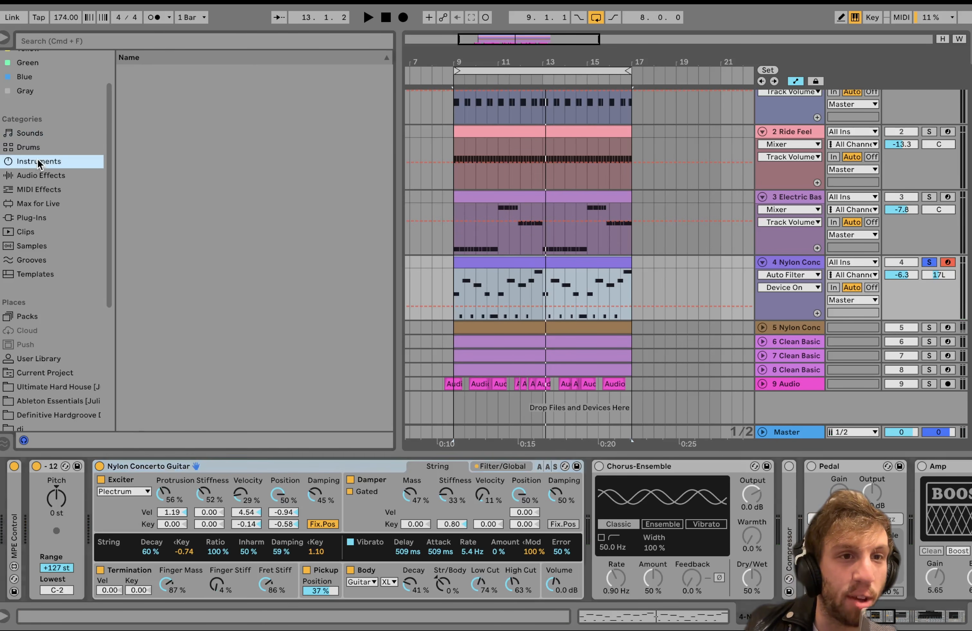
{"action": "left_click_drag", "start_coordinate": [152, 285], "coordinate": [155, 420]}
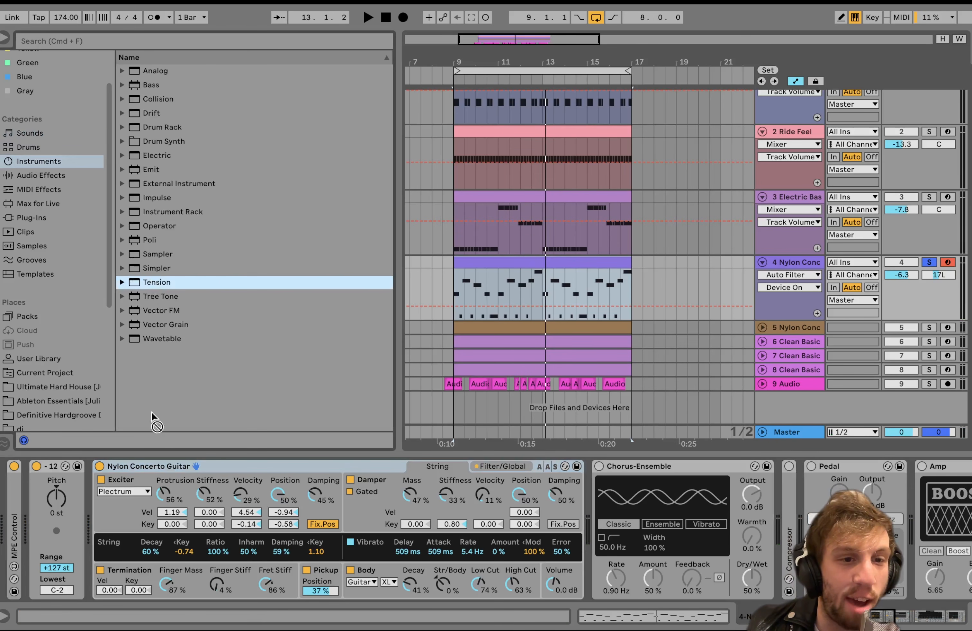
{"action": "left_click_drag", "start_coordinate": [164, 466], "coordinate": [204, 472]}
{"action": "key", "text": "space"}
{"action": "left_click_drag", "start_coordinate": [287, 498], "coordinate": [324, 501]}
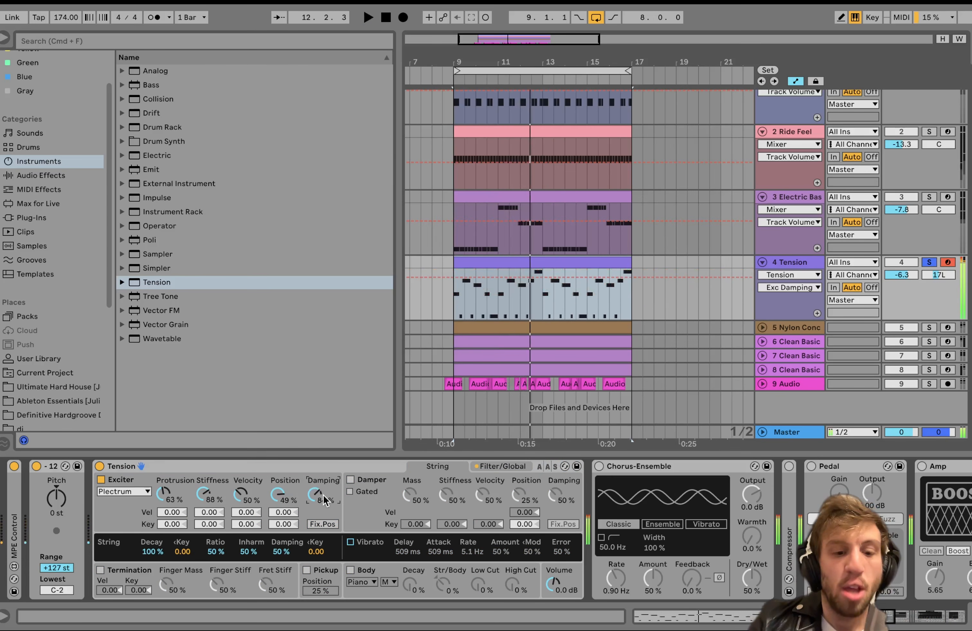
{"action": "key", "text": "super+z"}
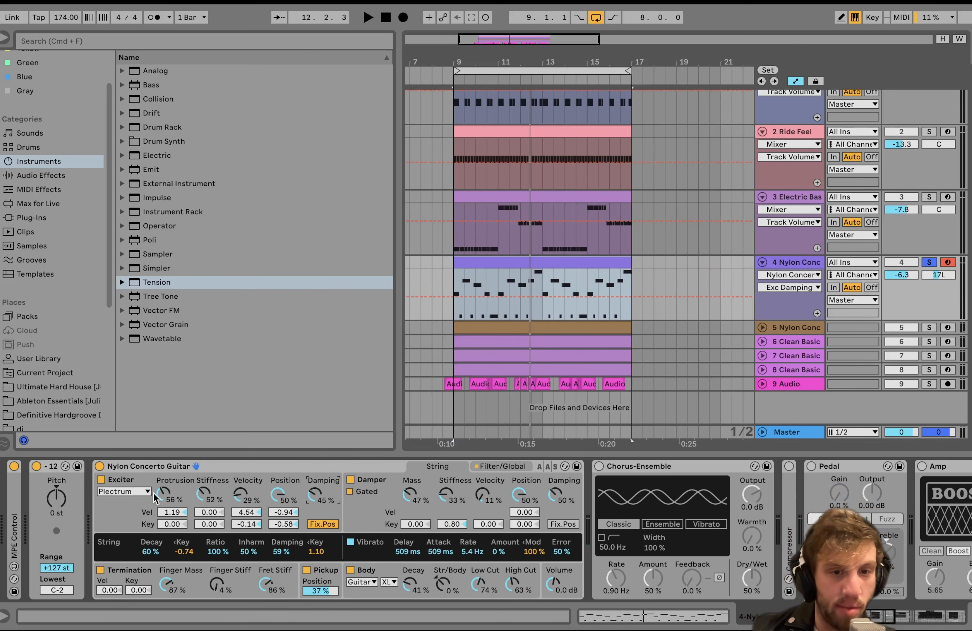
Play the Nylon Concerto Guitar again and browse the Guitar & Plucked presets in the Sounds category.
{"action": "key", "text": "space"}
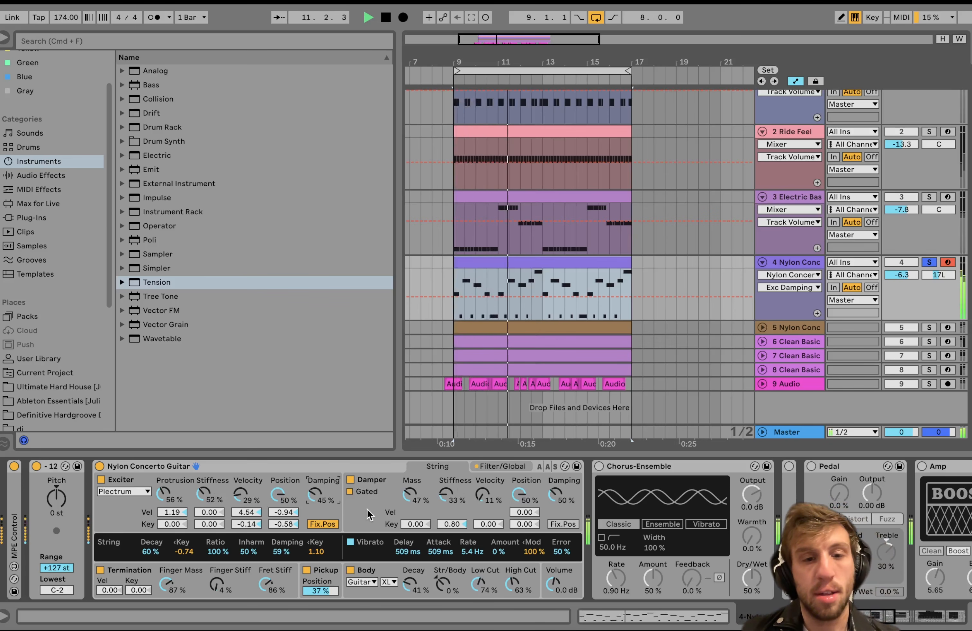
{"action": "key", "text": "space"}
{"action": "left_click", "coordinate": [15, 131]}
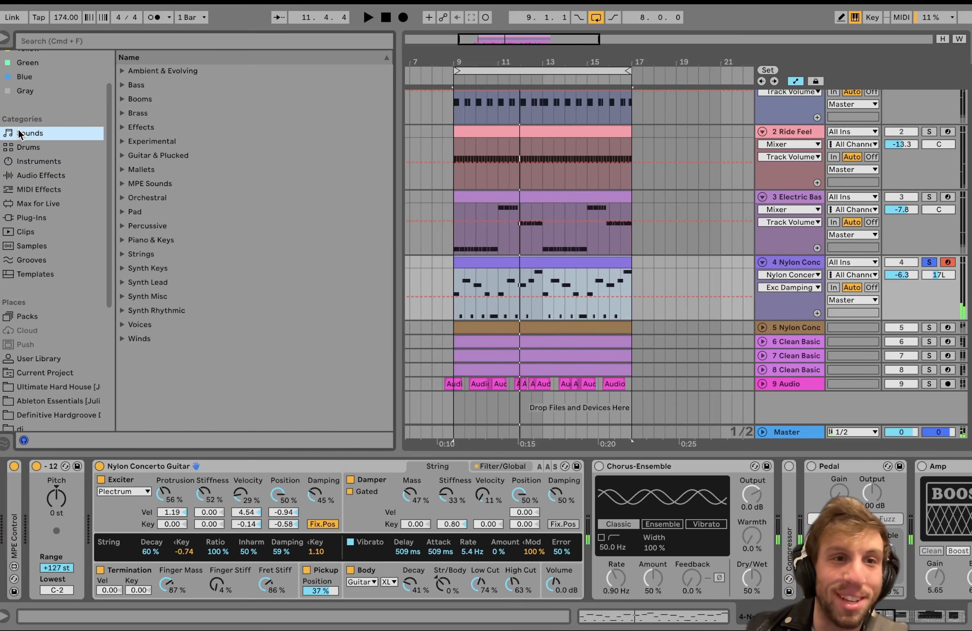
{"action": "left_click", "coordinate": [122, 156]}
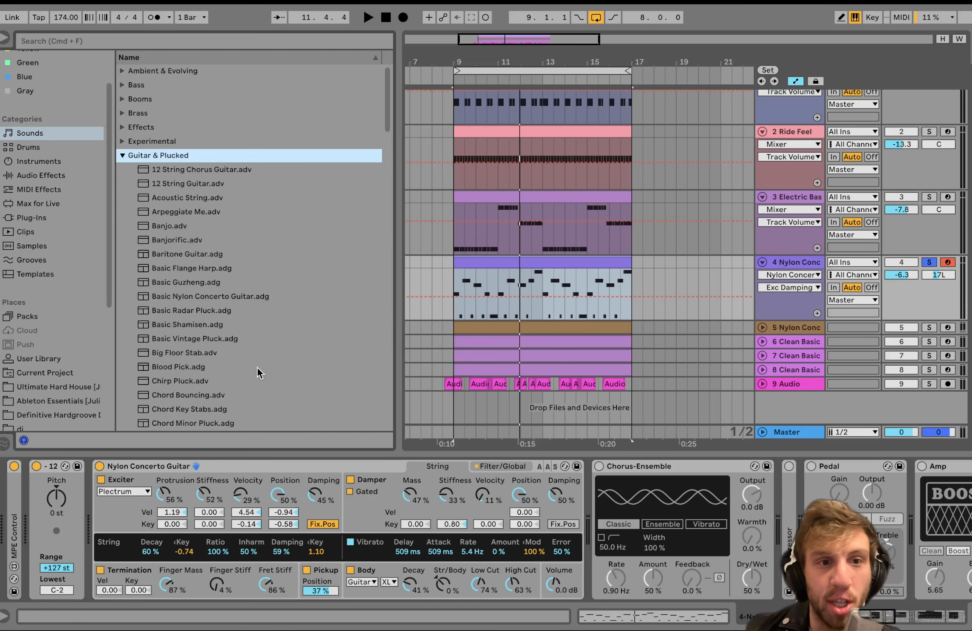
{"action": "scroll", "coordinate": [202, 360], "scroll_direction": "down", "scroll_amount": 3}
Switch on the Chorus-Ensemble directly after the Nylon Concerto Guitar and play the track through it.
{"action": "scroll", "coordinate": [388, 488], "scroll_direction": "right", "scroll_amount": 10}
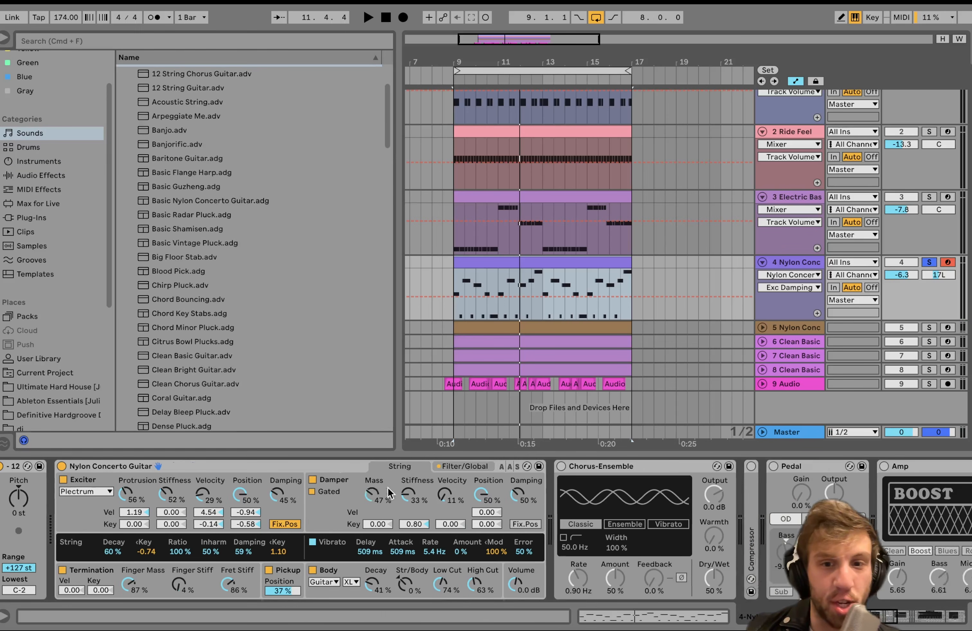
{"action": "scroll", "coordinate": [387, 491], "scroll_direction": "right", "scroll_amount": 2}
{"action": "left_click", "coordinate": [350, 468]}
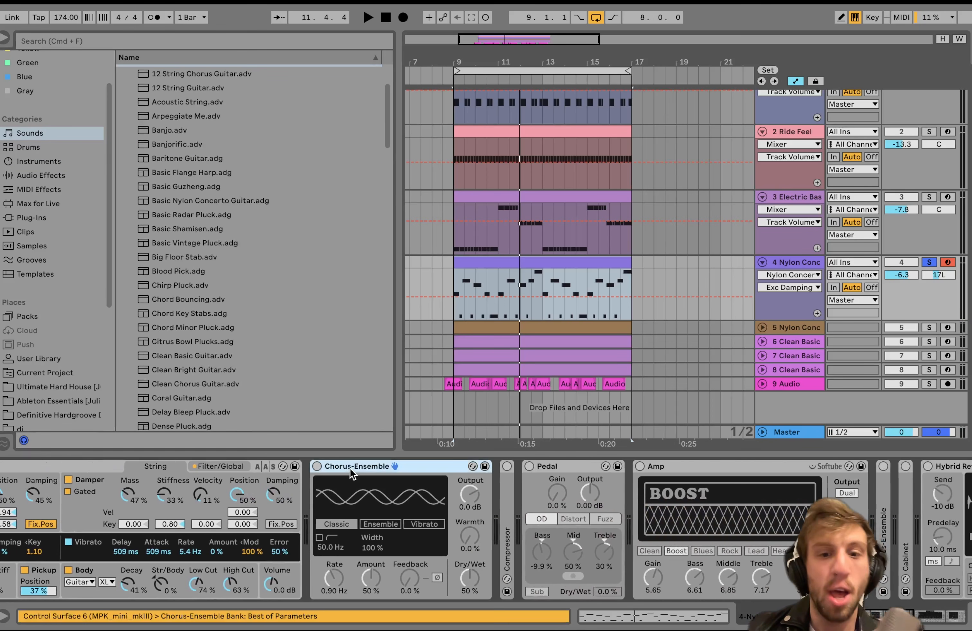
{"action": "left_click", "coordinate": [316, 467]}
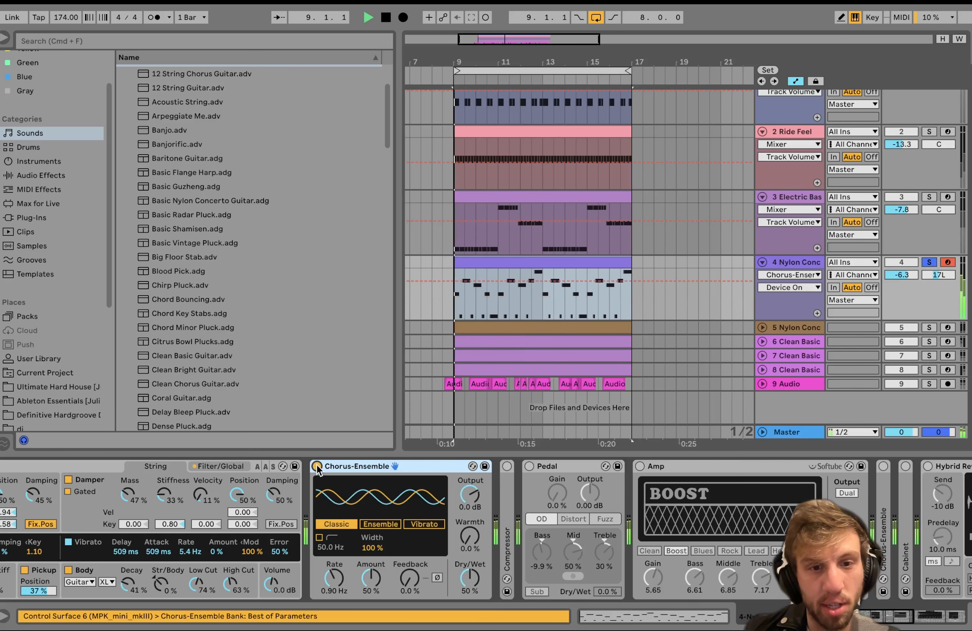
Unfold the Compressor on track 4, switch it on and compare the playing guitar with and without it.
{"action": "scroll", "coordinate": [316, 467], "scroll_direction": "right", "scroll_amount": 5}
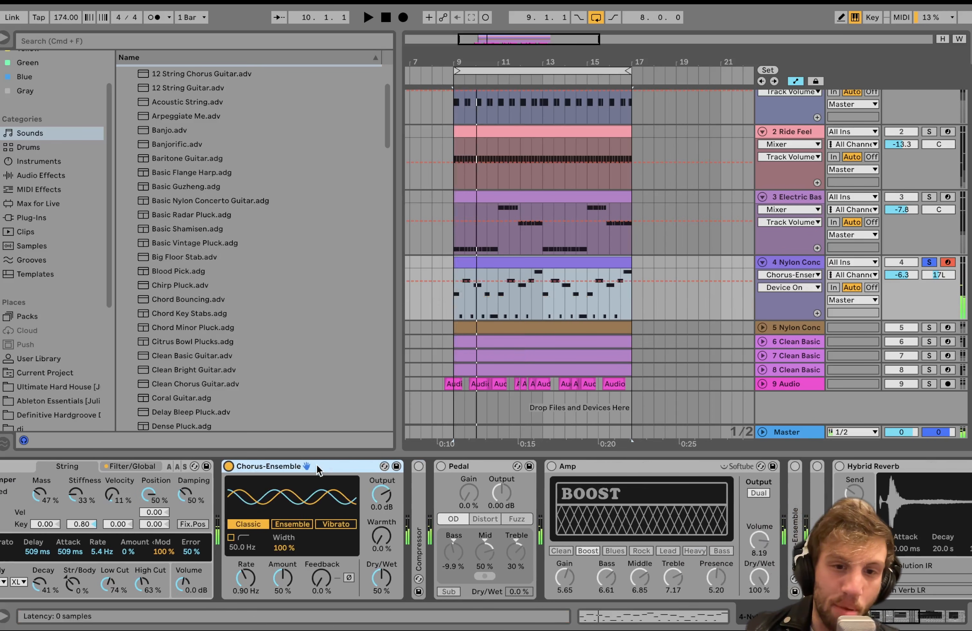
{"action": "left_click", "coordinate": [422, 533]}
{"action": "double_click", "coordinate": [422, 533]}
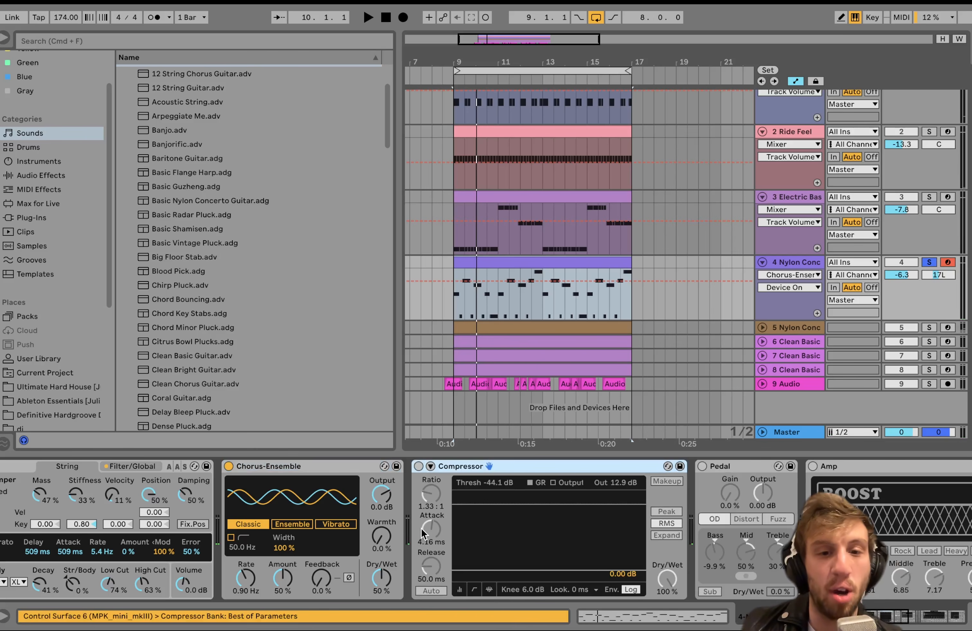
{"action": "left_click", "coordinate": [418, 467]}
{"action": "key", "text": "space"}
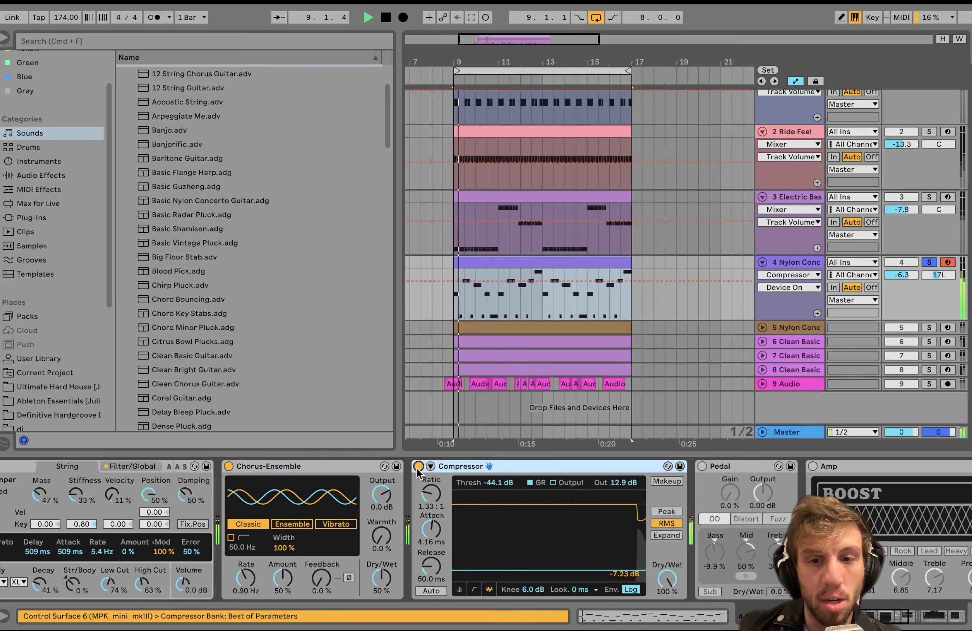
{"action": "scroll", "coordinate": [418, 471], "scroll_direction": "right", "scroll_amount": 7}
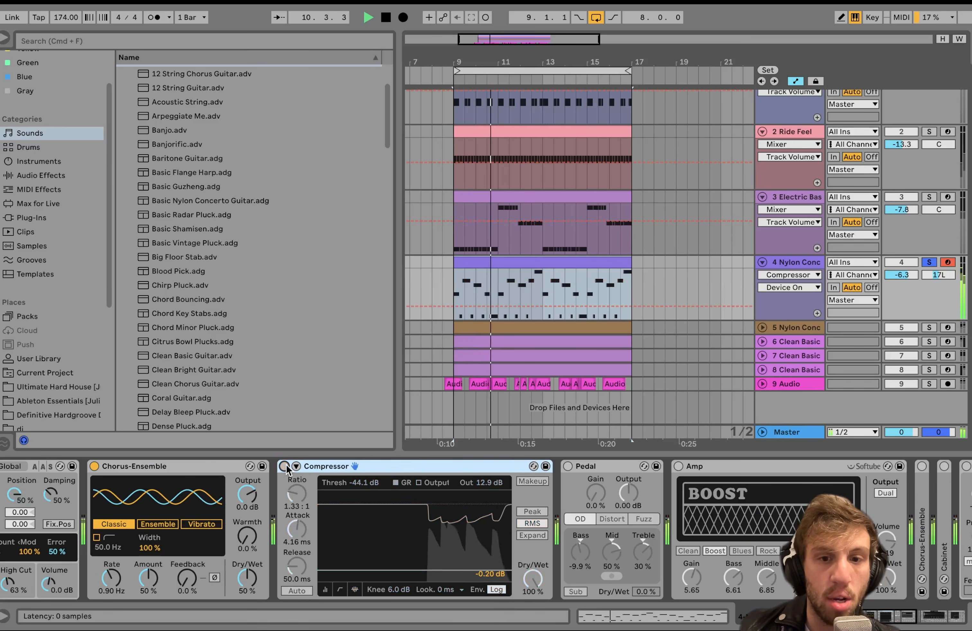
Switch on the Pedal effect while the guitar plays, listen to it and stop playback.
{"action": "left_click", "coordinate": [567, 467]}
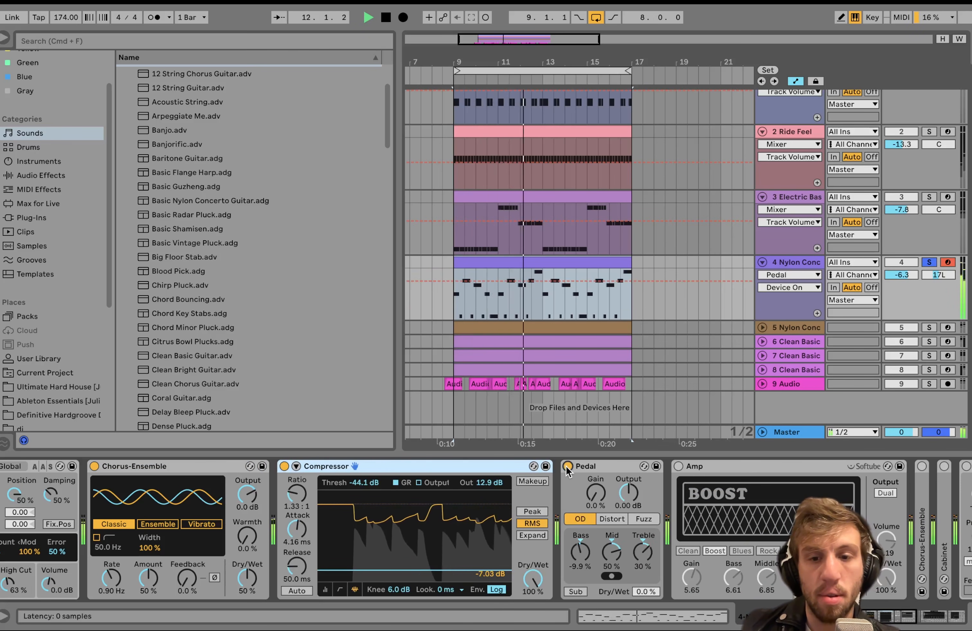
{"action": "scroll", "coordinate": [566, 467], "scroll_direction": "right", "scroll_amount": 8}
{"action": "scroll", "coordinate": [486, 480], "scroll_direction": "left", "scroll_amount": 3}
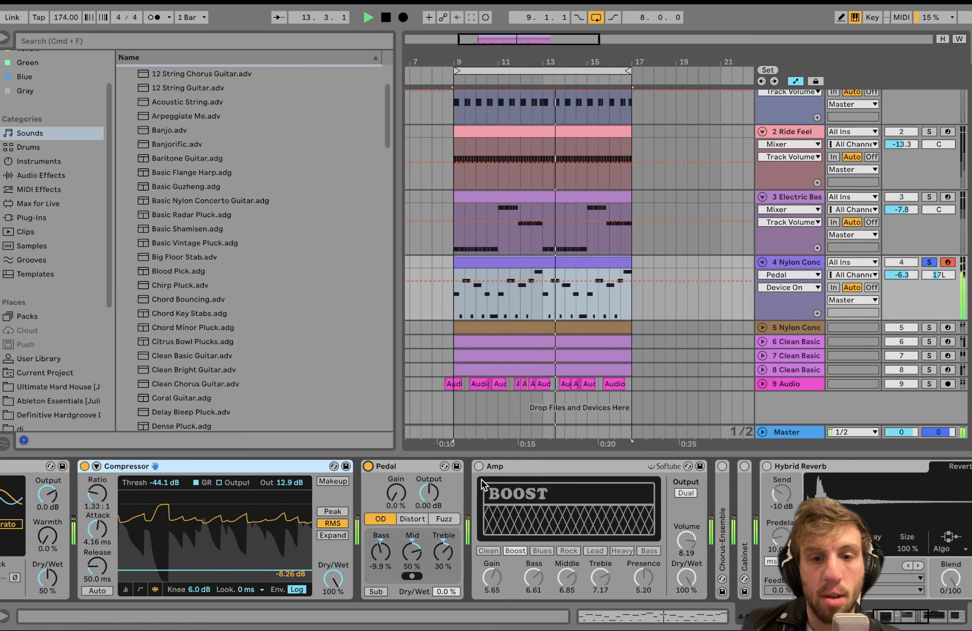
{"action": "key", "text": "space"}
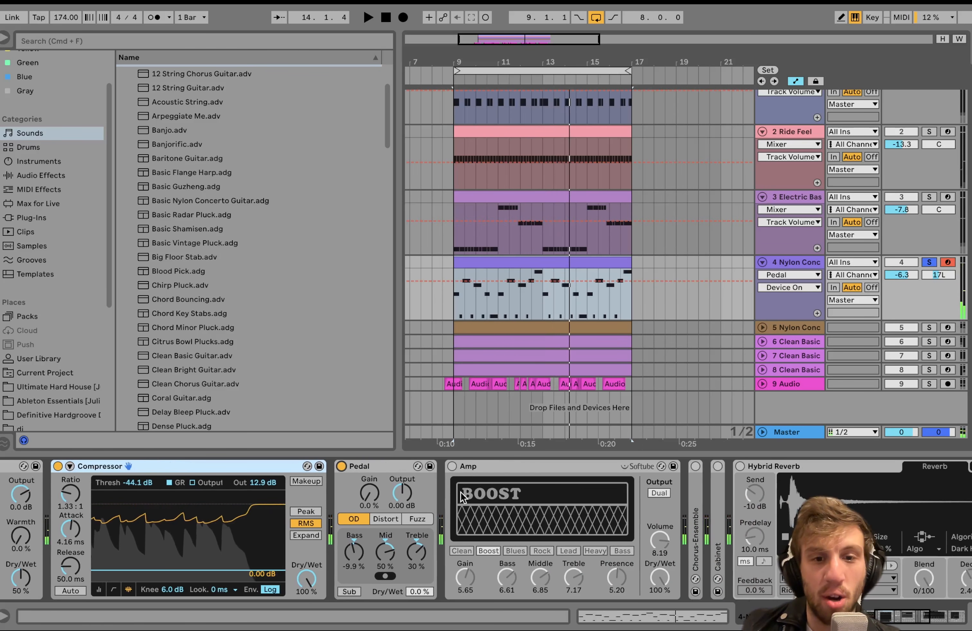
Switch on the Amp with its Boost model and play the guitar through it.
{"action": "left_click", "coordinate": [454, 467]}
{"action": "scroll", "coordinate": [455, 469], "scroll_direction": "right", "scroll_amount": 4}
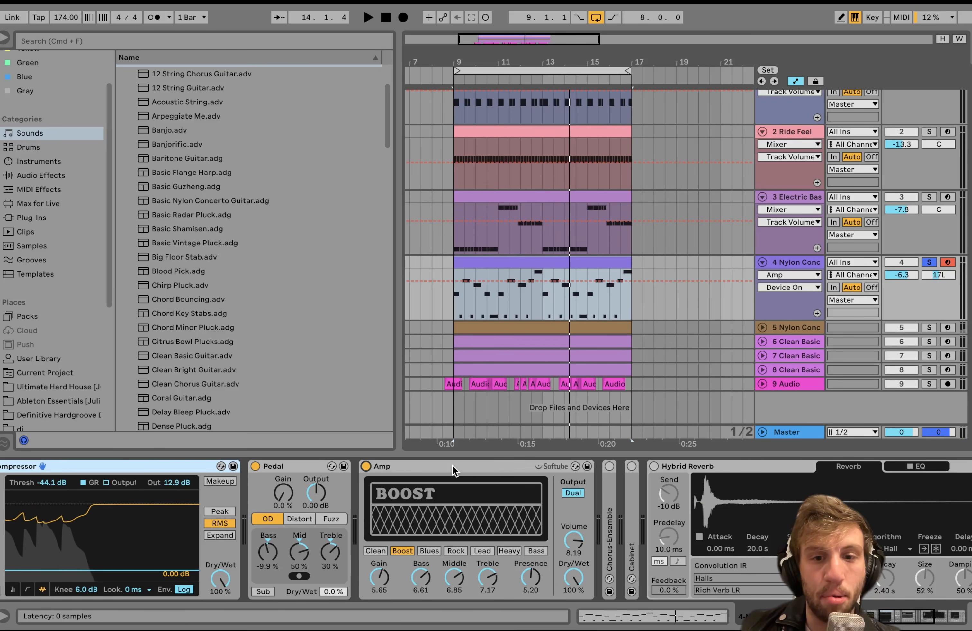
{"action": "key", "text": "space"}
{"action": "scroll", "coordinate": [568, 498], "scroll_direction": "right", "scroll_amount": 4}
{"action": "scroll", "coordinate": [566, 496], "scroll_direction": "right", "scroll_amount": 2}
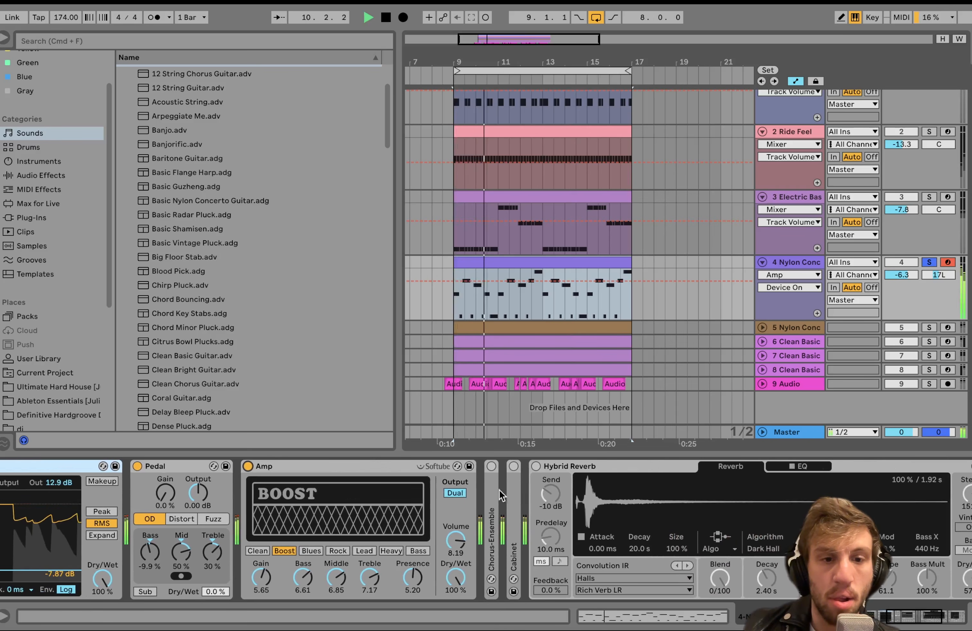
{"action": "key", "text": "space"}
Switch on the second Chorus-Ensemble after the Amp, listen to the guitar and unfold the device.
{"action": "left_click", "coordinate": [492, 466]}
{"action": "key", "text": "space"}
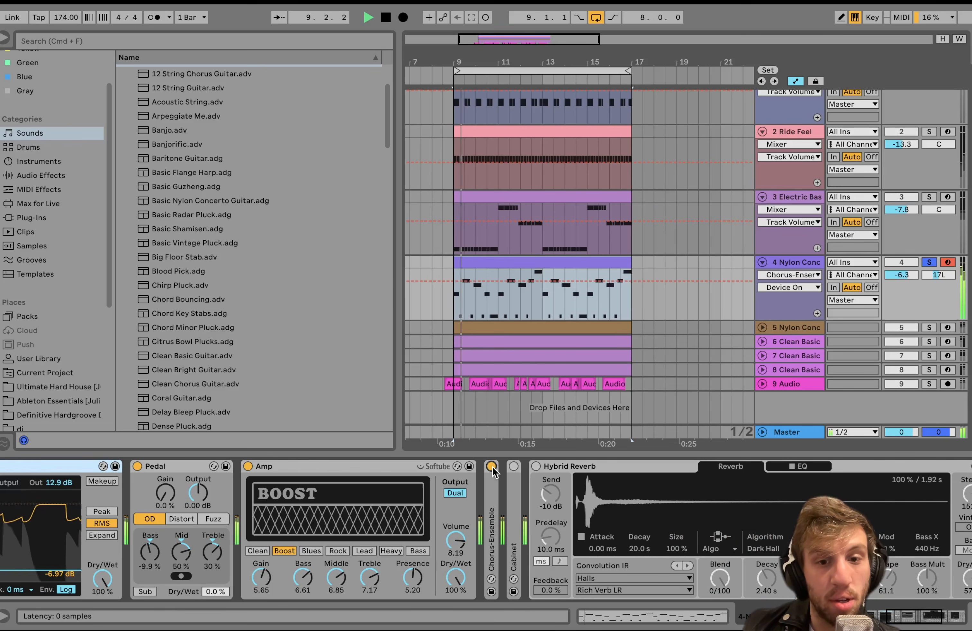
{"action": "double_click", "coordinate": [493, 488]}
{"action": "key", "text": "space"}
Unfold the Cabinet effect, switch it on and play the guitar through it.
{"action": "double_click", "coordinate": [682, 480]}
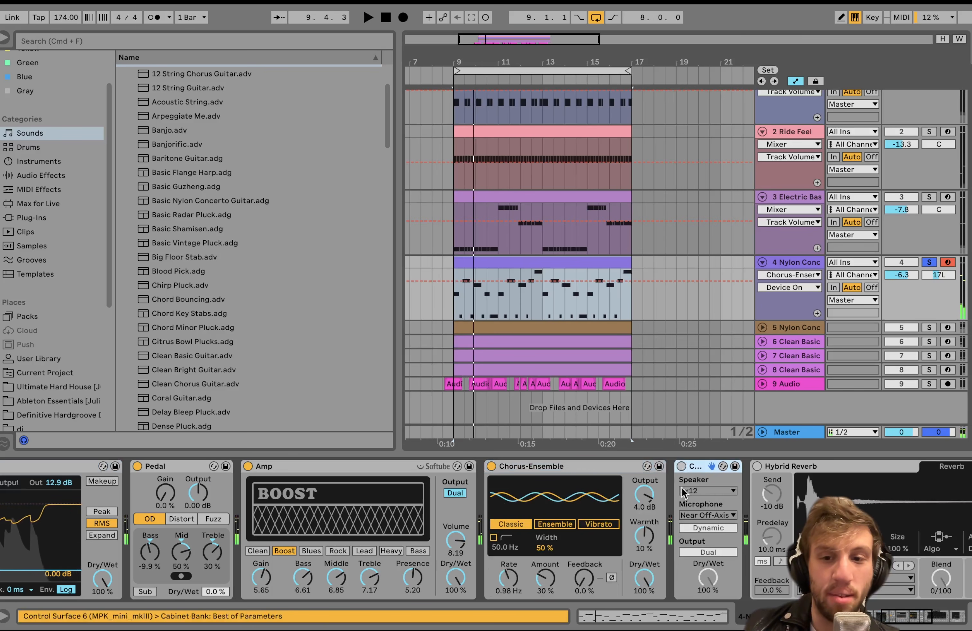
{"action": "left_click", "coordinate": [682, 467]}
{"action": "key", "text": "space"}
{"action": "scroll", "coordinate": [683, 471], "scroll_direction": "right", "scroll_amount": 15}
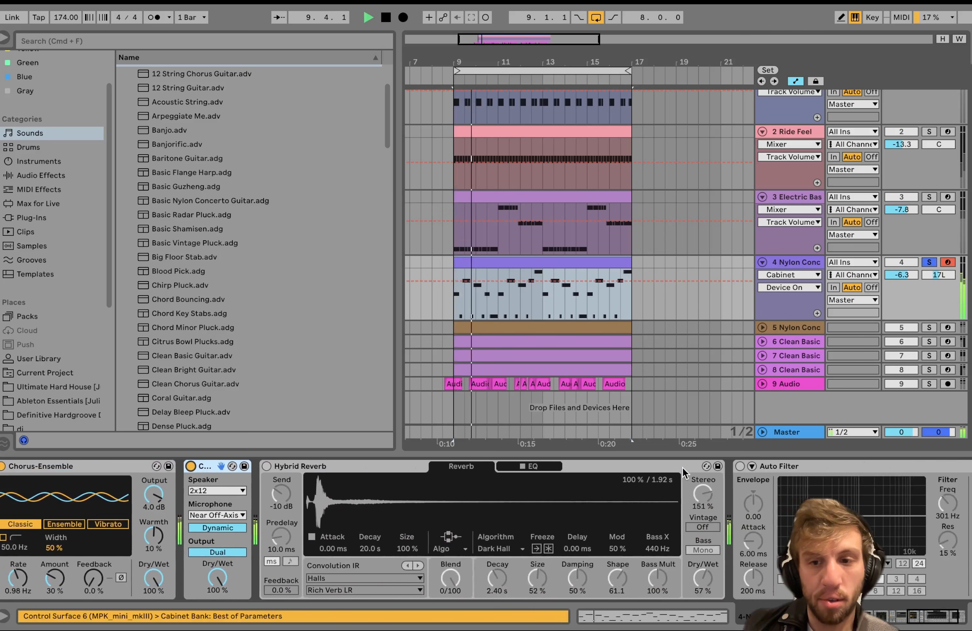
{"action": "key", "text": "space"}
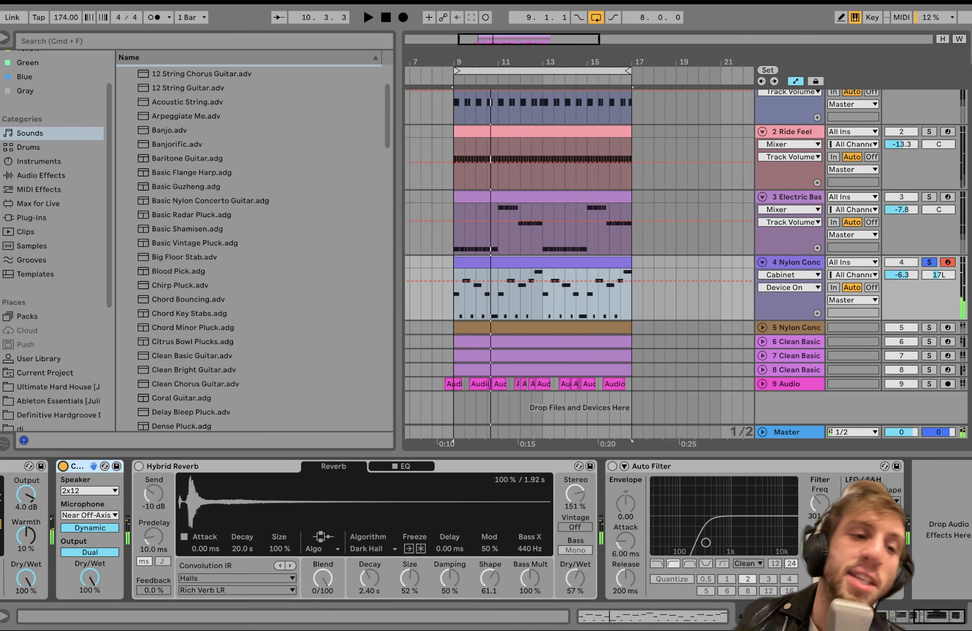
Review the guitar's effect chain and switch on the Hybrid Reverb after the Cabinet.
{"action": "scroll", "coordinate": [99, 559], "scroll_direction": "left", "scroll_amount": 20}
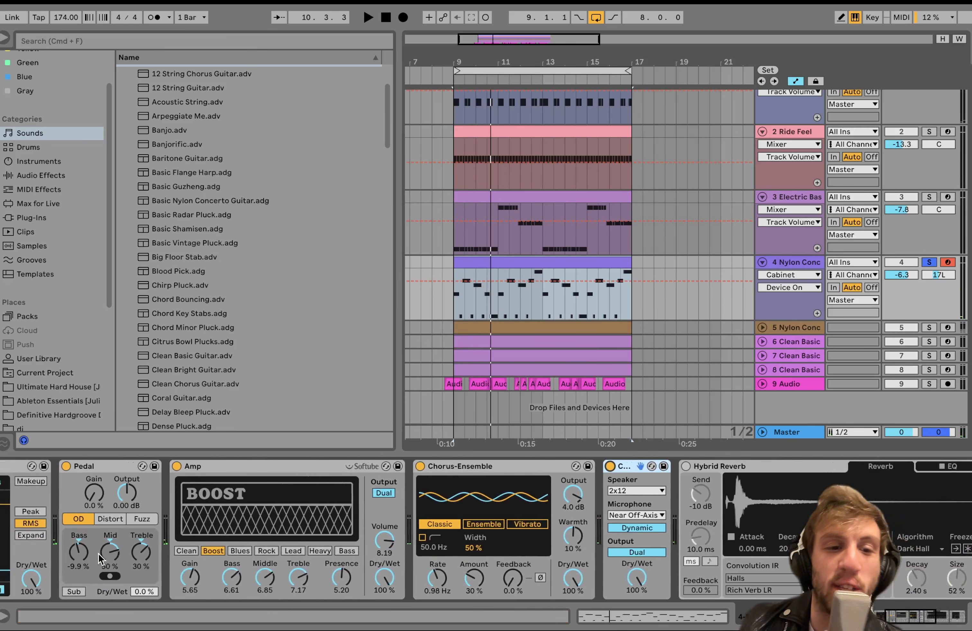
{"action": "scroll", "coordinate": [99, 558], "scroll_direction": "left", "scroll_amount": 10}
{"action": "scroll", "coordinate": [336, 587], "scroll_direction": "right", "scroll_amount": 20}
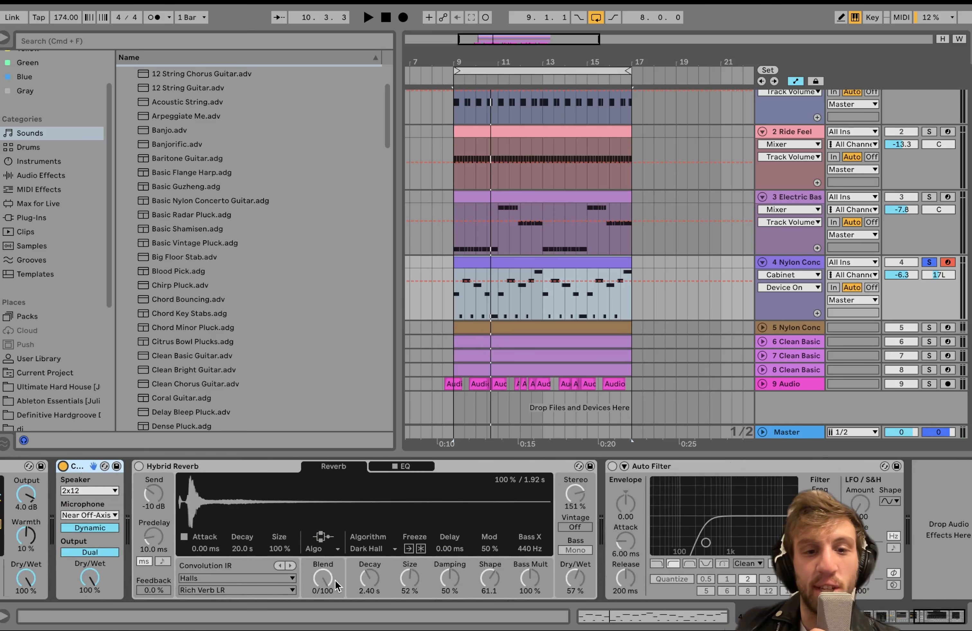
{"action": "left_click", "coordinate": [139, 467]}
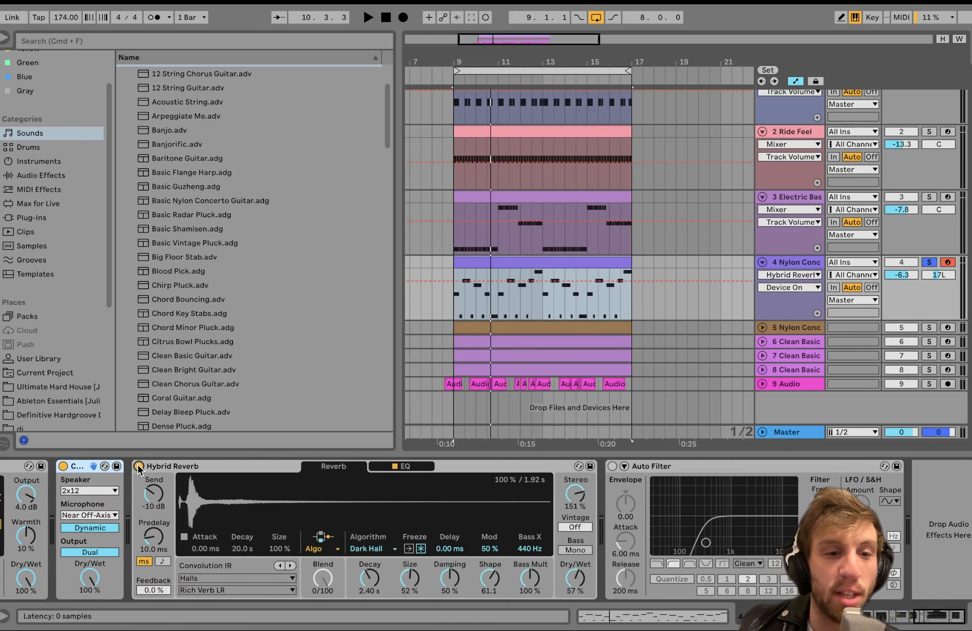
Play the first Nylon Concerto guitar through the Hybrid Reverb and switch on the Auto Filter after it.
{"action": "key", "text": "space"}
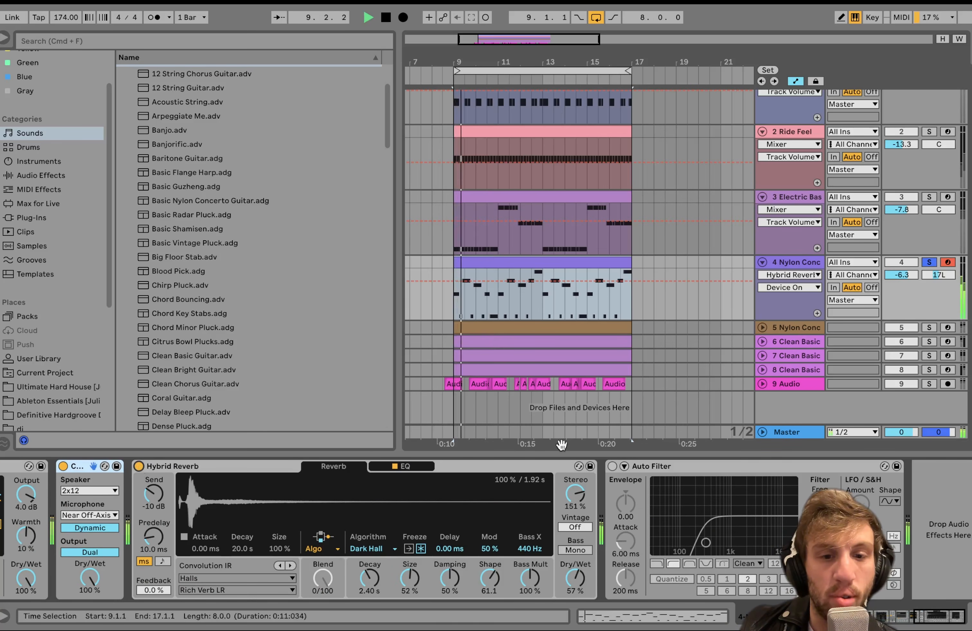
{"action": "left_click", "coordinate": [611, 466]}
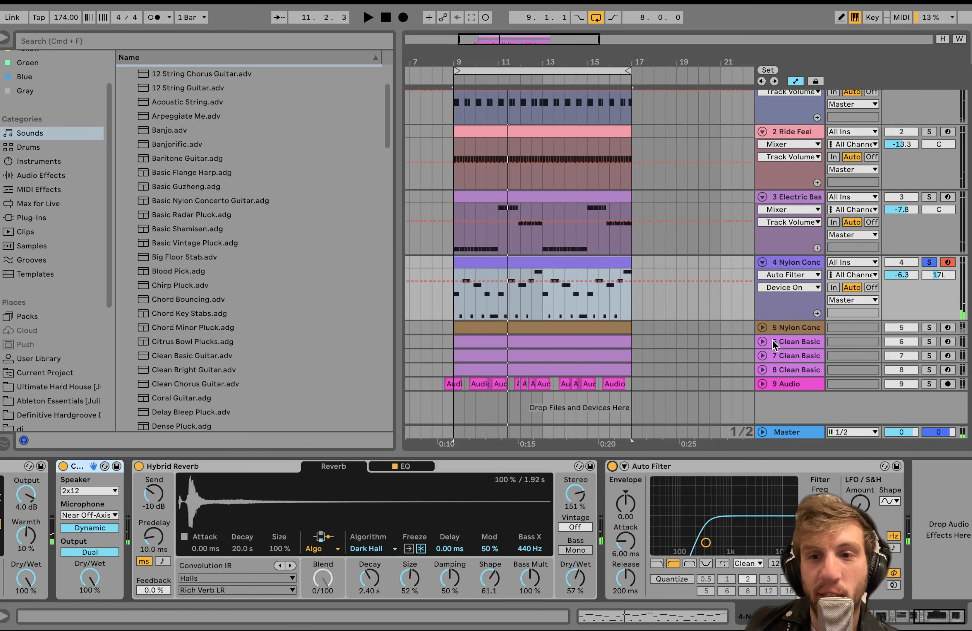
Unfold and solo track 5, the second Nylon Concerto guitar, play it with the first guitar, and take track 4 out of solo.
{"action": "left_click", "coordinate": [763, 328]}
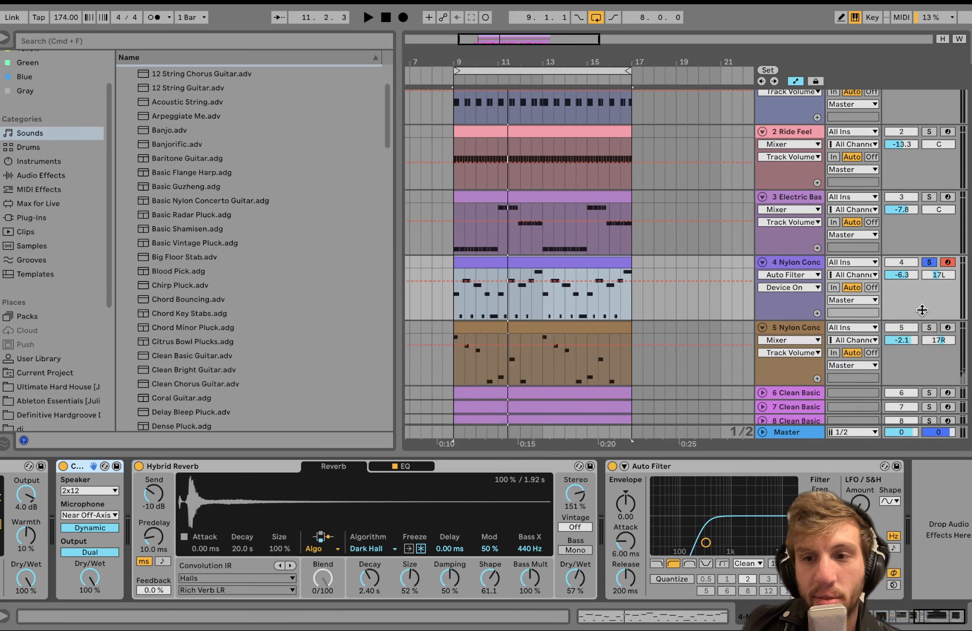
{"action": "left_click", "coordinate": [928, 327]}
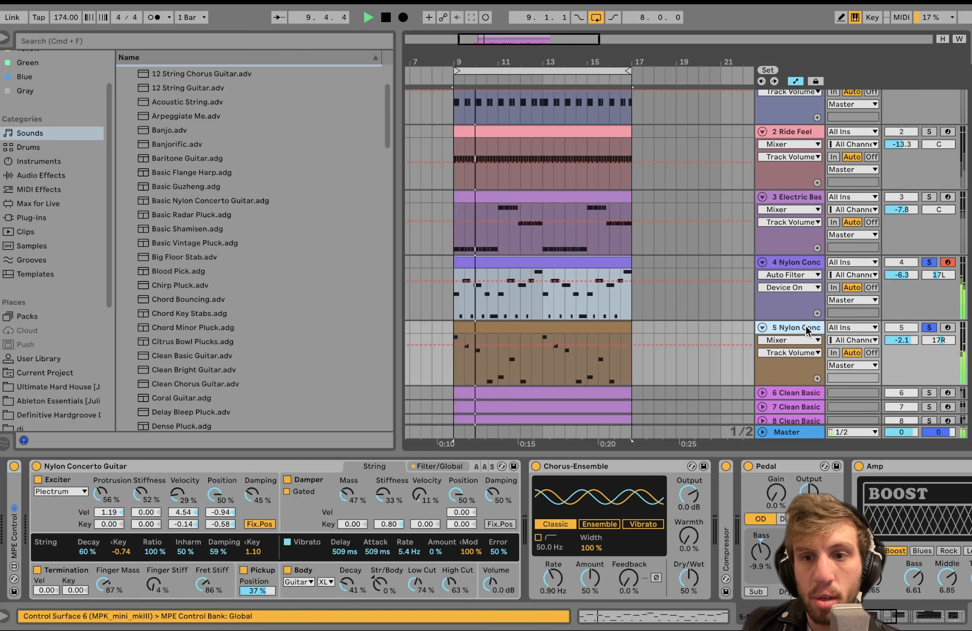
{"action": "left_click", "coordinate": [805, 326]}
{"action": "scroll", "coordinate": [928, 262], "scroll_direction": "down", "scroll_amount": 3}
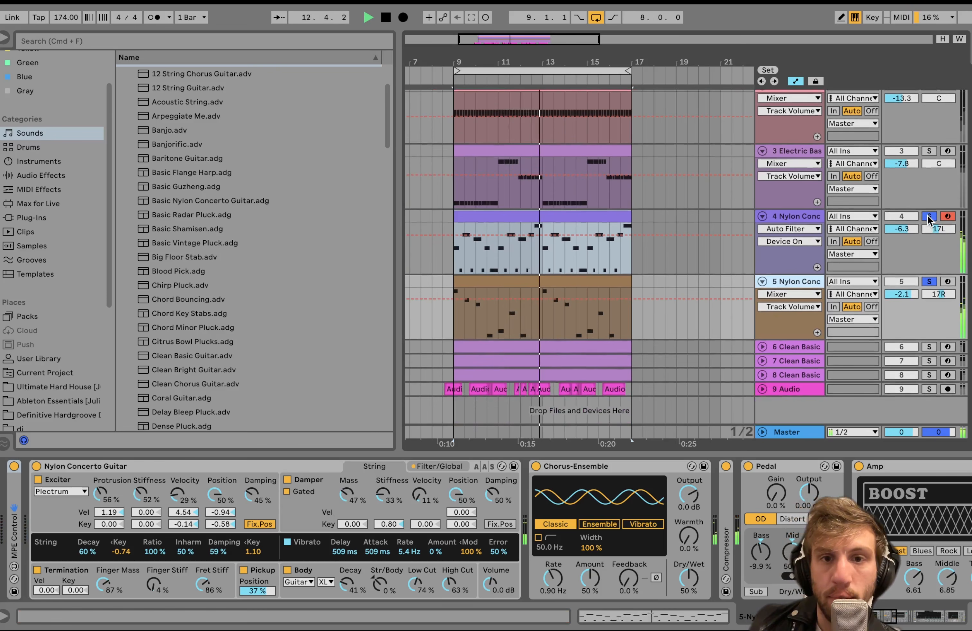
{"action": "left_click", "coordinate": [930, 218]}
{"action": "key", "text": "space"}
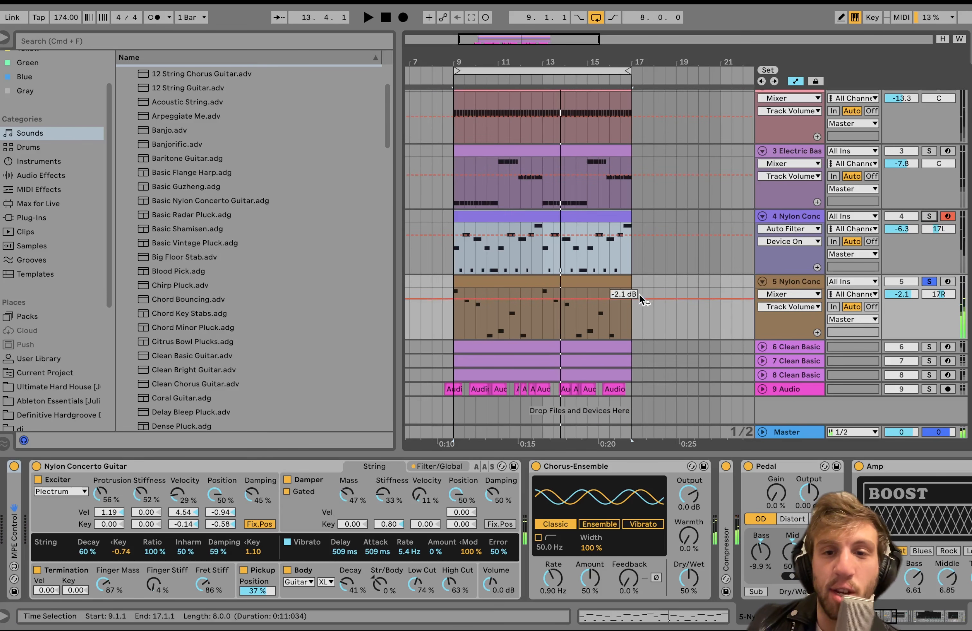
Open the second guitar's MIDI clip and examine its notes by selecting pitches A#4, G#4, G4, F4, C4 and C#4.
{"action": "left_click", "coordinate": [562, 286]}
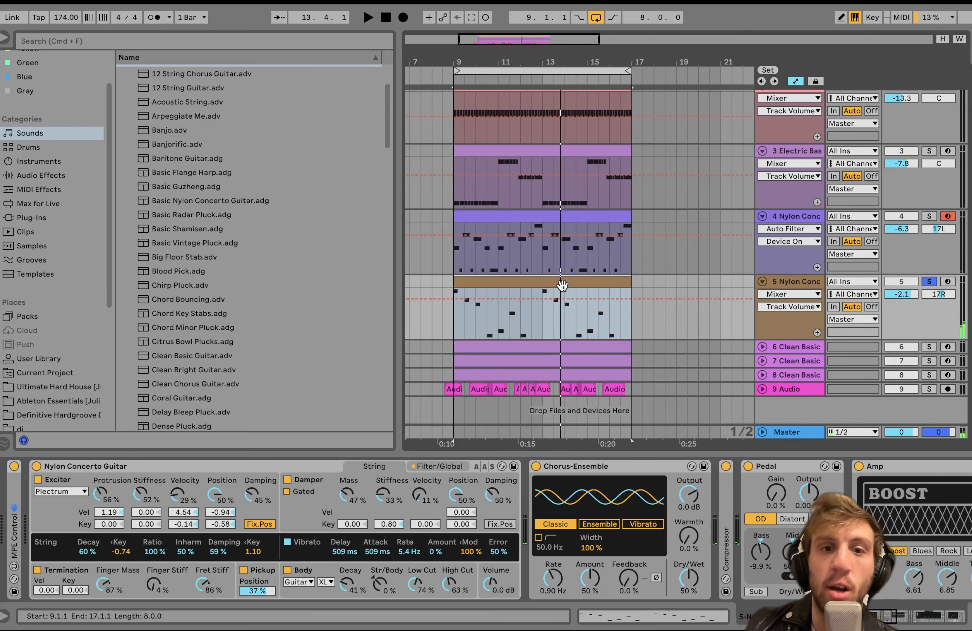
{"action": "double_click", "coordinate": [560, 282]}
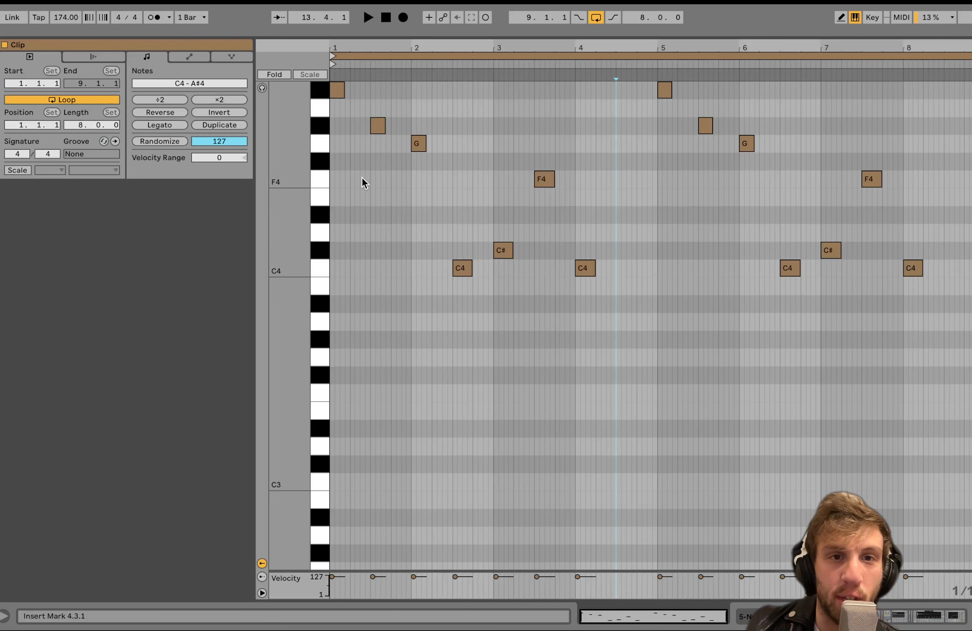
{"action": "scroll", "coordinate": [362, 177], "scroll_direction": "up", "scroll_amount": 3}
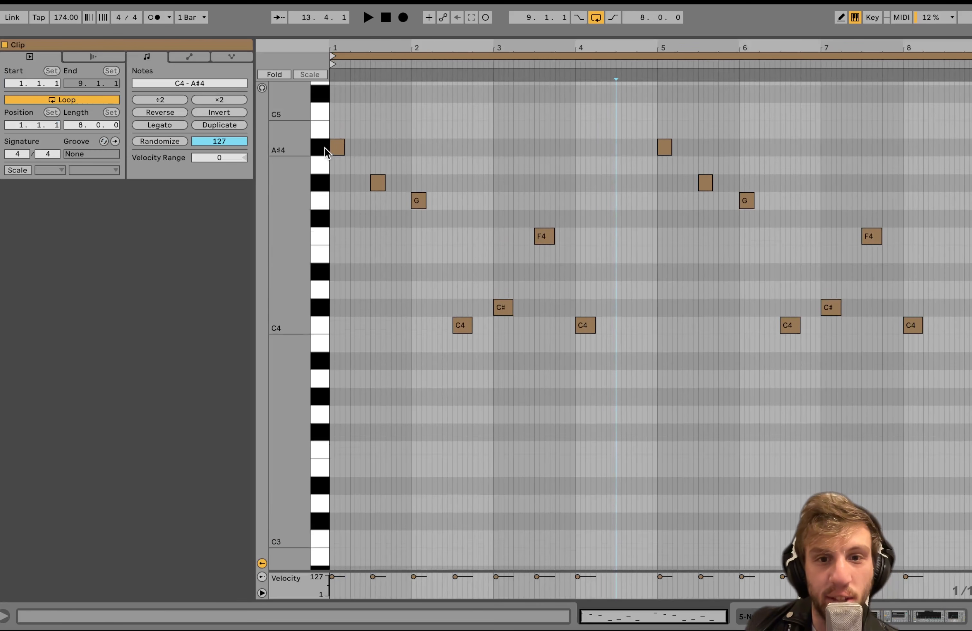
{"action": "left_click", "coordinate": [324, 147]}
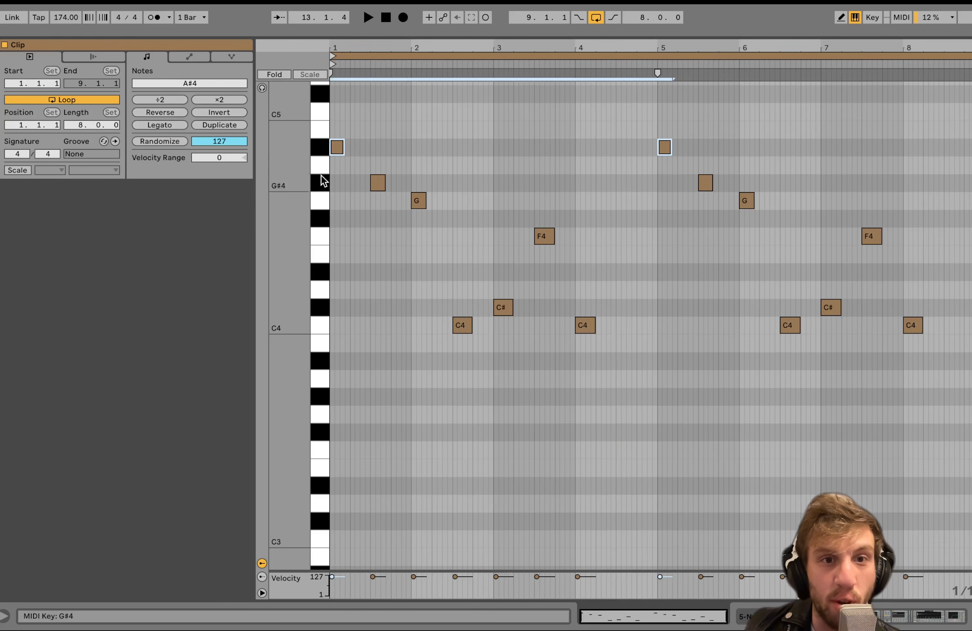
{"action": "left_click", "coordinate": [320, 184]}
{"action": "left_click", "coordinate": [320, 201]}
{"action": "left_click", "coordinate": [320, 236]}
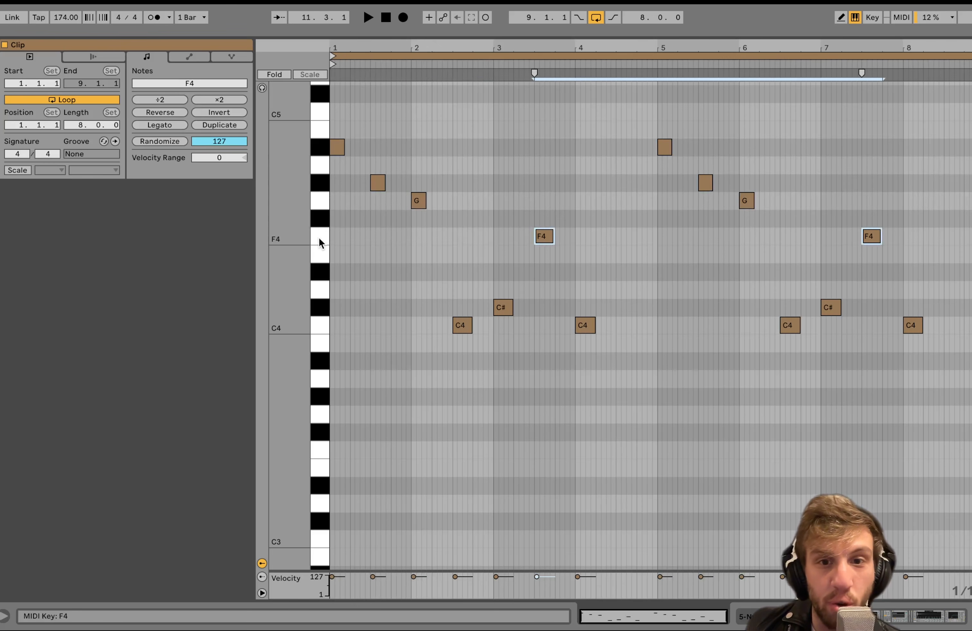
{"action": "left_click", "coordinate": [320, 328]}
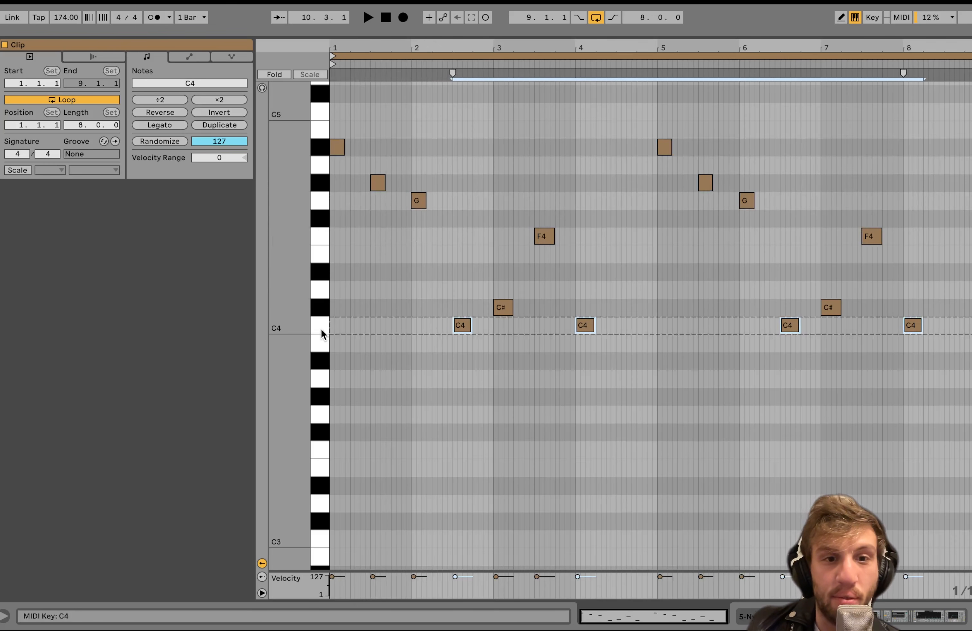
{"action": "left_click", "coordinate": [319, 311]}
Play the second guitar, return to the arrangement and toggle the track's solo off and on again.
{"action": "key", "text": "space"}
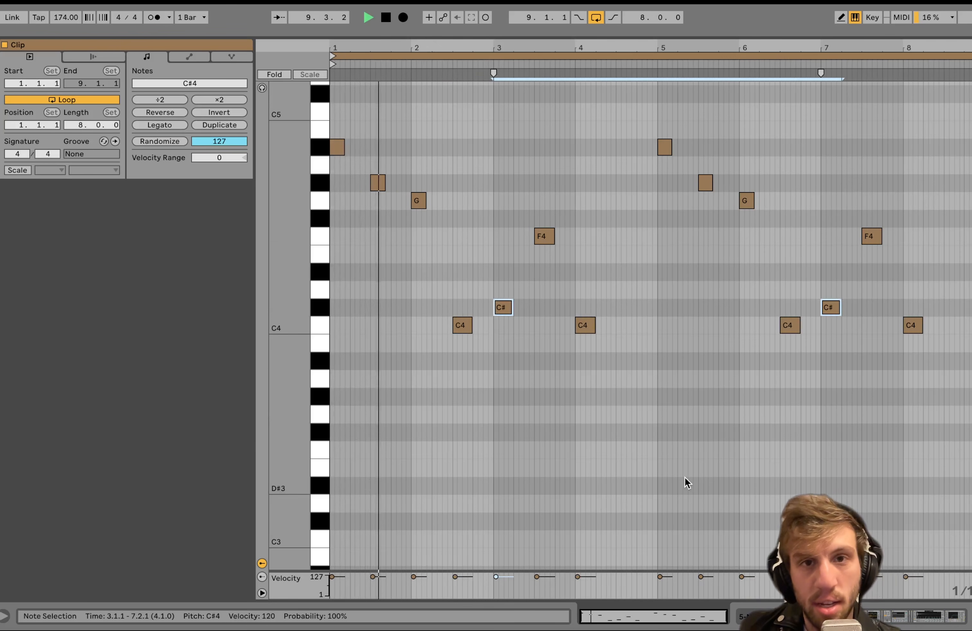
{"action": "key", "text": "shift+Tab"}
{"action": "left_click", "coordinate": [929, 278]}
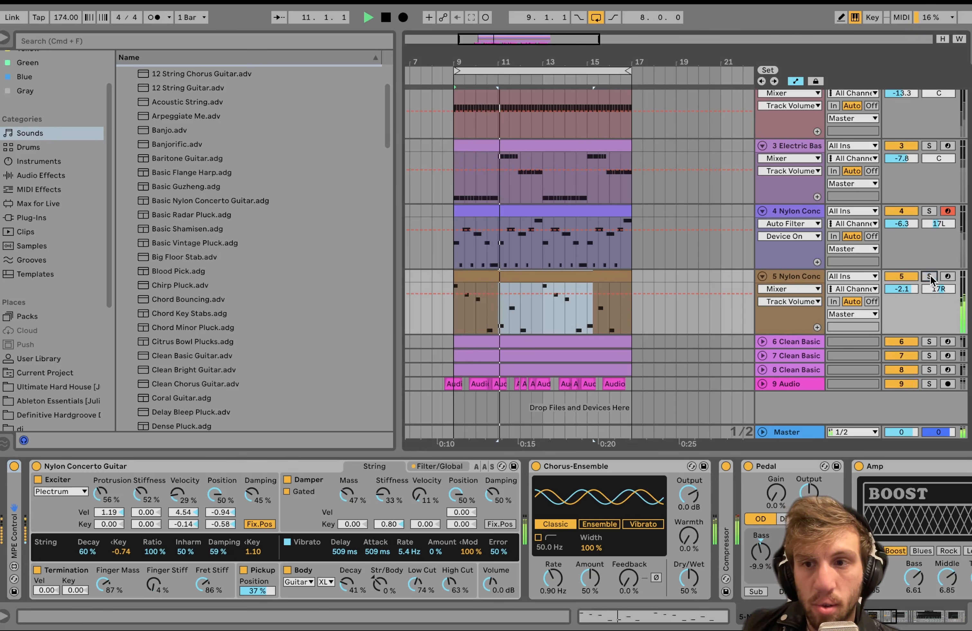
{"action": "key", "text": "space"}
{"action": "left_click", "coordinate": [929, 277]}
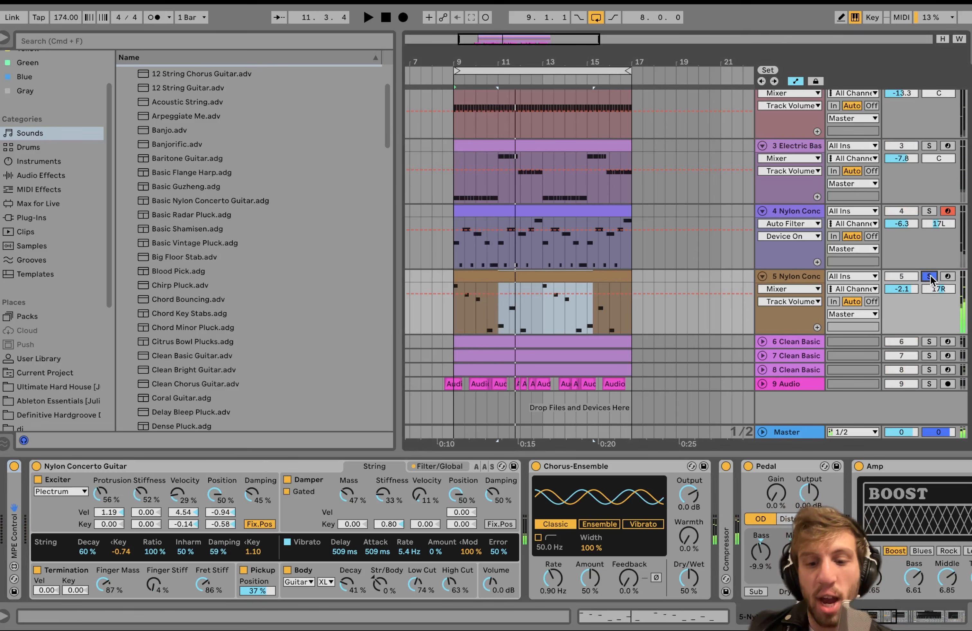
Solo the first guitar and the Electric Bass alongside the second guitar and play them from bar 11.
{"action": "left_click", "coordinate": [929, 211]}
{"action": "scroll", "coordinate": [926, 215], "scroll_direction": "up", "scroll_amount": 4}
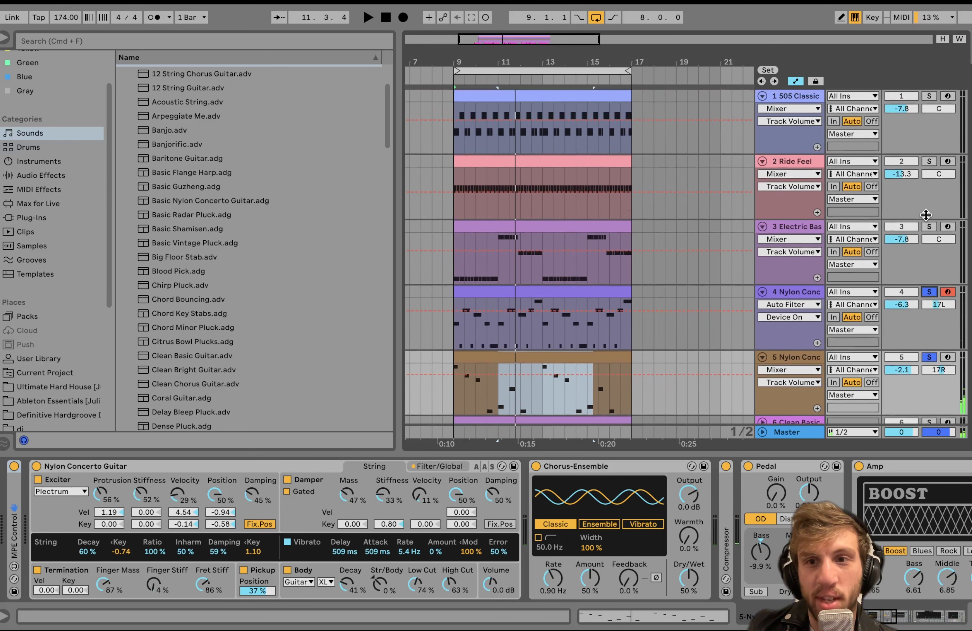
{"action": "left_click", "coordinate": [930, 228]}
{"action": "scroll", "coordinate": [545, 327], "scroll_direction": "down", "scroll_amount": 3}
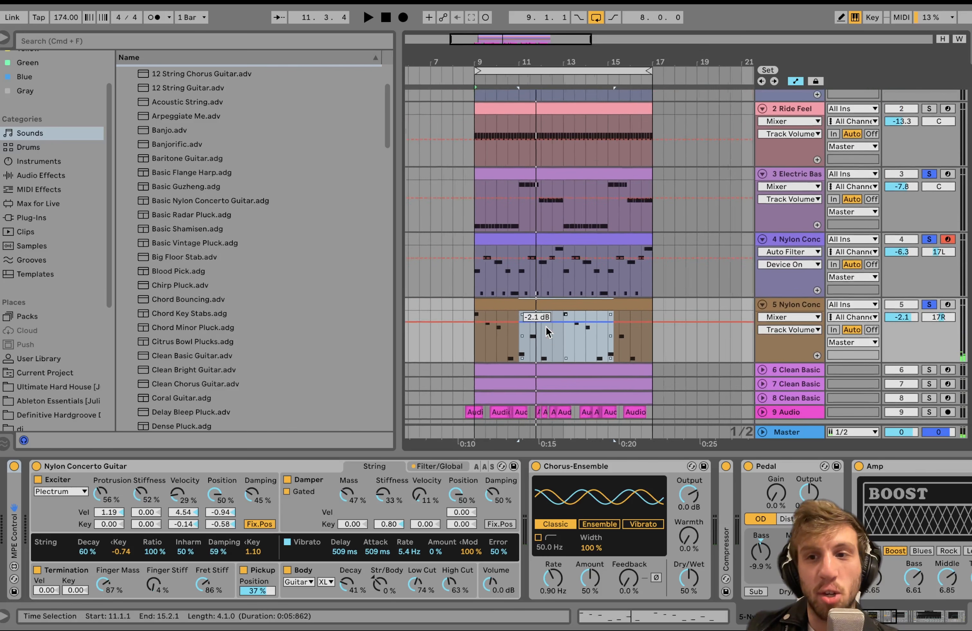
{"action": "scroll", "coordinate": [513, 353], "scroll_direction": "up", "scroll_amount": 5}
{"action": "left_click", "coordinate": [547, 343]}
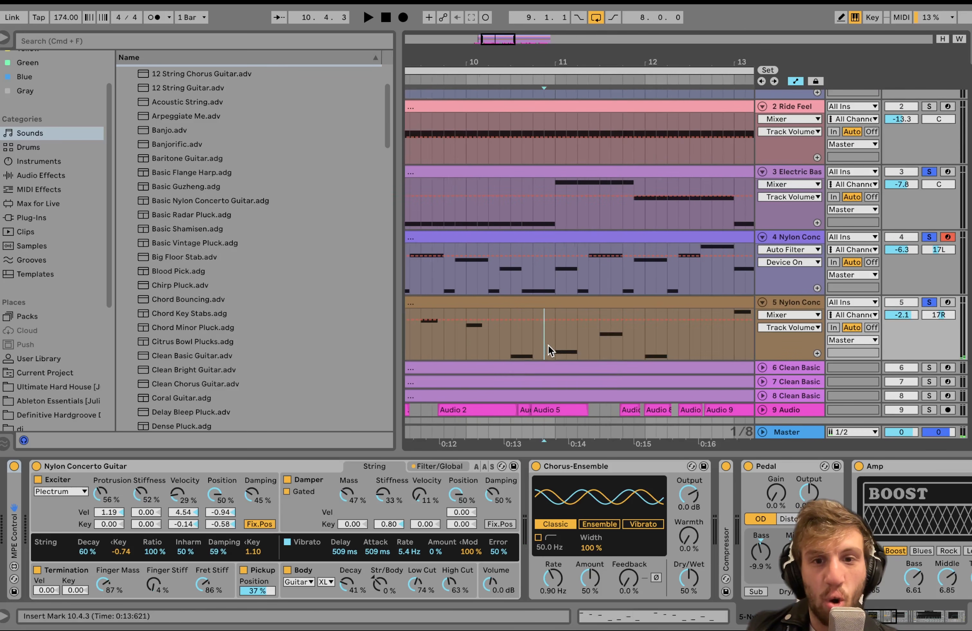
{"action": "key", "text": "space"}
{"action": "scroll", "coordinate": [553, 347], "scroll_direction": "down", "scroll_amount": 5}
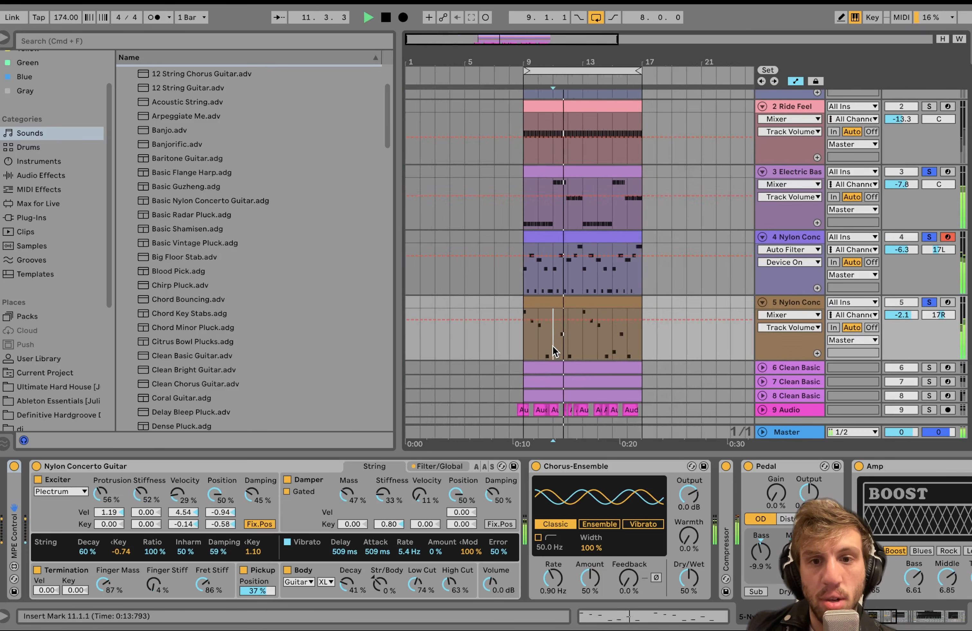
{"action": "key", "text": "space"}
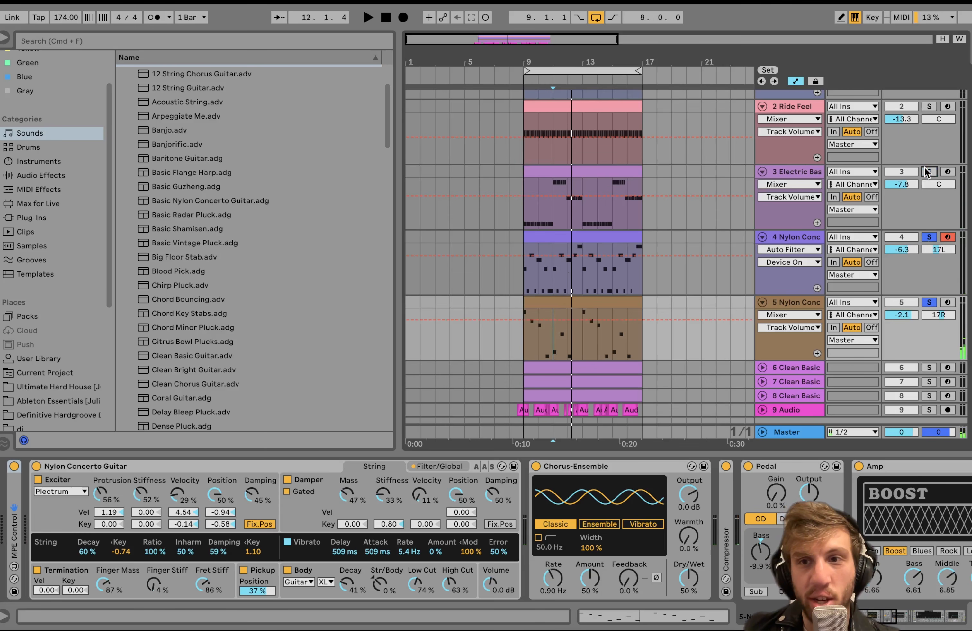
Take the bass out of solo, play only the two guitars from bar 11 and mark half a bar there on track 4.
{"action": "key", "text": "space"}
{"action": "scroll", "coordinate": [584, 288], "scroll_direction": "up", "scroll_amount": 5}
{"action": "key", "text": "space"}
{"action": "scroll", "coordinate": [541, 291], "scroll_direction": "left", "scroll_amount": 2}
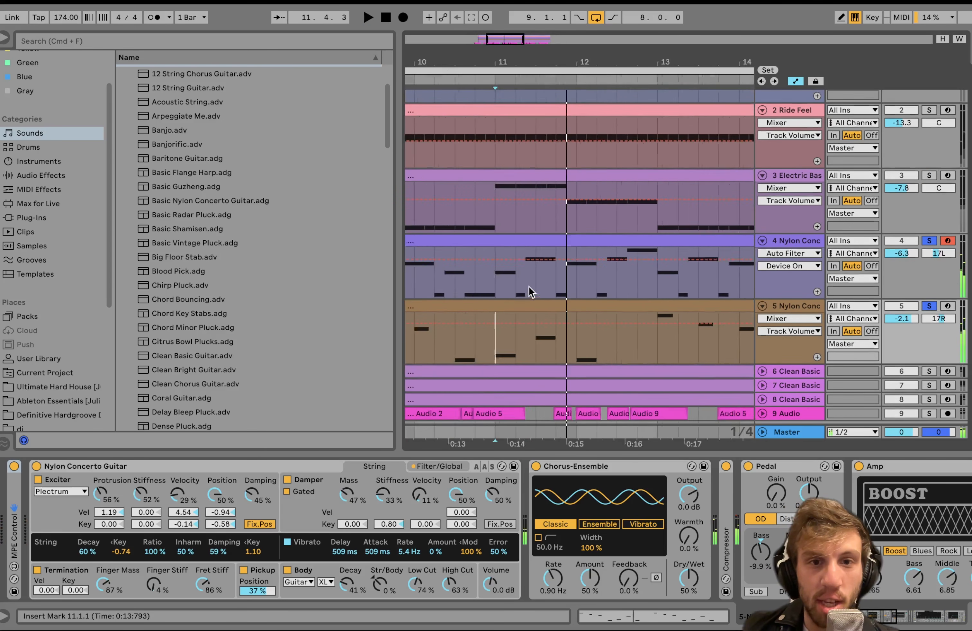
{"action": "scroll", "coordinate": [531, 292], "scroll_direction": "left", "scroll_amount": 2}
{"action": "scroll", "coordinate": [531, 292], "scroll_direction": "down", "scroll_amount": 1}
{"action": "left_click_drag", "start_coordinate": [529, 287], "coordinate": [571, 274]}
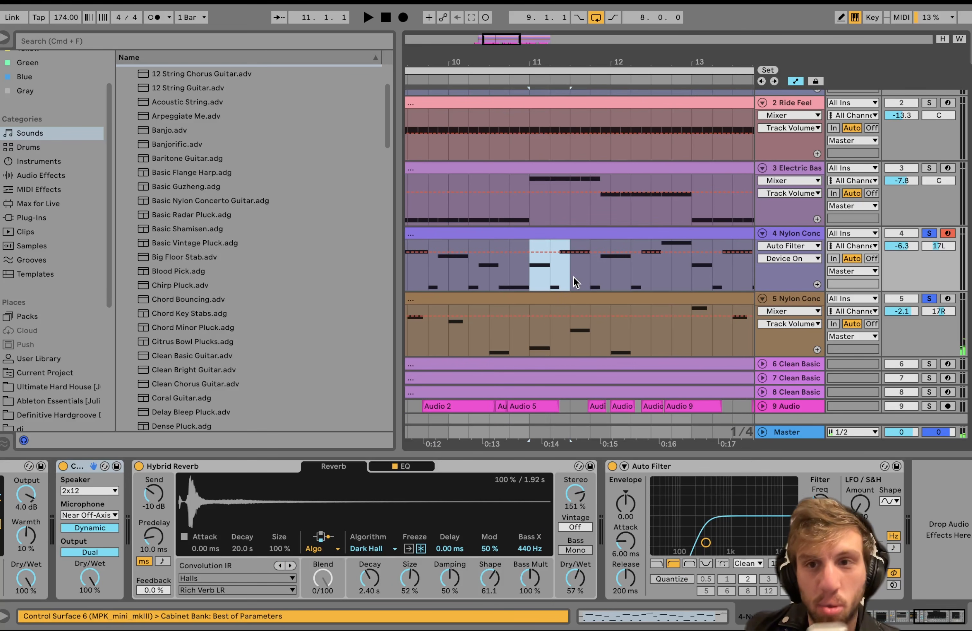
Solo the Electric Bass again and play it with both guitars from bar 11.
{"action": "left_click", "coordinate": [929, 169]}
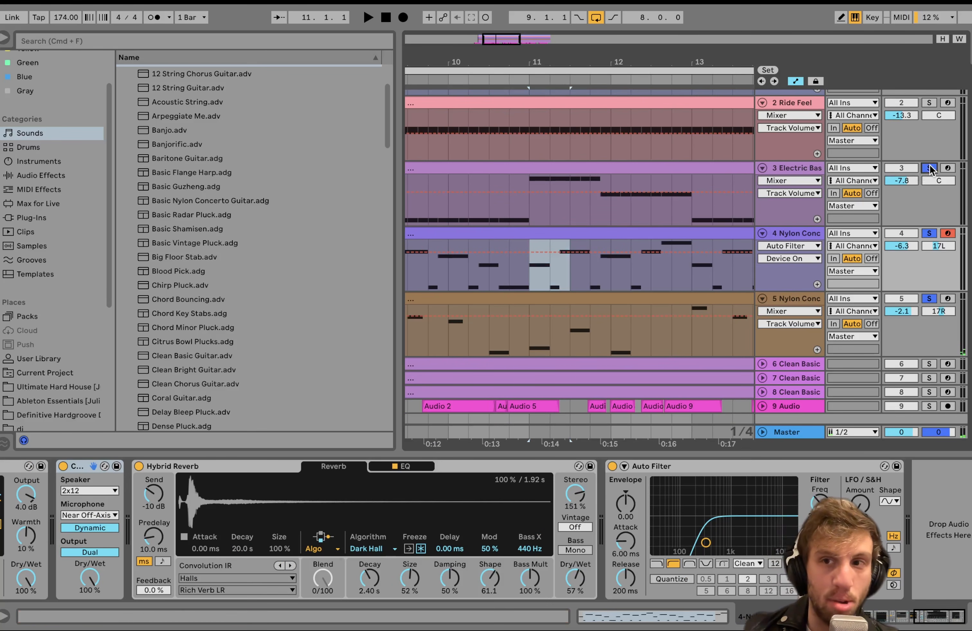
{"action": "scroll", "coordinate": [664, 204], "scroll_direction": "down", "scroll_amount": 4}
{"action": "left_click", "coordinate": [613, 206]}
{"action": "key", "text": "space"}
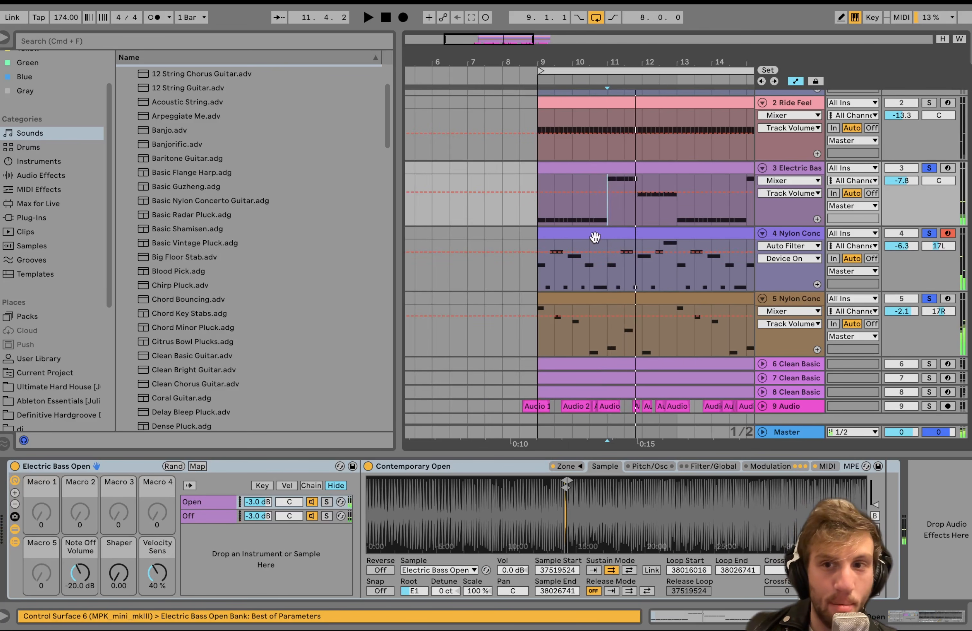
Select the second Nylon Concerto guitar track and solo it exclusively.
{"action": "left_click", "coordinate": [804, 286]}
{"action": "left_click", "coordinate": [802, 299]}
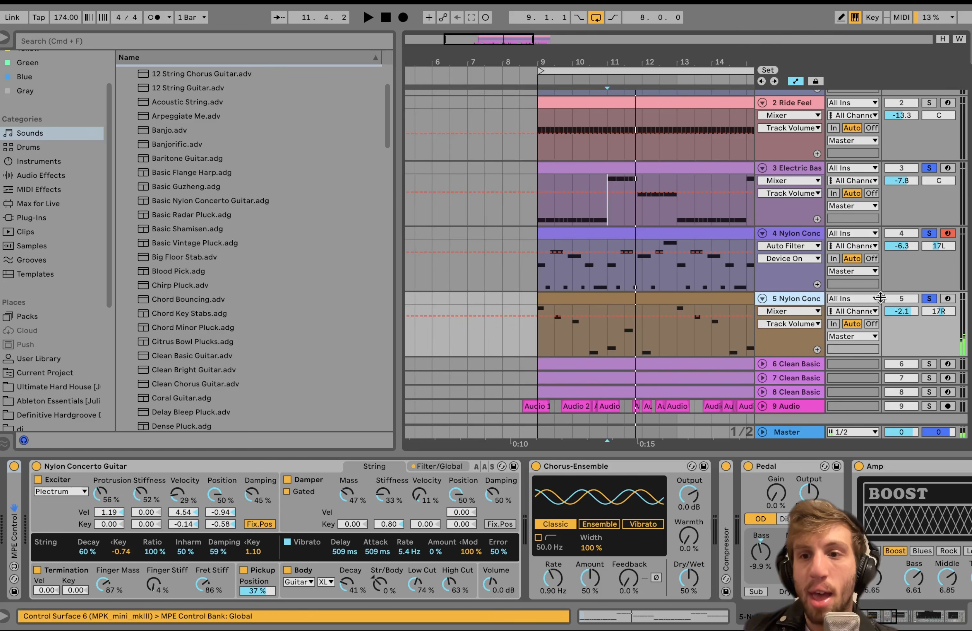
{"action": "left_click", "coordinate": [929, 302]}
Switch off all the second guitar's effects from the first Chorus-Ensemble through the Auto Filter and play it dry.
{"action": "left_click", "coordinate": [589, 478]}
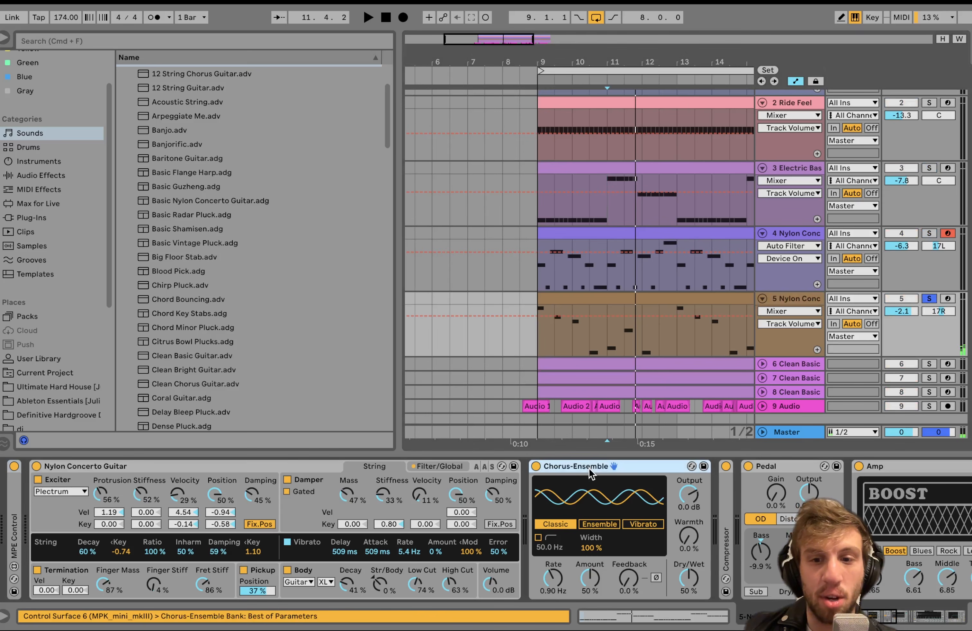
{"action": "scroll", "coordinate": [591, 475], "scroll_direction": "right", "scroll_amount": 10}
{"action": "left_click", "coordinate": [655, 471]}
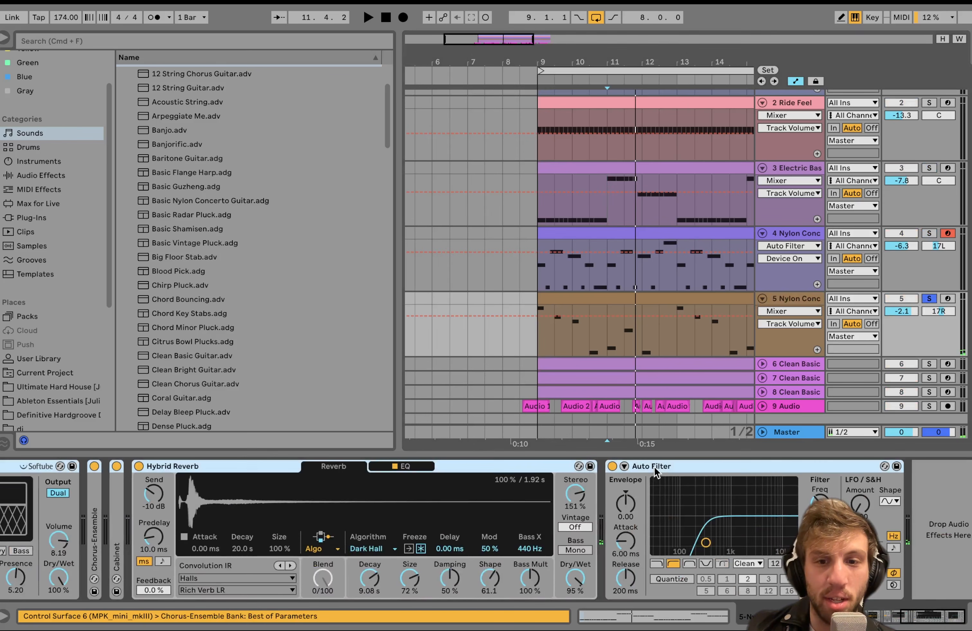
{"action": "left_click", "coordinate": [613, 467]}
{"action": "scroll", "coordinate": [613, 467], "scroll_direction": "left", "scroll_amount": 20}
{"action": "key", "text": "space"}
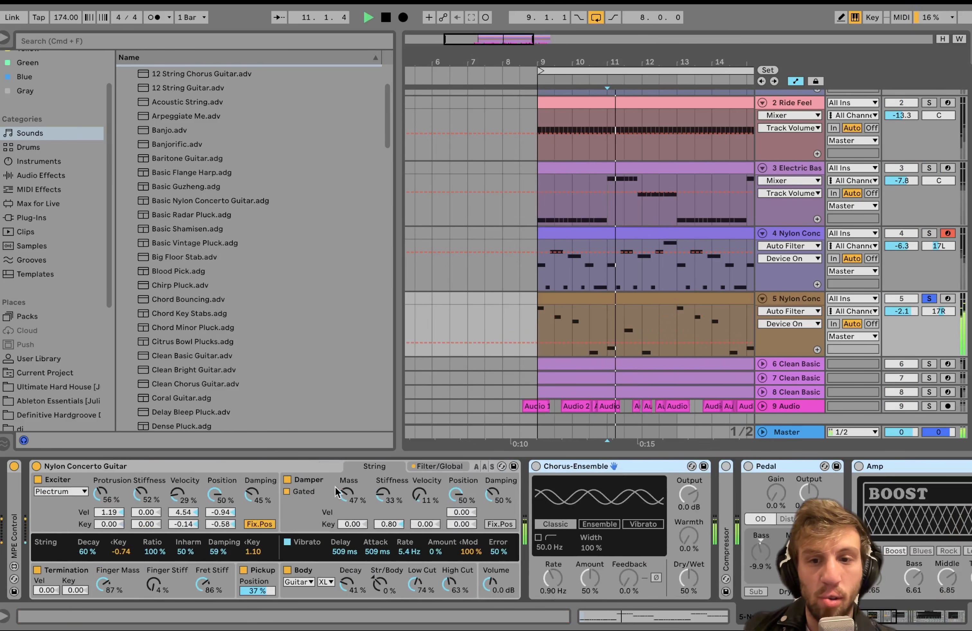
Switch on the first Chorus-Ensemble and the Compressor on the second guitar while listening to it.
{"action": "left_click", "coordinate": [558, 466]}
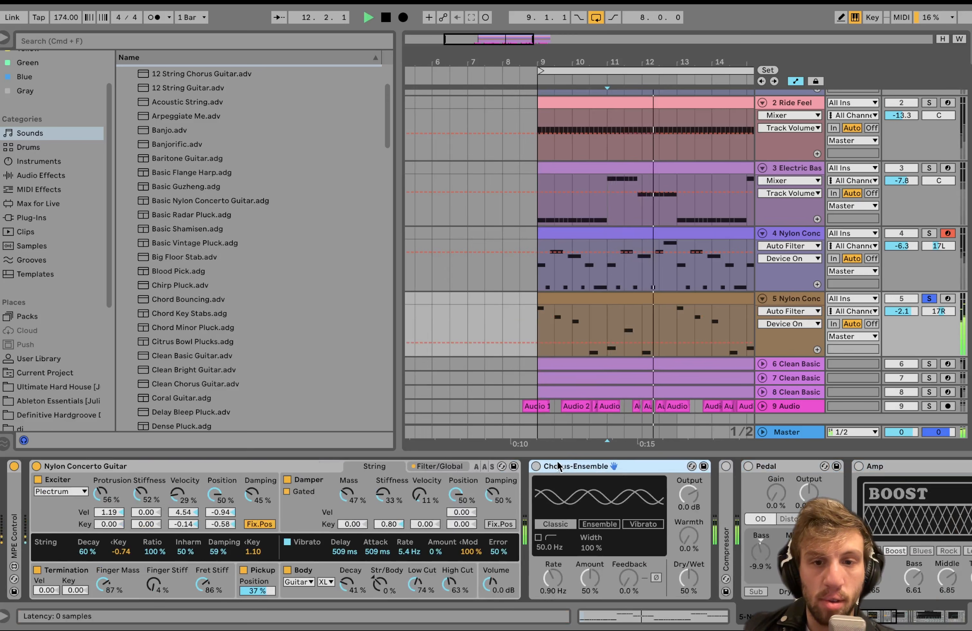
{"action": "left_click", "coordinate": [536, 466]}
{"action": "scroll", "coordinate": [525, 468], "scroll_direction": "right", "scroll_amount": 10}
{"action": "key", "text": "space"}
{"action": "left_click", "coordinate": [509, 467]}
{"action": "scroll", "coordinate": [513, 471], "scroll_direction": "right", "scroll_amount": 5}
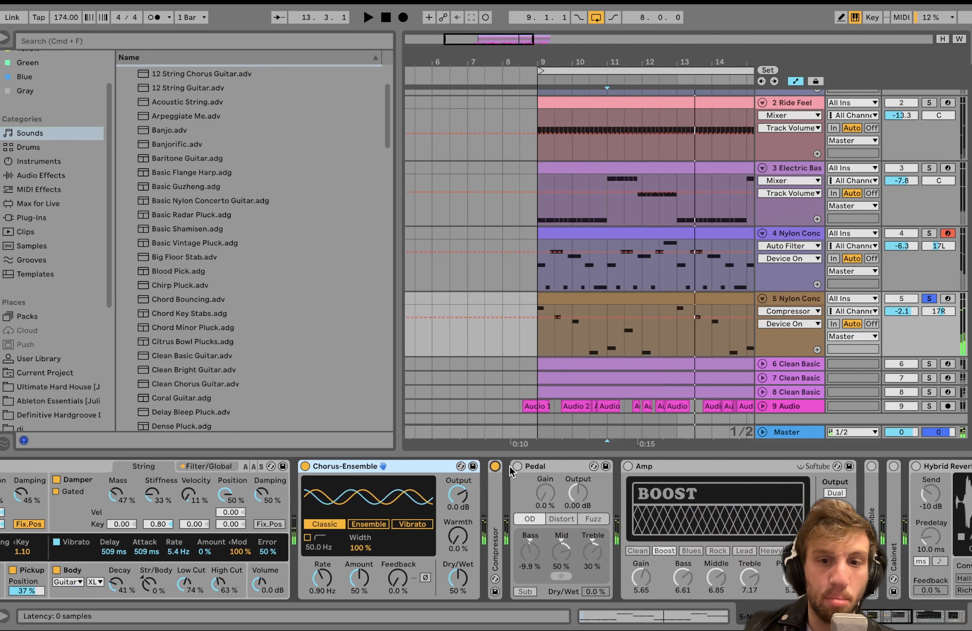
Switch on the second guitar's Amp, second Chorus-Ensemble and Cabinet, leaving the Pedal off, and play through them.
{"action": "left_click", "coordinate": [534, 466]}
{"action": "scroll", "coordinate": [543, 472], "scroll_direction": "right", "scroll_amount": 12}
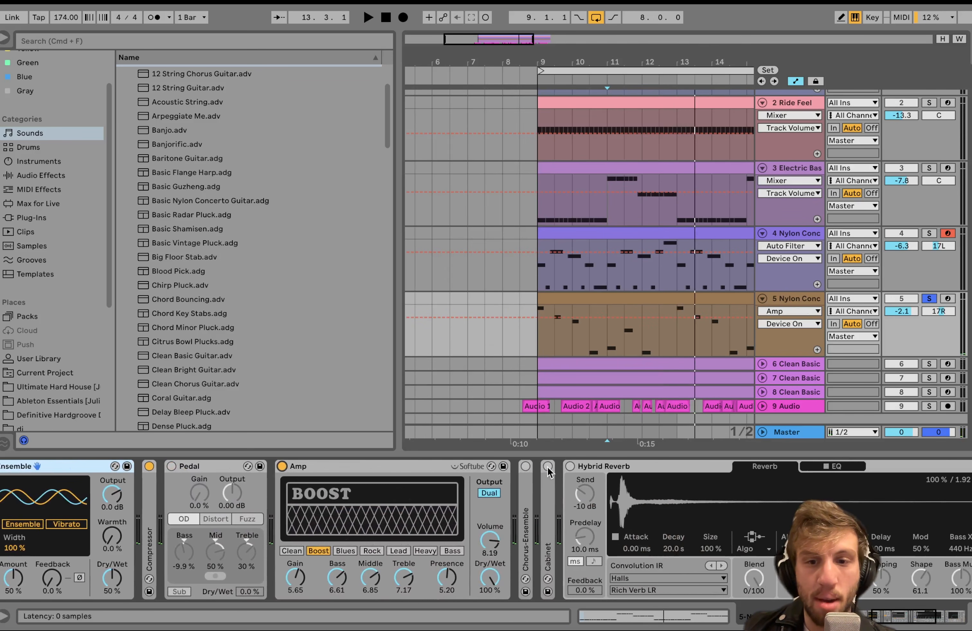
{"action": "left_click", "coordinate": [548, 466]}
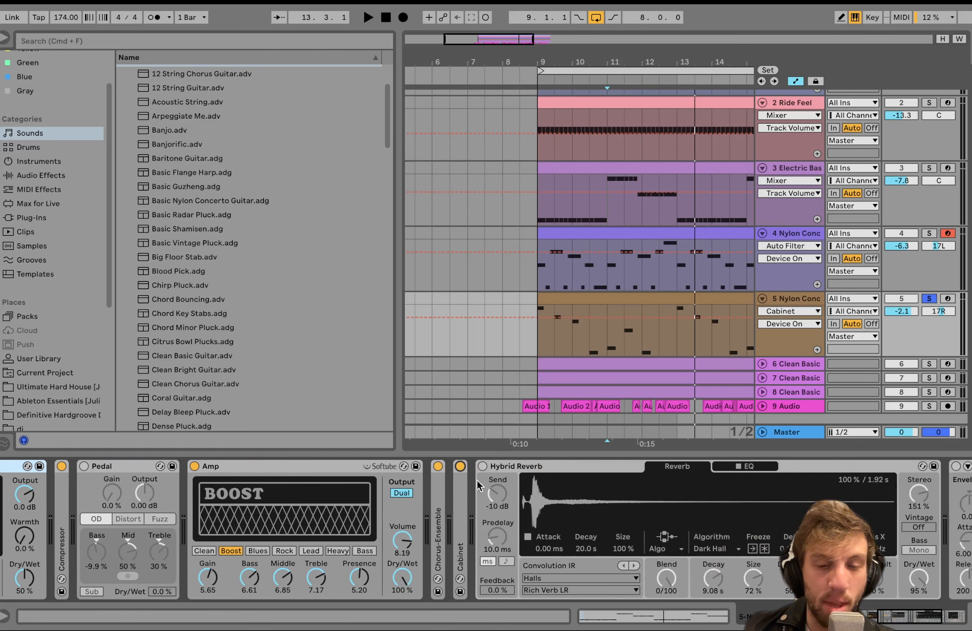
{"action": "scroll", "coordinate": [458, 495], "scroll_direction": "right", "scroll_amount": 4}
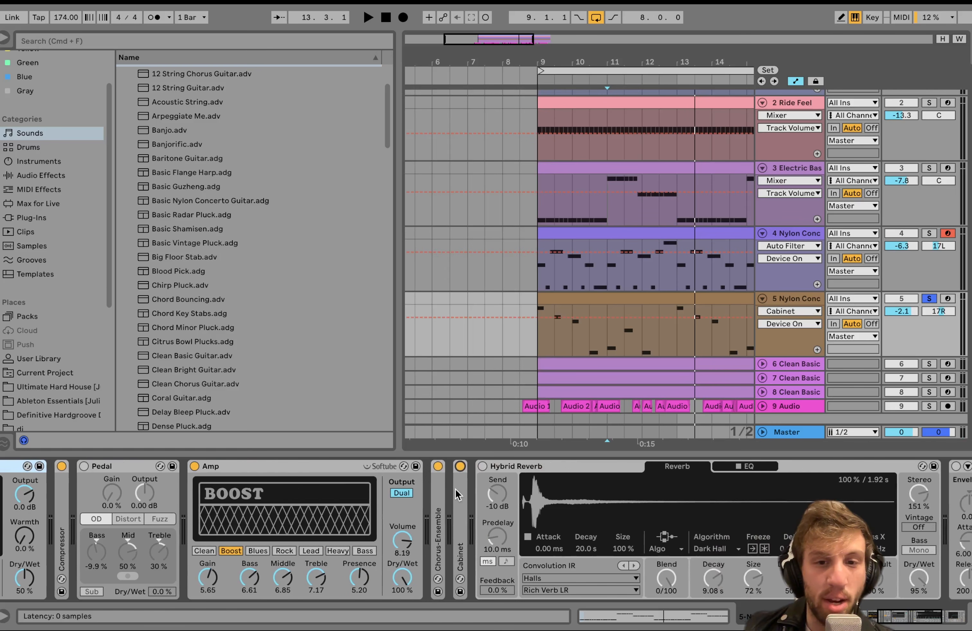
Switch on the second guitar's Hybrid Reverb, listen through it and select the track's clip from bar 9.
{"action": "left_click", "coordinate": [483, 466]}
{"action": "scroll", "coordinate": [483, 471], "scroll_direction": "right", "scroll_amount": 12}
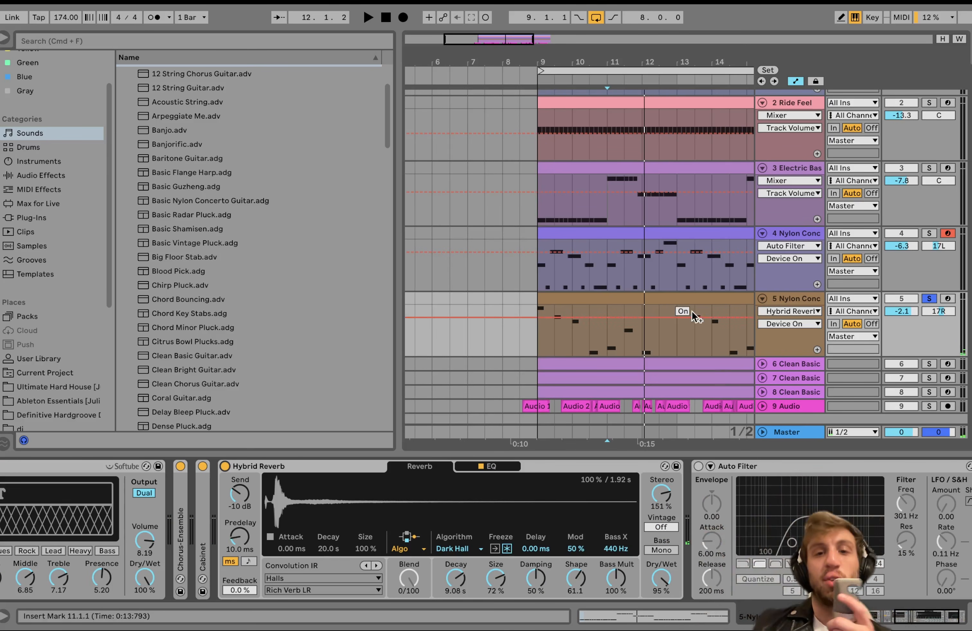
{"action": "left_click", "coordinate": [667, 302]}
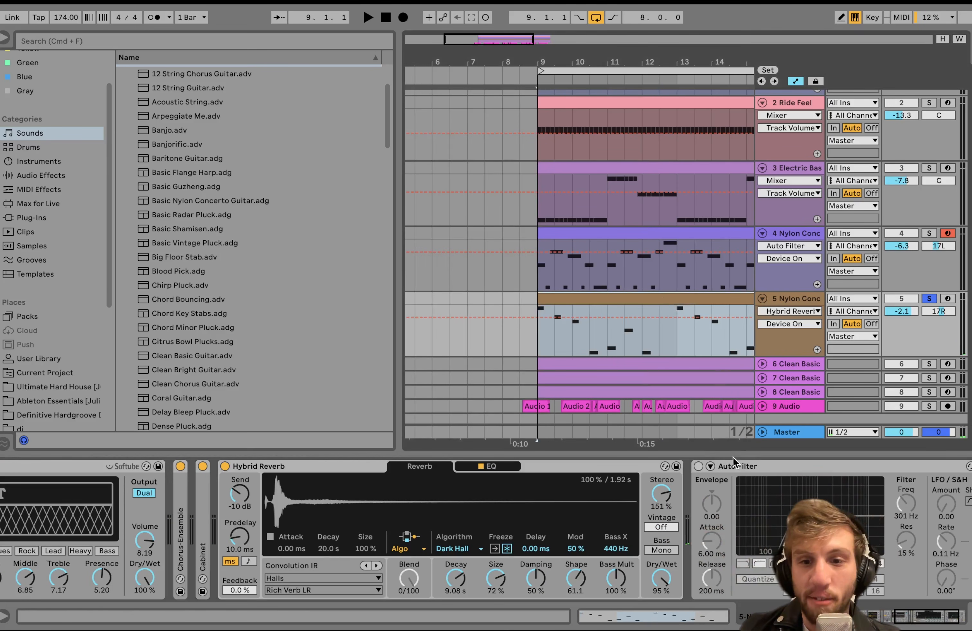
Switch on the second Nylon Concerto guitar's Auto Filter and listen through it along the loop from bar 9 to 17.
{"action": "left_click", "coordinate": [698, 466]}
{"action": "key", "text": "space"}
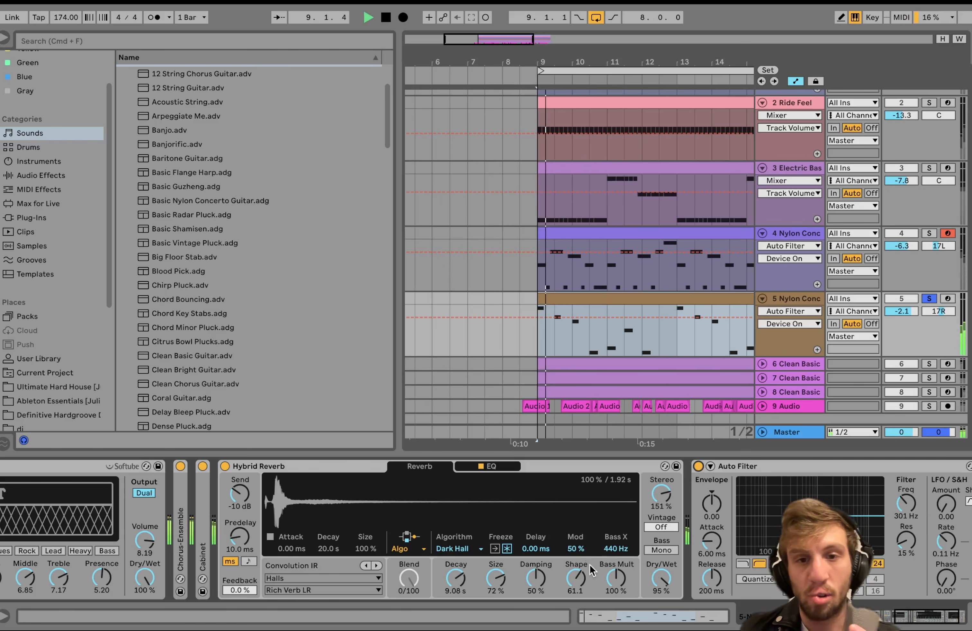
{"action": "scroll", "coordinate": [663, 363], "scroll_direction": "down", "scroll_amount": 5}
{"action": "scroll", "coordinate": [663, 364], "scroll_direction": "right", "scroll_amount": 2}
{"action": "scroll", "coordinate": [662, 363], "scroll_direction": "down", "scroll_amount": 2}
{"action": "scroll", "coordinate": [662, 363], "scroll_direction": "left", "scroll_amount": 1}
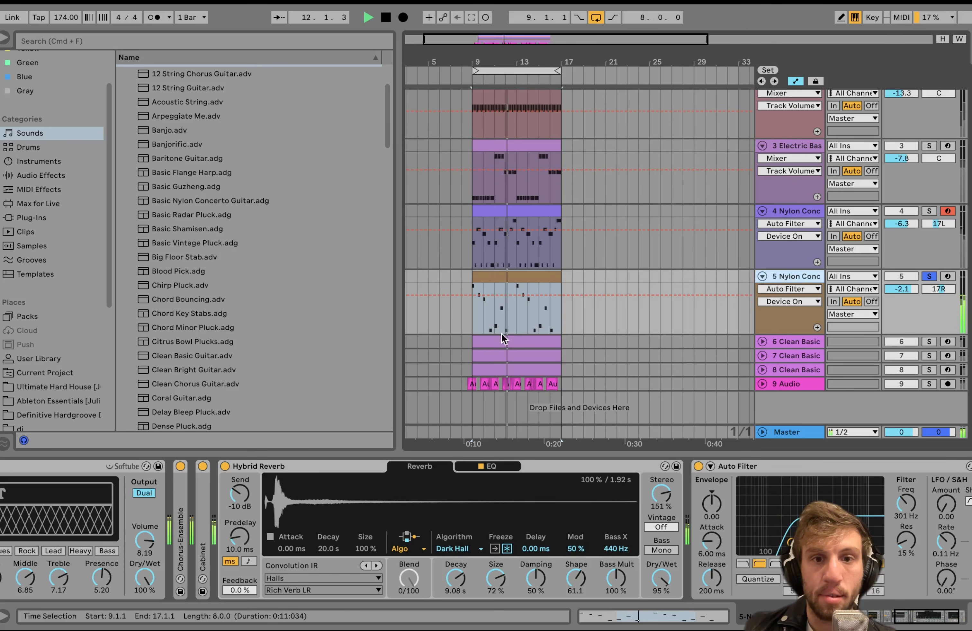
{"action": "scroll", "coordinate": [501, 335], "scroll_direction": "left", "scroll_amount": 1}
{"action": "scroll", "coordinate": [498, 337], "scroll_direction": "right", "scroll_amount": 1}
{"action": "scroll", "coordinate": [498, 337], "scroll_direction": "up", "scroll_amount": 5}
{"action": "scroll", "coordinate": [498, 337], "scroll_direction": "up", "scroll_amount": 3}
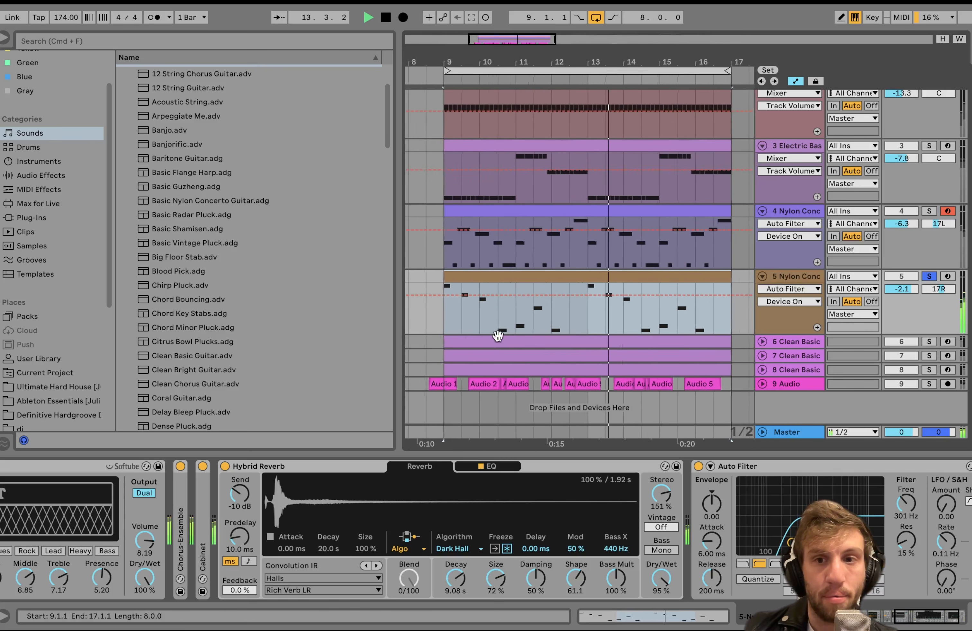
{"action": "key", "text": "space"}
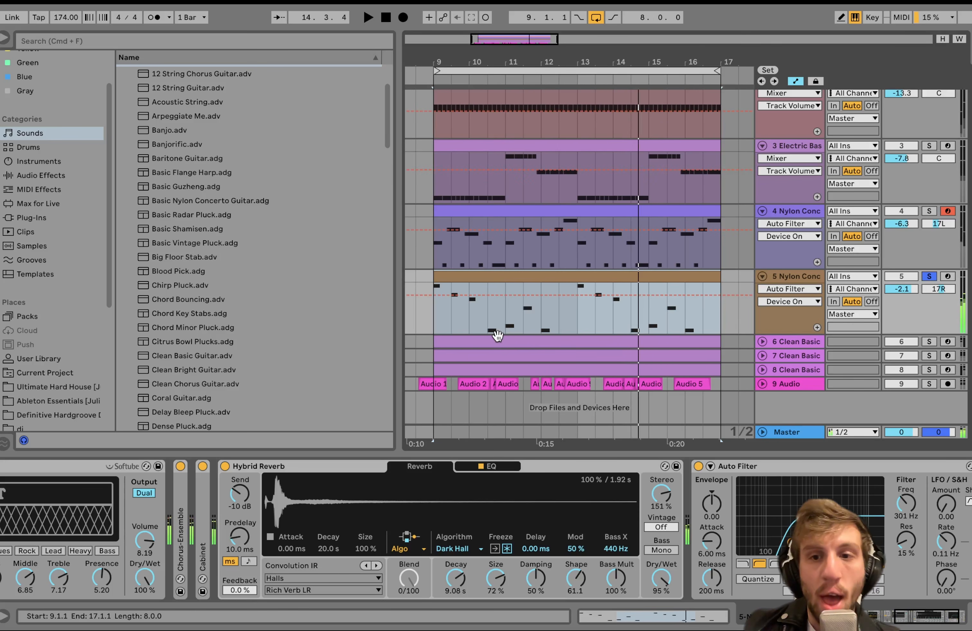
Solo and unfold the three Clean Basic guitar tracks 6 to 8 together, and play them.
{"action": "left_click", "coordinate": [788, 340]}
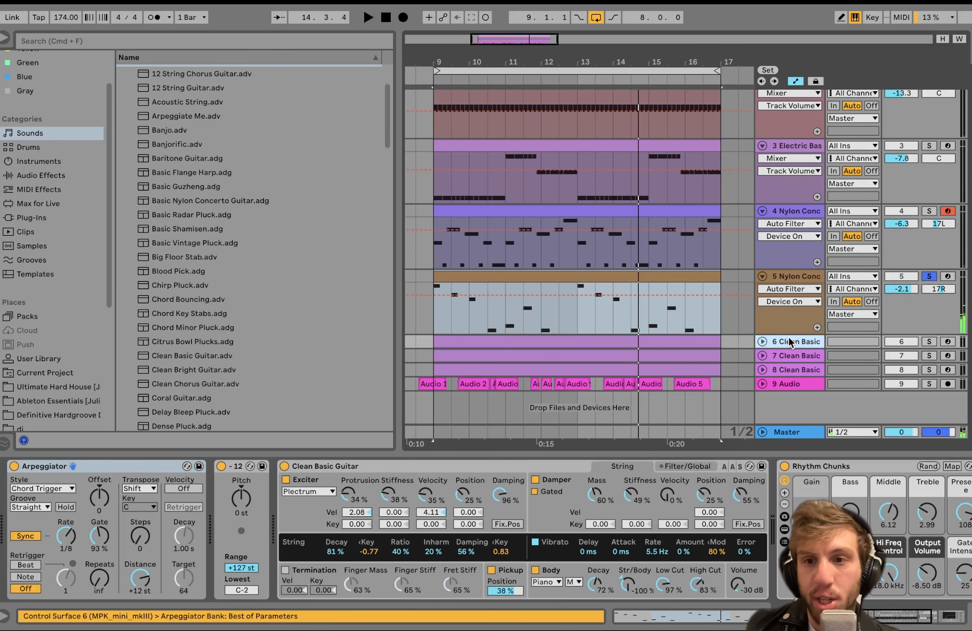
{"action": "left_click", "coordinate": [796, 370], "text": "shift"}
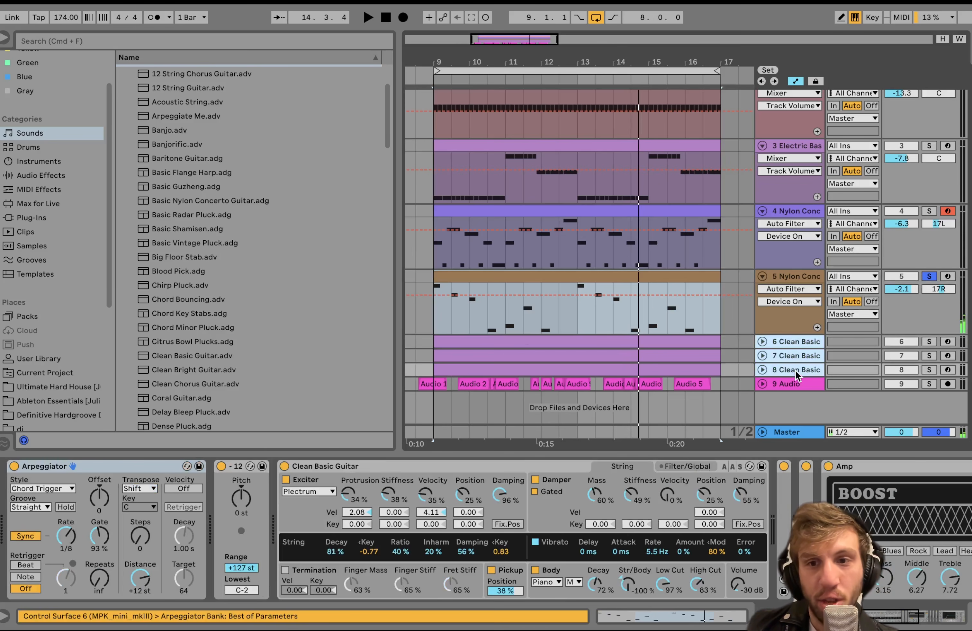
{"action": "left_click", "coordinate": [929, 370]}
{"action": "key", "text": "space"}
{"action": "left_click", "coordinate": [762, 370]}
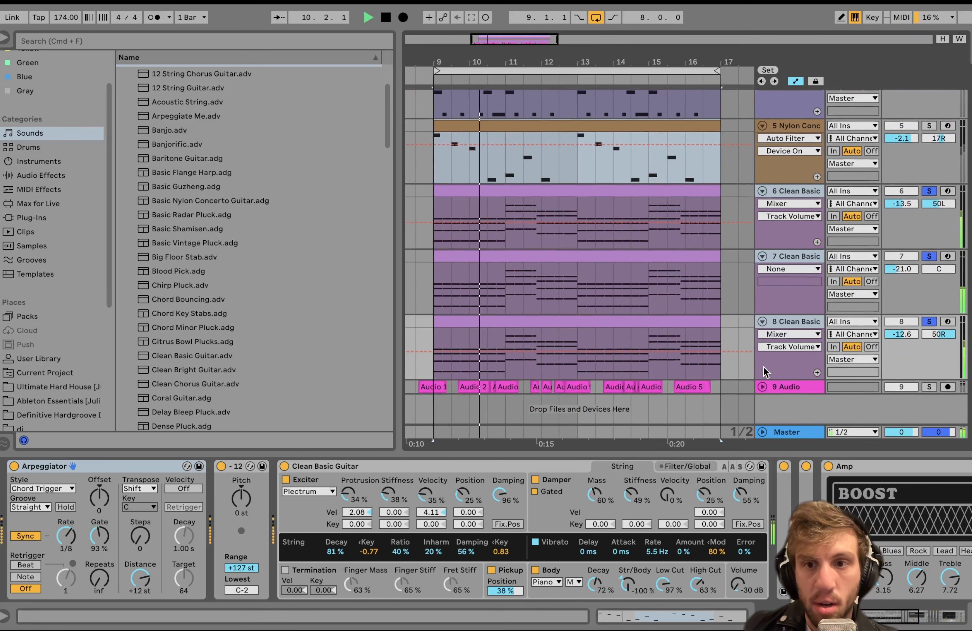
{"action": "left_click", "coordinate": [778, 258]}
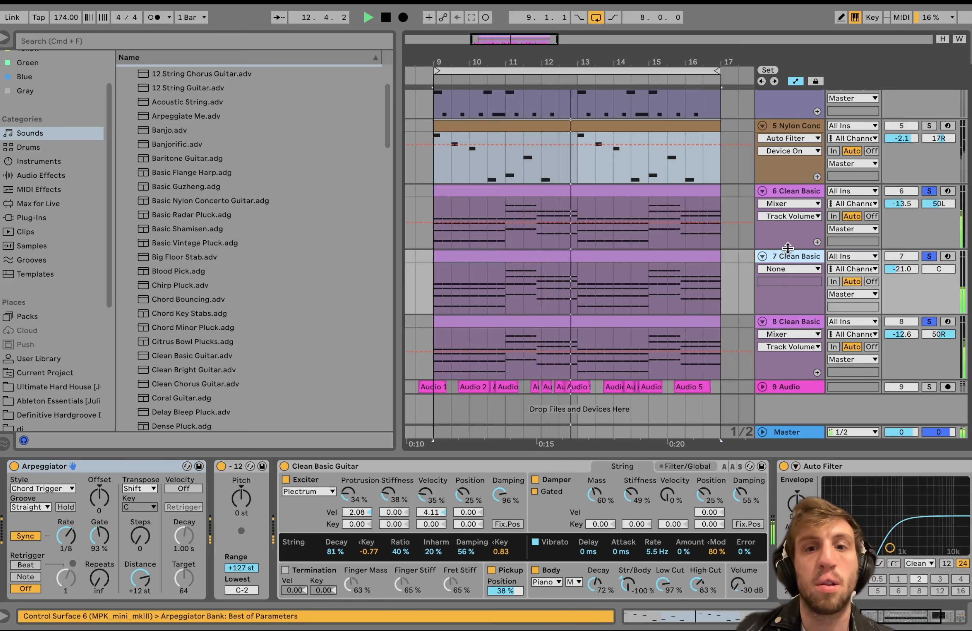
{"action": "key", "text": "space"}
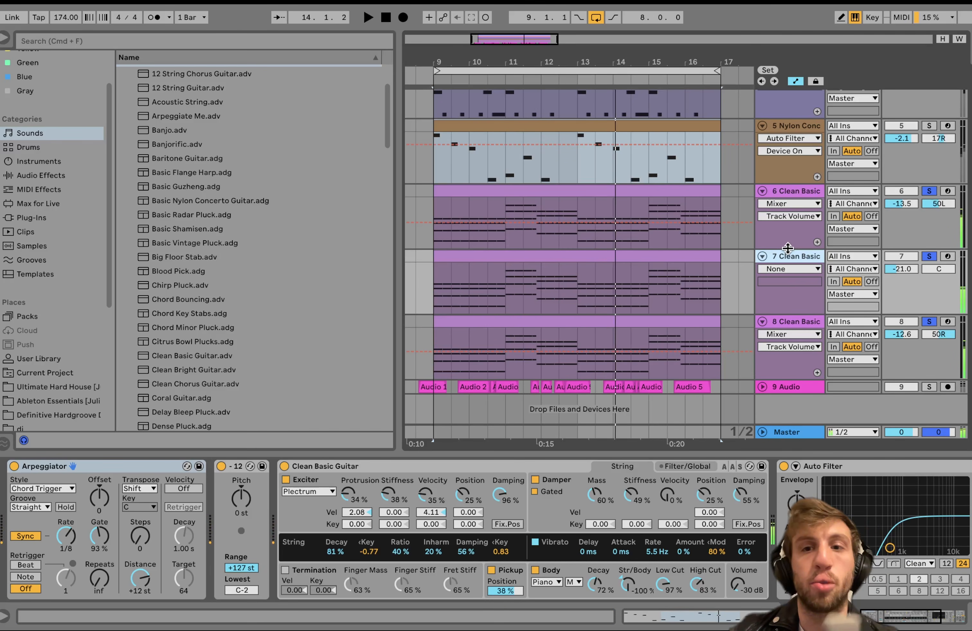
Open the middle Clean Basic guitar's clip on track 7 and play through its notes.
{"action": "left_click", "coordinate": [787, 190]}
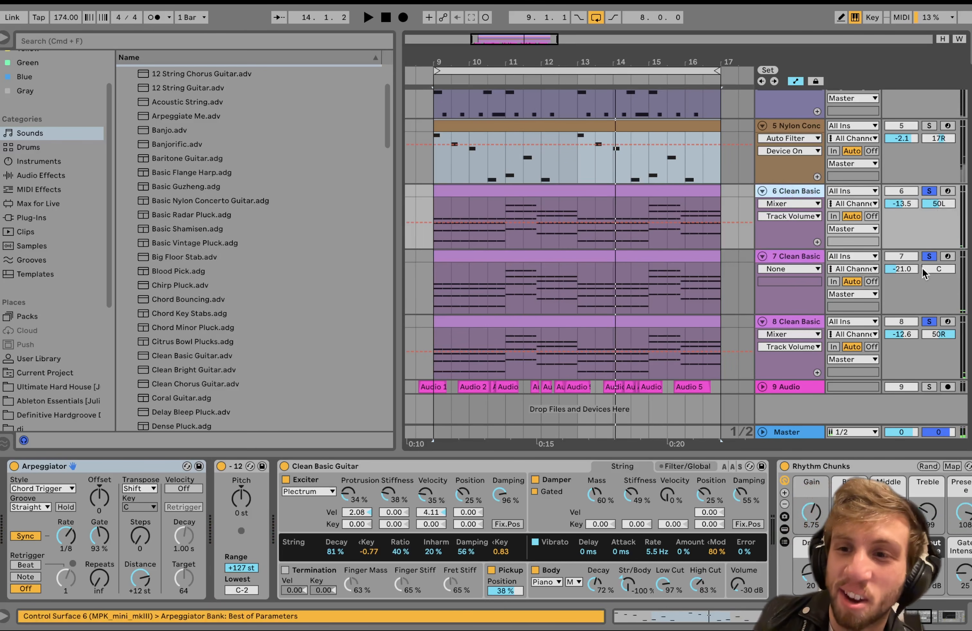
{"action": "double_click", "coordinate": [570, 258]}
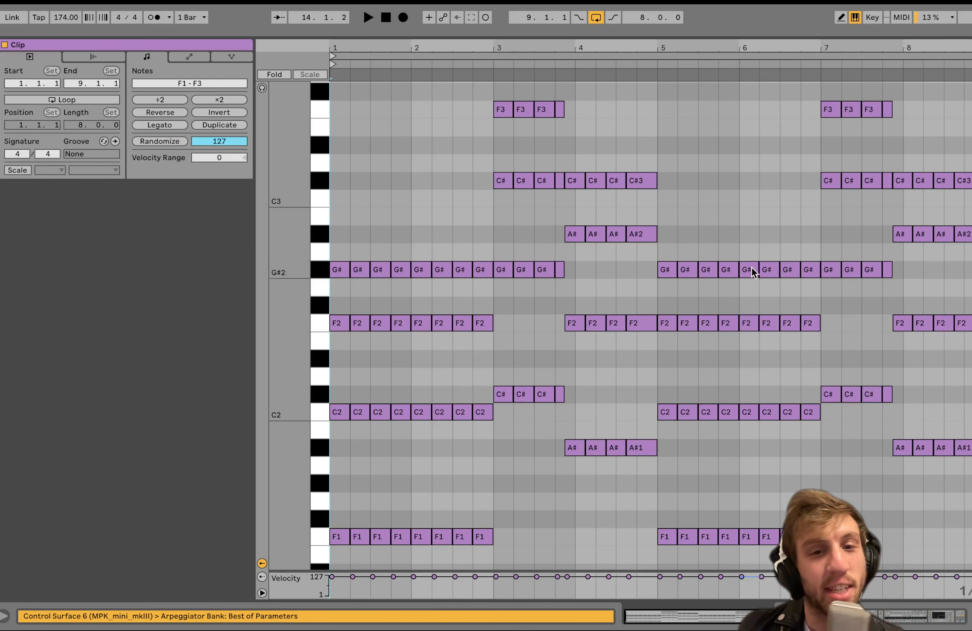
{"action": "key", "text": "space"}
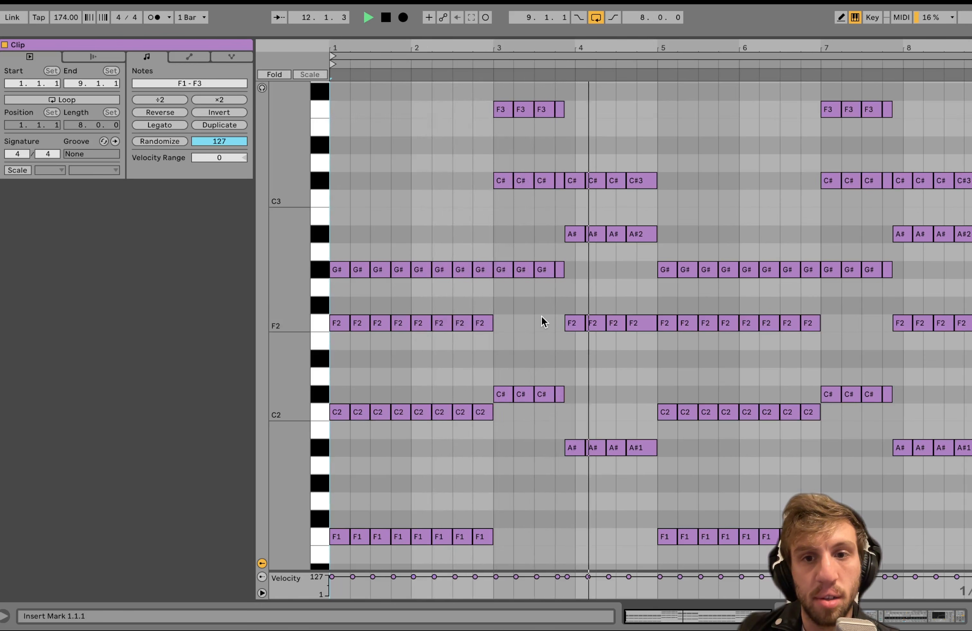
{"action": "key", "text": "space"}
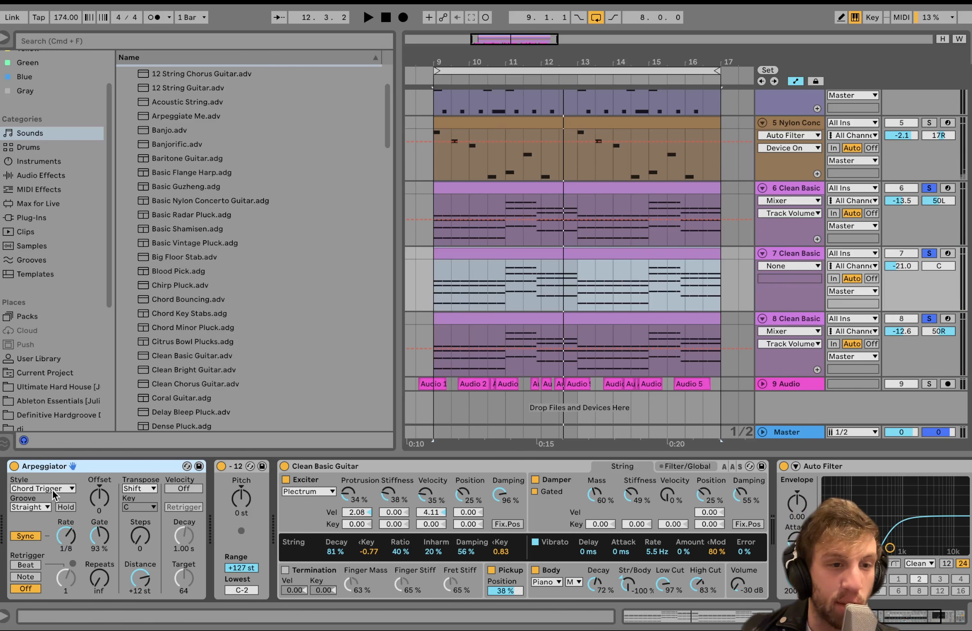
Compare the device chains of Clean Basic tracks 8 and 6 and start playing the soloed guitars.
{"action": "left_click", "coordinate": [792, 319]}
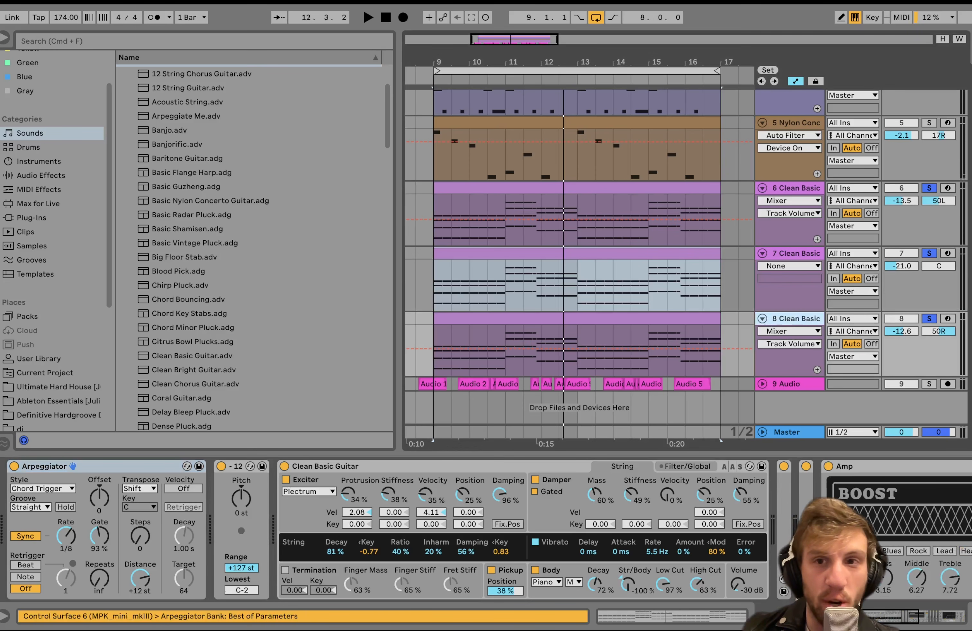
{"action": "left_click", "coordinate": [768, 190]}
{"action": "key", "text": "space"}
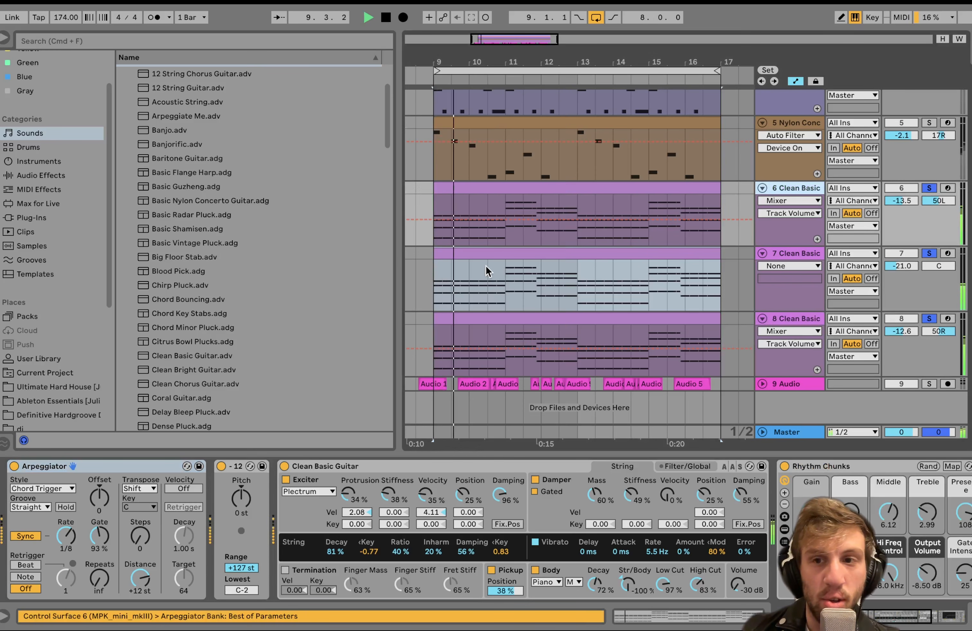
Reopen track 7's clip and highlight the first chord's tones one by one: F1, C2, F2 and G#2.
{"action": "double_click", "coordinate": [476, 253]}
{"action": "key", "text": "space"}
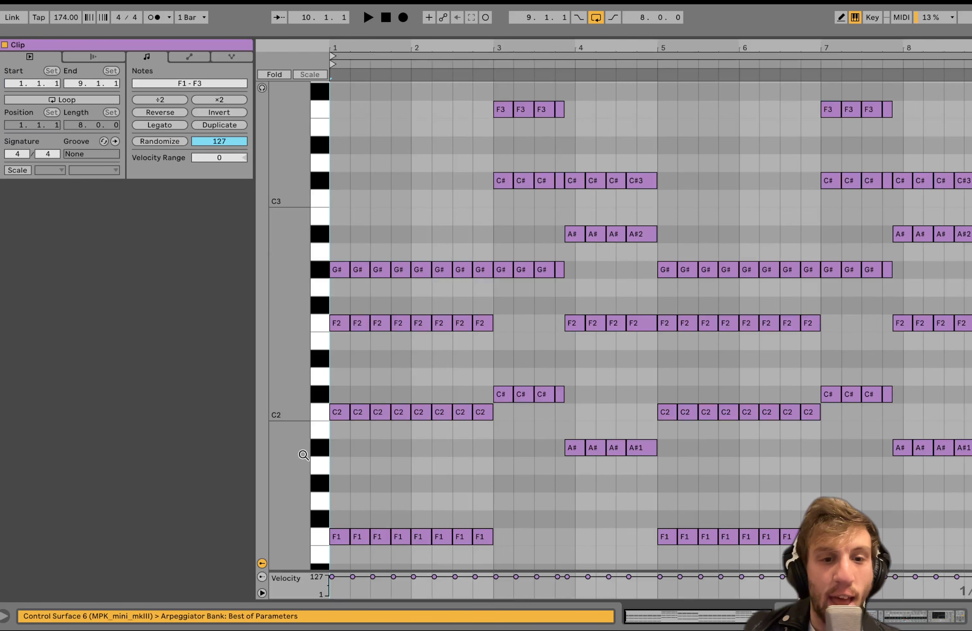
{"action": "left_click", "coordinate": [321, 538]}
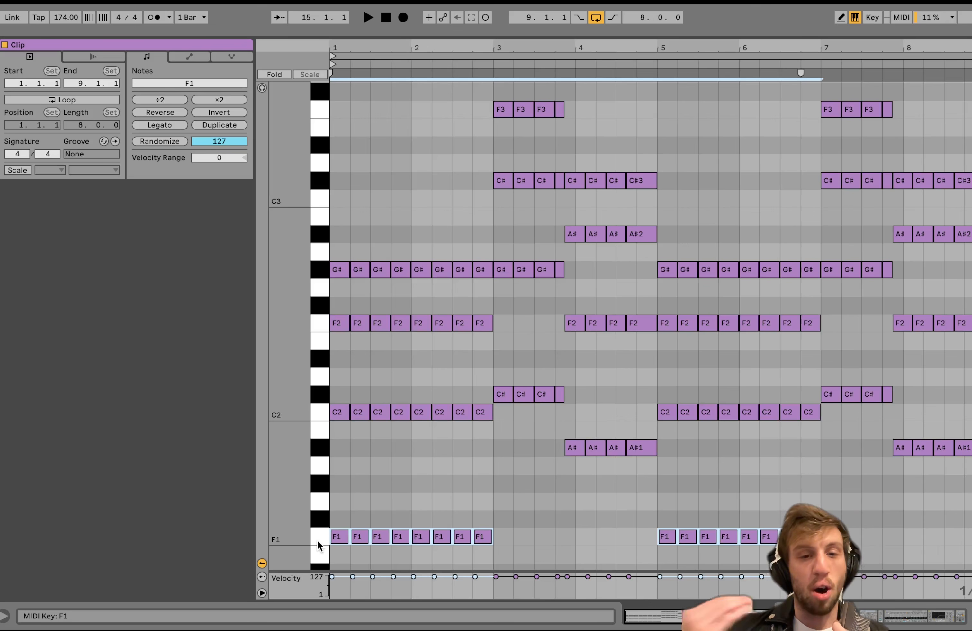
{"action": "left_click", "coordinate": [323, 415]}
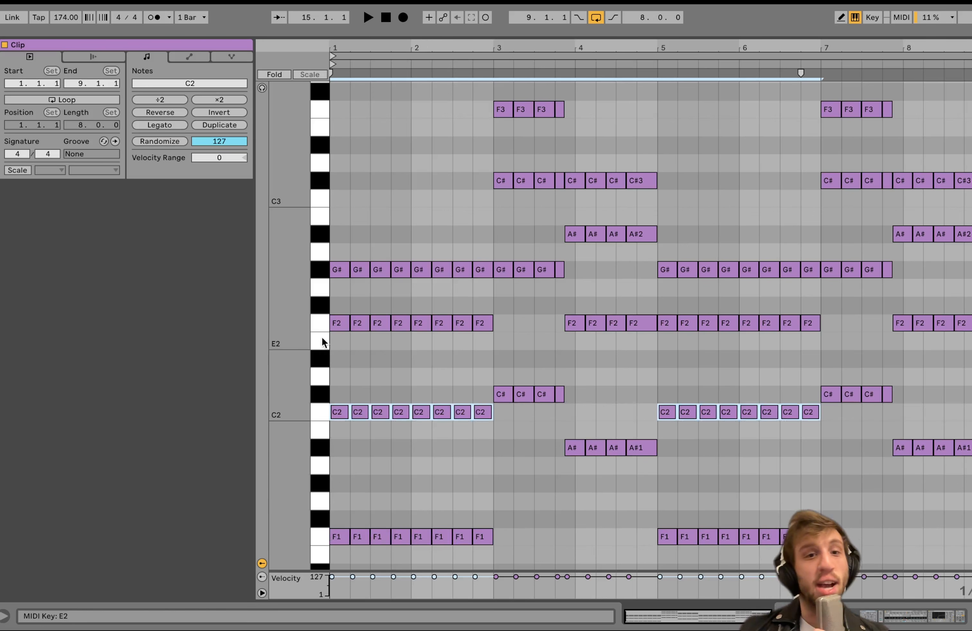
{"action": "left_click", "coordinate": [319, 326]}
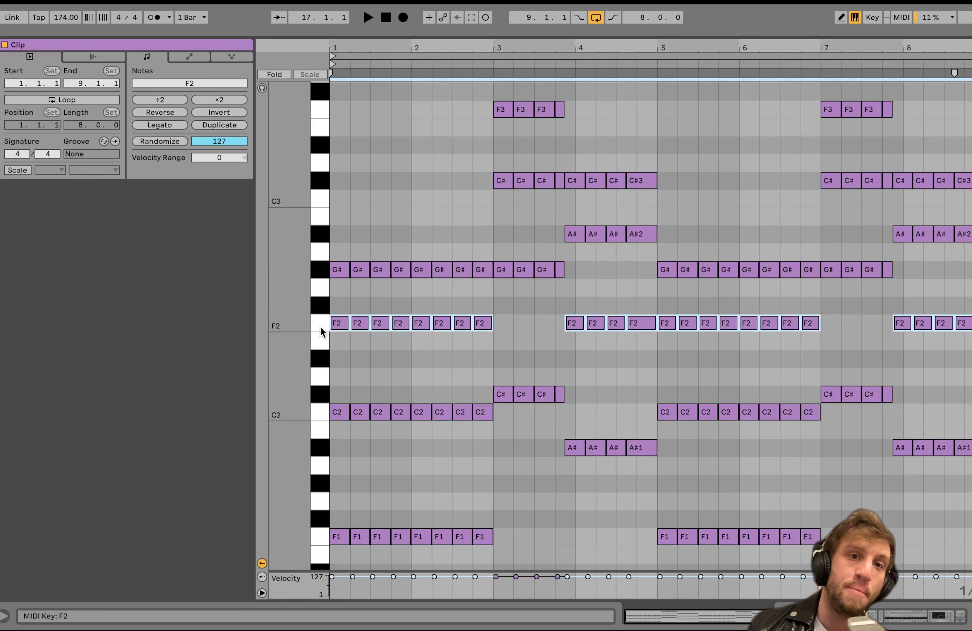
{"action": "left_click", "coordinate": [324, 269]}
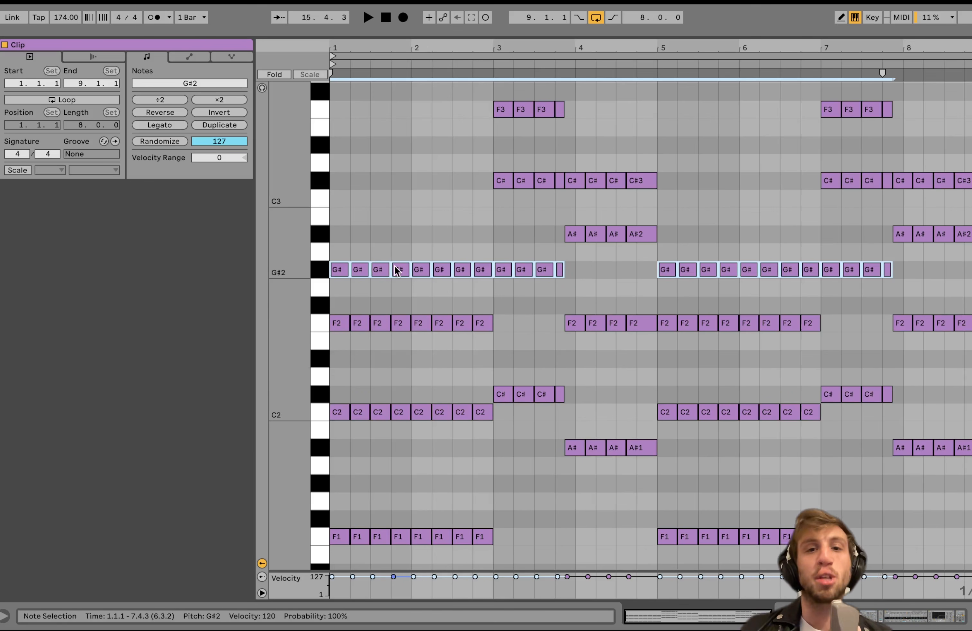
{"action": "left_click", "coordinate": [369, 560]}
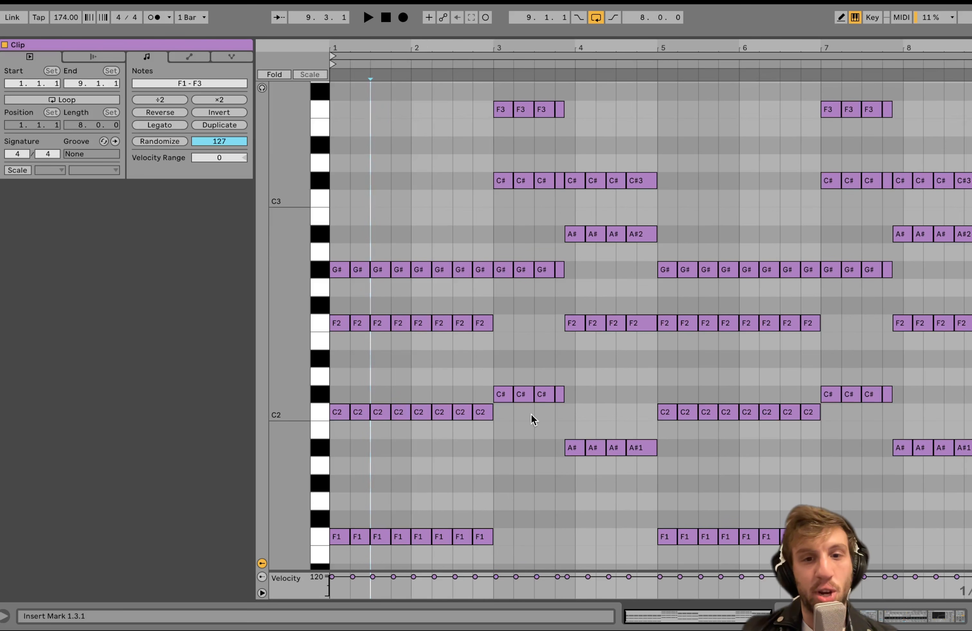
Highlight the C#2 to F3 chord at bar 3 and a repeat of the F1 to G#2 chord, then clear the selection.
{"action": "left_click", "coordinate": [515, 424]}
{"action": "left_click_drag", "start_coordinate": [515, 423], "coordinate": [541, 92]}
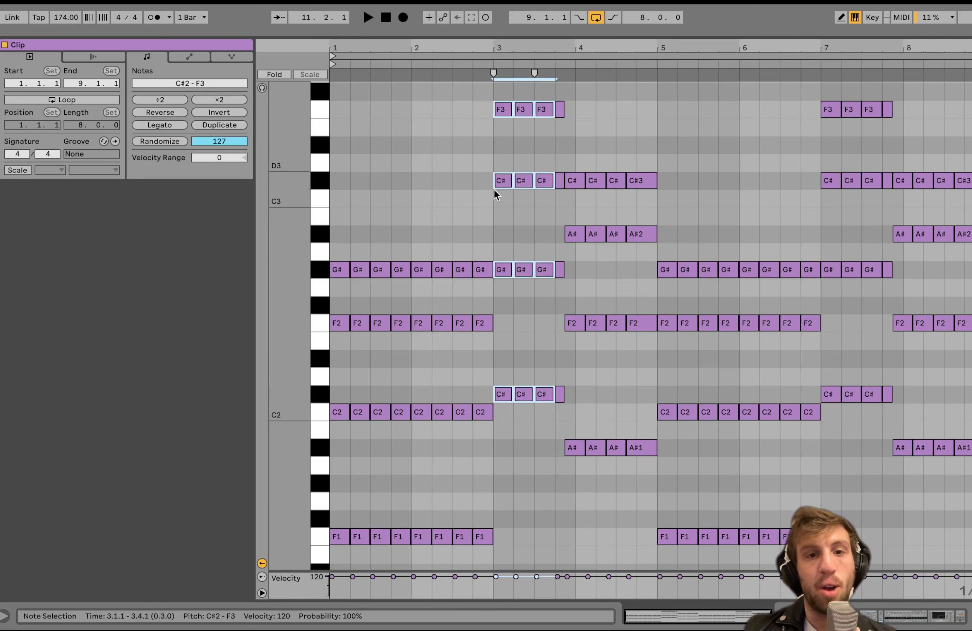
{"action": "left_click_drag", "start_coordinate": [451, 556], "coordinate": [452, 204]}
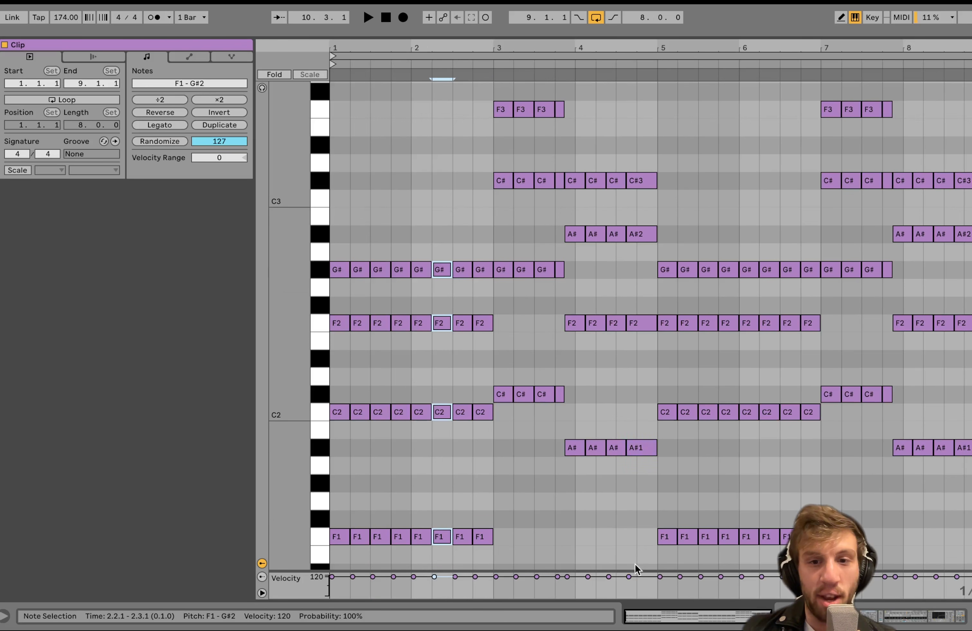
{"action": "left_click", "coordinate": [613, 229]}
{"action": "left_click", "coordinate": [415, 399]}
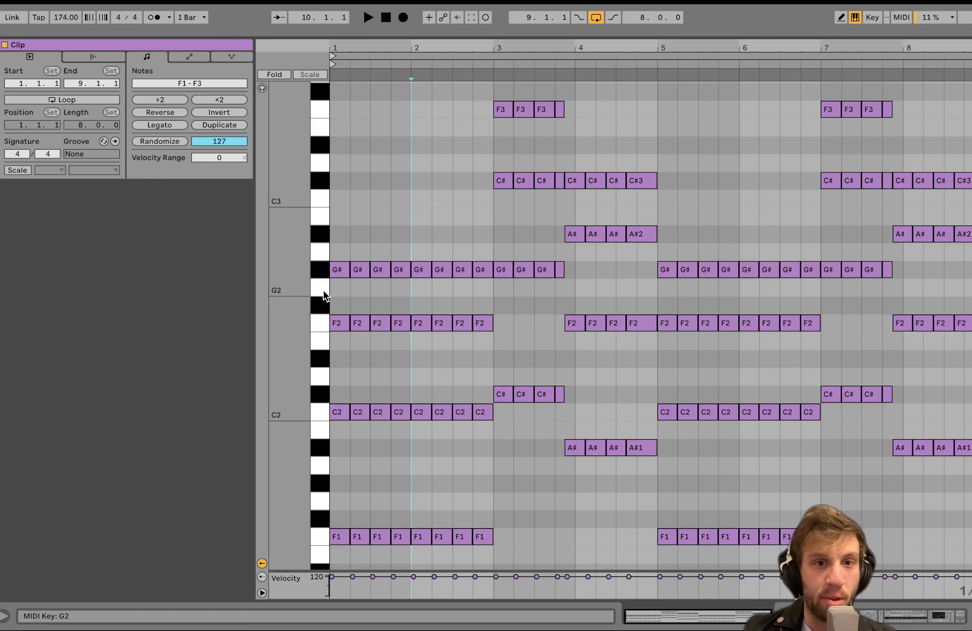
{"action": "left_click", "coordinate": [332, 586]}
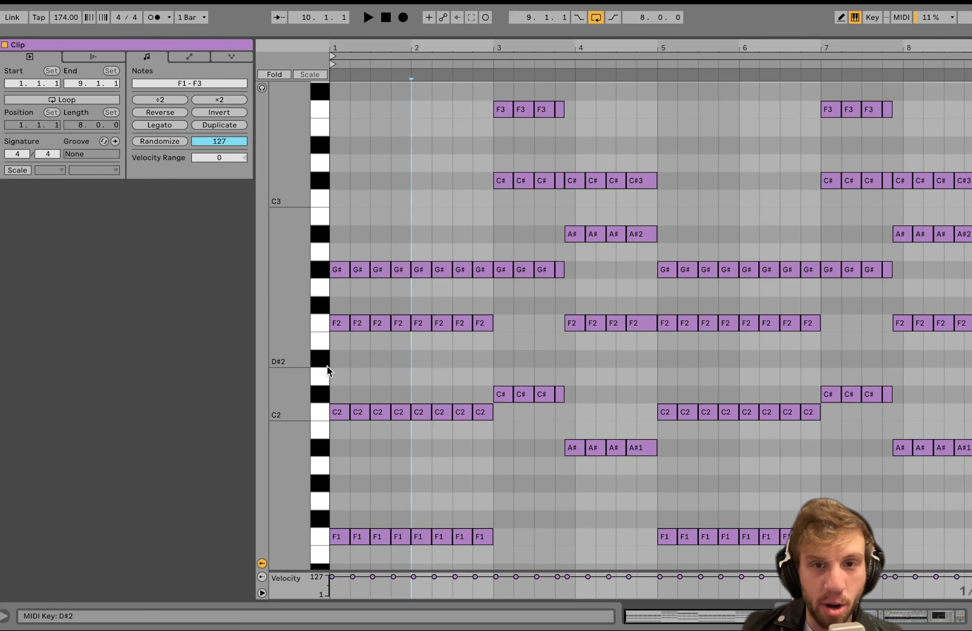
Return to track 7's device chain and examine it from the Arpeggiator through the Auto Filter and Pedal.
{"action": "scroll", "coordinate": [372, 364], "scroll_direction": "down", "scroll_amount": 3}
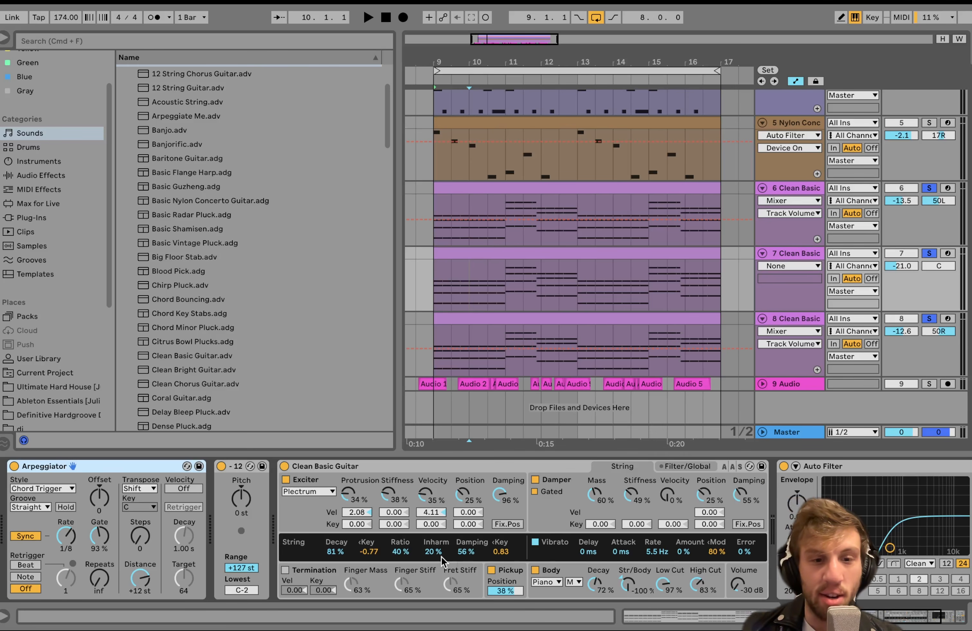
{"action": "scroll", "coordinate": [328, 551], "scroll_direction": "right", "scroll_amount": 3}
{"action": "scroll", "coordinate": [307, 510], "scroll_direction": "right", "scroll_amount": 5}
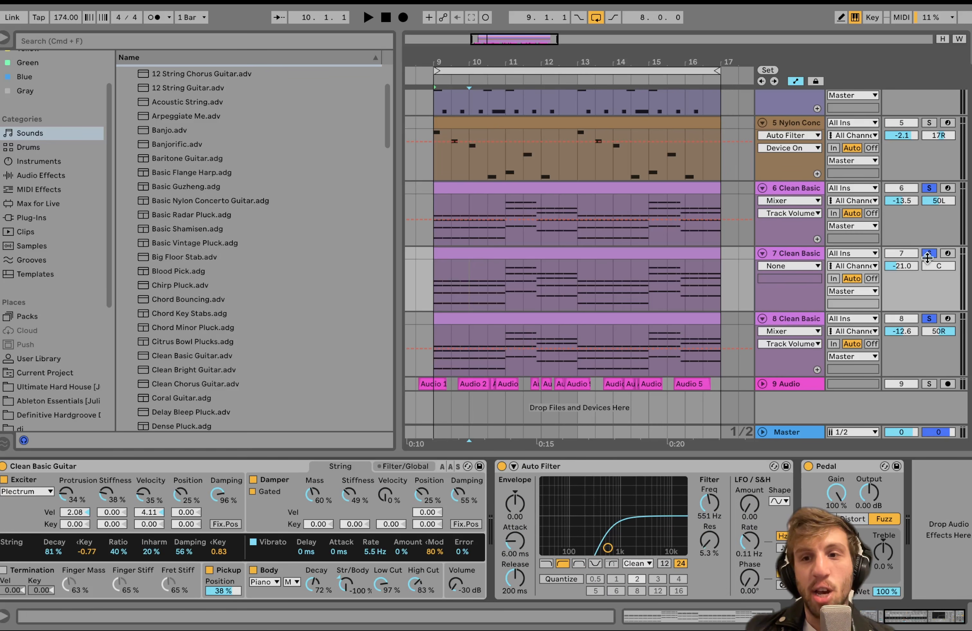
Solo Clean Basic track 6 alone and play it with the Rhythm Chunks rack and Auto Filter switched off.
{"action": "left_click", "coordinate": [929, 188]}
{"action": "left_click", "coordinate": [785, 187]}
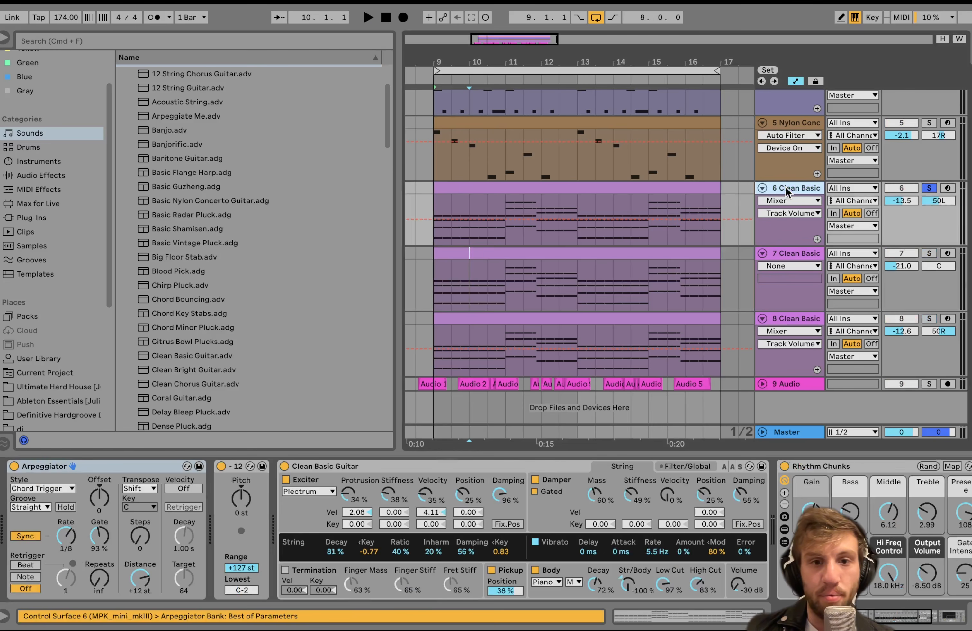
{"action": "key", "text": "space"}
{"action": "scroll", "coordinate": [784, 465], "scroll_direction": "right", "scroll_amount": 10}
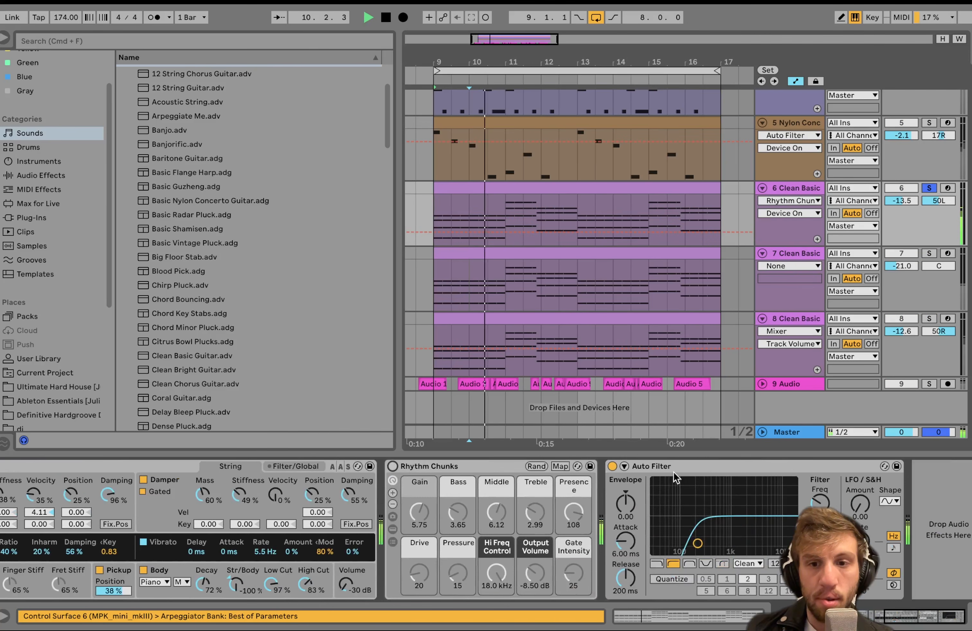
{"action": "left_click", "coordinate": [613, 466]}
{"action": "scroll", "coordinate": [613, 466], "scroll_direction": "left", "scroll_amount": 10}
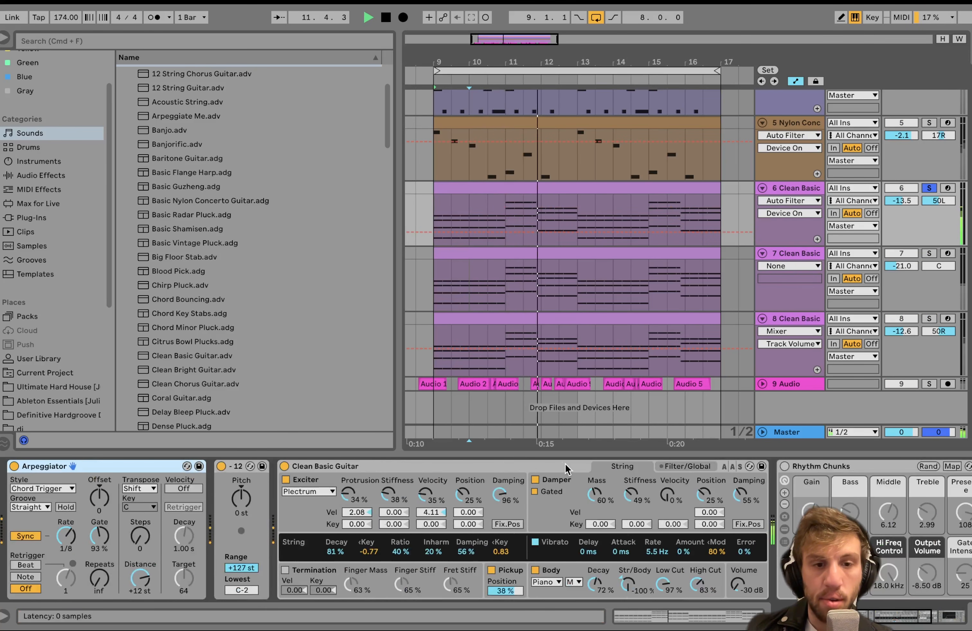
{"action": "right_click", "coordinate": [845, 471]}
{"action": "left_click", "coordinate": [868, 472]}
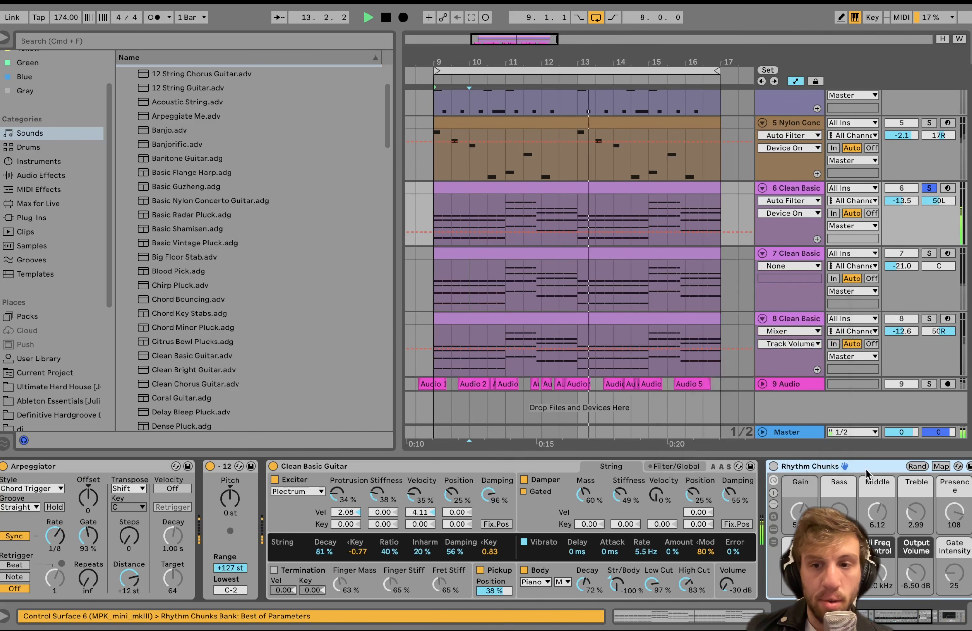
{"action": "key", "text": "space"}
Switch on track 6's Rhythm Chunks rack and its Auto Filter while playing the track.
{"action": "scroll", "coordinate": [458, 520], "scroll_direction": "right", "scroll_amount": 1}
{"action": "scroll", "coordinate": [458, 520], "scroll_direction": "right", "scroll_amount": 5}
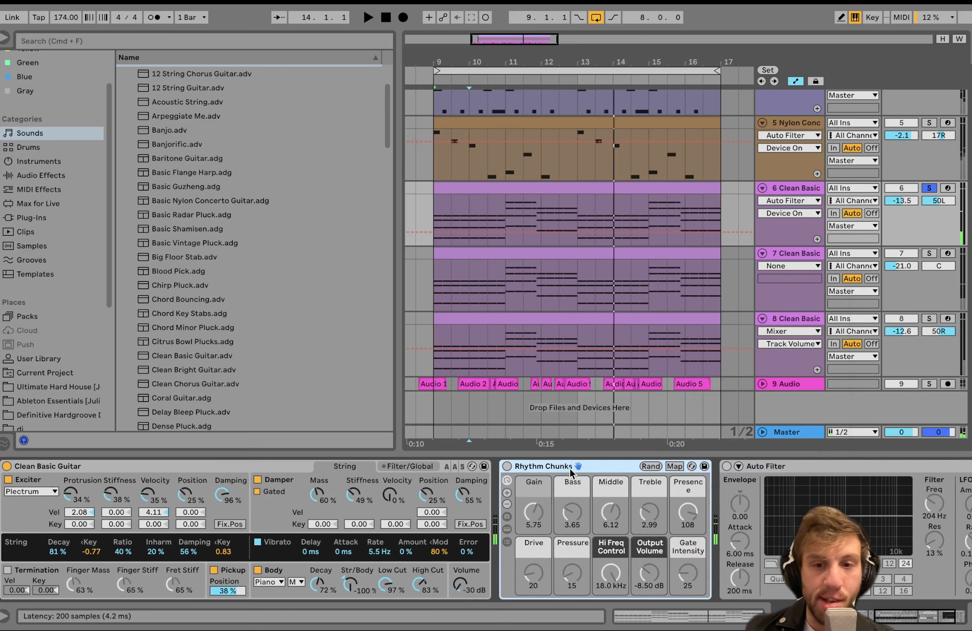
{"action": "left_click", "coordinate": [508, 467]}
{"action": "scroll", "coordinate": [504, 464], "scroll_direction": "right", "scroll_amount": 3}
{"action": "key", "text": "space"}
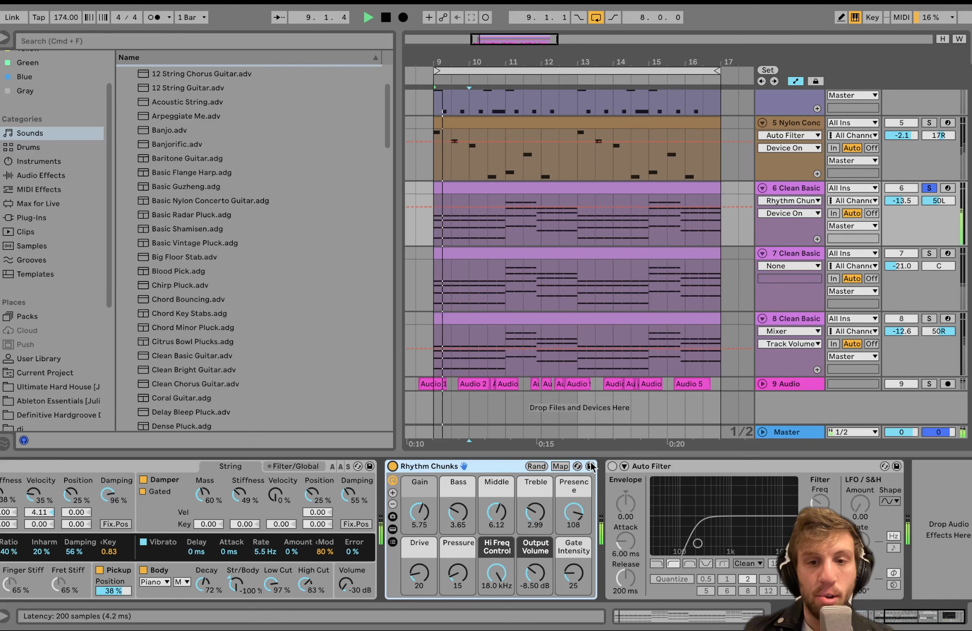
{"action": "left_click", "coordinate": [612, 466]}
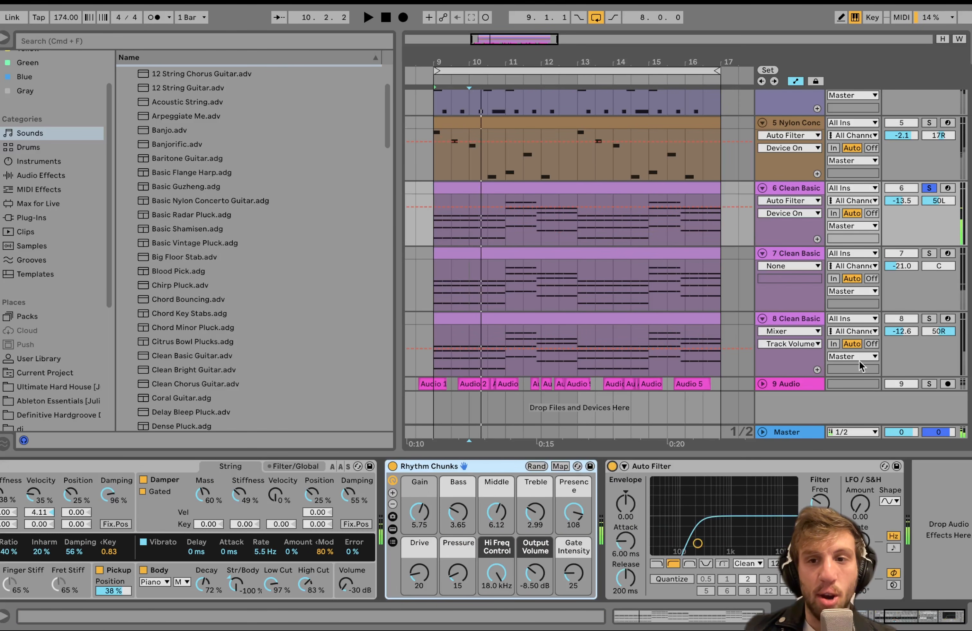
Play Clean Basic track 8 soloed with its device chain shown, and add track 6 to the solo.
{"action": "left_click", "coordinate": [816, 316]}
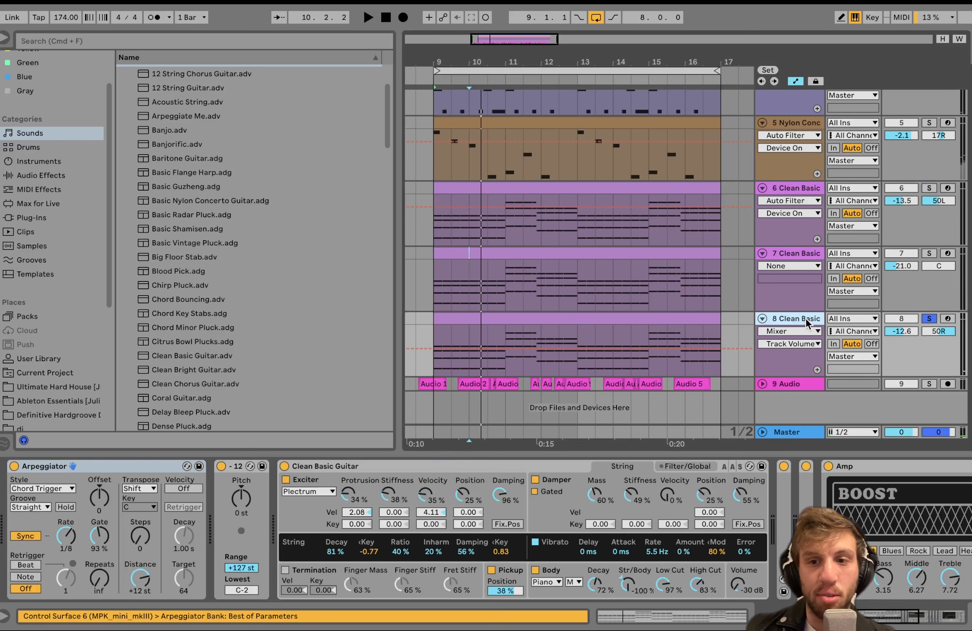
{"action": "scroll", "coordinate": [500, 513], "scroll_direction": "right", "scroll_amount": 2}
{"action": "scroll", "coordinate": [501, 512], "scroll_direction": "right", "scroll_amount": 2}
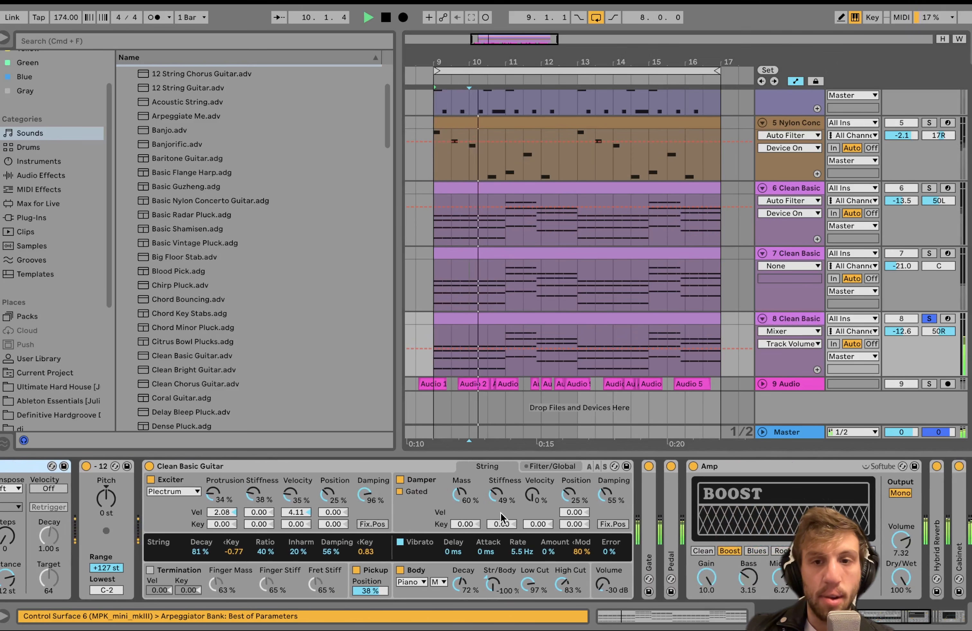
{"action": "left_click", "coordinate": [930, 188]}
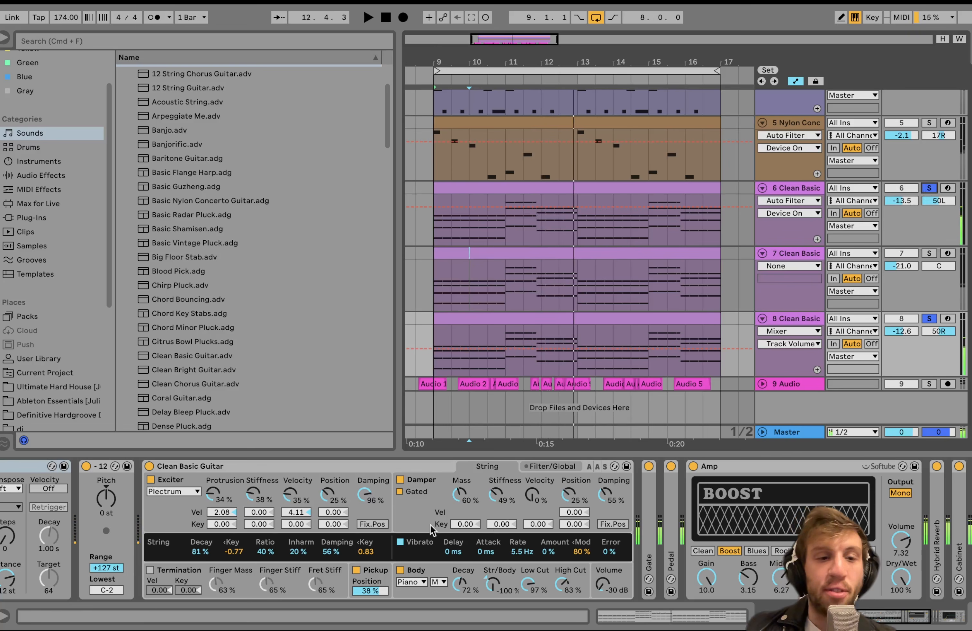
Examine track 8's effects from the Clean Basic Guitar to the Auto Filter, unfolding the Hybrid Reverb, Cabinet and Limiter.
{"action": "left_click", "coordinate": [286, 470]}
{"action": "scroll", "coordinate": [283, 472], "scroll_direction": "right", "scroll_amount": 8}
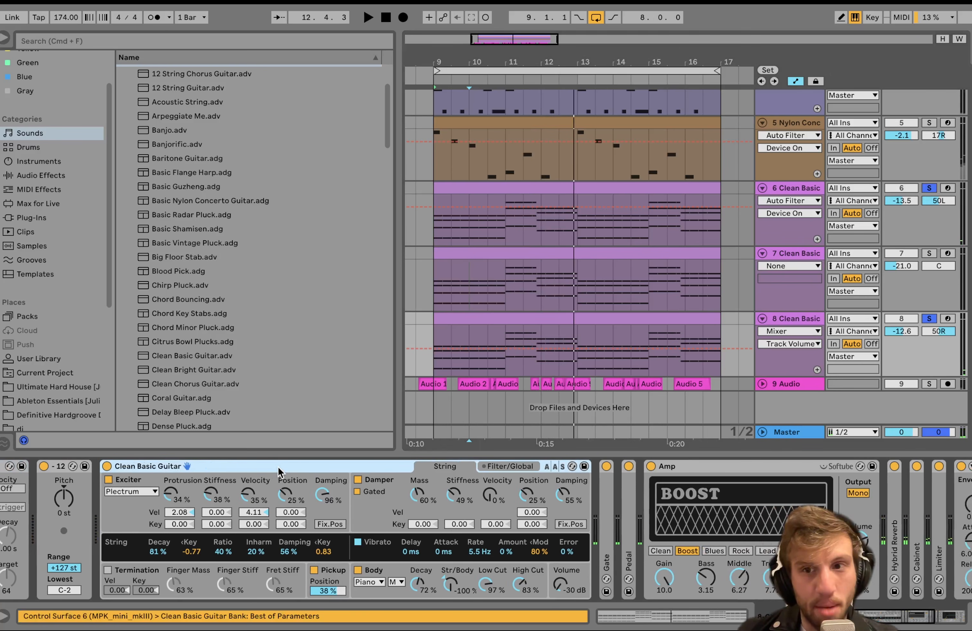
{"action": "scroll", "coordinate": [286, 472], "scroll_direction": "right", "scroll_amount": 3}
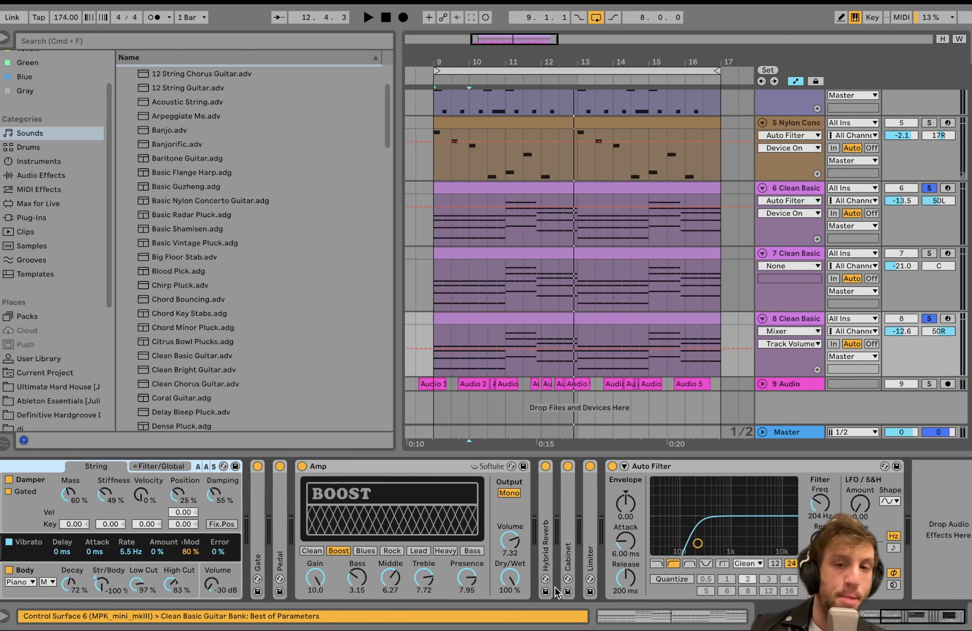
{"action": "double_click", "coordinate": [539, 537]}
{"action": "scroll", "coordinate": [682, 563], "scroll_direction": "right", "scroll_amount": 6}
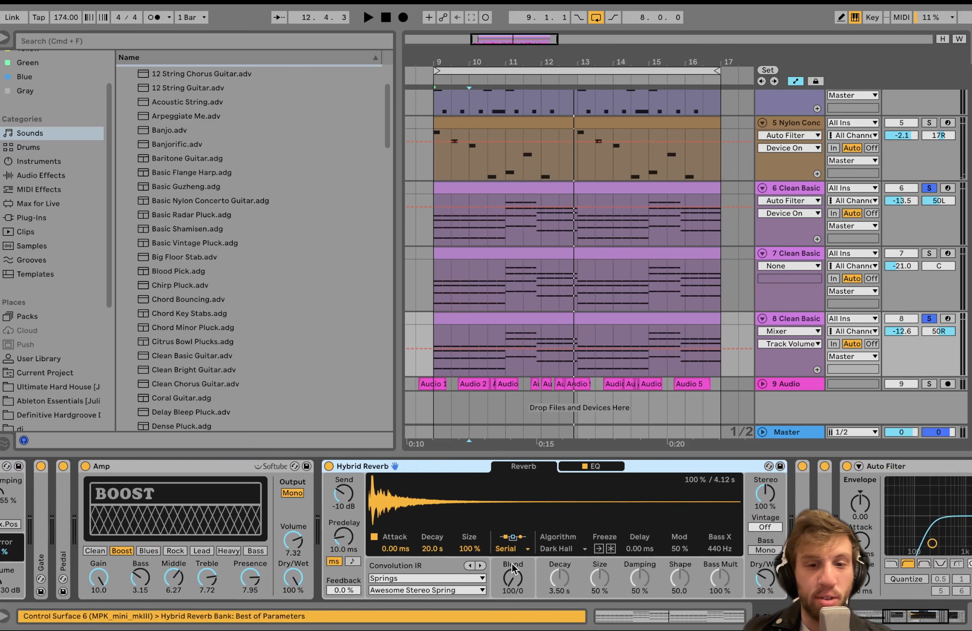
{"action": "scroll", "coordinate": [488, 581], "scroll_direction": "right", "scroll_amount": 7}
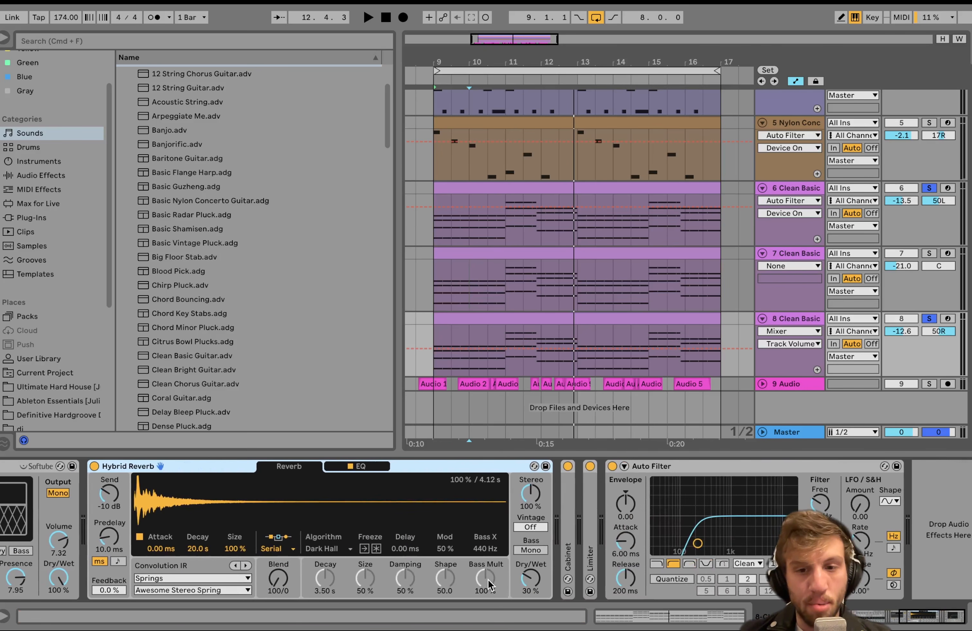
{"action": "double_click", "coordinate": [567, 531]}
{"action": "key", "text": "space"}
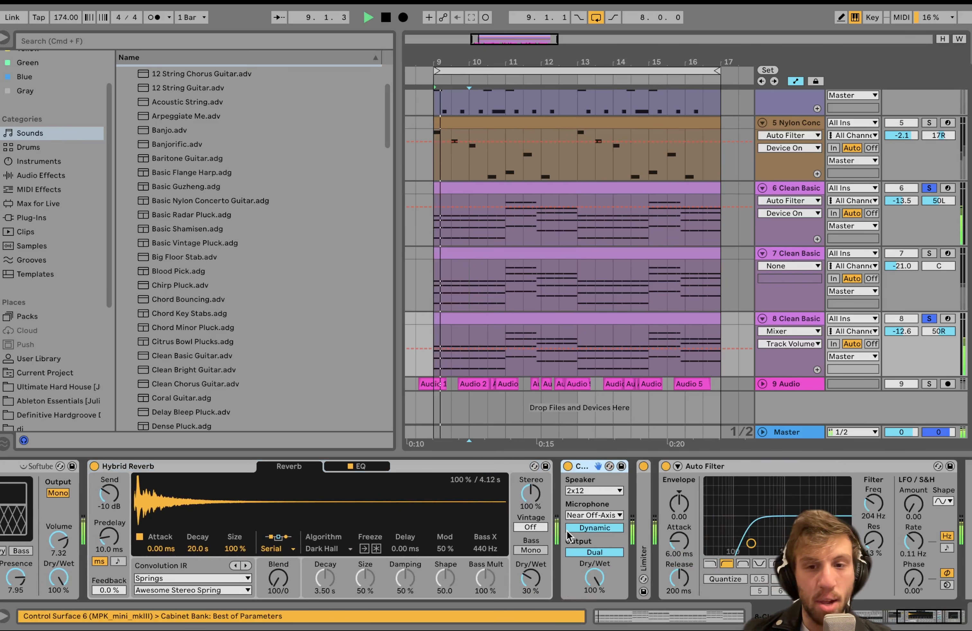
{"action": "double_click", "coordinate": [640, 526]}
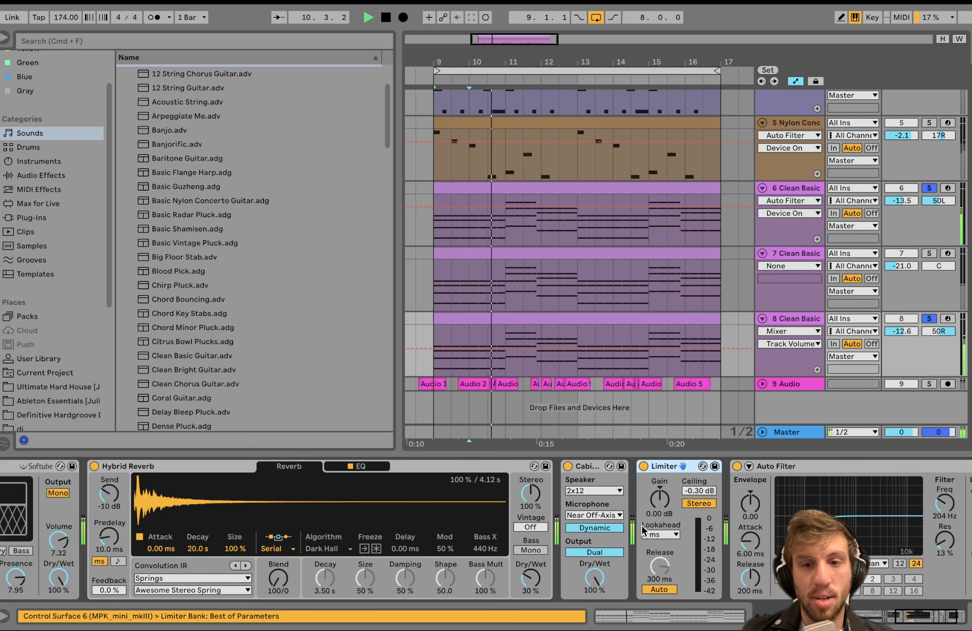
{"action": "scroll", "coordinate": [642, 531], "scroll_direction": "right", "scroll_amount": 4}
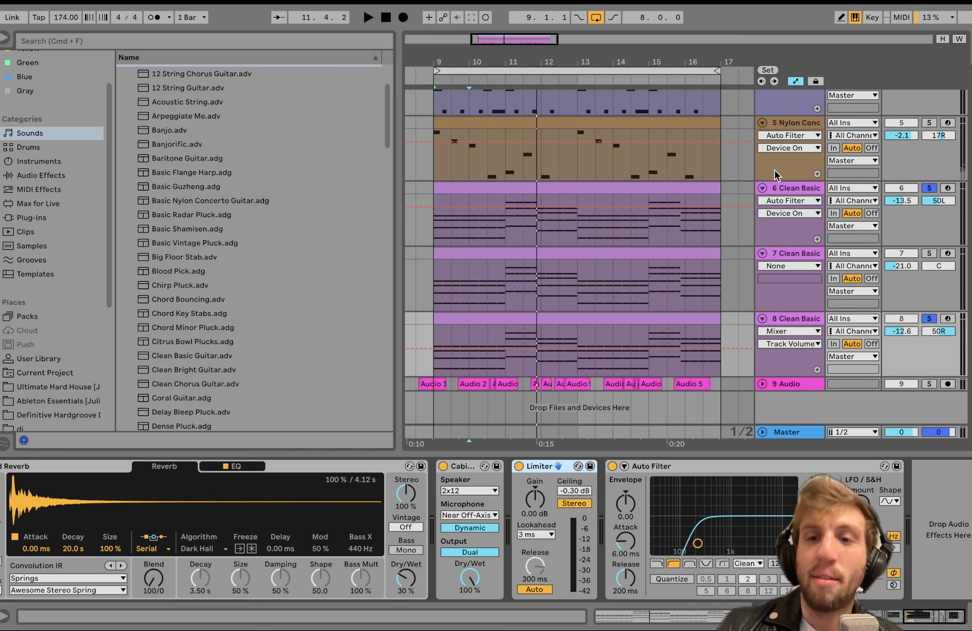
Show track 6's device chain and play Clean Basic tracks 6 and 8 soloed together.
{"action": "left_click", "coordinate": [783, 189]}
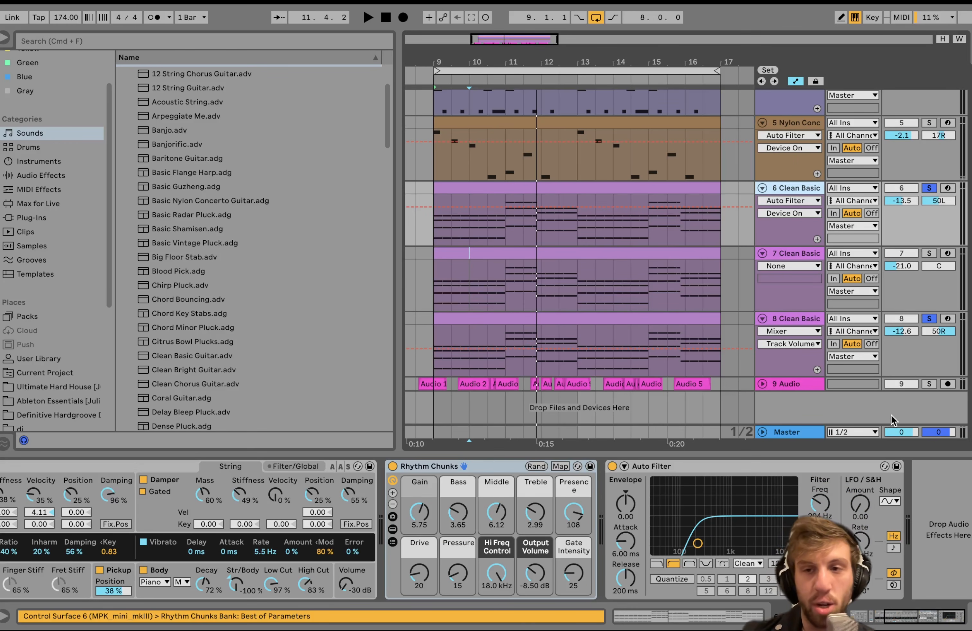
{"action": "key", "text": "space"}
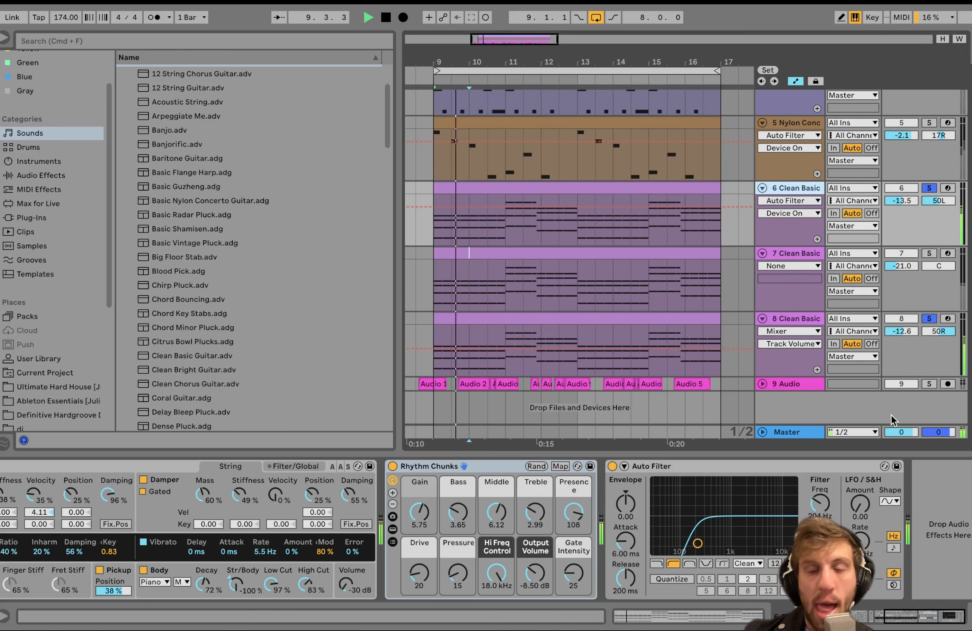
{"action": "key", "text": "space"}
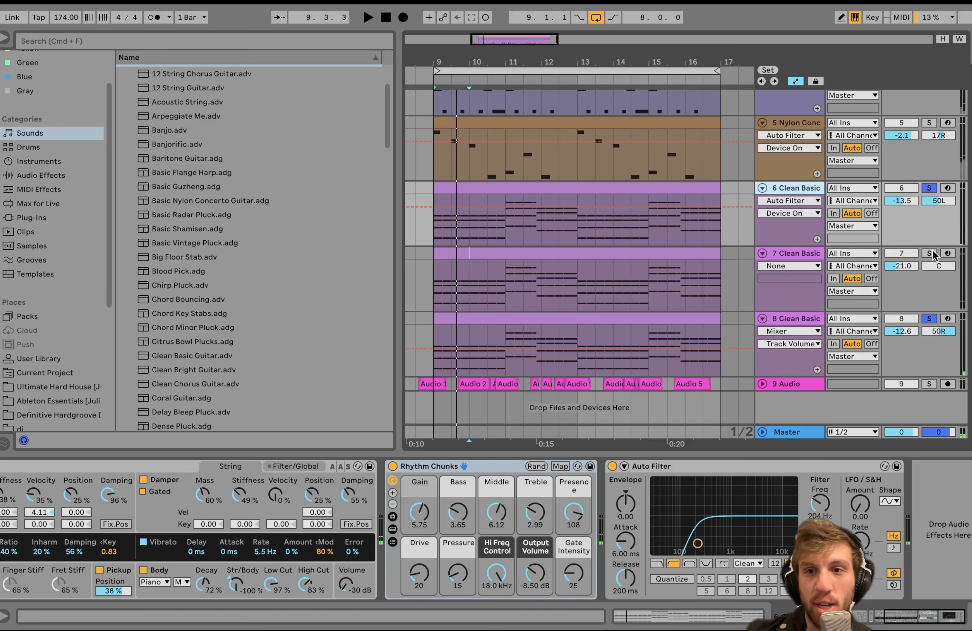
Play Clean Basic track 7 soloed together with tracks 6 and 8, and solo track 7 alone with its devices shown.
{"action": "left_click", "coordinate": [814, 253]}
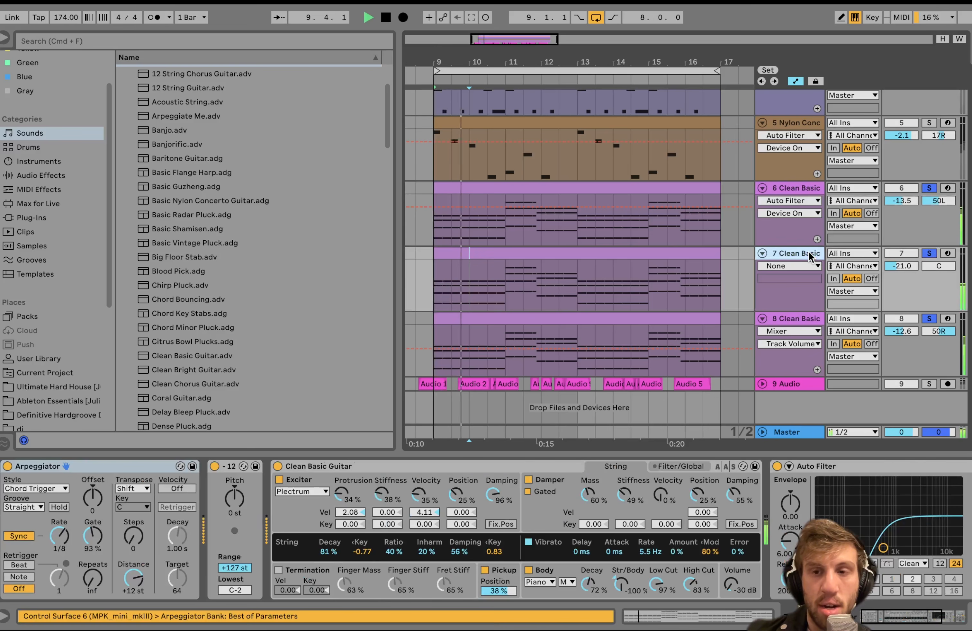
{"action": "key", "text": "space"}
{"action": "left_click", "coordinate": [929, 253]}
{"action": "left_click", "coordinate": [930, 254]}
{"action": "left_click", "coordinate": [816, 254]}
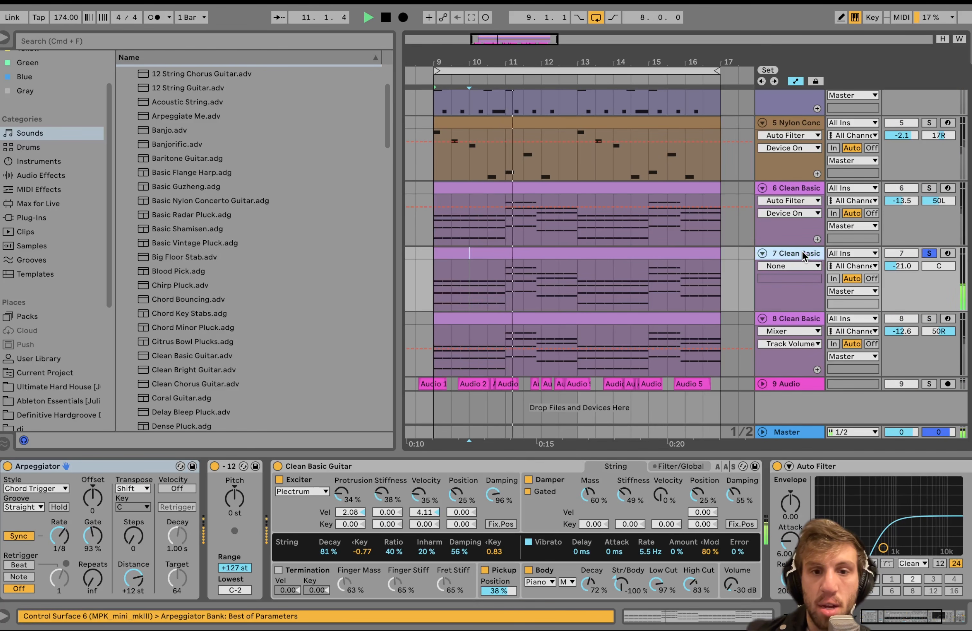
{"action": "key", "text": "space"}
Switch off track 7's Auto Filter and Pedal and play the bare Clean Basic Guitar.
{"action": "scroll", "coordinate": [519, 536], "scroll_direction": "right", "scroll_amount": 7}
{"action": "left_click", "coordinate": [500, 468]}
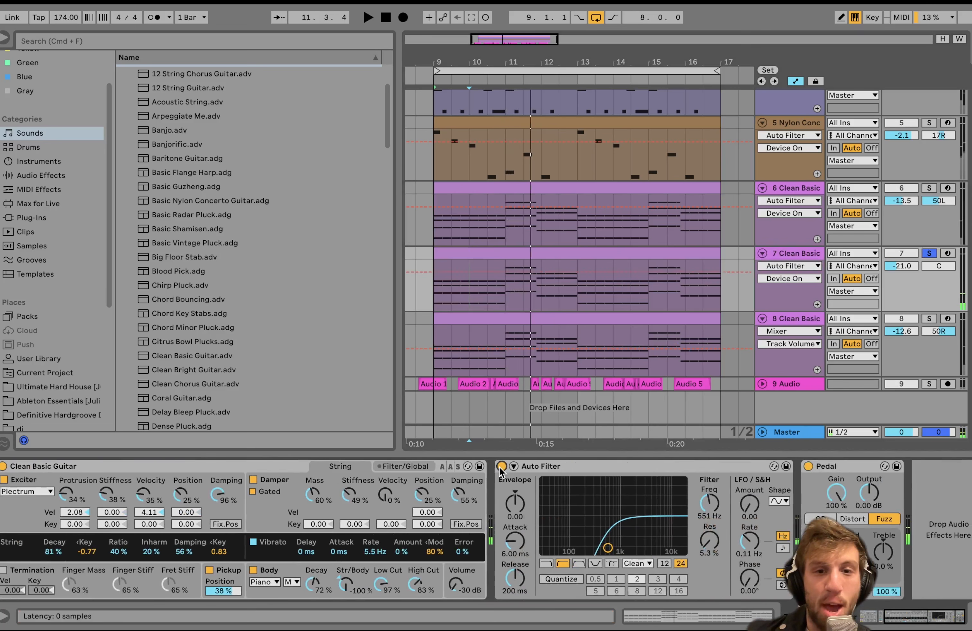
{"action": "left_click", "coordinate": [809, 467]}
{"action": "key", "text": "space"}
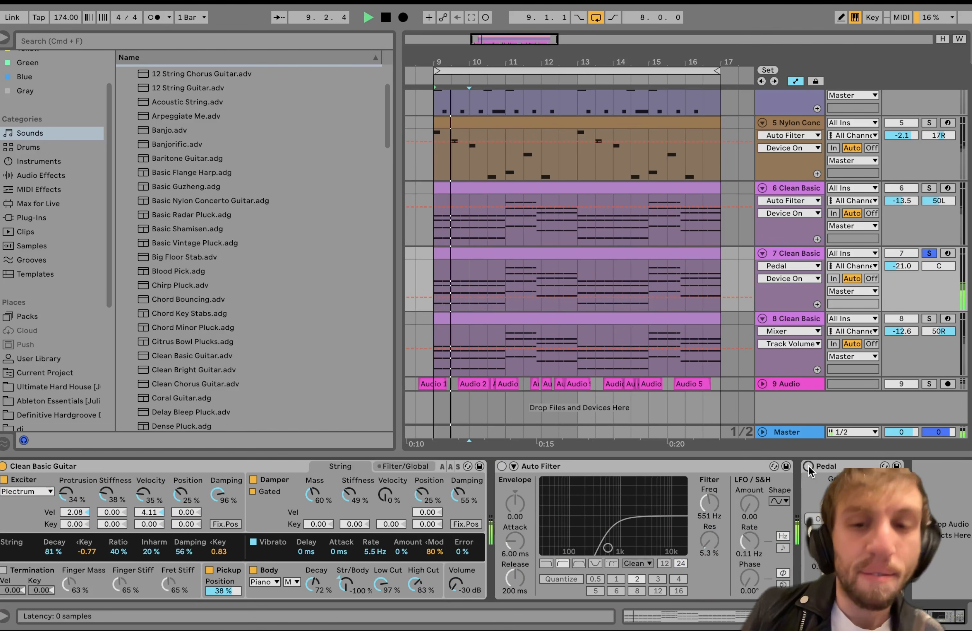
{"action": "scroll", "coordinate": [615, 533], "scroll_direction": "left", "scroll_amount": 7}
{"action": "key", "text": "space"}
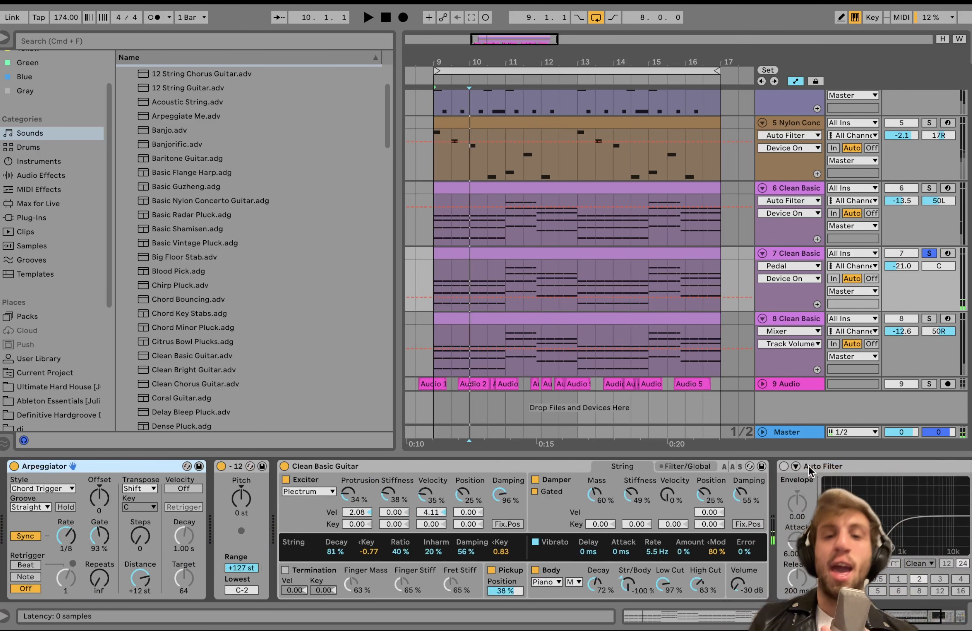
Switch track 7's Auto Filter and Pedal on and play the soloed track with both effects.
{"action": "scroll", "coordinate": [809, 467], "scroll_direction": "right", "scroll_amount": 3}
{"action": "scroll", "coordinate": [654, 472], "scroll_direction": "right", "scroll_amount": 3}
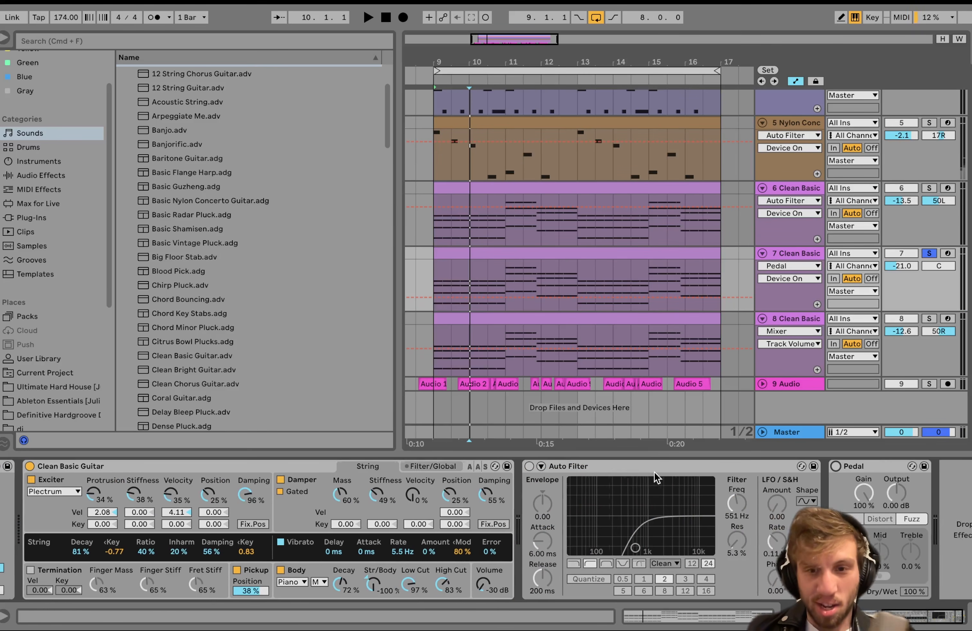
{"action": "scroll", "coordinate": [335, 514], "scroll_direction": "right", "scroll_amount": 1}
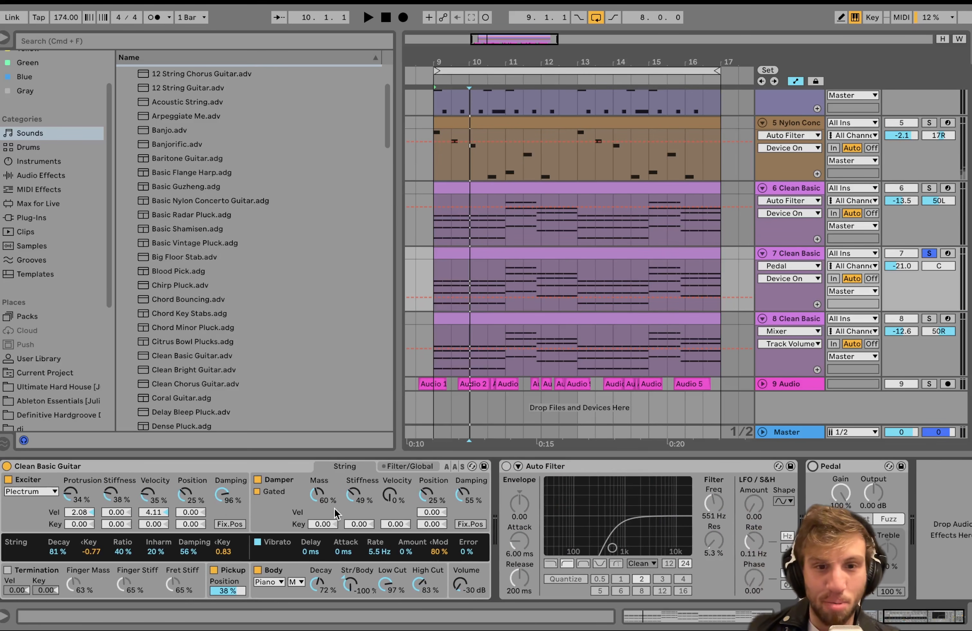
{"action": "left_click", "coordinate": [507, 468]}
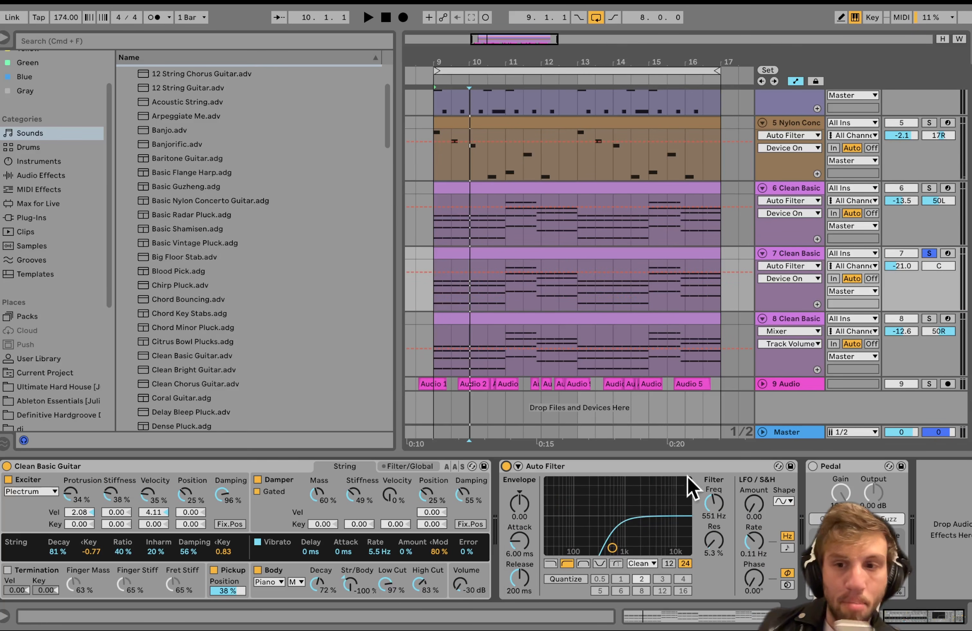
{"action": "left_click", "coordinate": [813, 467]}
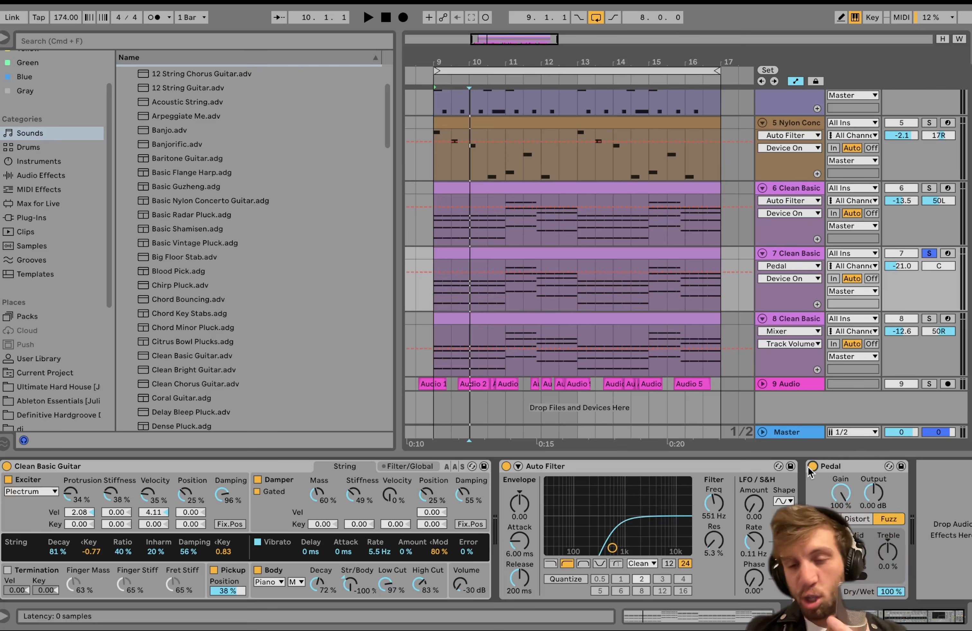
{"action": "key", "text": "space"}
{"action": "left_click", "coordinate": [851, 467]}
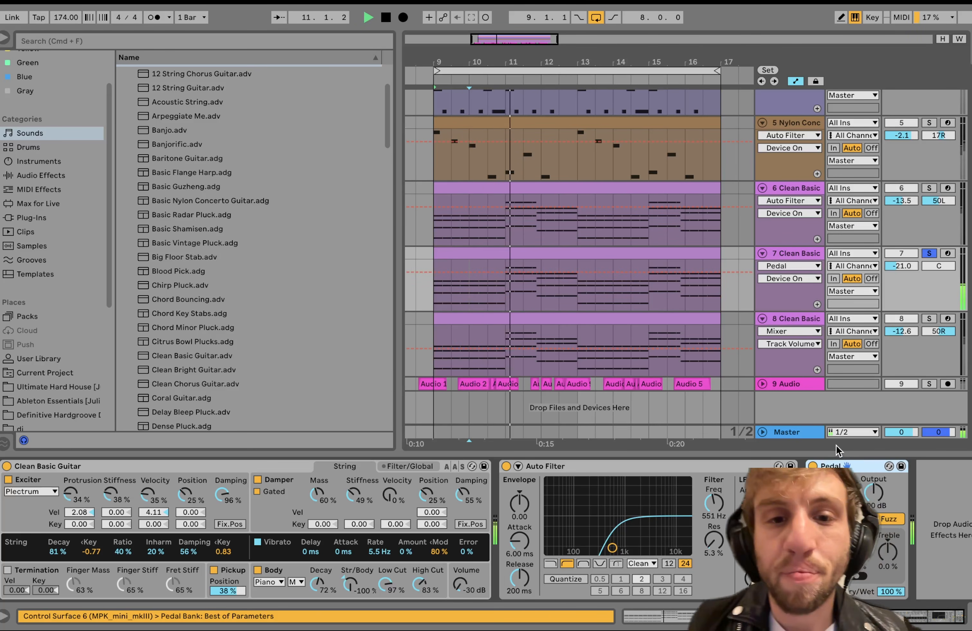
{"action": "key", "text": "space"}
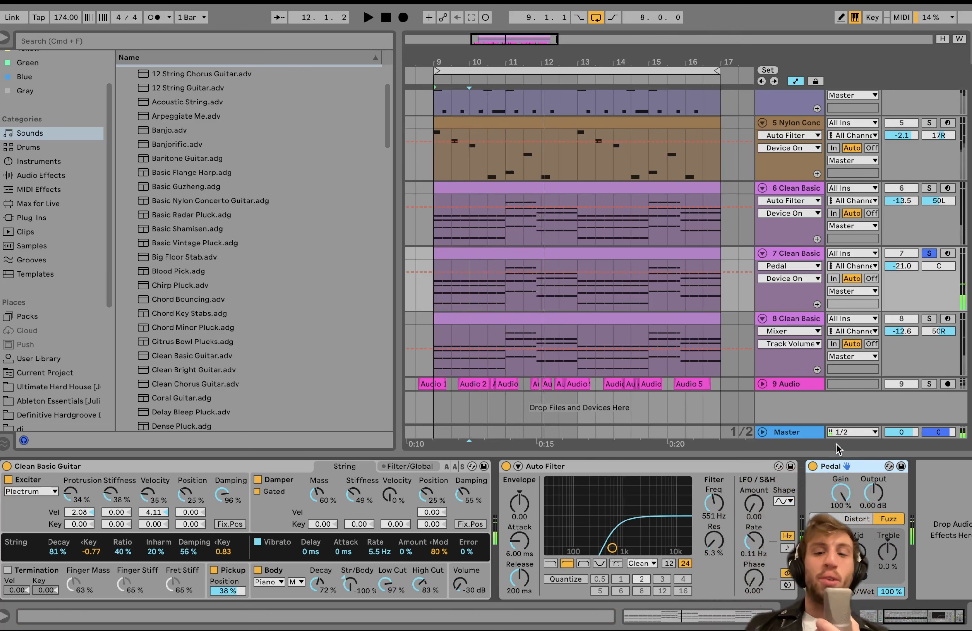
Play Clean Basic tracks 6, 7 and 8 soloed together, and clear the solos to hear the full mix.
{"action": "left_click", "coordinate": [929, 319]}
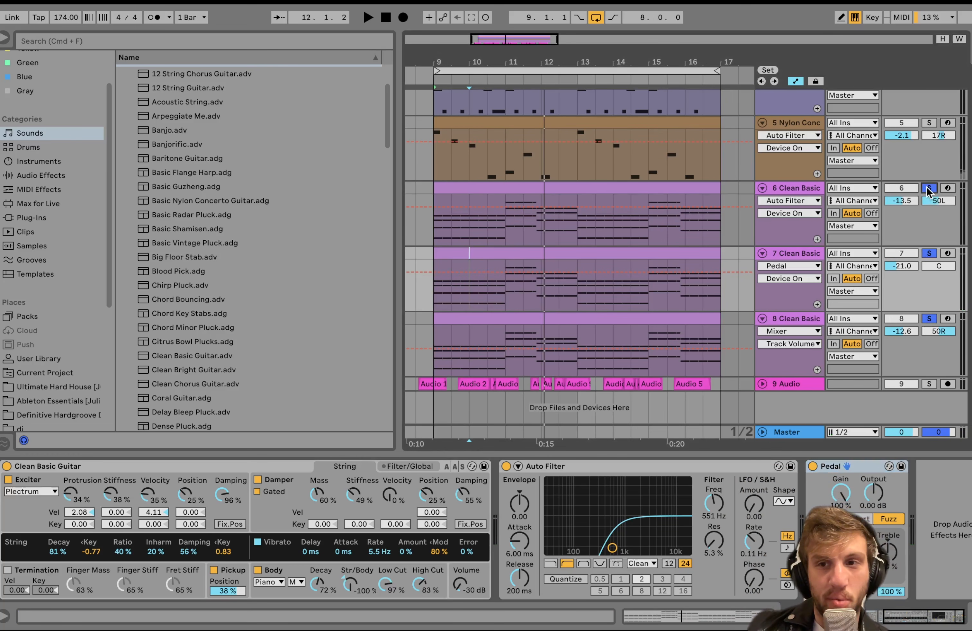
{"action": "key", "text": "space"}
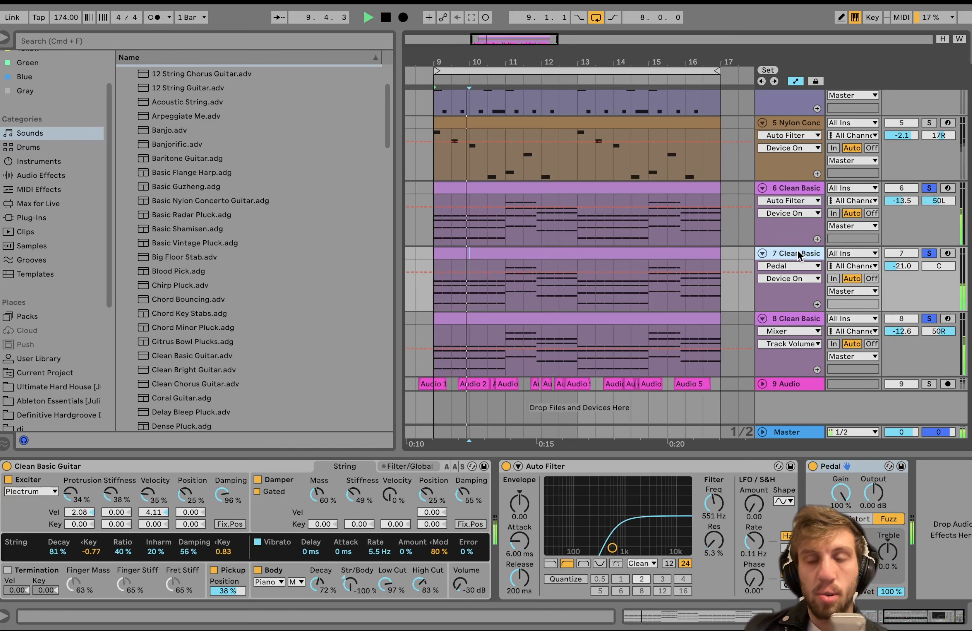
{"action": "left_click", "coordinate": [929, 253]}
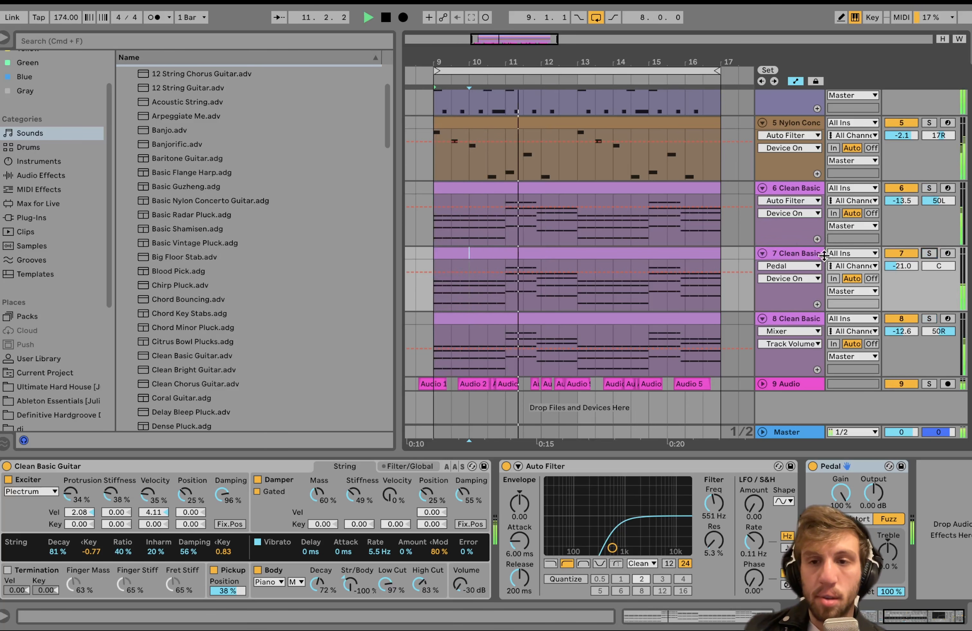
{"action": "left_click", "coordinate": [801, 254]}
{"action": "key", "text": "space"}
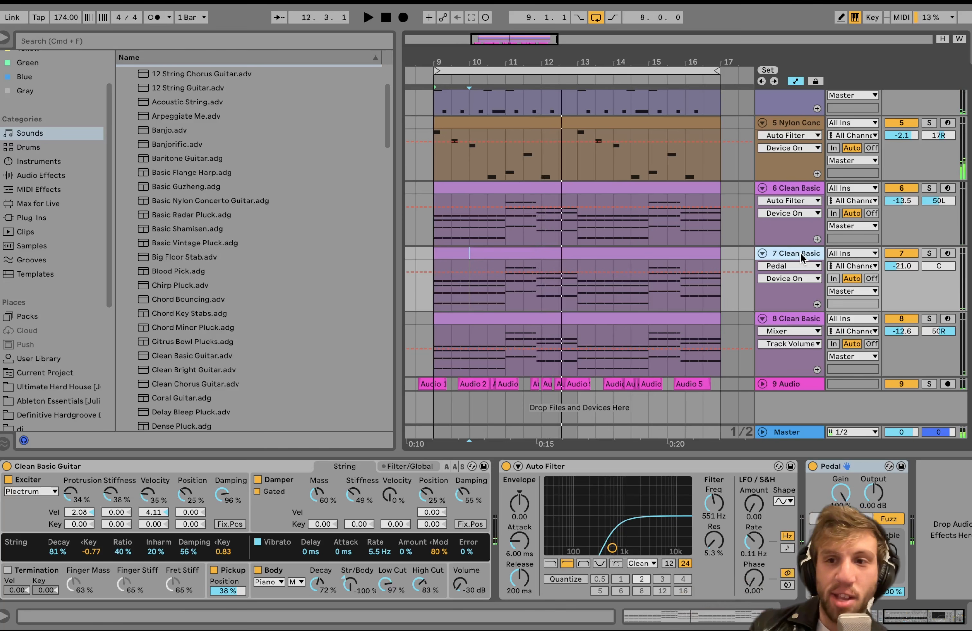
Select track 7's clip and compare playback of the full mix with track 7 soloed, ending with track 7 selected.
{"action": "left_click", "coordinate": [930, 253]}
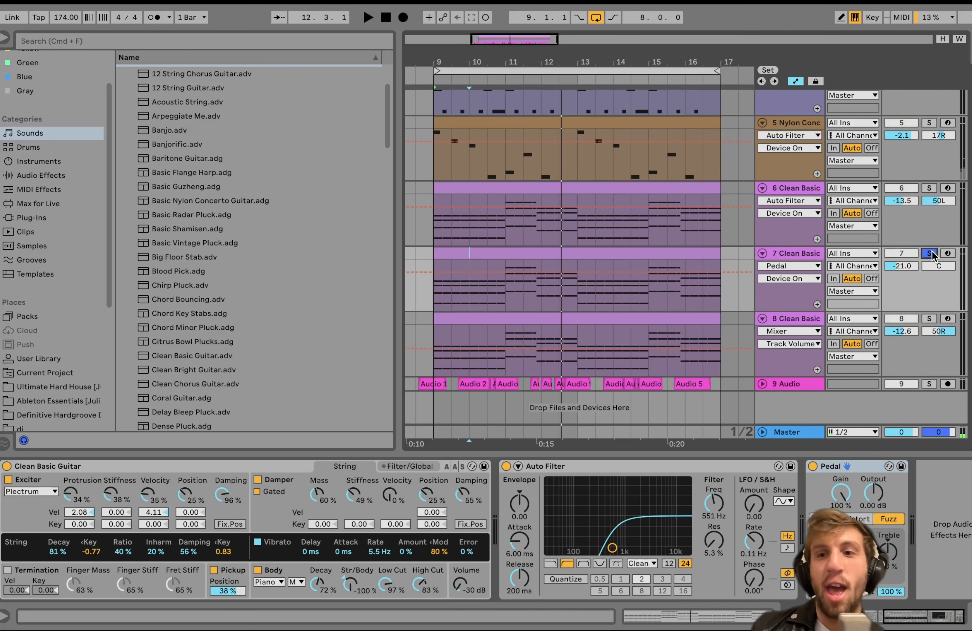
{"action": "left_click", "coordinate": [491, 254]}
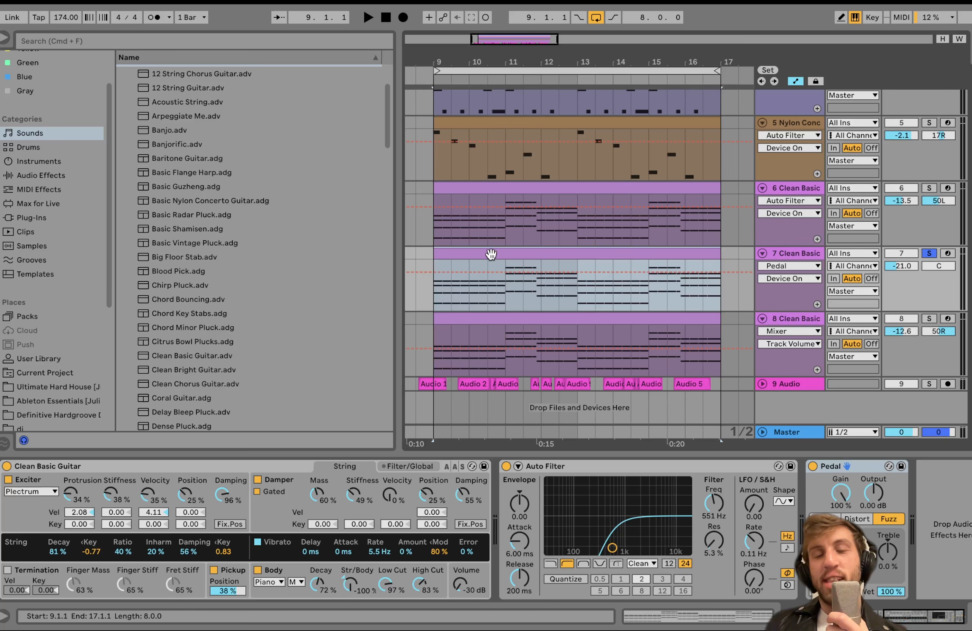
{"action": "left_click", "coordinate": [929, 254]}
{"action": "key", "text": "space"}
{"action": "left_click", "coordinate": [777, 384]}
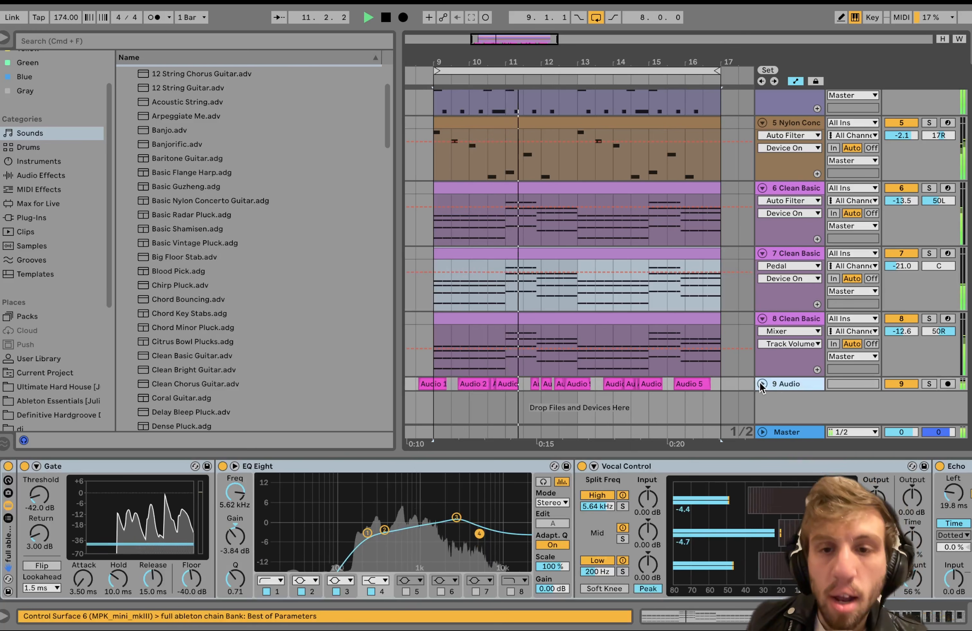
{"action": "left_click", "coordinate": [929, 253]}
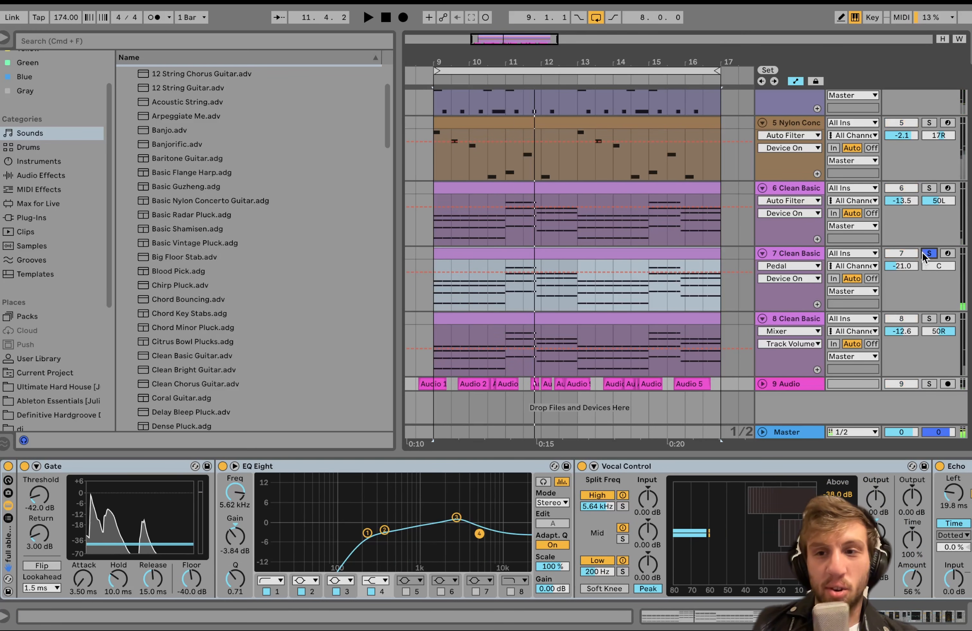
{"action": "left_click", "coordinate": [794, 254]}
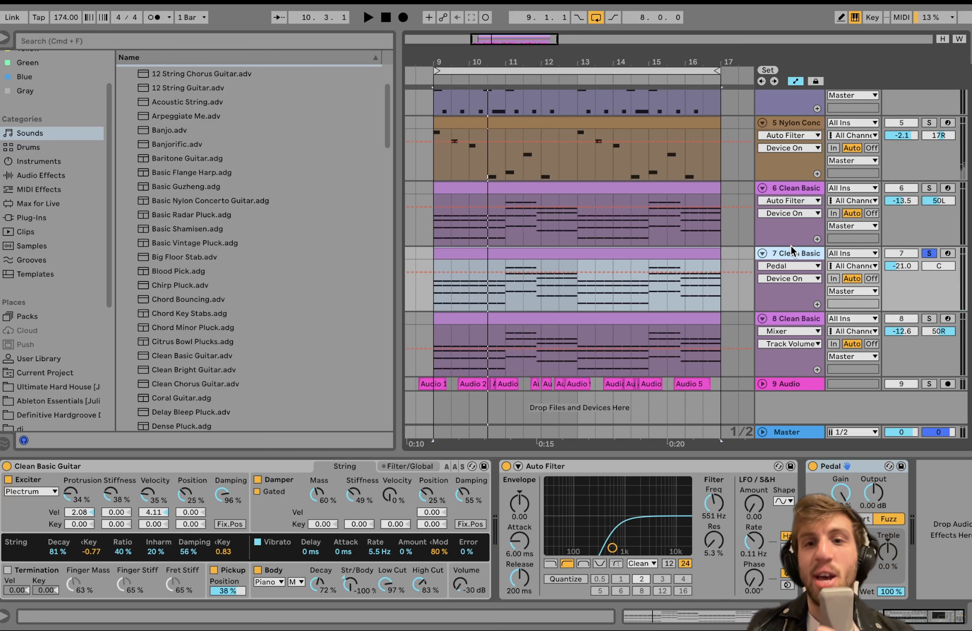
Select the 9 Audio track and unfold it to show its vocal waveforms and device chain.
{"action": "scroll", "coordinate": [791, 246], "scroll_direction": "up", "scroll_amount": 5}
{"action": "scroll", "coordinate": [791, 246], "scroll_direction": "down", "scroll_amount": 5}
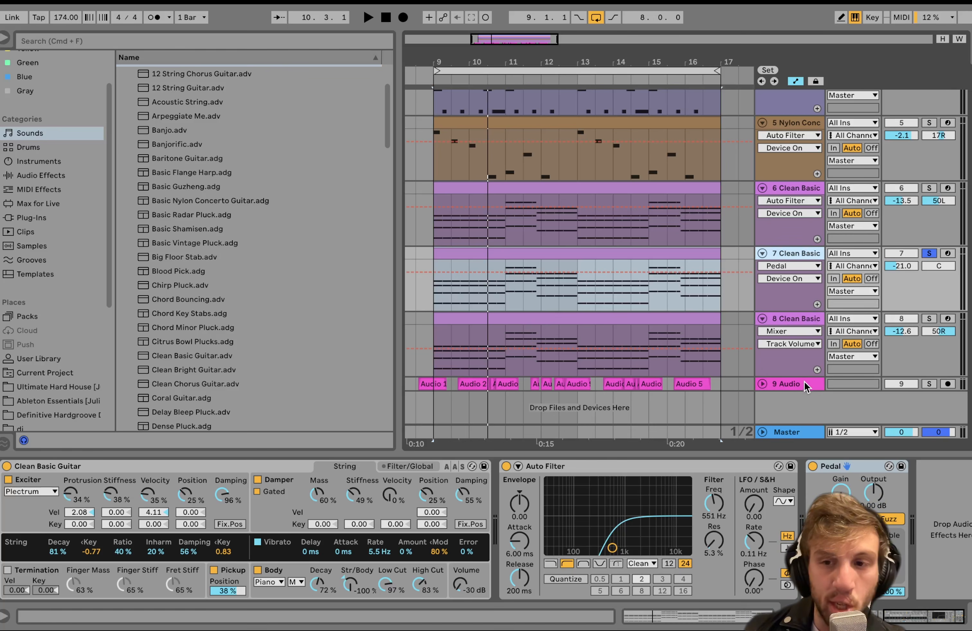
{"action": "left_click", "coordinate": [789, 383]}
{"action": "left_click", "coordinate": [762, 384]}
{"action": "scroll", "coordinate": [788, 386], "scroll_direction": "down", "scroll_amount": 3}
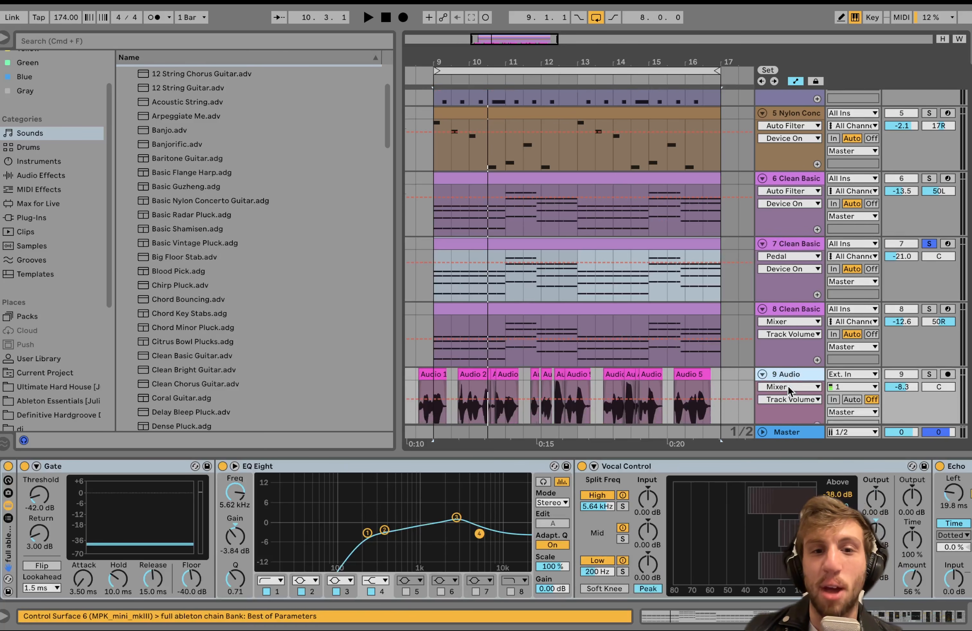
Solo the 9 Audio track, turn the arrangement loop off and play the vocals with effects from the Audio 12 clip.
{"action": "left_click", "coordinate": [929, 333]}
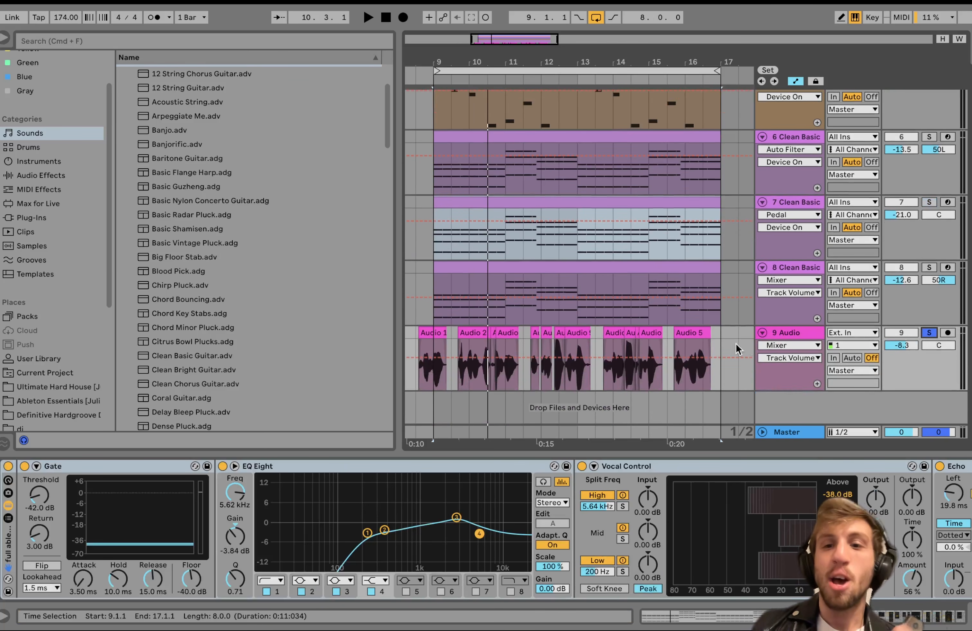
{"action": "left_click", "coordinate": [426, 334]}
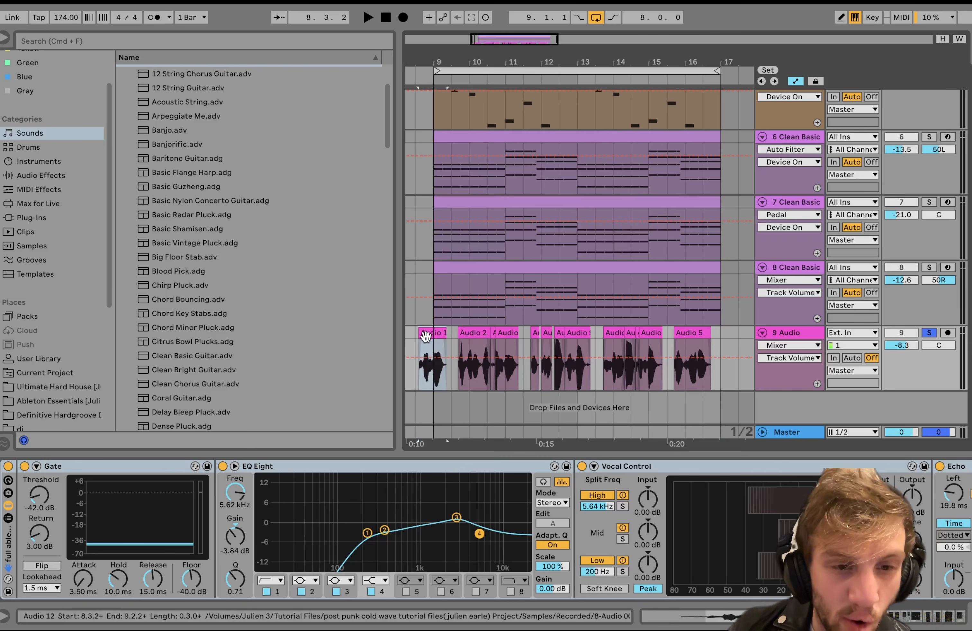
{"action": "key", "text": "space"}
{"action": "left_click", "coordinate": [599, 19]}
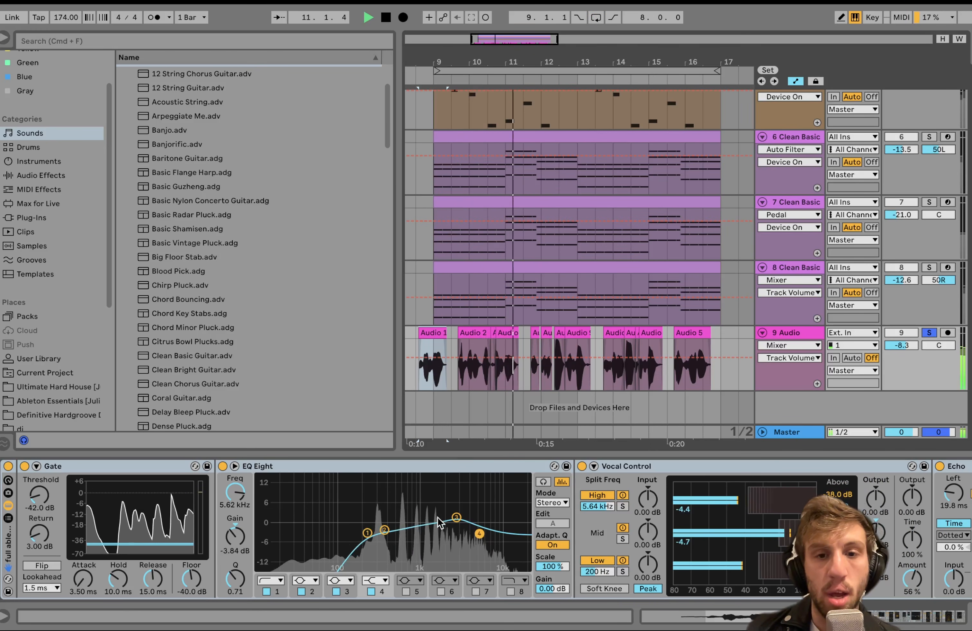
{"action": "left_click", "coordinate": [382, 530]}
{"action": "scroll", "coordinate": [379, 530], "scroll_direction": "right", "scroll_amount": 10}
{"action": "key", "text": "space"}
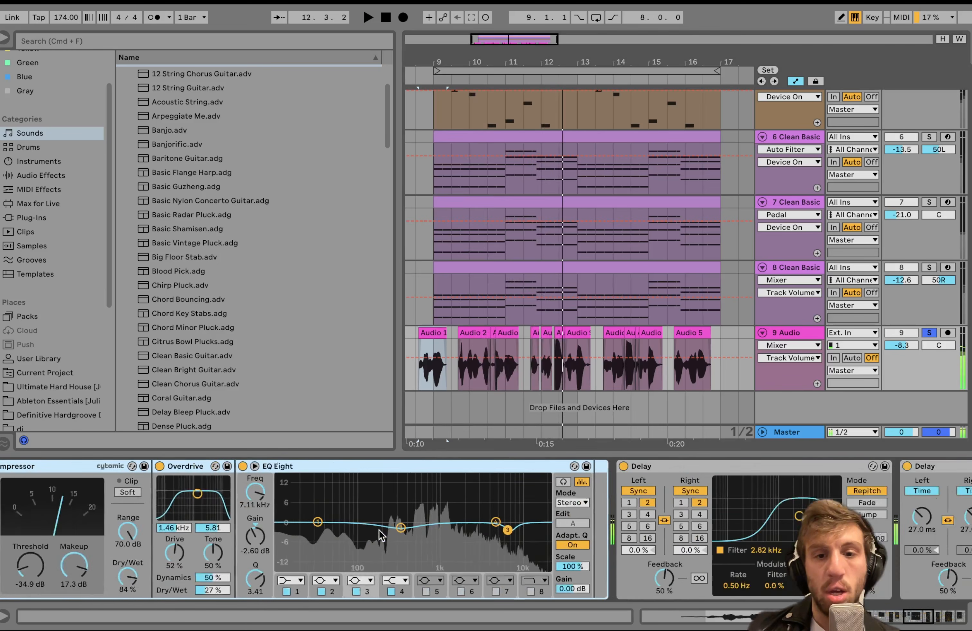
Select all devices in the vocal chain, from the Gate onward, and switch them off.
{"action": "scroll", "coordinate": [380, 533], "scroll_direction": "left", "scroll_amount": 10}
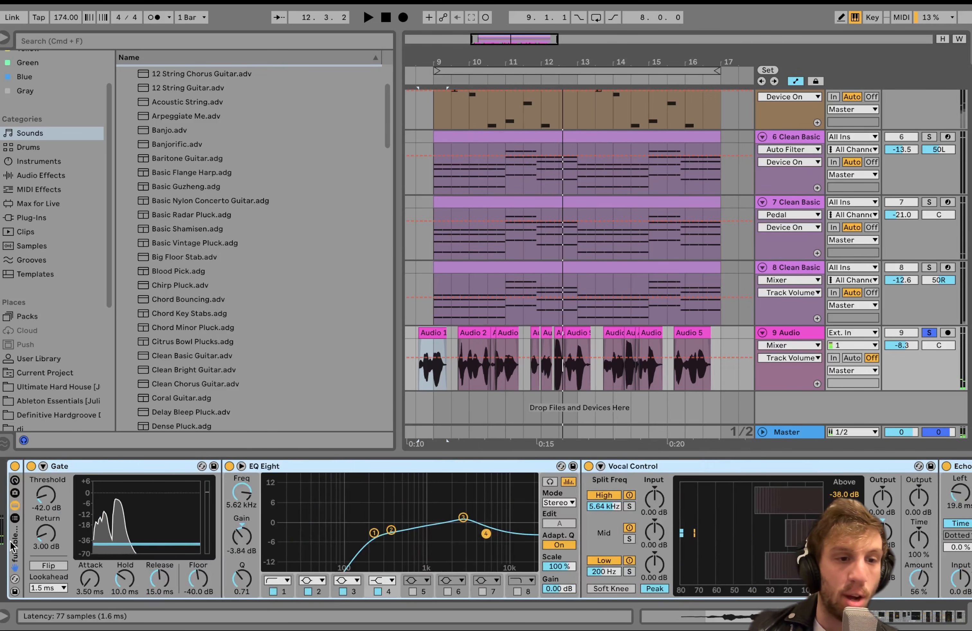
{"action": "right_click", "coordinate": [11, 543]}
{"action": "left_click", "coordinate": [38, 464]}
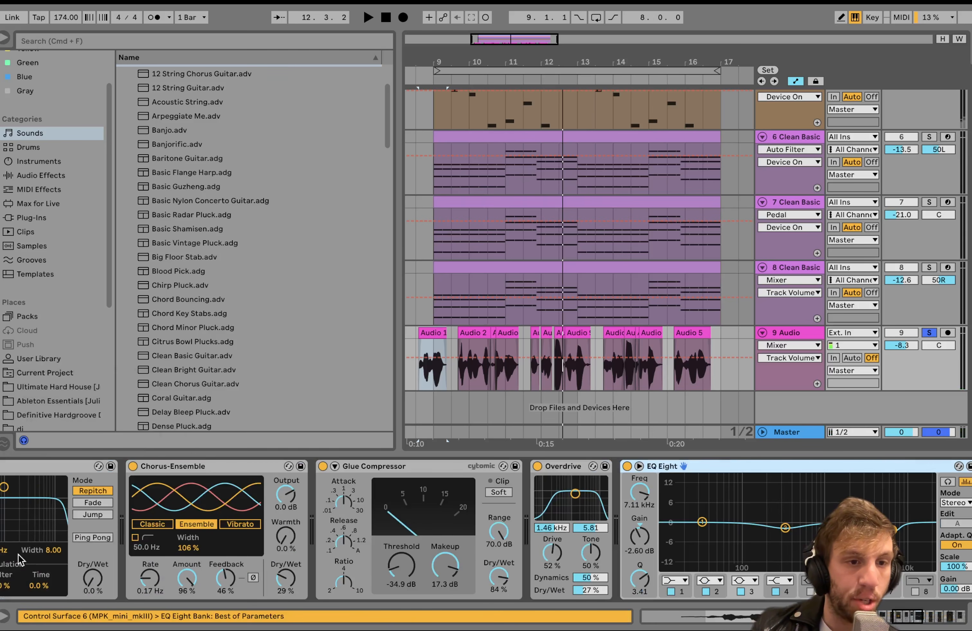
{"action": "left_click", "coordinate": [72, 468]}
{"action": "key", "text": "super+a"}
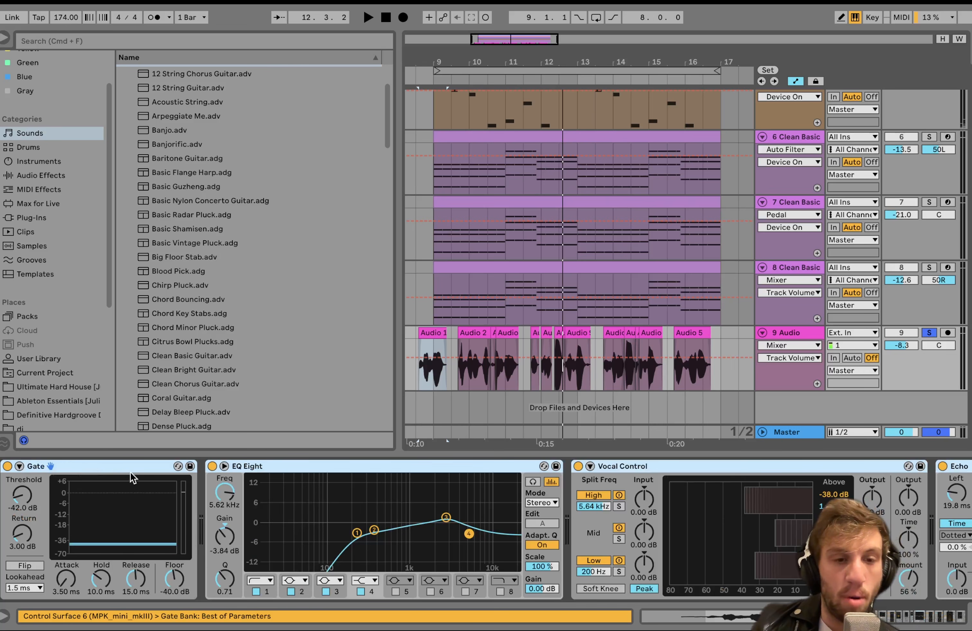
{"action": "left_click", "coordinate": [212, 466]}
Play the soloed dry vocals from the Audio 12 clip through to the last Audio 5 clip.
{"action": "key", "text": "space"}
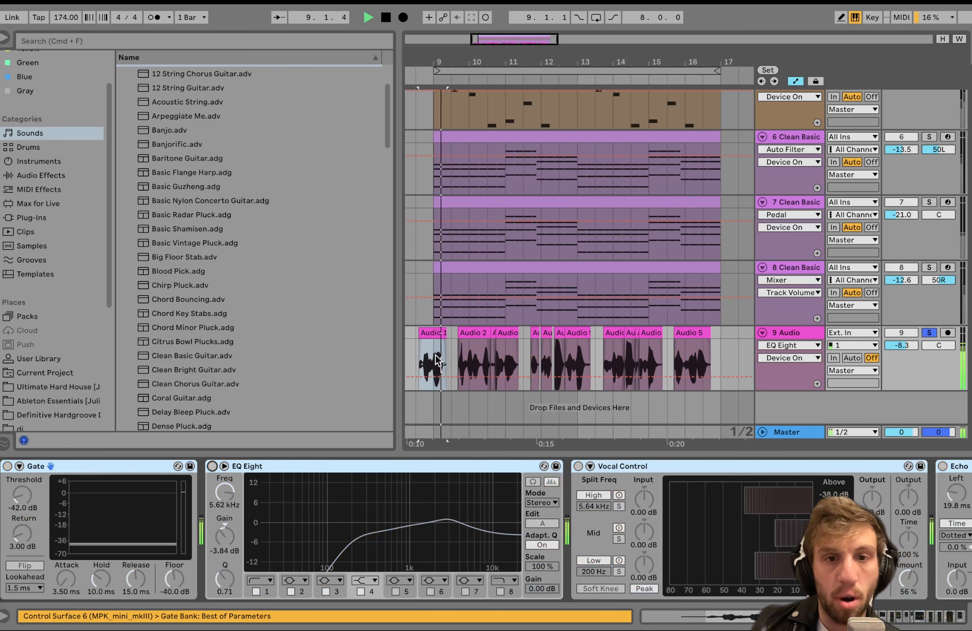
{"action": "scroll", "coordinate": [460, 356], "scroll_direction": "up", "scroll_amount": 6}
{"action": "scroll", "coordinate": [459, 356], "scroll_direction": "left", "scroll_amount": 4}
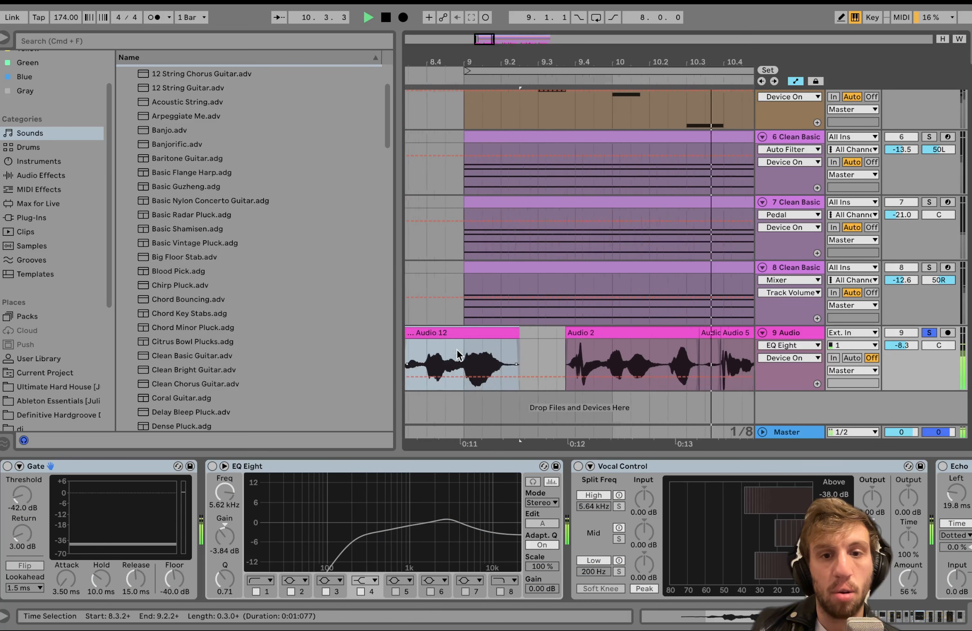
{"action": "scroll", "coordinate": [459, 356], "scroll_direction": "down", "scroll_amount": 7}
{"action": "scroll", "coordinate": [459, 356], "scroll_direction": "down", "scroll_amount": 5}
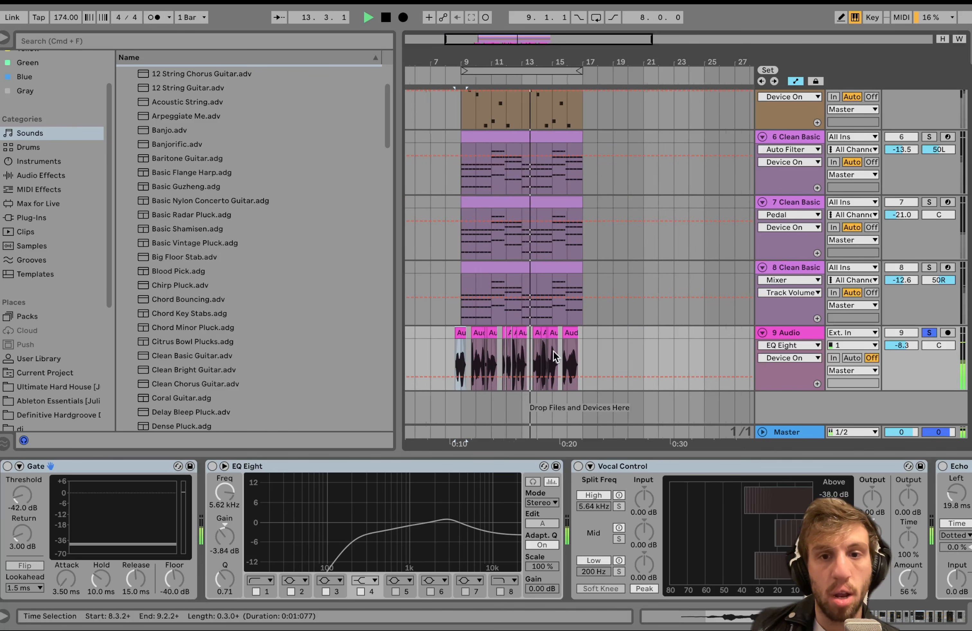
{"action": "scroll", "coordinate": [514, 282], "scroll_direction": "up", "scroll_amount": 6}
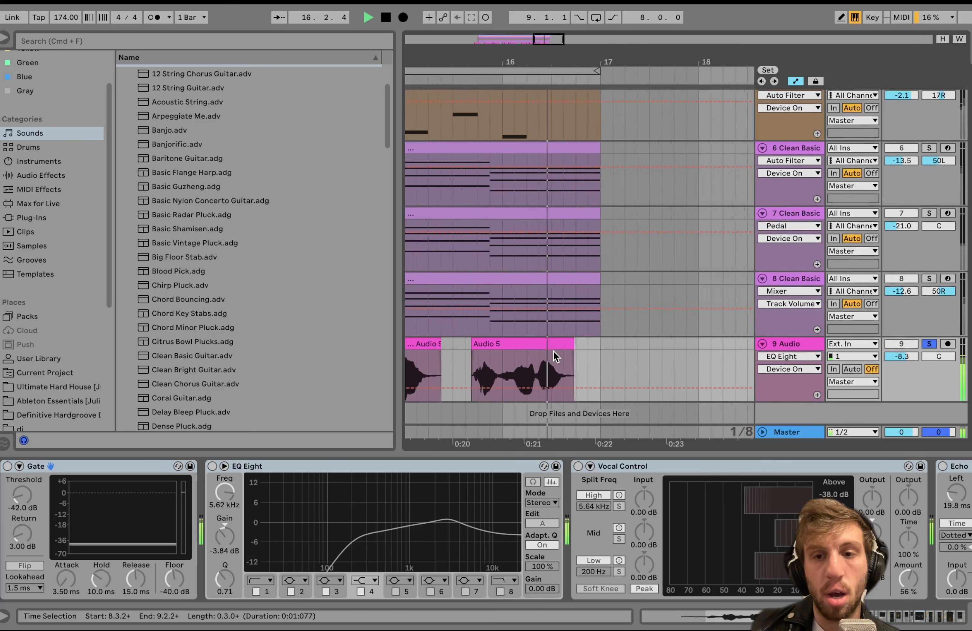
{"action": "key", "text": "space"}
Clear the solo on track 9, play the full mix with the dry vocals, and solo the track again.
{"action": "scroll", "coordinate": [556, 357], "scroll_direction": "down", "scroll_amount": 5}
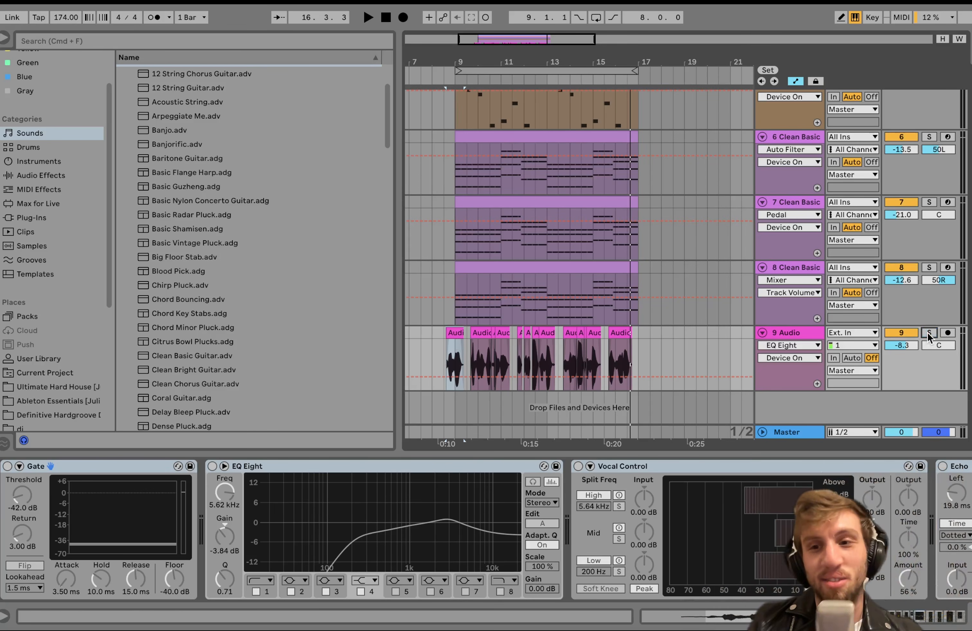
{"action": "key", "text": "space"}
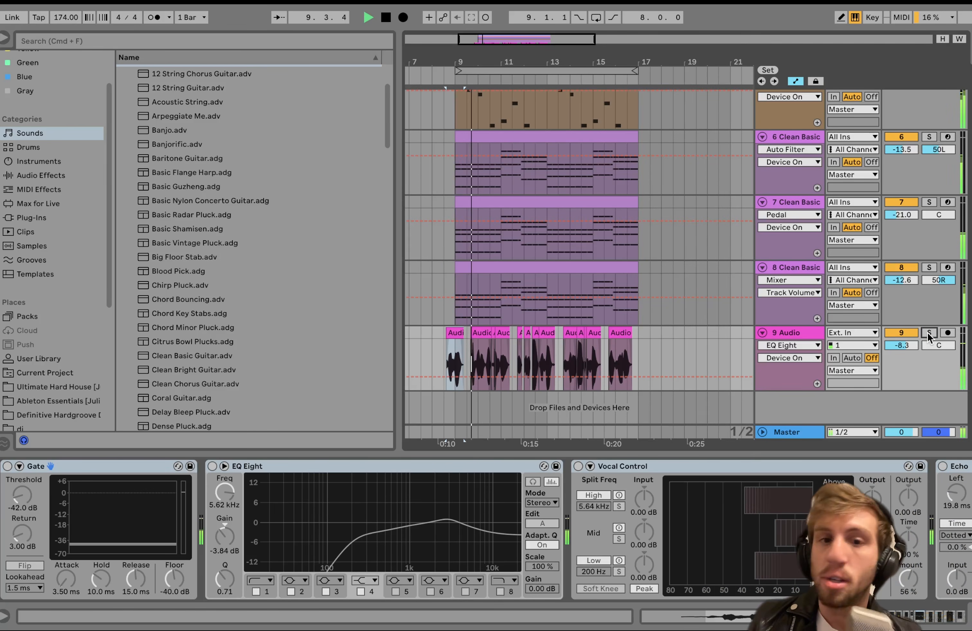
{"action": "key", "text": "space"}
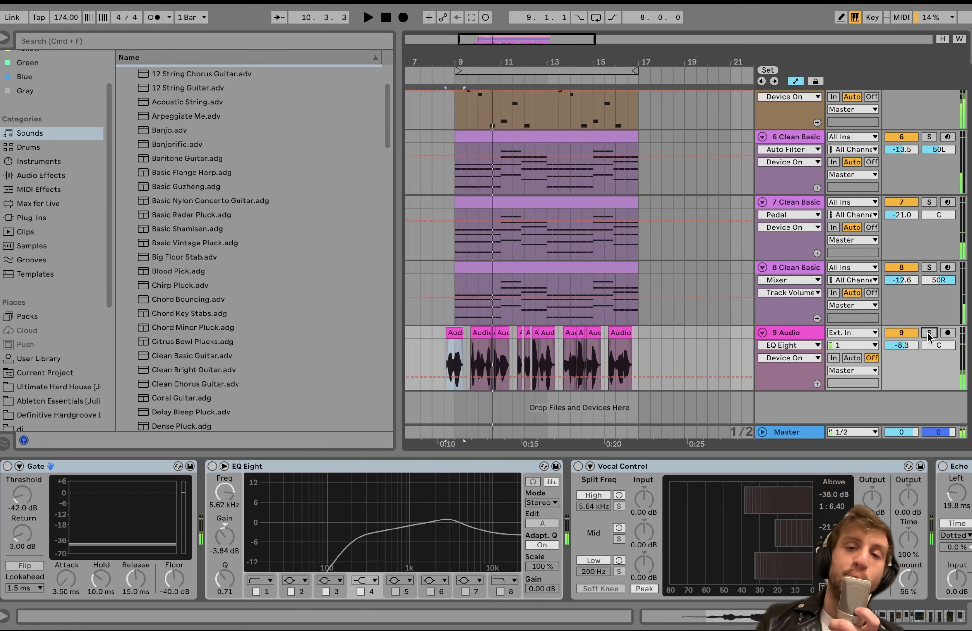
{"action": "left_click", "coordinate": [929, 334]}
Examine the cut vocal clips along the 9 Audio track, close up and across the whole eight-bar section.
{"action": "scroll", "coordinate": [460, 344], "scroll_direction": "up", "scroll_amount": 8}
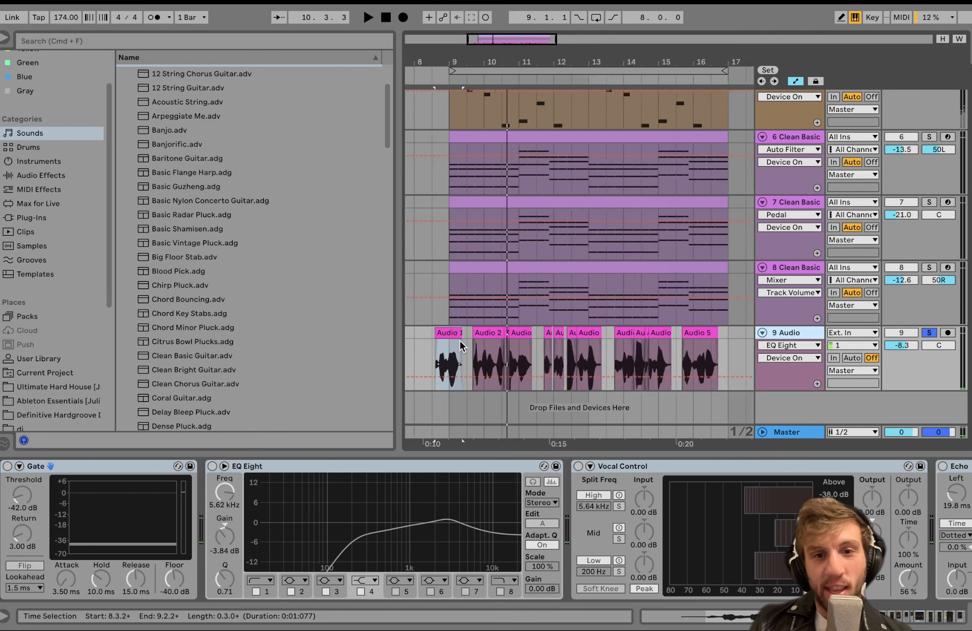
{"action": "scroll", "coordinate": [461, 344], "scroll_direction": "left", "scroll_amount": 2}
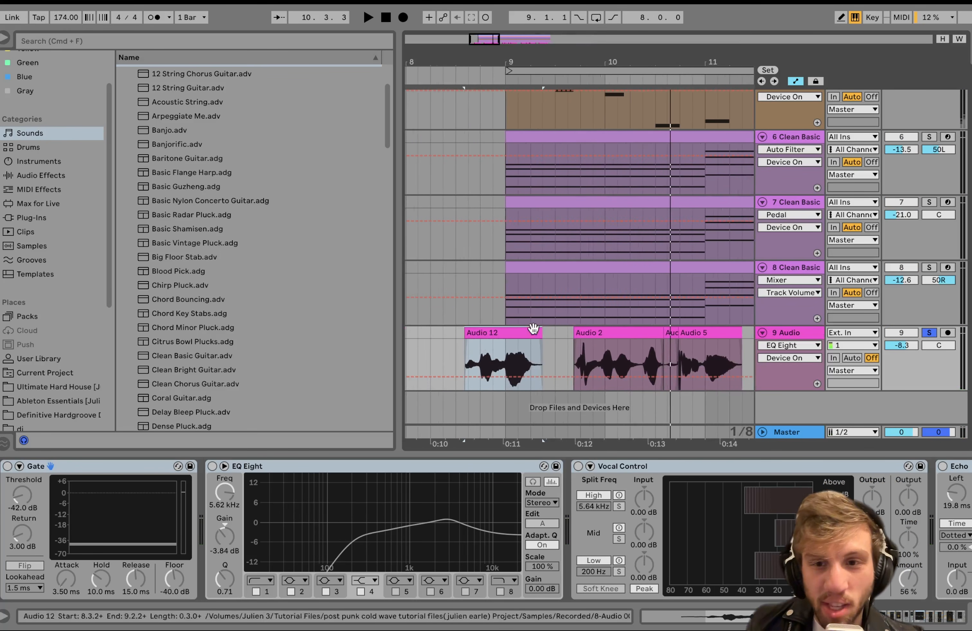
{"action": "scroll", "coordinate": [744, 351], "scroll_direction": "right", "scroll_amount": 5}
{"action": "scroll", "coordinate": [744, 349], "scroll_direction": "down", "scroll_amount": 4}
{"action": "scroll", "coordinate": [743, 345], "scroll_direction": "right", "scroll_amount": 3}
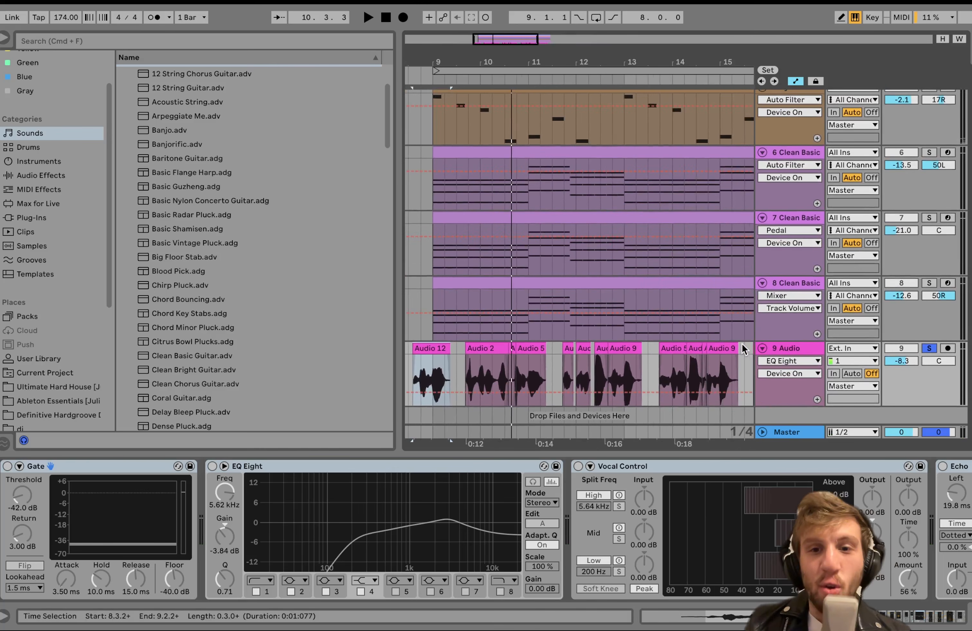
{"action": "scroll", "coordinate": [742, 345], "scroll_direction": "down", "scroll_amount": 4}
{"action": "scroll", "coordinate": [743, 345], "scroll_direction": "right", "scroll_amount": 3}
{"action": "scroll", "coordinate": [742, 345], "scroll_direction": "down", "scroll_amount": 1}
{"action": "scroll", "coordinate": [743, 344], "scroll_direction": "left", "scroll_amount": 1}
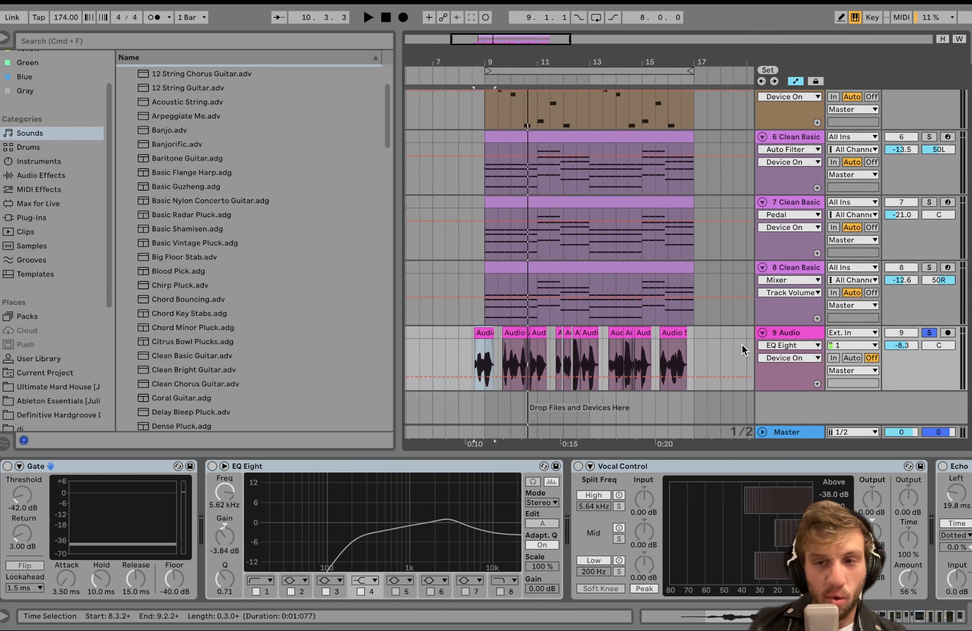
{"action": "left_click", "coordinate": [804, 332]}
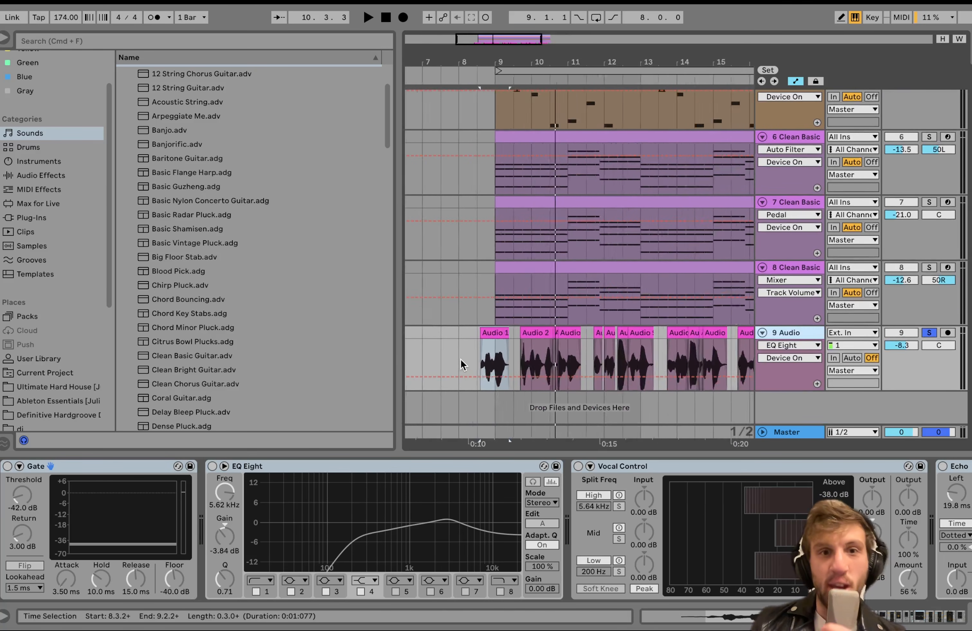
{"action": "scroll", "coordinate": [462, 364], "scroll_direction": "up", "scroll_amount": 5}
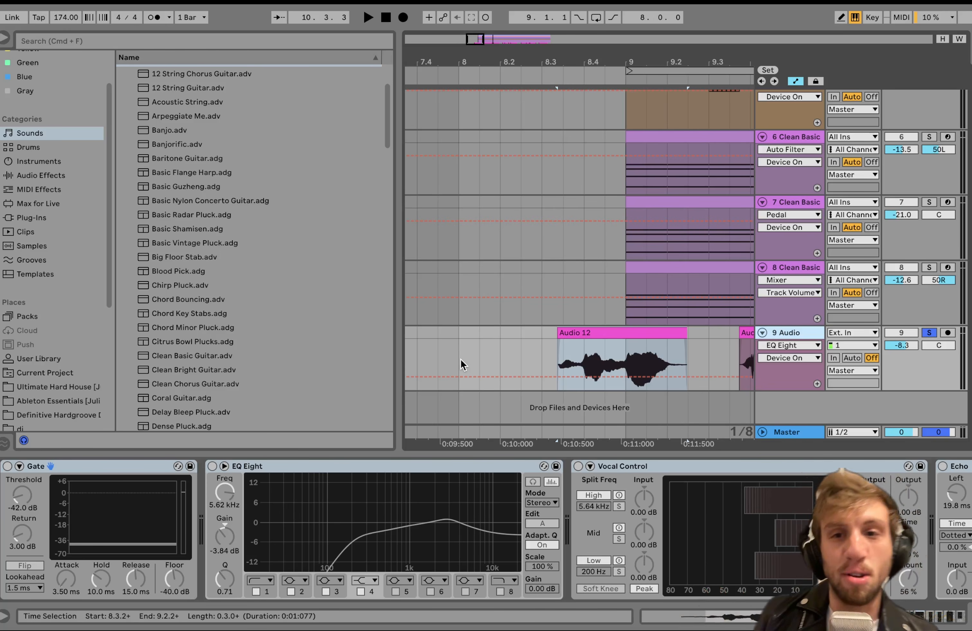
{"action": "scroll", "coordinate": [610, 296], "scroll_direction": "down", "scroll_amount": 5}
{"action": "scroll", "coordinate": [610, 296], "scroll_direction": "right", "scroll_amount": 4}
{"action": "scroll", "coordinate": [610, 296], "scroll_direction": "up", "scroll_amount": 1}
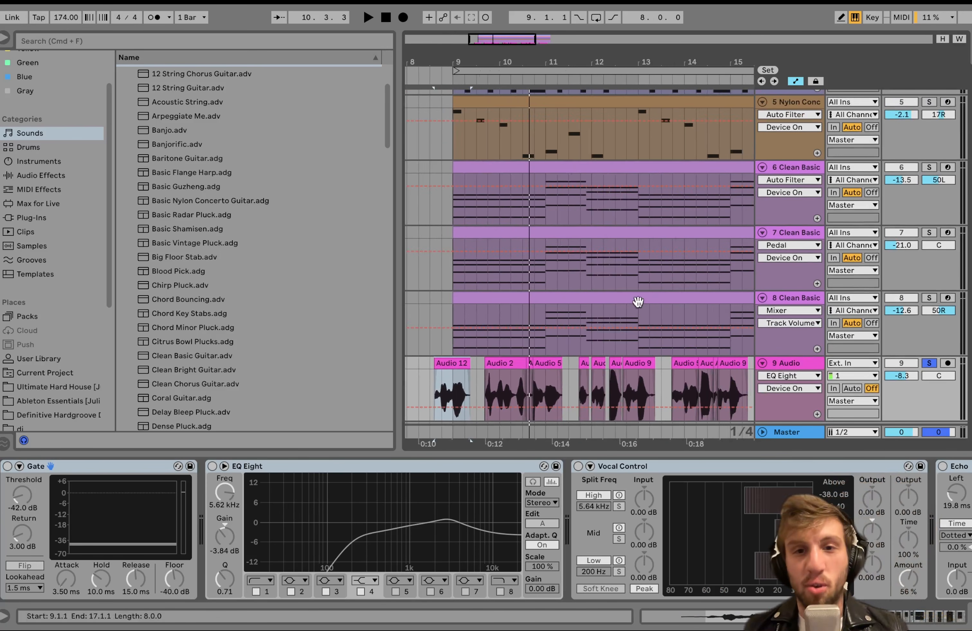
Loop the eight-bar span of track 8's Clean Basic clip, starting at bar 9.
{"action": "left_click", "coordinate": [576, 296]}
{"action": "scroll", "coordinate": [582, 300], "scroll_direction": "down", "scroll_amount": 5}
{"action": "key", "text": "super+l"}
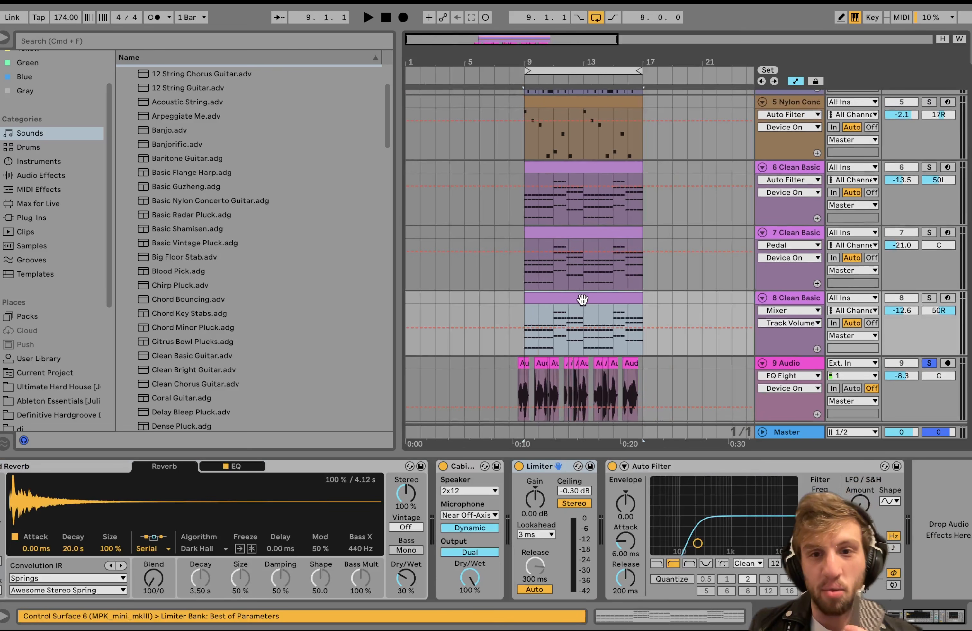
Select the Audio 12 clip on the 9 Audio track and inspect where its waveform crosses the loop start.
{"action": "scroll", "coordinate": [546, 350], "scroll_direction": "up", "scroll_amount": 5}
{"action": "scroll", "coordinate": [546, 350], "scroll_direction": "down", "scroll_amount": 2}
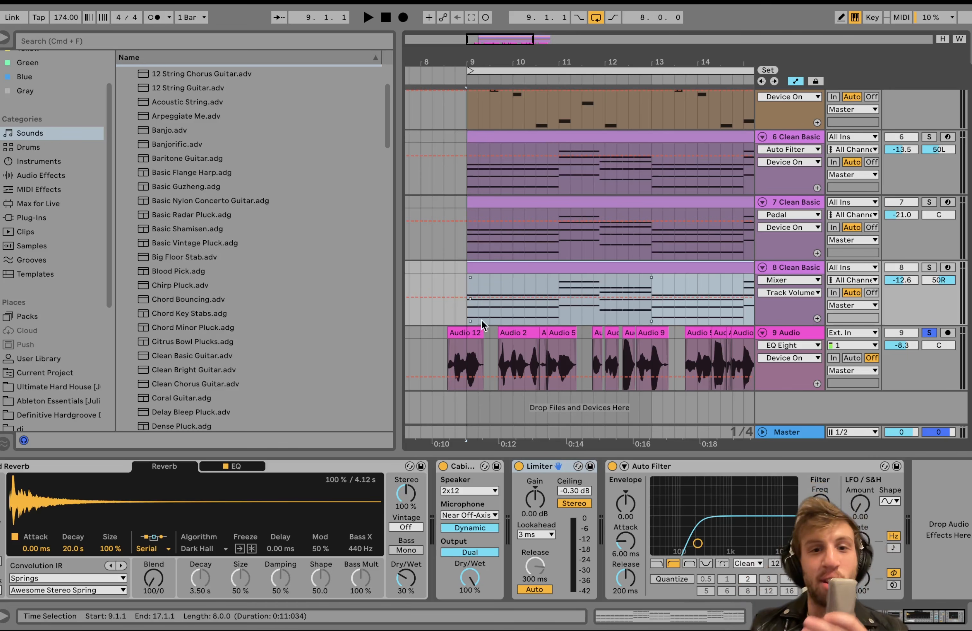
{"action": "left_click", "coordinate": [459, 331]}
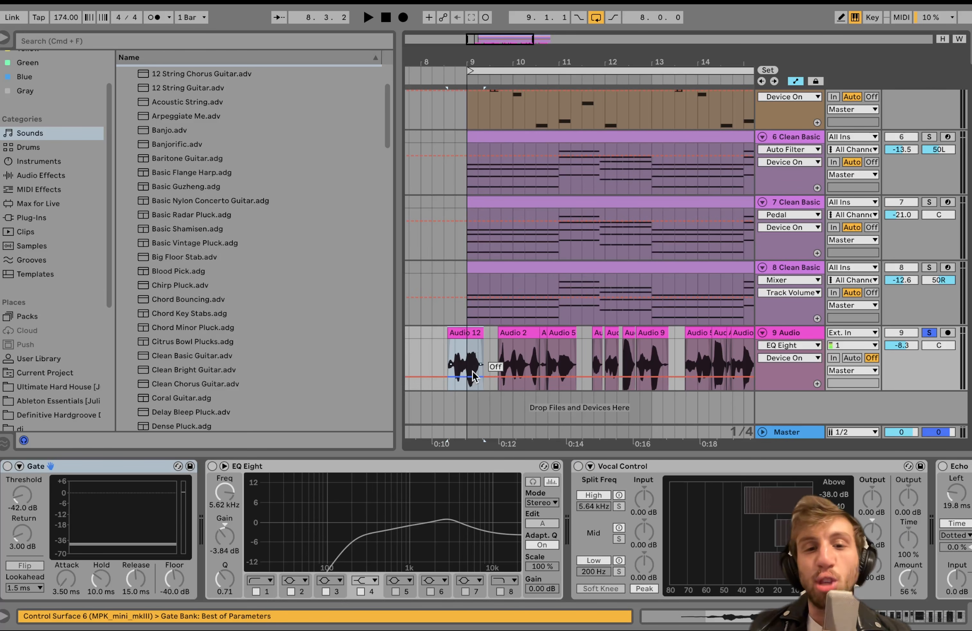
{"action": "scroll", "coordinate": [465, 354], "scroll_direction": "up", "scroll_amount": 10}
{"action": "scroll", "coordinate": [465, 354], "scroll_direction": "down", "scroll_amount": 3}
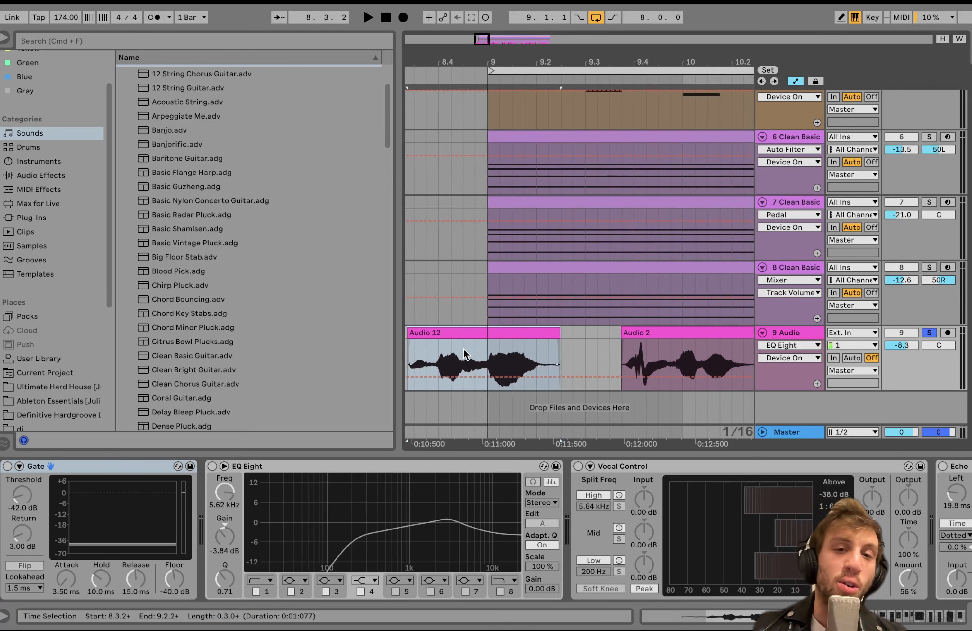
{"action": "scroll", "coordinate": [464, 354], "scroll_direction": "down", "scroll_amount": 8}
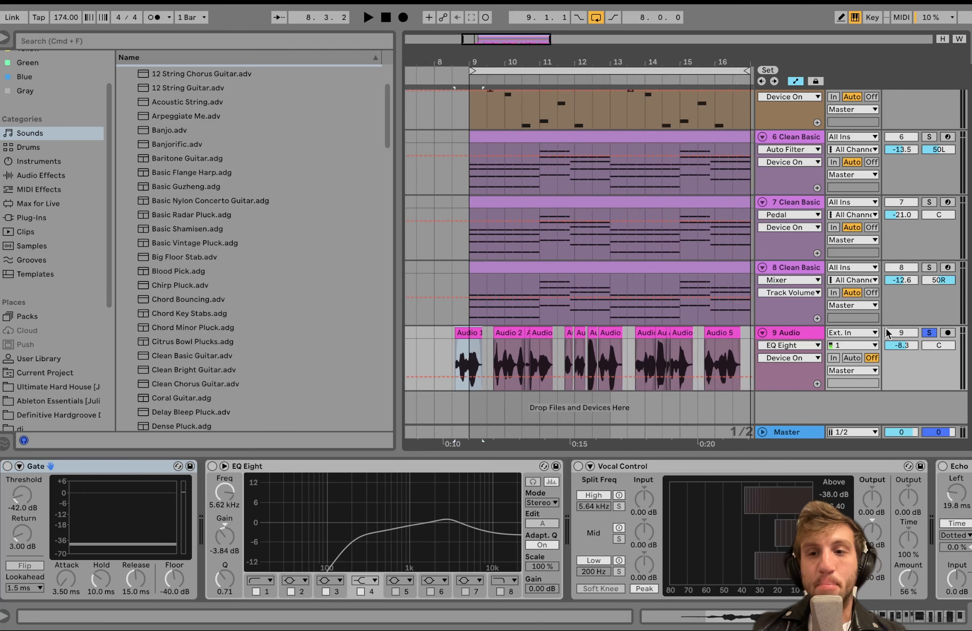
Clear track 9's solo, mute its vocals, and play the instrumental loop from track 8's clip.
{"action": "left_click", "coordinate": [657, 266]}
{"action": "scroll", "coordinate": [660, 268], "scroll_direction": "down", "scroll_amount": 5}
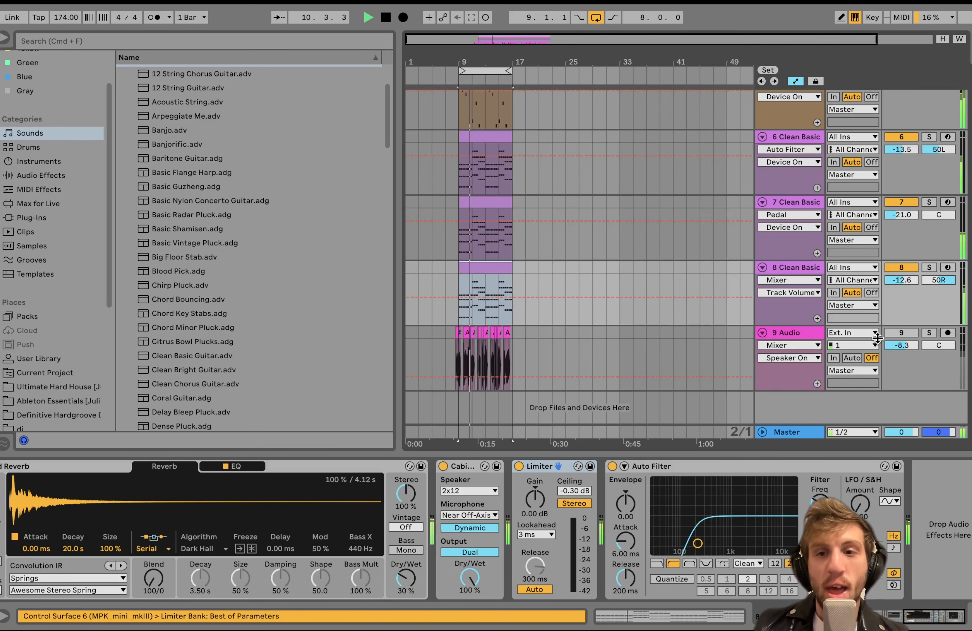
{"action": "key", "text": "space"}
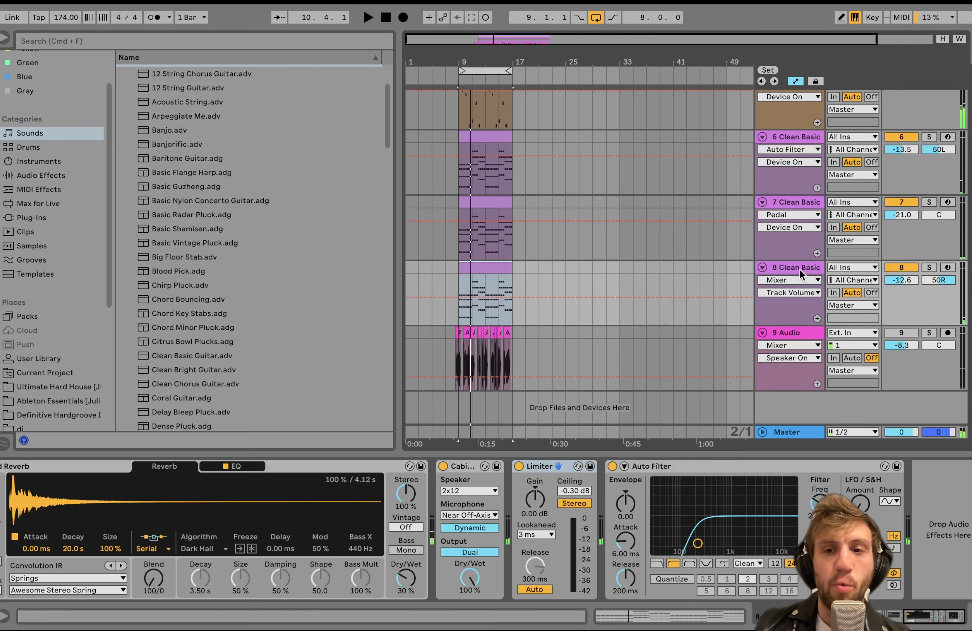
{"action": "key", "text": "space"}
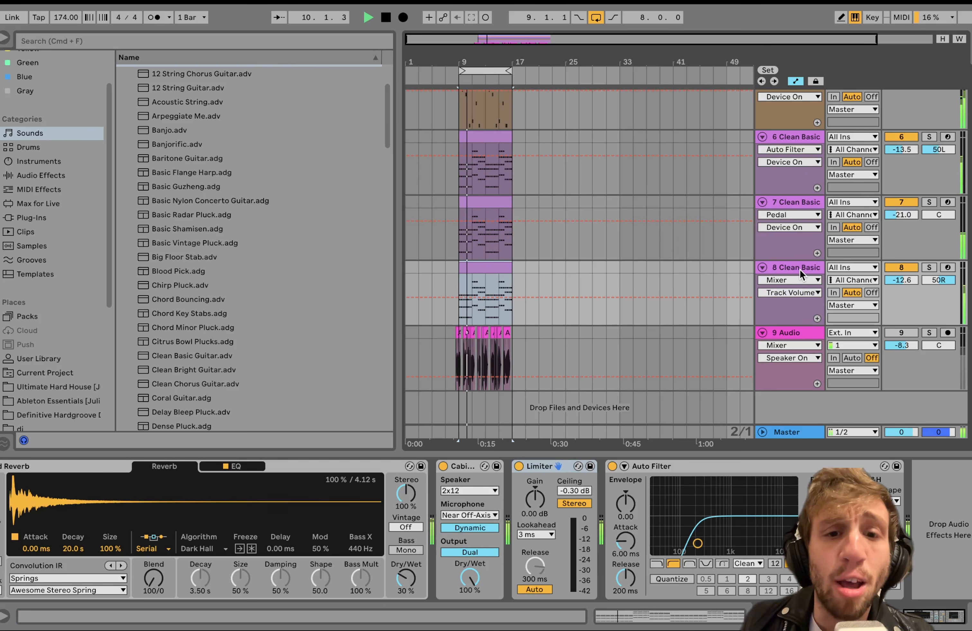
{"action": "key", "text": "space"}
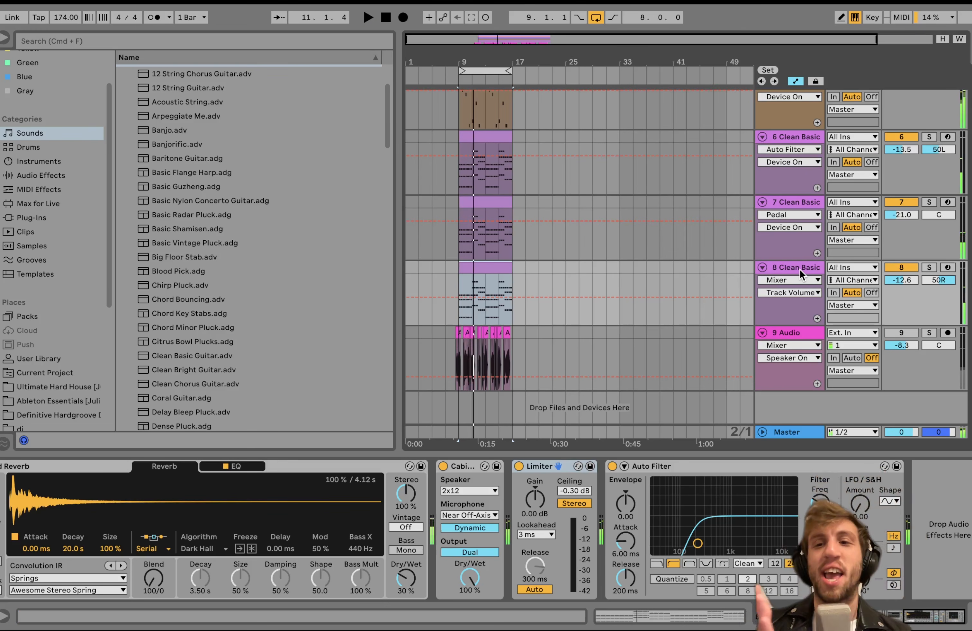
Select the short vocal clip between Audio 2 and Audio 5 near bar 10.3 and examine its waveform.
{"action": "scroll", "coordinate": [463, 345], "scroll_direction": "up", "scroll_amount": 10}
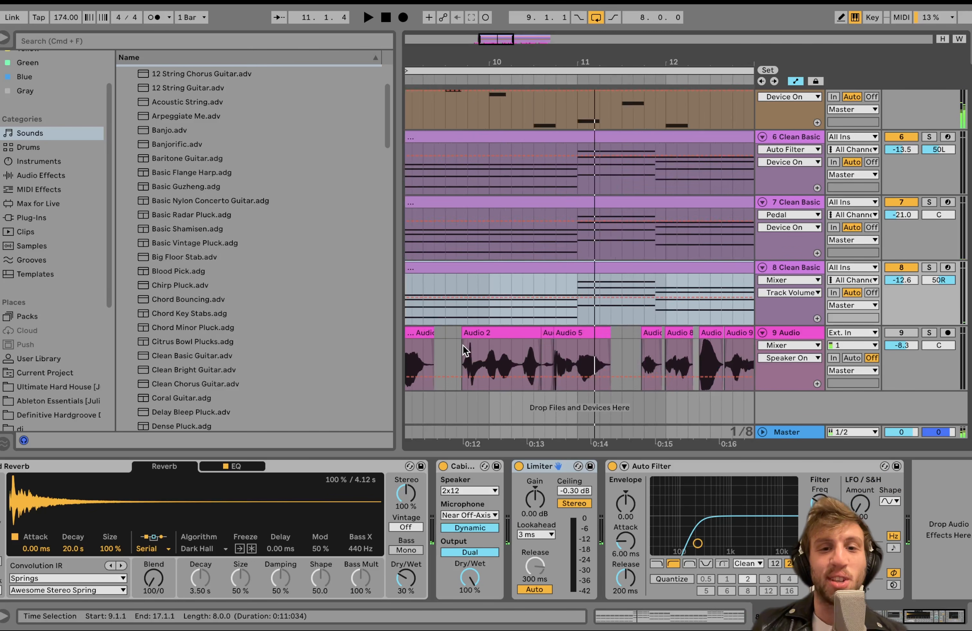
{"action": "scroll", "coordinate": [562, 345], "scroll_direction": "up", "scroll_amount": 4}
{"action": "left_click", "coordinate": [614, 359]}
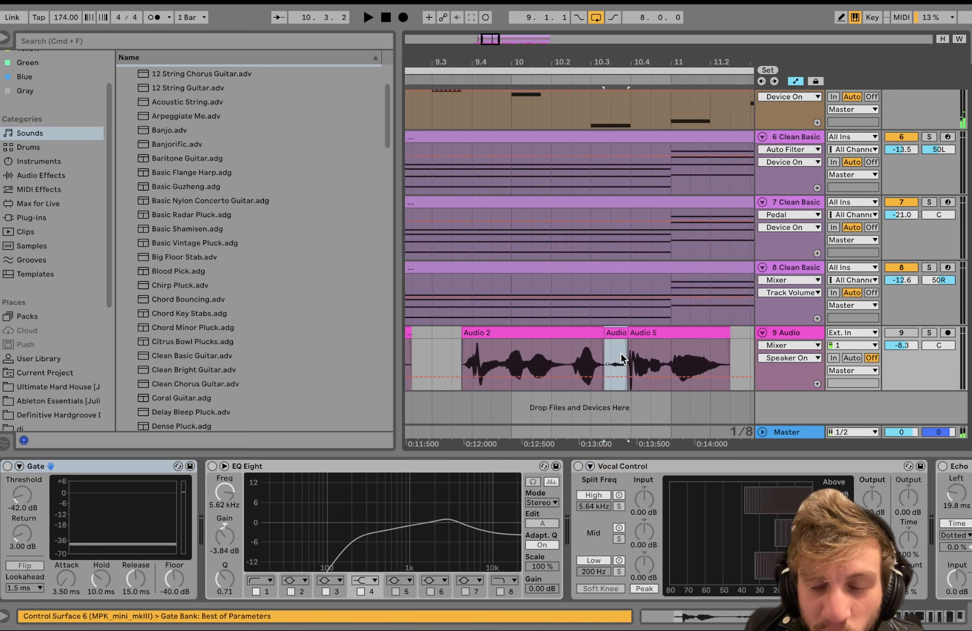
{"action": "scroll", "coordinate": [623, 359], "scroll_direction": "up", "scroll_amount": 5}
{"action": "scroll", "coordinate": [615, 355], "scroll_direction": "down", "scroll_amount": 15}
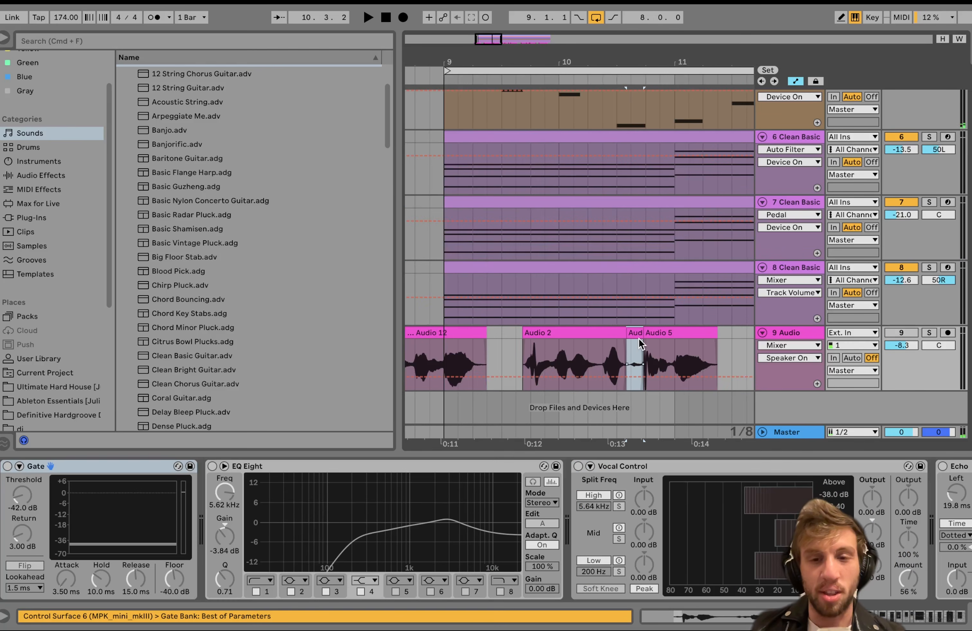
{"action": "scroll", "coordinate": [504, 347], "scroll_direction": "up", "scroll_amount": 8}
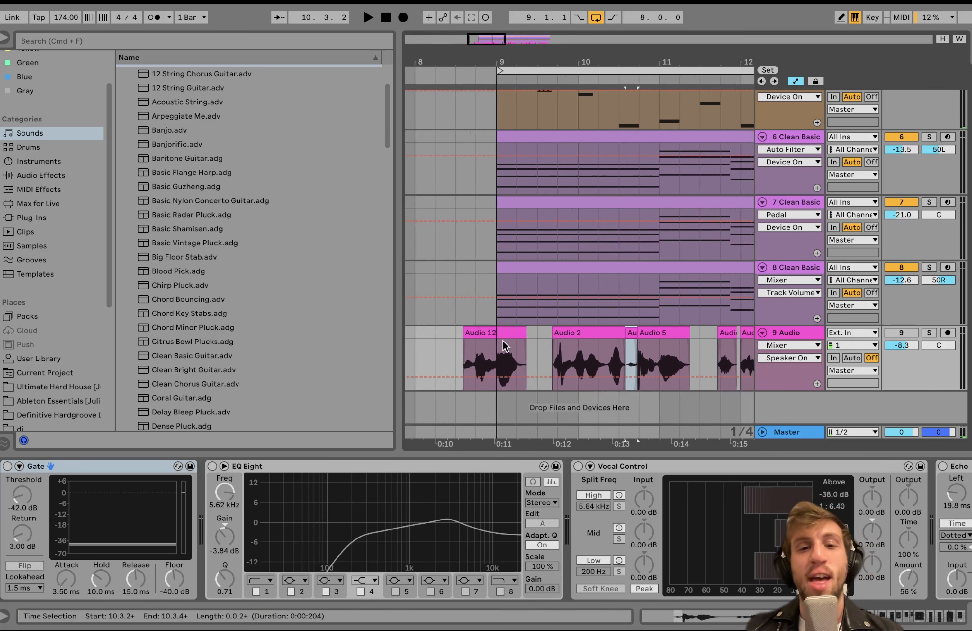
Select the Audio 12 clip, review the vocal arrangement across all eight bars, and select the 9 Audio track.
{"action": "left_click", "coordinate": [492, 334]}
{"action": "scroll", "coordinate": [488, 335], "scroll_direction": "down", "scroll_amount": 5}
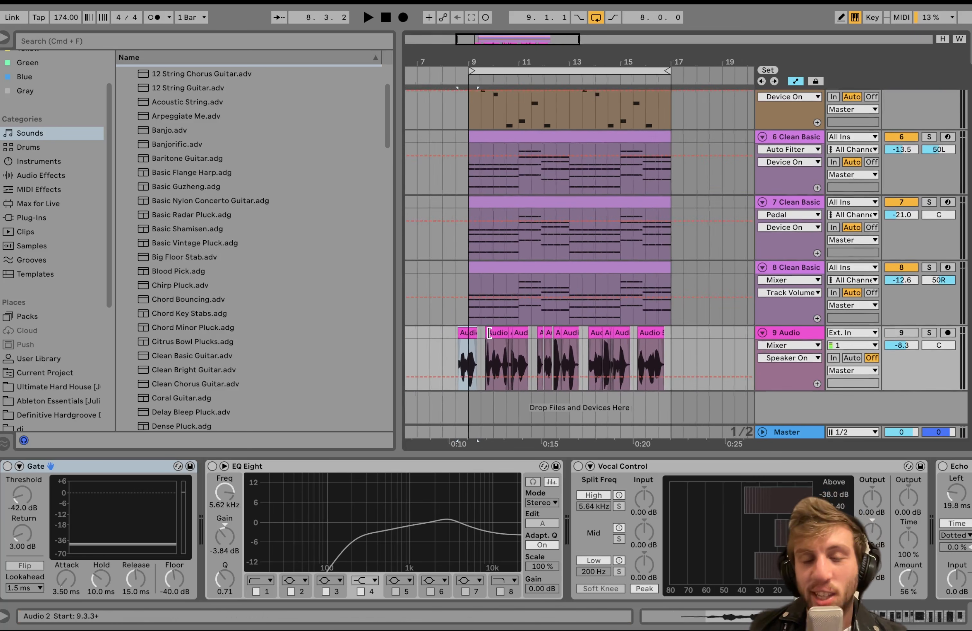
{"action": "scroll", "coordinate": [486, 333], "scroll_direction": "up", "scroll_amount": 4}
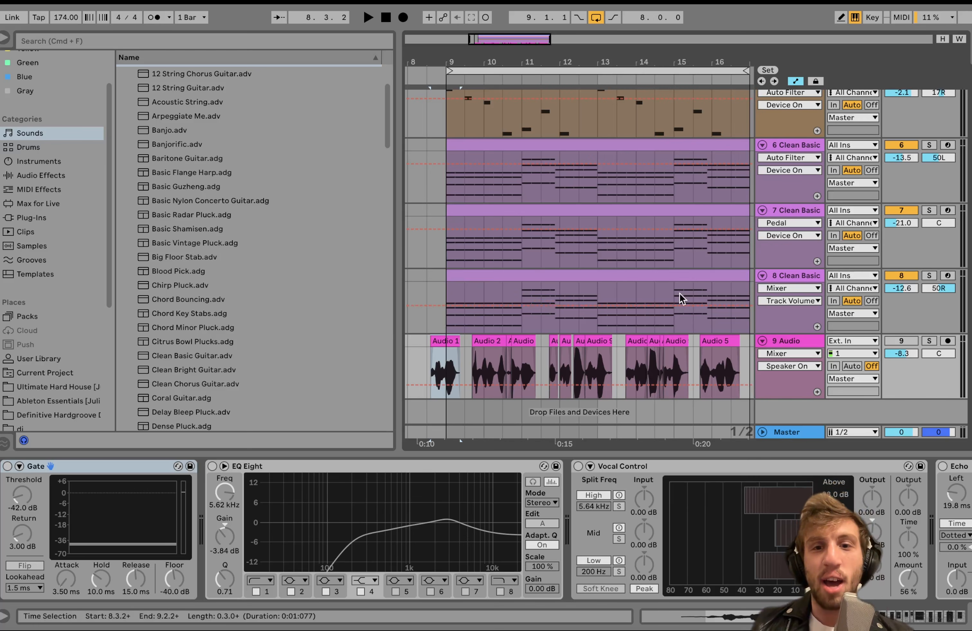
{"action": "scroll", "coordinate": [680, 294], "scroll_direction": "right", "scroll_amount": 3}
{"action": "scroll", "coordinate": [680, 294], "scroll_direction": "down", "scroll_amount": 3}
{"action": "scroll", "coordinate": [680, 293], "scroll_direction": "left", "scroll_amount": 2}
{"action": "scroll", "coordinate": [680, 294], "scroll_direction": "down", "scroll_amount": 2}
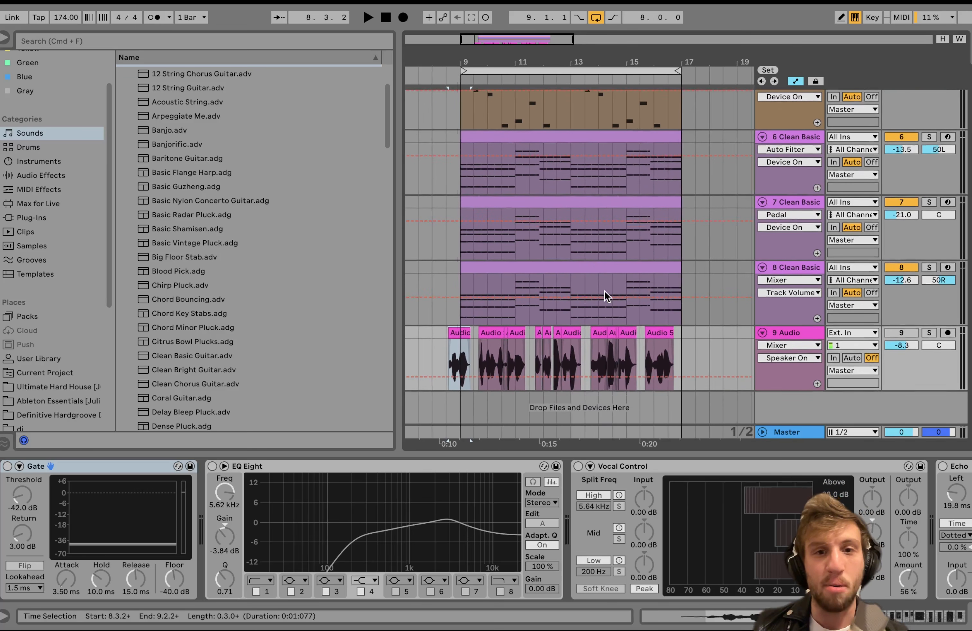
{"action": "left_click", "coordinate": [795, 338]}
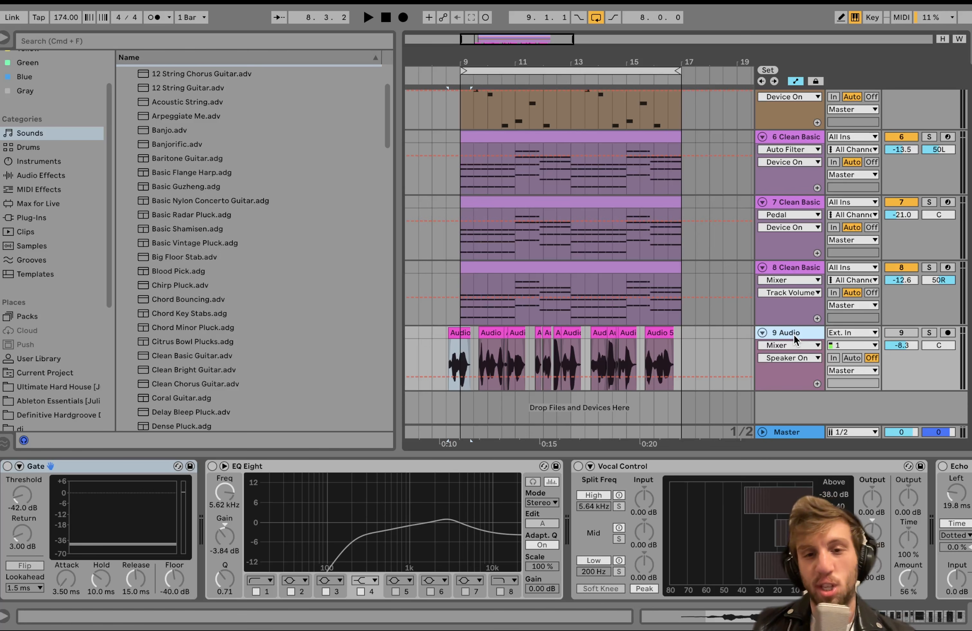
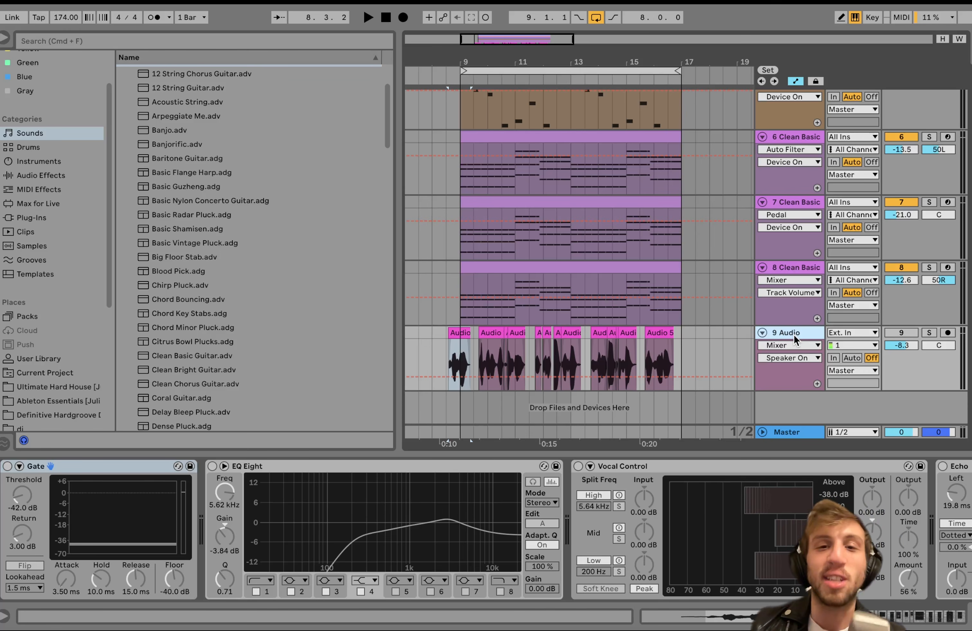
Examine the cut vocal clips on the 9 Audio track across bars 9 to 17.
{"action": "scroll", "coordinate": [493, 351], "scroll_direction": "up", "scroll_amount": 6}
{"action": "scroll", "coordinate": [493, 350], "scroll_direction": "down", "scroll_amount": 3}
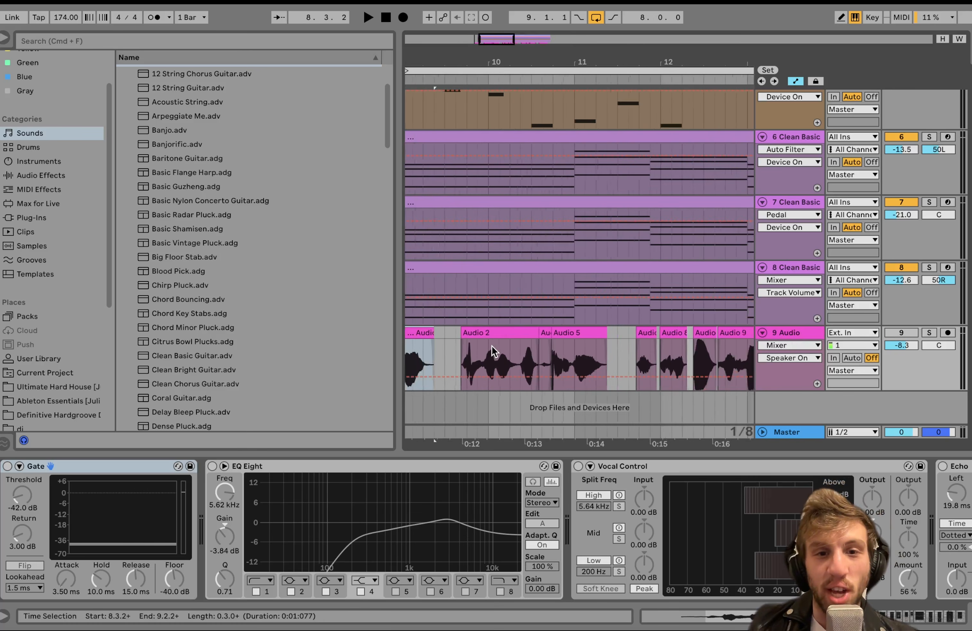
{"action": "scroll", "coordinate": [508, 361], "scroll_direction": "down", "scroll_amount": 5}
{"action": "scroll", "coordinate": [509, 360], "scroll_direction": "up", "scroll_amount": 6}
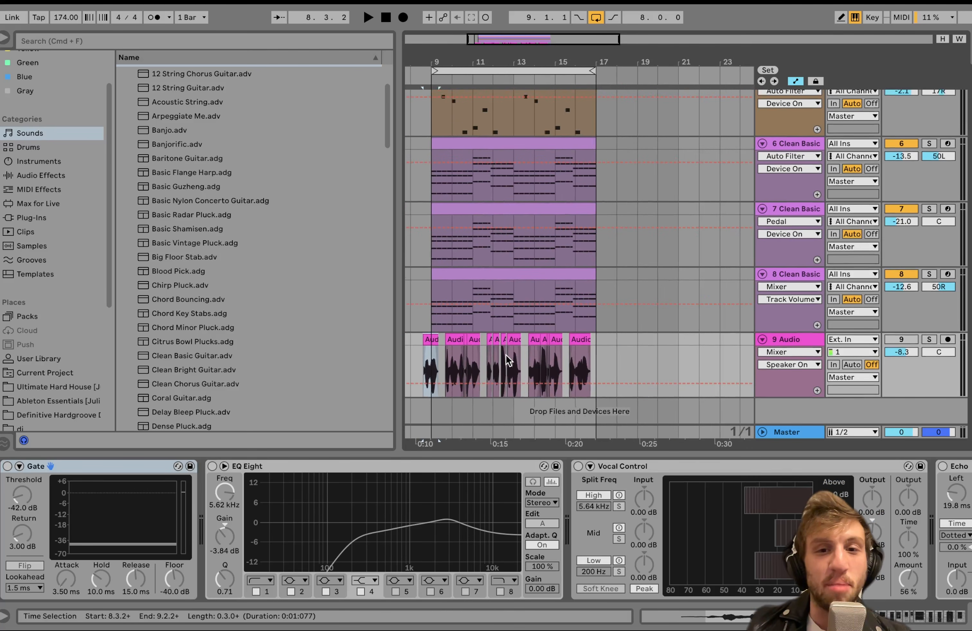
{"action": "scroll", "coordinate": [509, 361], "scroll_direction": "down", "scroll_amount": 2}
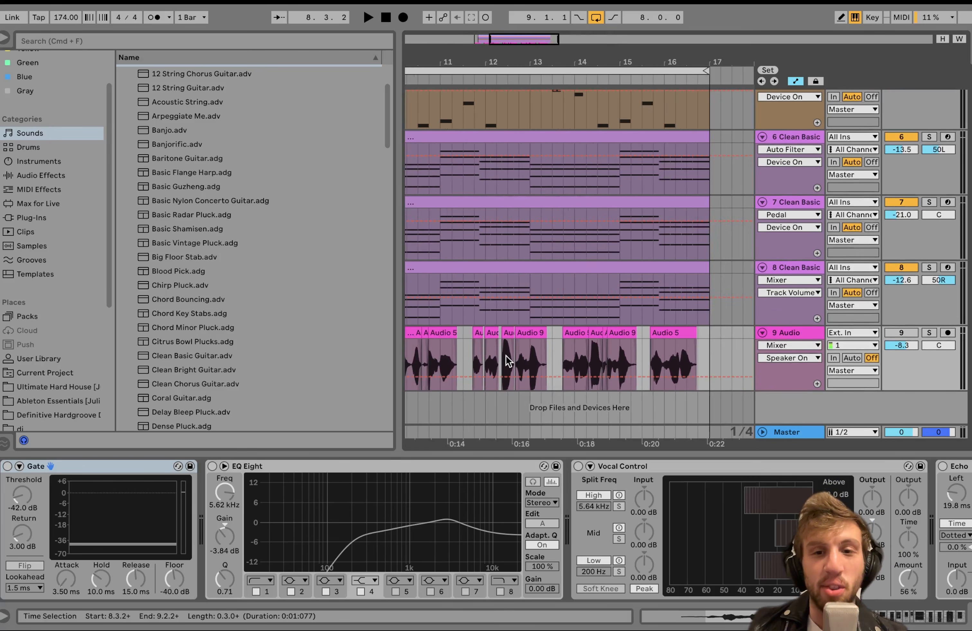
{"action": "scroll", "coordinate": [590, 360], "scroll_direction": "down", "scroll_amount": 2}
{"action": "scroll", "coordinate": [590, 361], "scroll_direction": "up", "scroll_amount": 1}
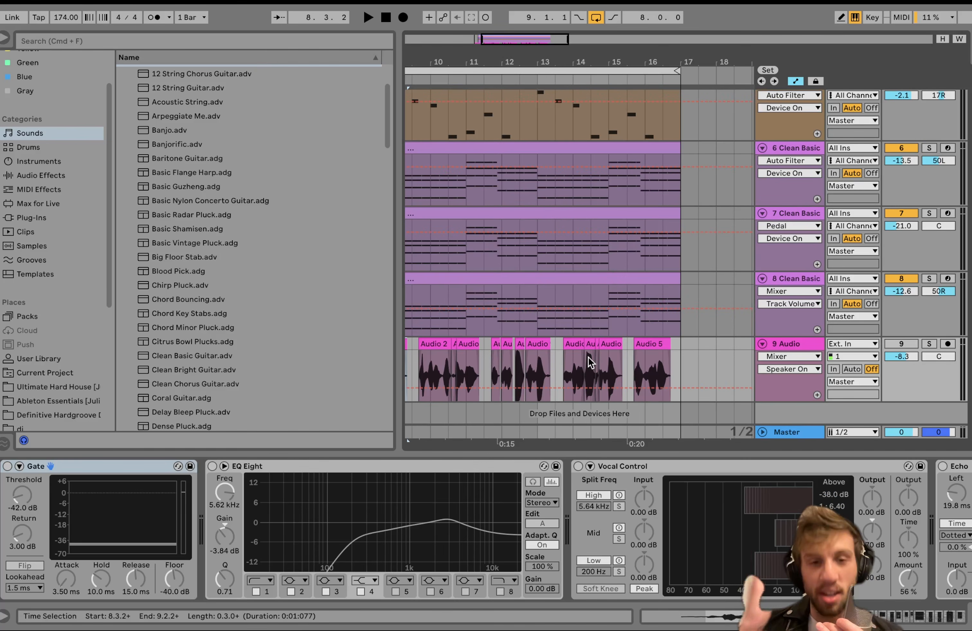
{"action": "scroll", "coordinate": [590, 363], "scroll_direction": "down", "scroll_amount": 4}
{"action": "scroll", "coordinate": [589, 362], "scroll_direction": "up", "scroll_amount": 4}
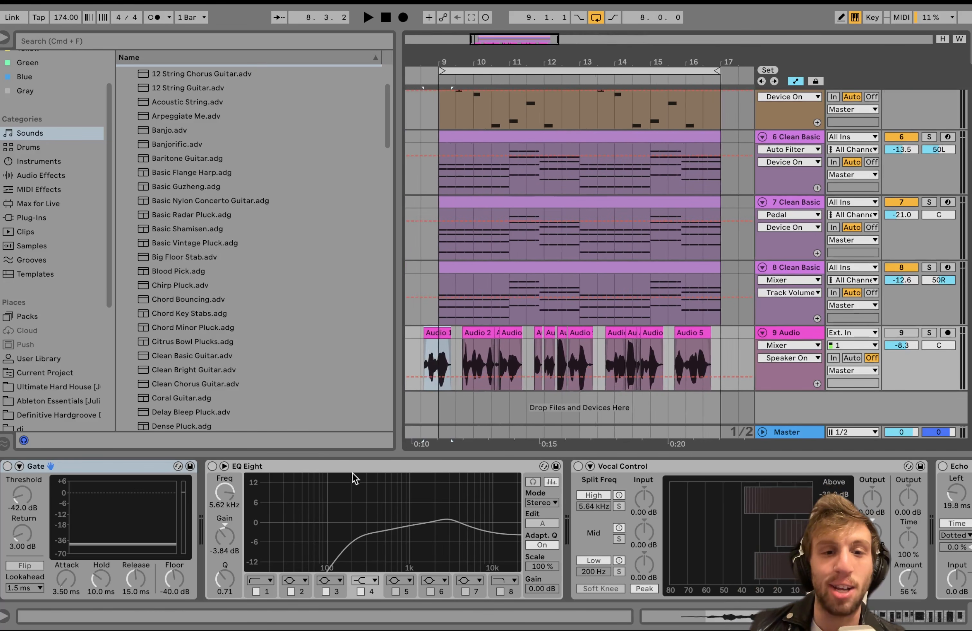
Enable the Gate on the 9 Audio track, solo the track and listen to the gated vocal.
{"action": "left_click", "coordinate": [348, 468]}
{"action": "left_click", "coordinate": [139, 472]}
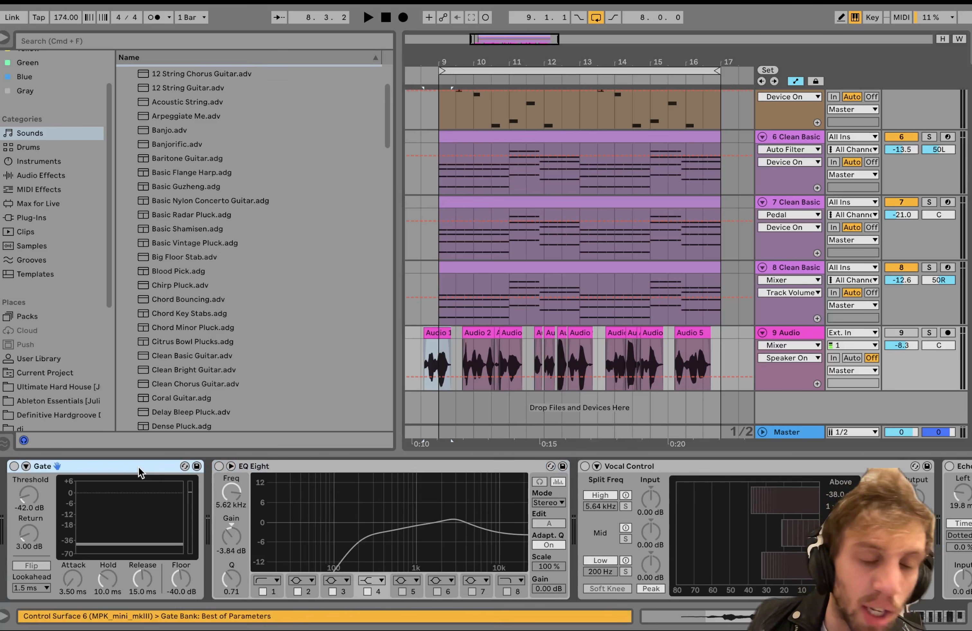
{"action": "left_click", "coordinate": [13, 466]}
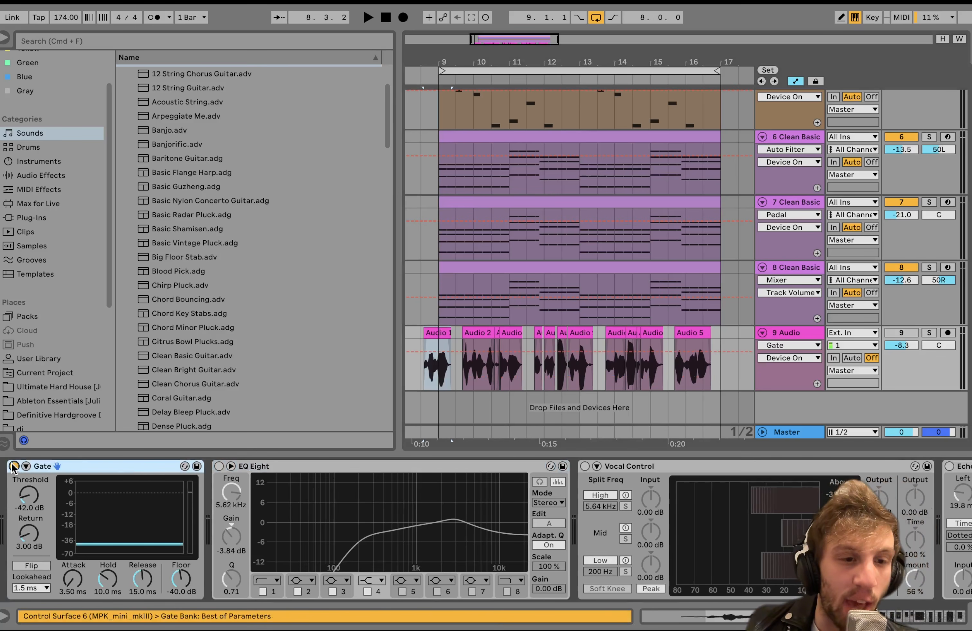
{"action": "key", "text": "space"}
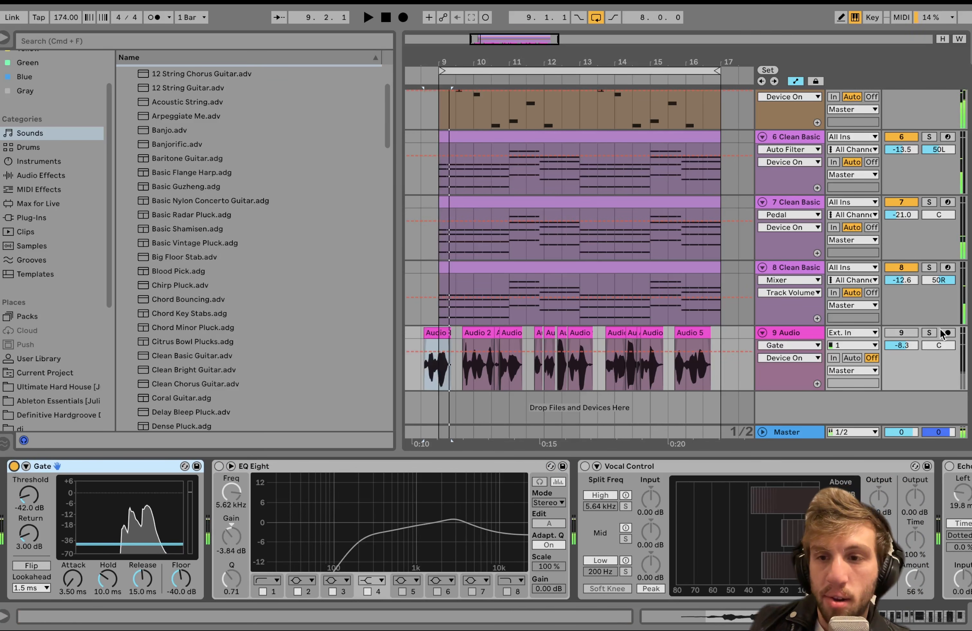
{"action": "left_click", "coordinate": [929, 333]}
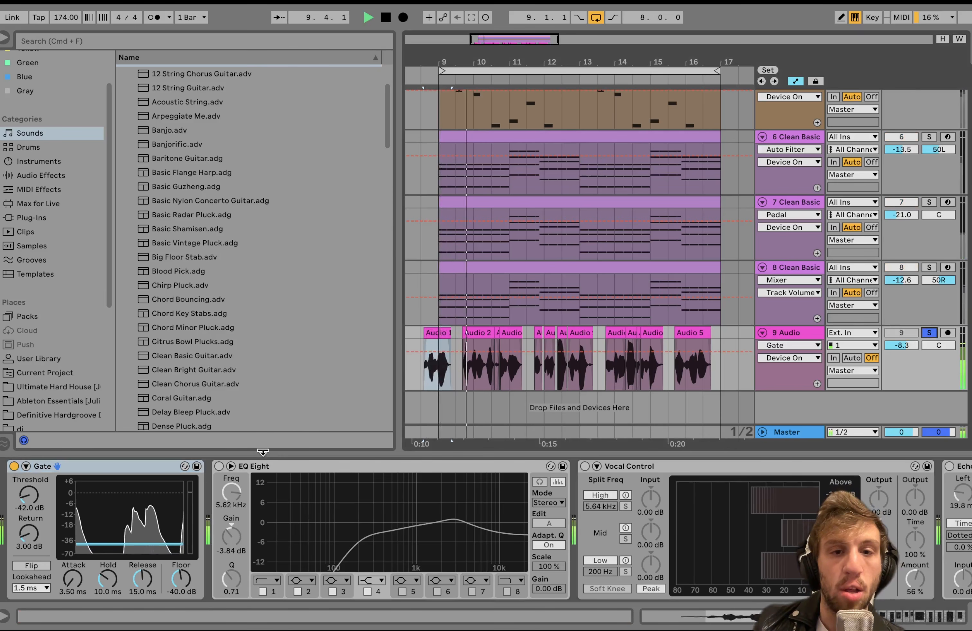
{"action": "key", "text": "space"}
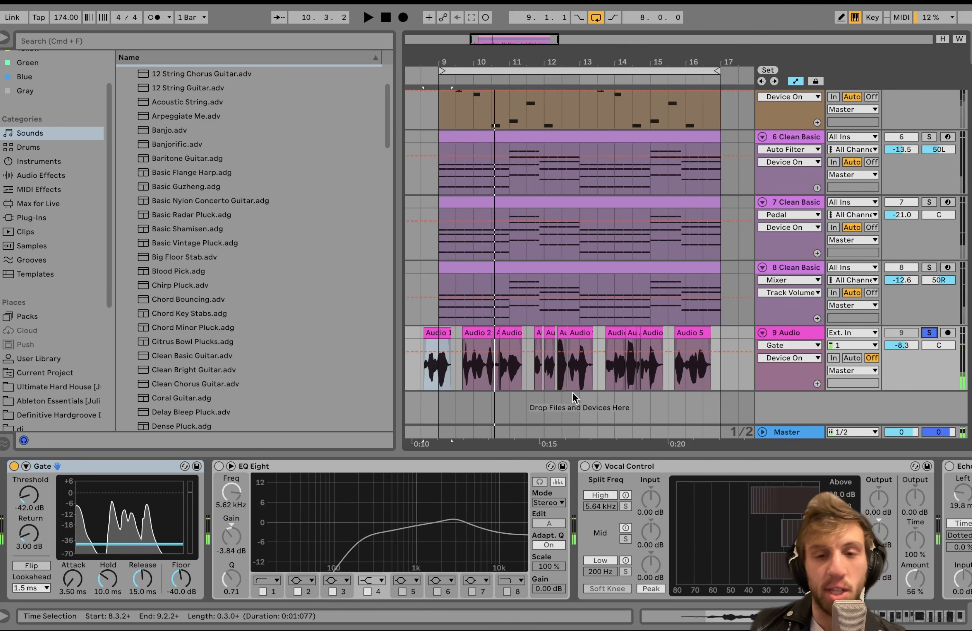
Enable the vocal's first EQ Eight, move band 4 to 5.39 kHz and -2.60 dB, and audition it.
{"action": "scroll", "coordinate": [535, 404], "scroll_direction": "right", "scroll_amount": 2}
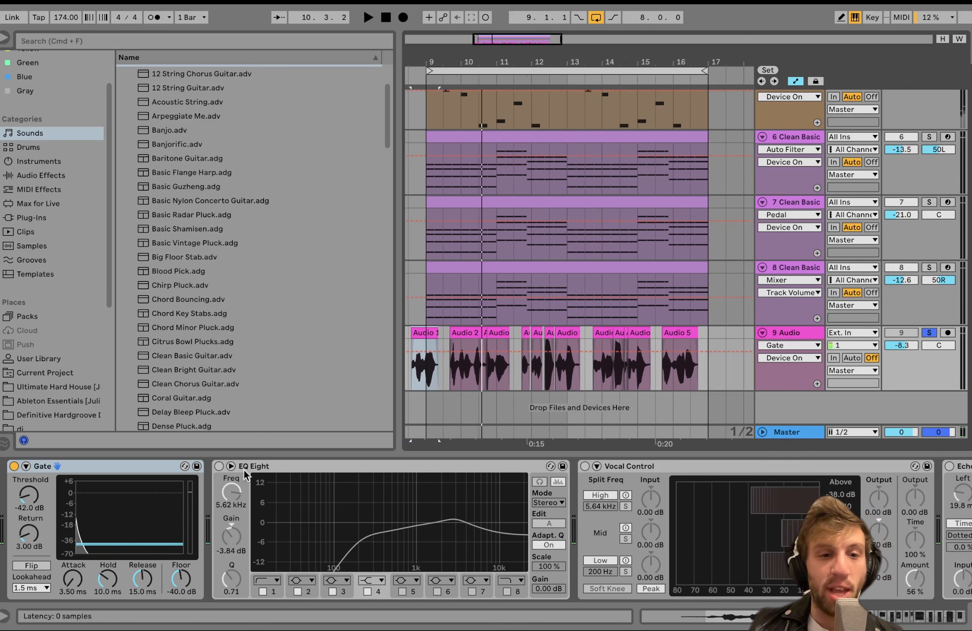
{"action": "left_click", "coordinate": [220, 466]}
{"action": "key", "text": "space"}
{"action": "key", "text": "space"}
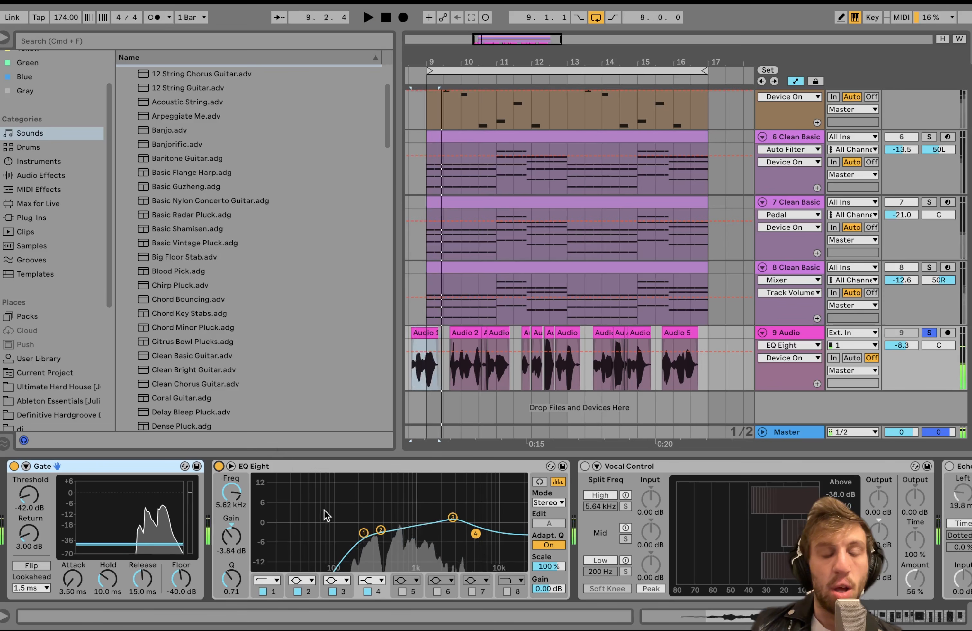
{"action": "scroll", "coordinate": [369, 541], "scroll_direction": "right", "scroll_amount": 3}
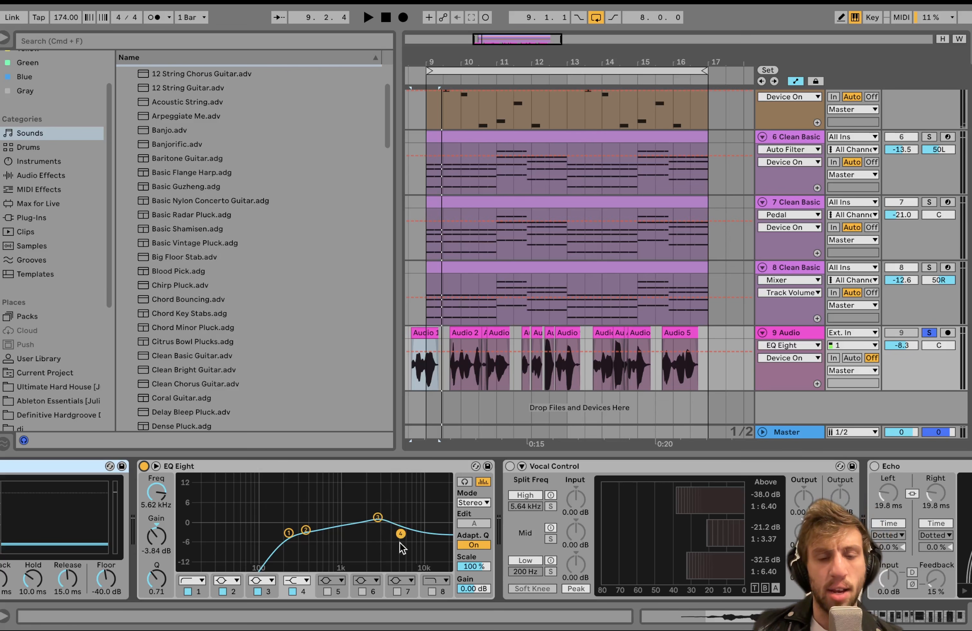
{"action": "scroll", "coordinate": [409, 535], "scroll_direction": "right", "scroll_amount": 3}
{"action": "left_click_drag", "start_coordinate": [306, 534], "coordinate": [305, 530]}
{"action": "key", "text": "space"}
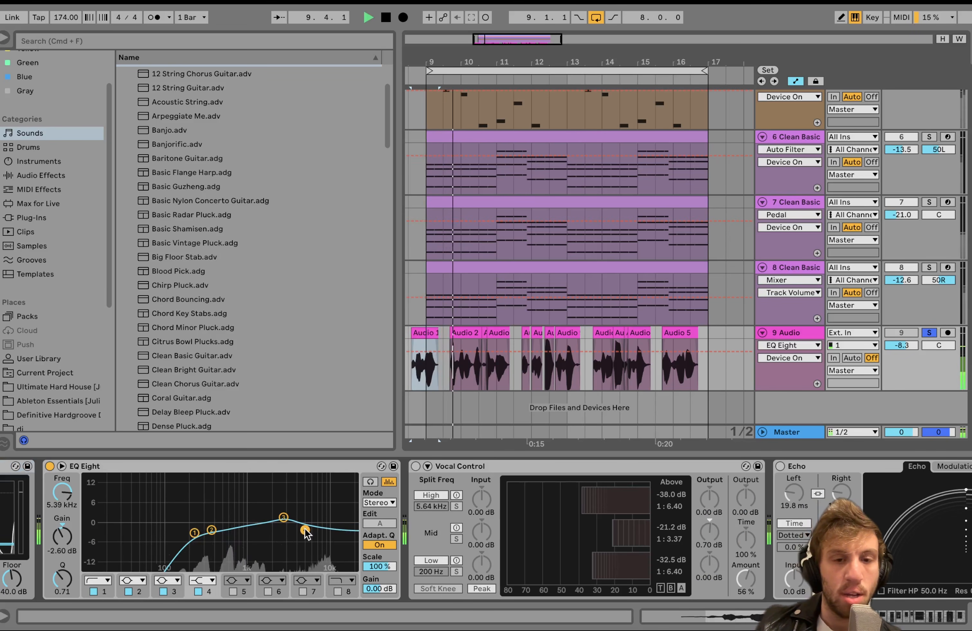
{"action": "key", "text": "space"}
Enable the Vocal Control compressor and compare the vocal with it bypassed and active during playback.
{"action": "left_click", "coordinate": [416, 467]}
{"action": "scroll", "coordinate": [418, 467], "scroll_direction": "right", "scroll_amount": 5}
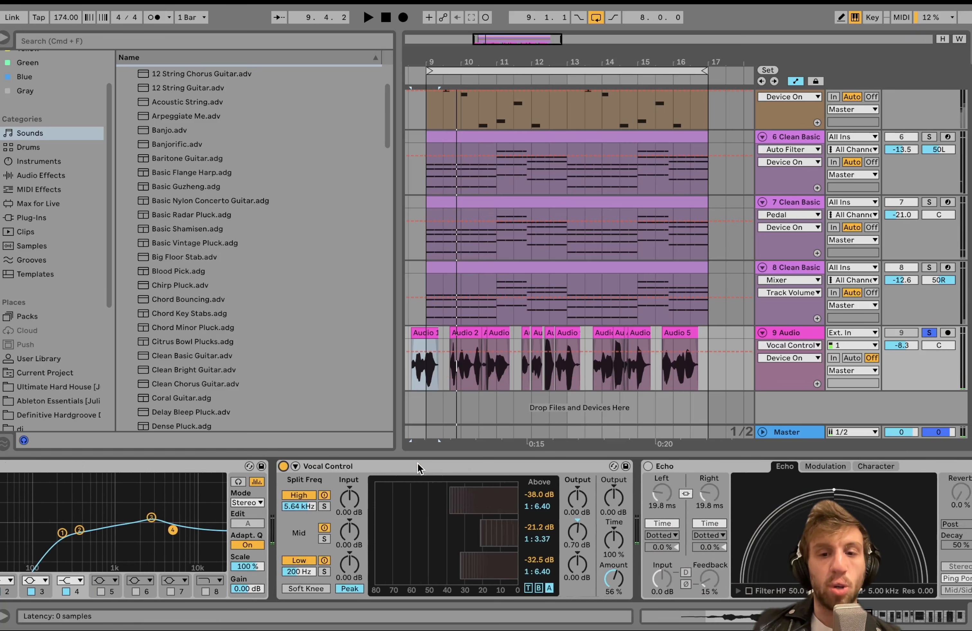
{"action": "key", "text": "space"}
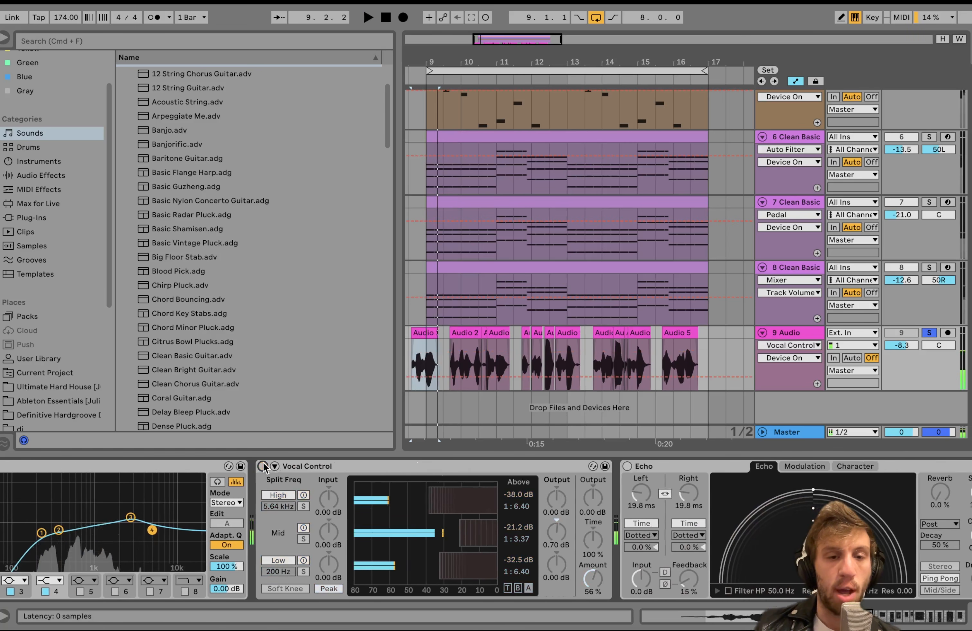
{"action": "left_click", "coordinate": [262, 466]}
{"action": "key", "text": "space"}
{"action": "left_click", "coordinate": [262, 467]}
{"action": "key", "text": "space"}
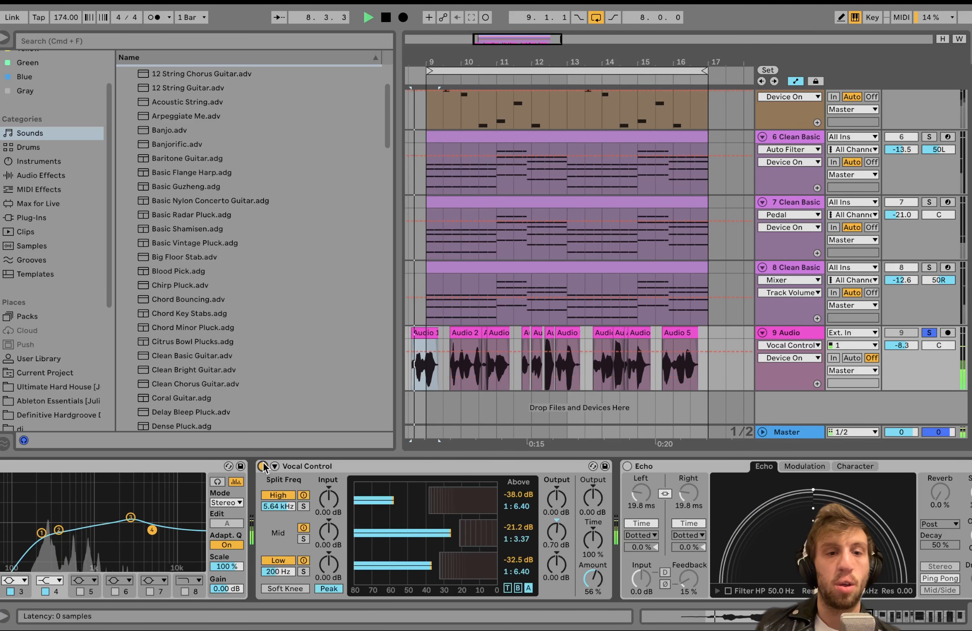
{"action": "scroll", "coordinate": [262, 466], "scroll_direction": "right", "scroll_amount": 4}
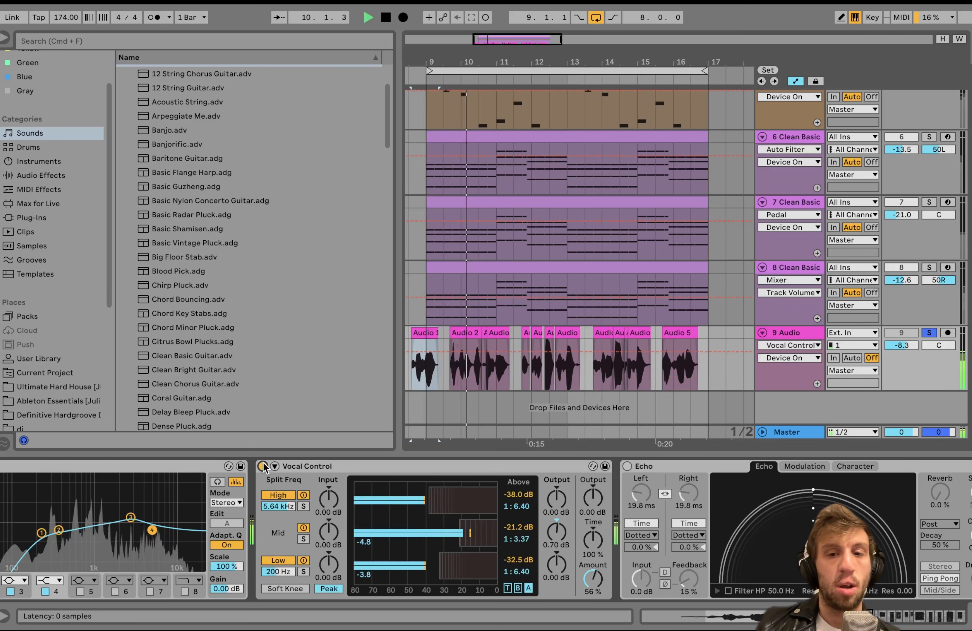
{"action": "key", "text": "space"}
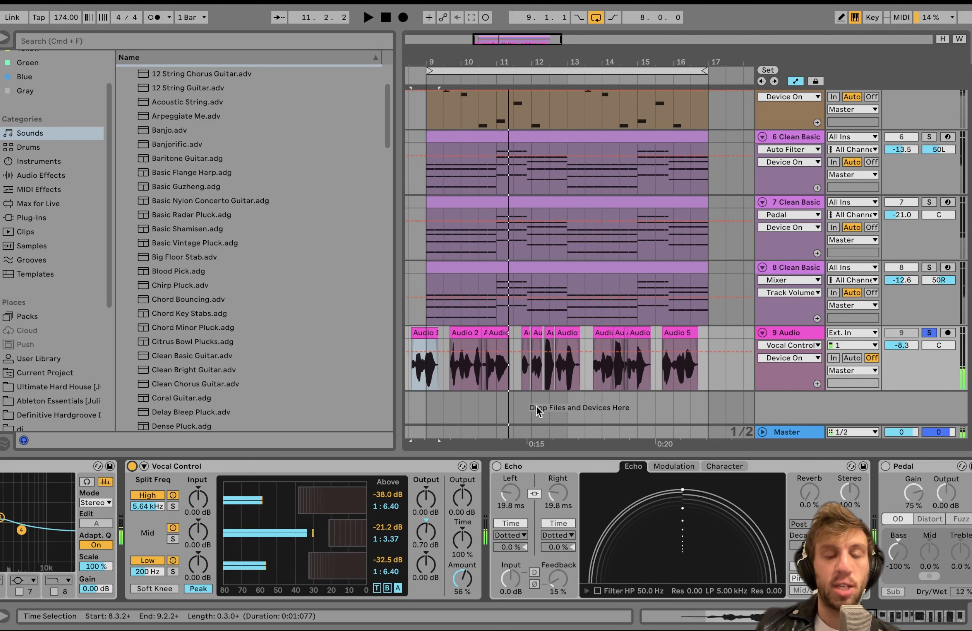
{"action": "scroll", "coordinate": [463, 497], "scroll_direction": "left", "scroll_amount": 3}
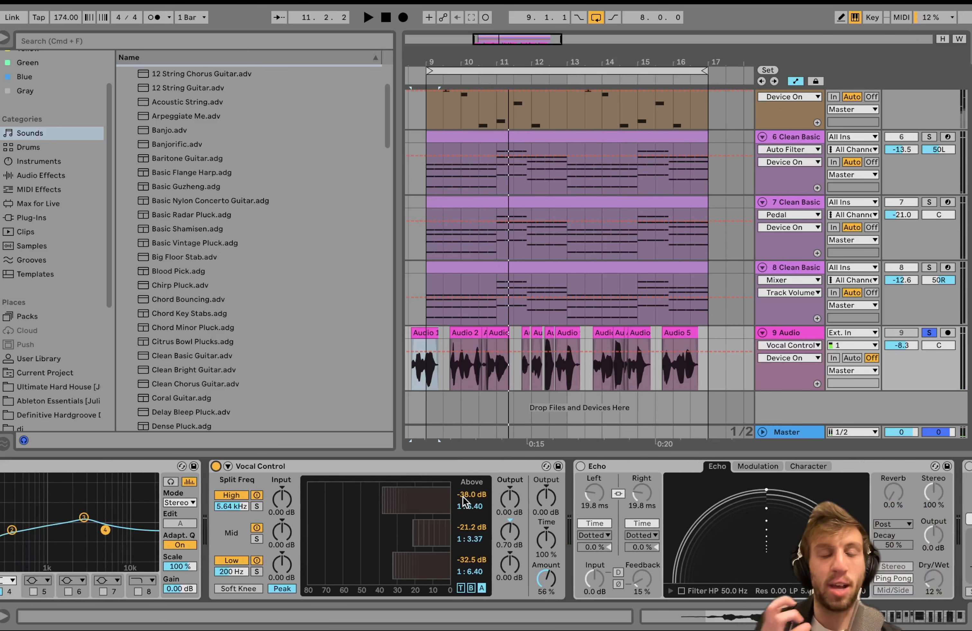
Enable the Echo on the vocal and toggle it during playback to compare the sound, leaving it on.
{"action": "scroll", "coordinate": [464, 497], "scroll_direction": "right", "scroll_amount": 8}
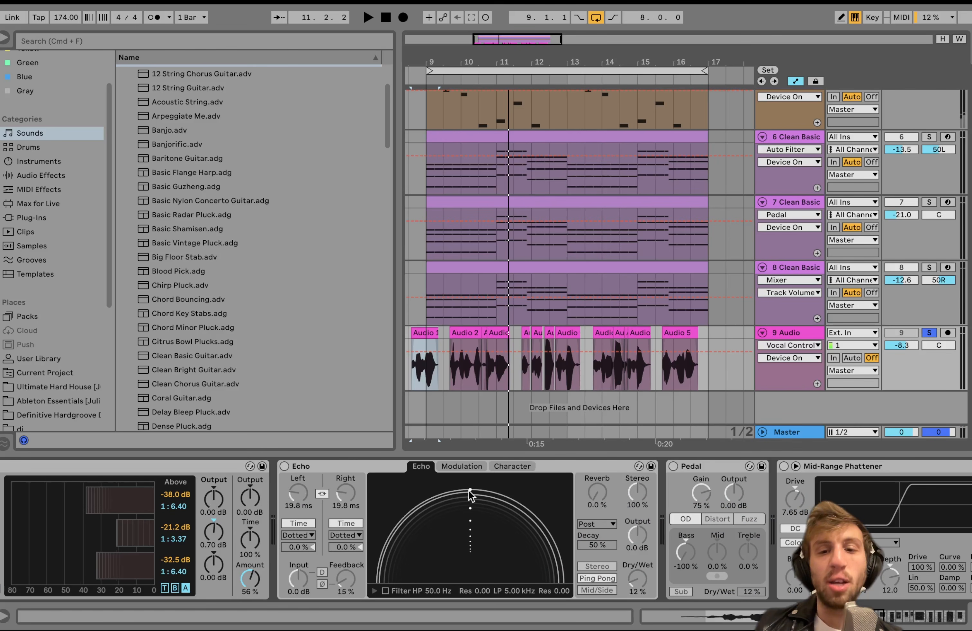
{"action": "scroll", "coordinate": [470, 496], "scroll_direction": "right", "scroll_amount": 20}
{"action": "scroll", "coordinate": [470, 496], "scroll_direction": "left", "scroll_amount": 20}
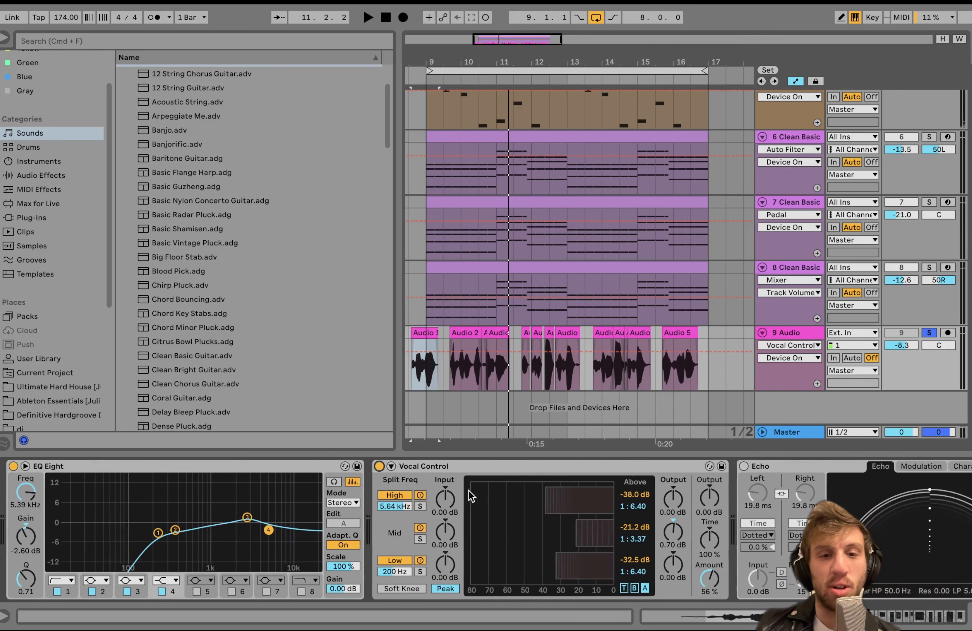
{"action": "scroll", "coordinate": [470, 496], "scroll_direction": "right", "scroll_amount": 8}
{"action": "left_click", "coordinate": [449, 468]}
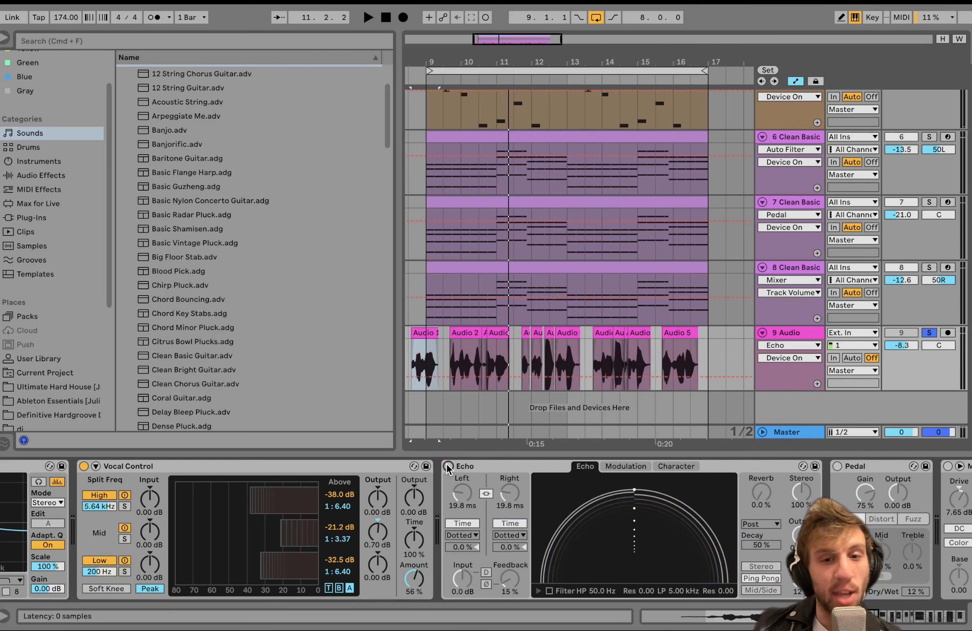
{"action": "left_click", "coordinate": [447, 466]}
{"action": "key", "text": "space"}
{"action": "left_click", "coordinate": [448, 466]}
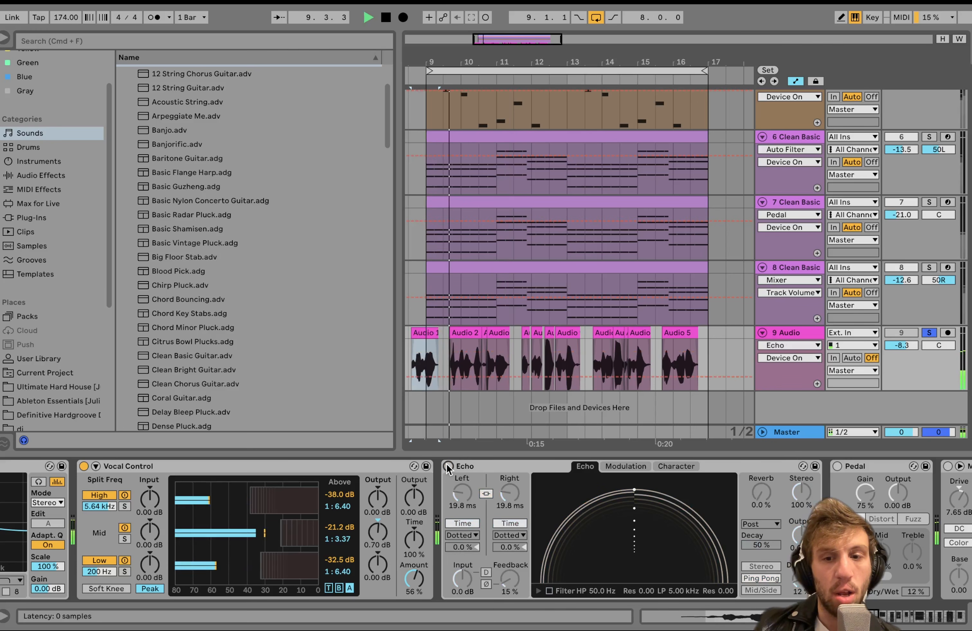
{"action": "left_click", "coordinate": [448, 467]}
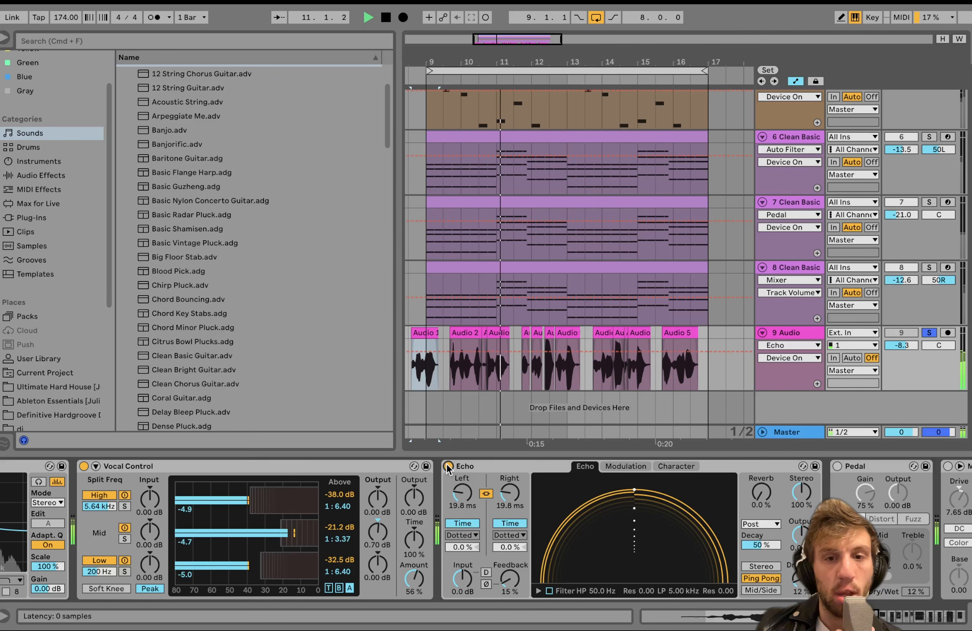
{"action": "key", "text": "space"}
Try a higher Dry/Wet amount on the Echo while the vocal plays and undo the change.
{"action": "scroll", "coordinate": [446, 464], "scroll_direction": "right", "scroll_amount": 5}
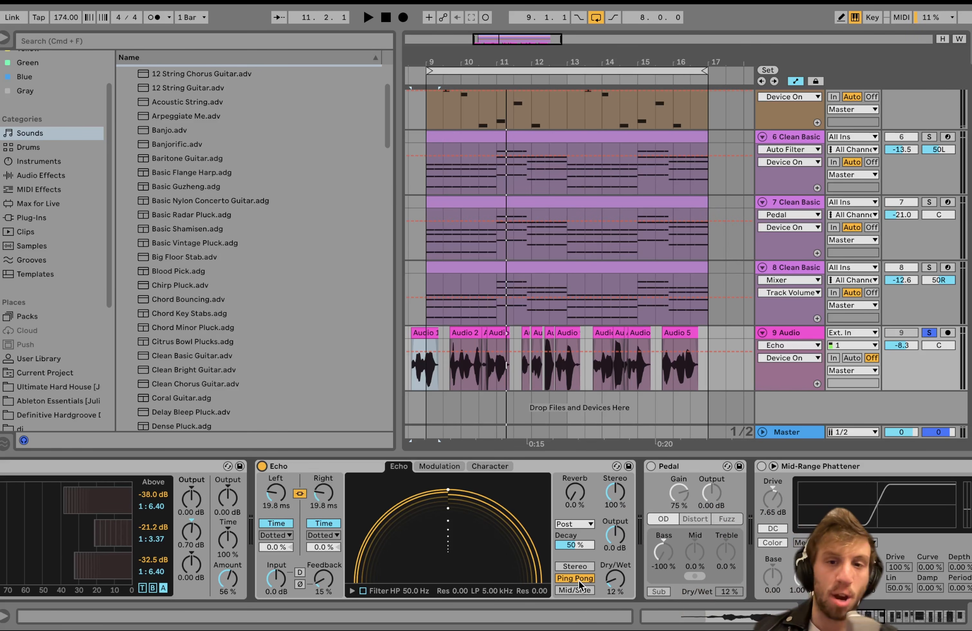
{"action": "key", "text": "space"}
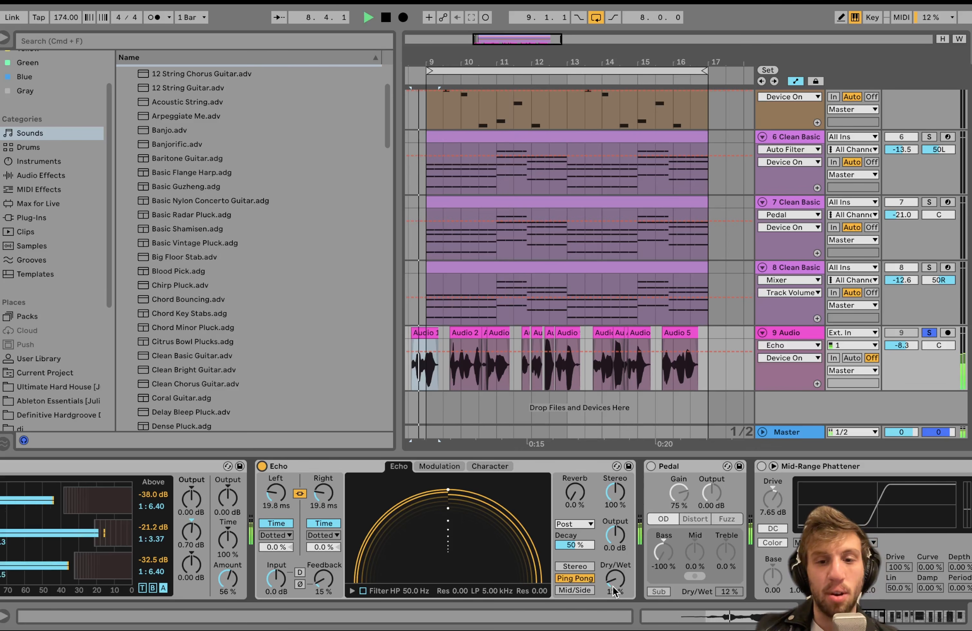
{"action": "left_click_drag", "start_coordinate": [609, 597], "coordinate": [615, 590]}
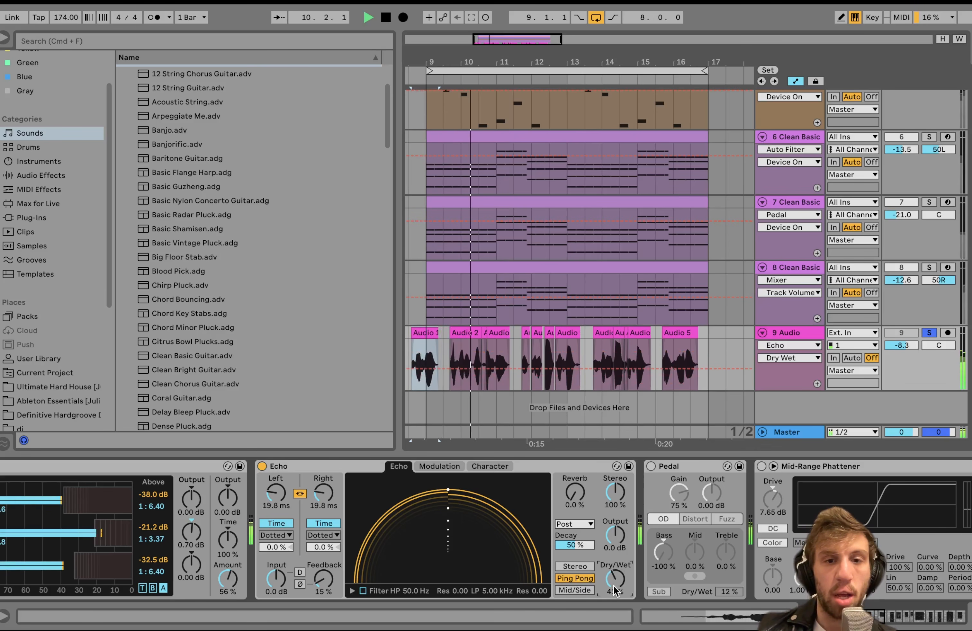
{"action": "key", "text": "super+z"}
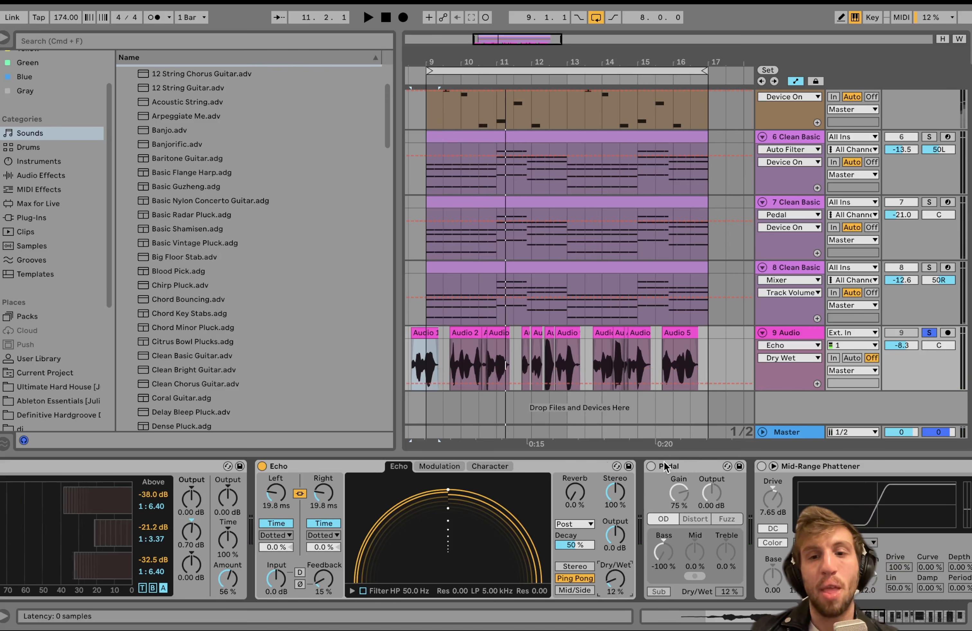
Enable the Pedal overdrive on the vocal track and play the vocal through it.
{"action": "scroll", "coordinate": [665, 467], "scroll_direction": "right", "scroll_amount": 3}
{"action": "left_click", "coordinate": [589, 467]}
{"action": "key", "text": "space"}
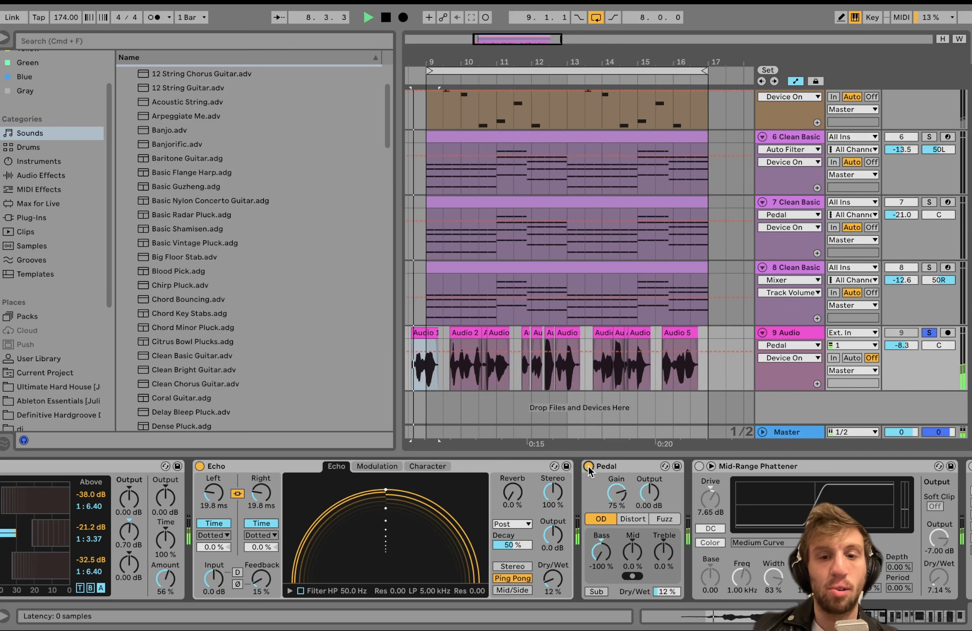
Enable the Mid-Range Phattener after the Pedal and listen to the vocal with it active.
{"action": "scroll", "coordinate": [514, 467], "scroll_direction": "right", "scroll_amount": 3}
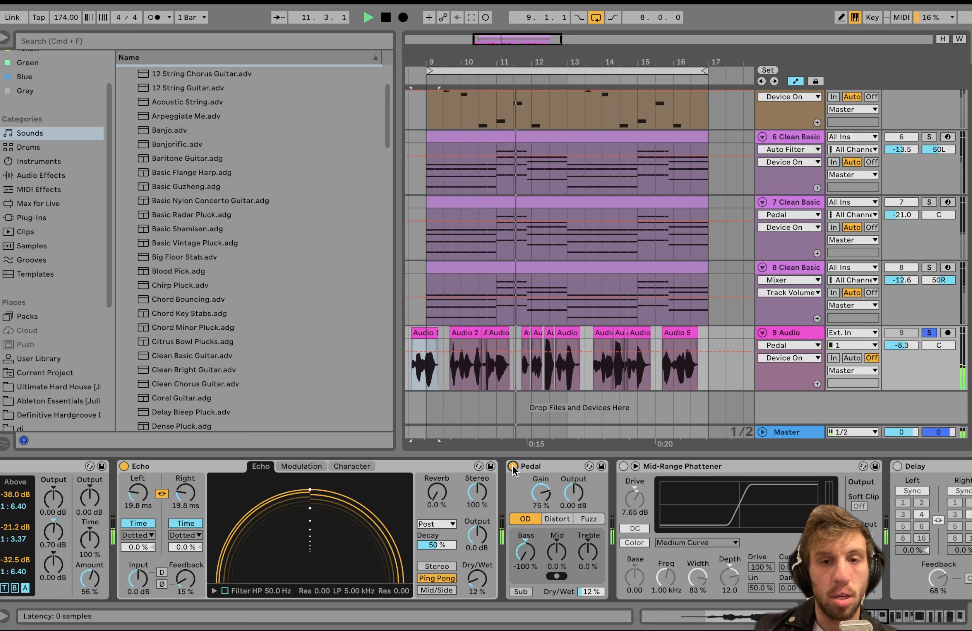
{"action": "left_click", "coordinate": [623, 468]}
{"action": "left_click", "coordinate": [622, 468]}
{"action": "scroll", "coordinate": [574, 472], "scroll_direction": "right", "scroll_amount": 5}
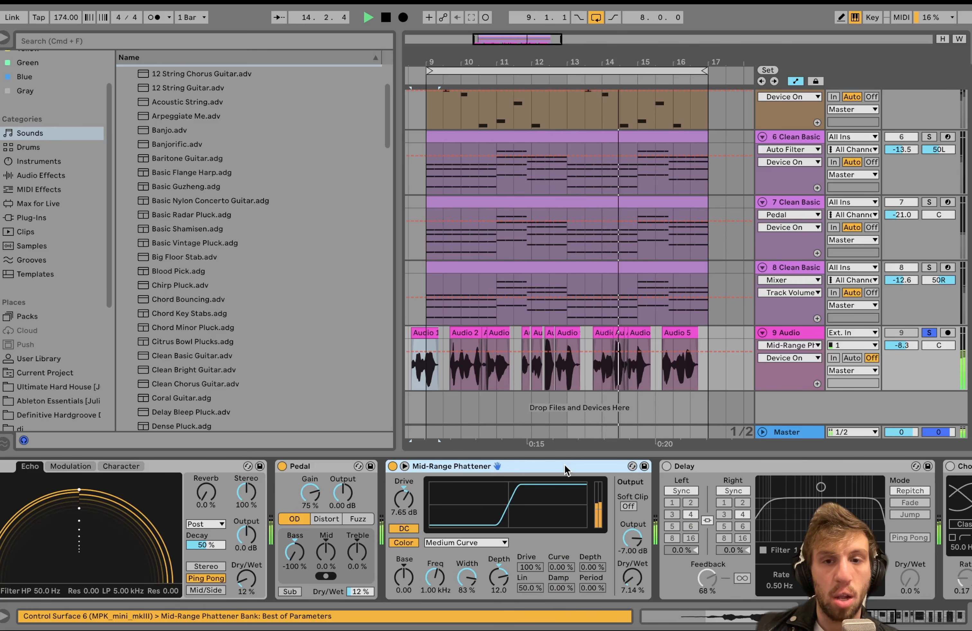
{"action": "key", "text": "space"}
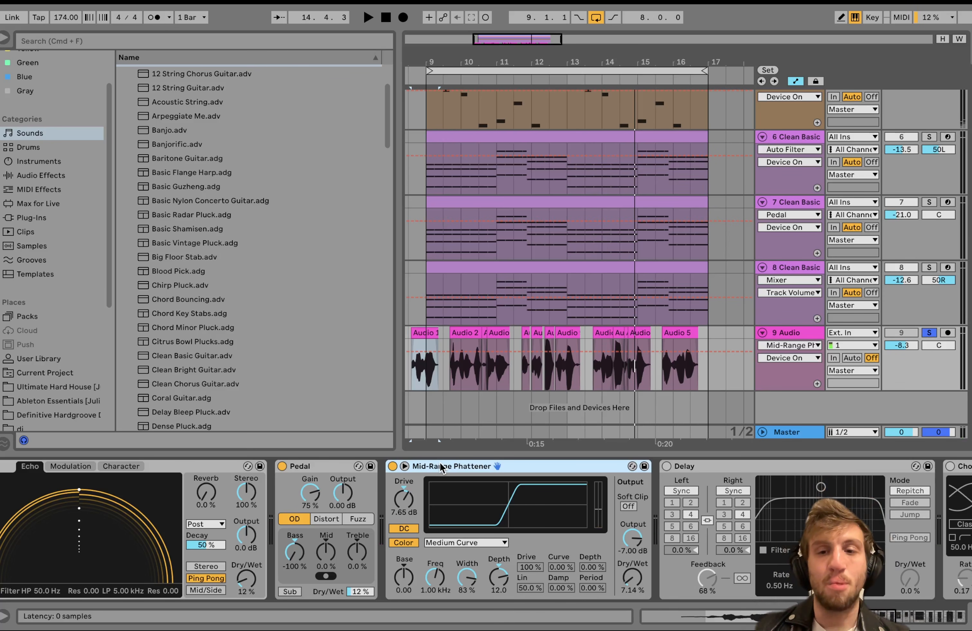
Enable the Delay in the vocal effects chain and play the vocal with it active.
{"action": "scroll", "coordinate": [567, 481], "scroll_direction": "right", "scroll_amount": 3}
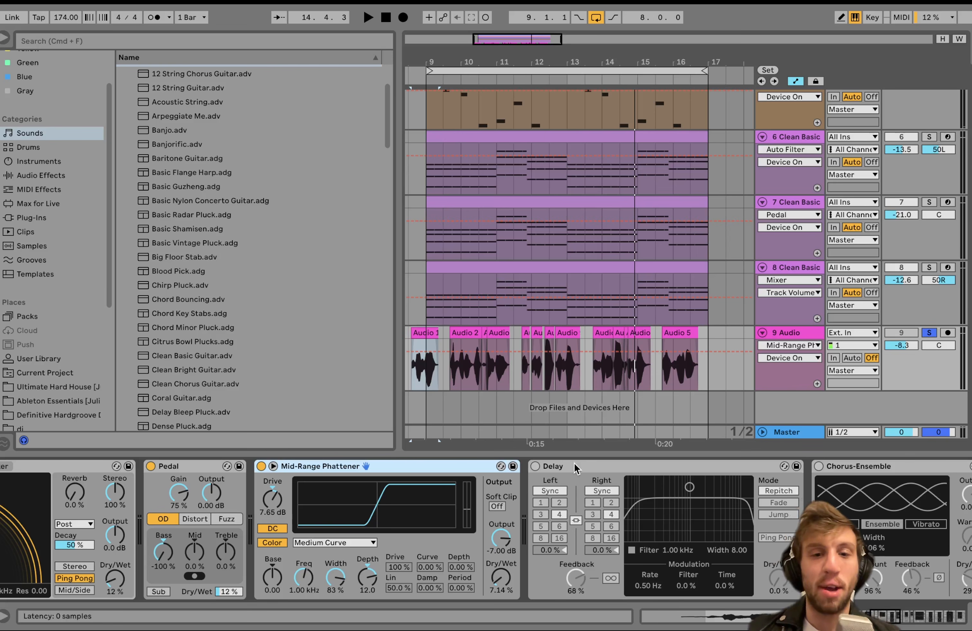
{"action": "left_click", "coordinate": [576, 467]}
{"action": "key", "text": "space"}
{"action": "scroll", "coordinate": [605, 460], "scroll_direction": "right", "scroll_amount": 8}
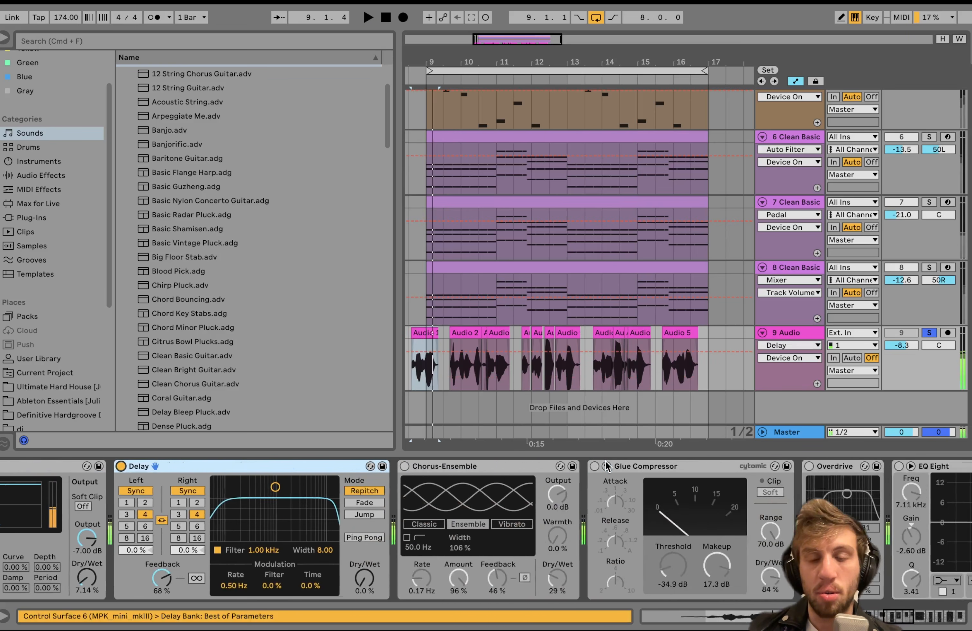
Enable the Chorus-Ensemble on the vocal track and compare the vocal with it off and on during playback.
{"action": "scroll", "coordinate": [606, 461], "scroll_direction": "right", "scroll_amount": 2}
{"action": "left_click", "coordinate": [319, 466]}
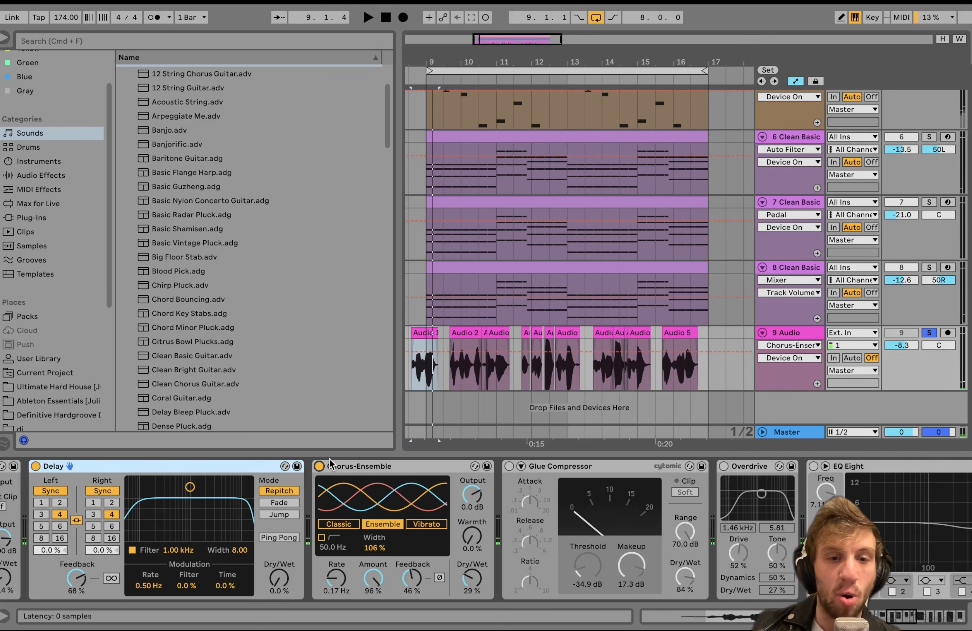
{"action": "key", "text": "space"}
{"action": "left_click", "coordinate": [319, 468]}
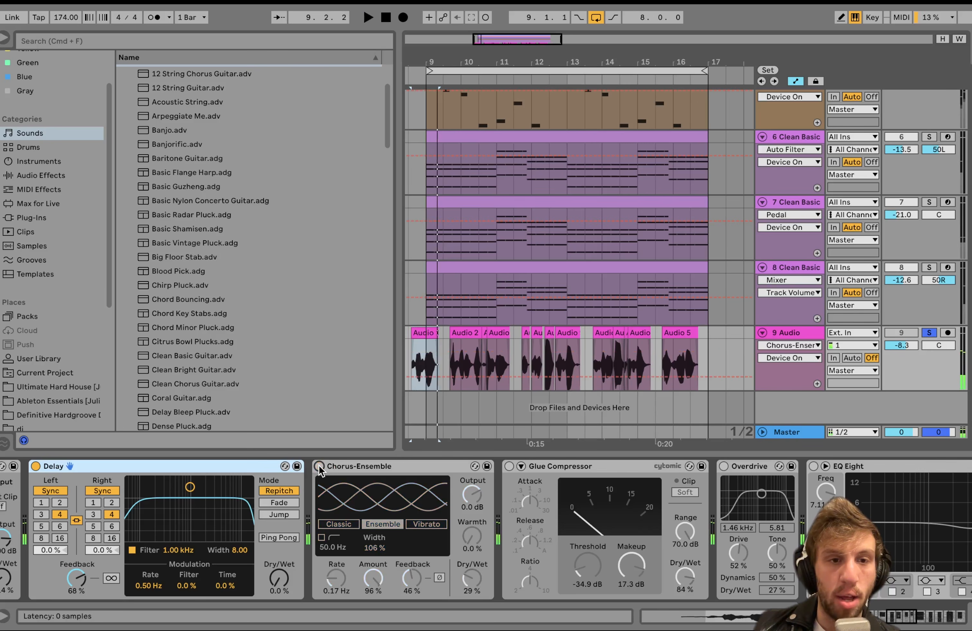
{"action": "left_click", "coordinate": [319, 467]}
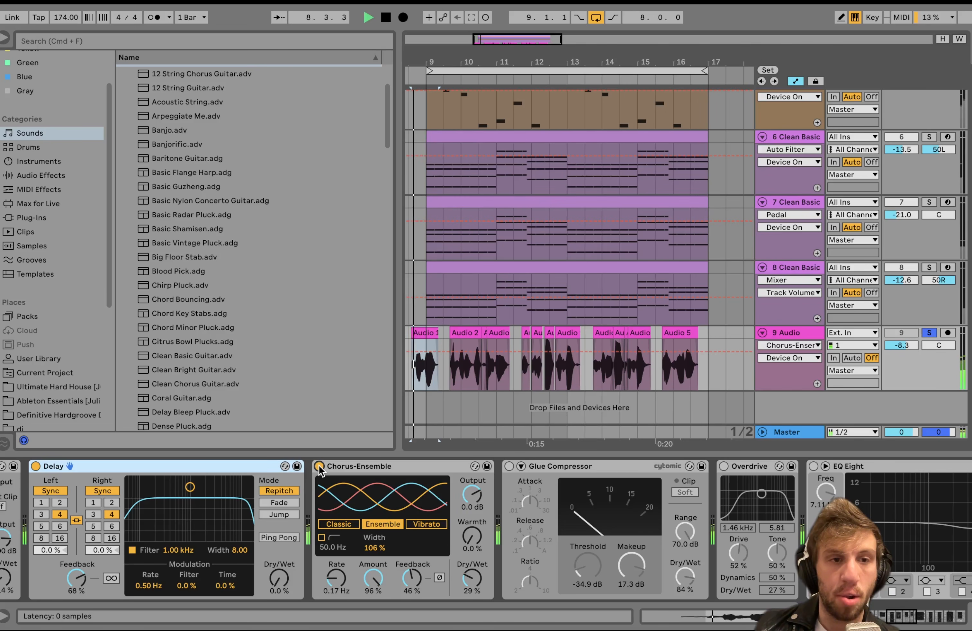
{"action": "left_click", "coordinate": [57, 373]}
{"action": "key", "text": "space"}
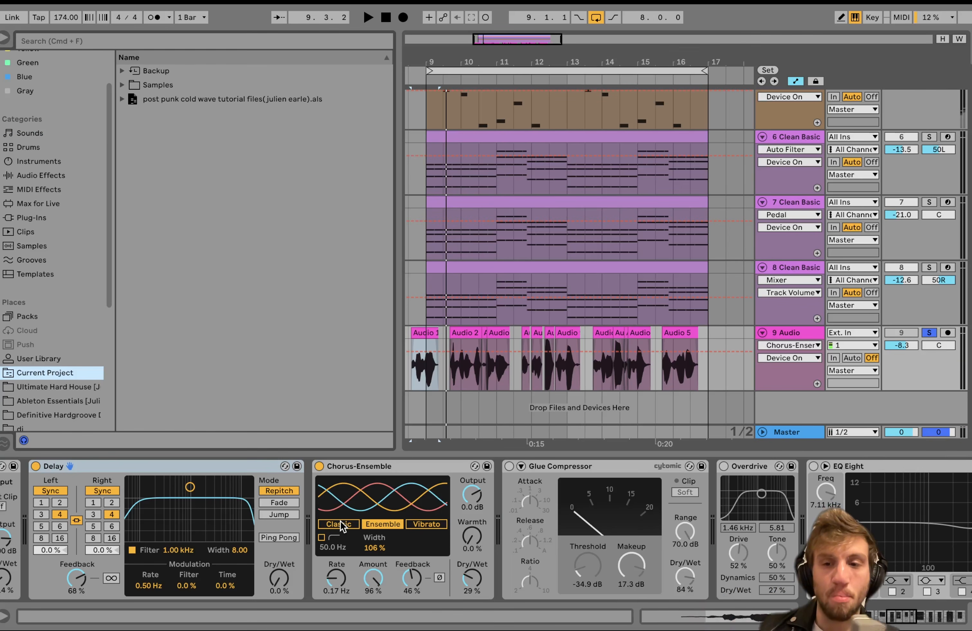
Enable the Glue Compressor after the Chorus-Ensemble and play the vocal through it.
{"action": "scroll", "coordinate": [340, 522], "scroll_direction": "right", "scroll_amount": 3}
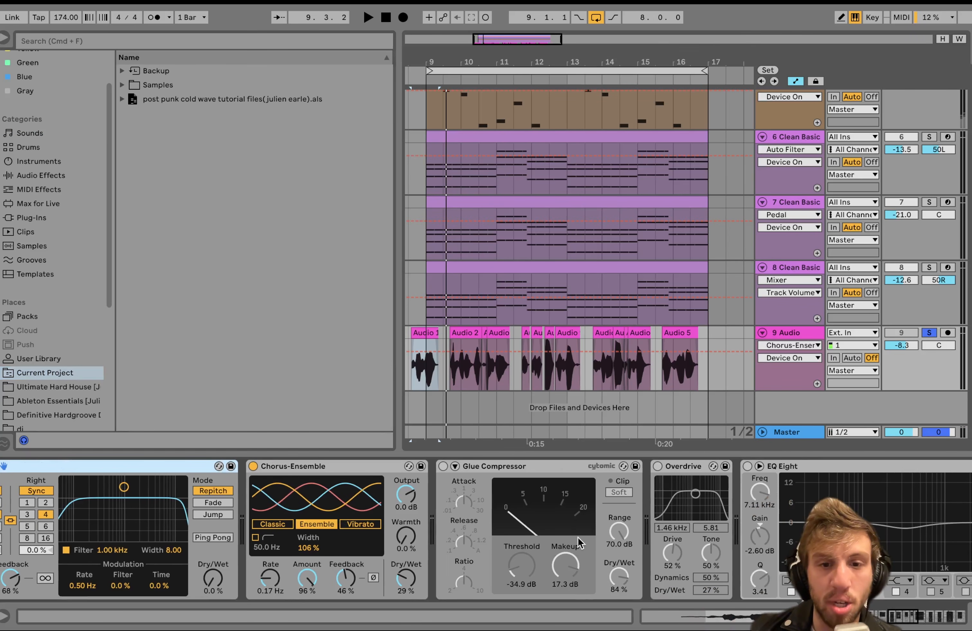
{"action": "left_click", "coordinate": [443, 467]}
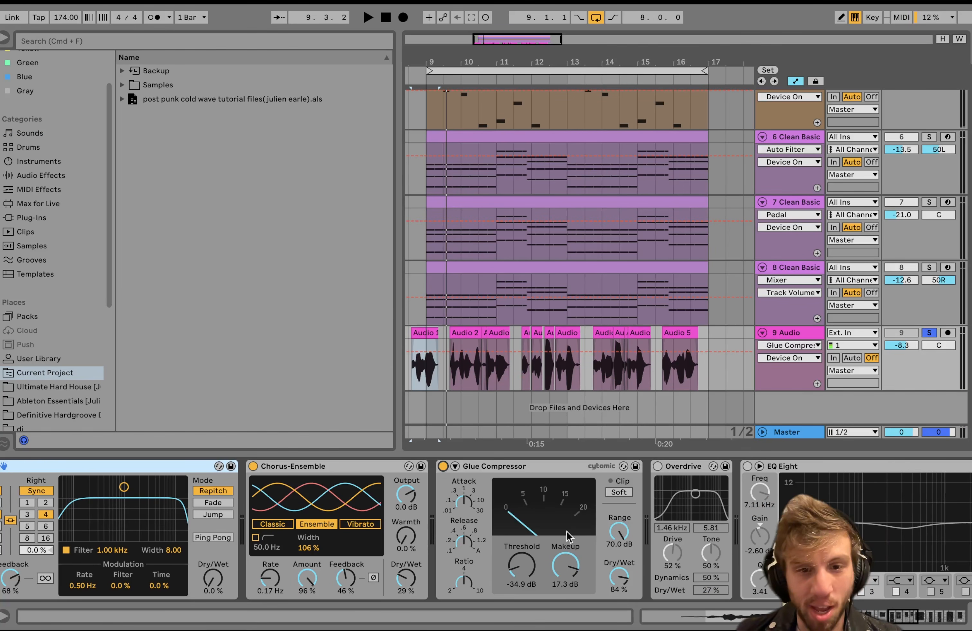
{"action": "key", "text": "space"}
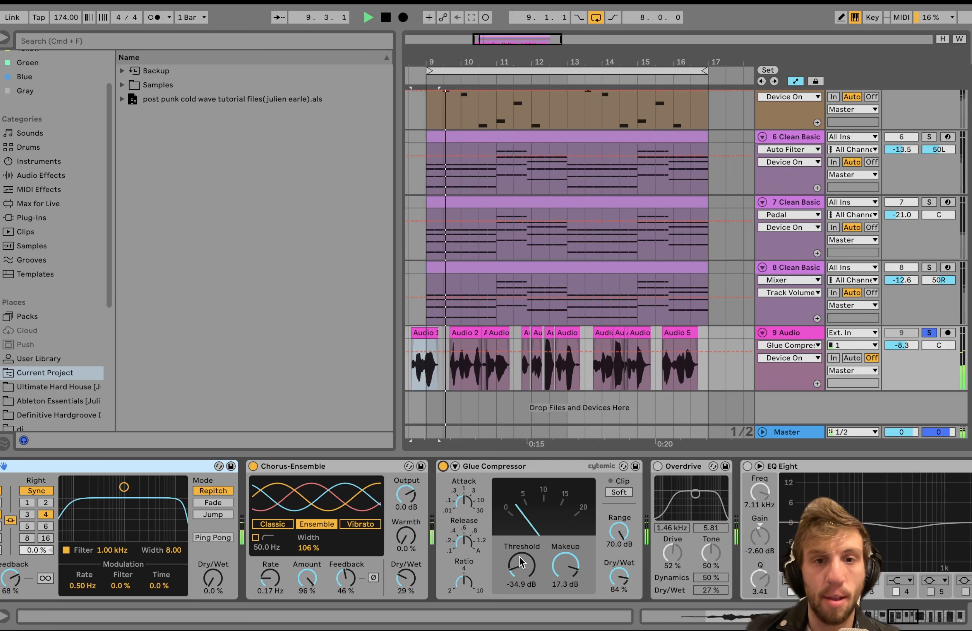
{"action": "scroll", "coordinate": [520, 557], "scroll_direction": "right", "scroll_amount": 3}
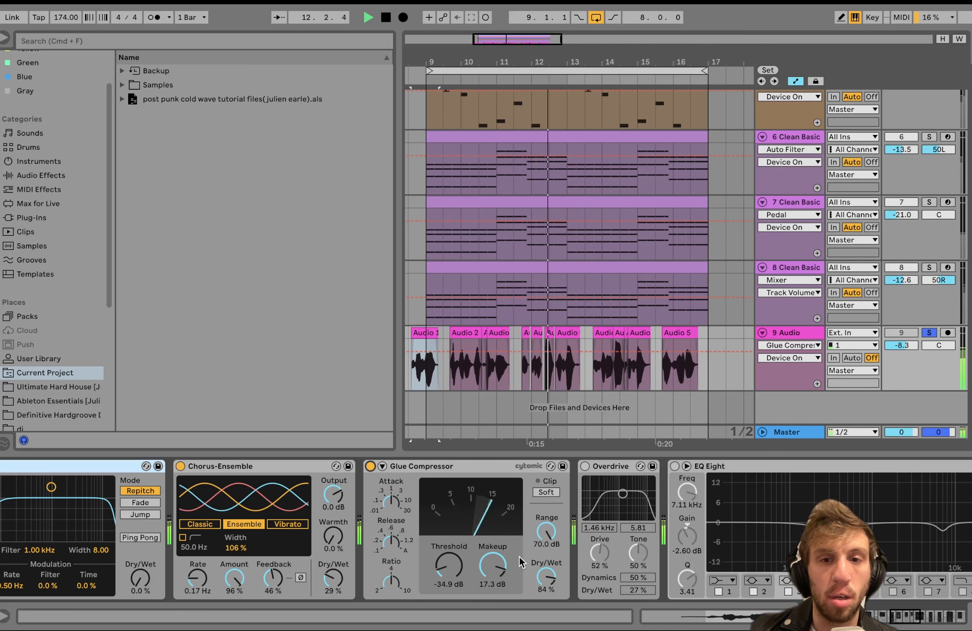
{"action": "key", "text": "space"}
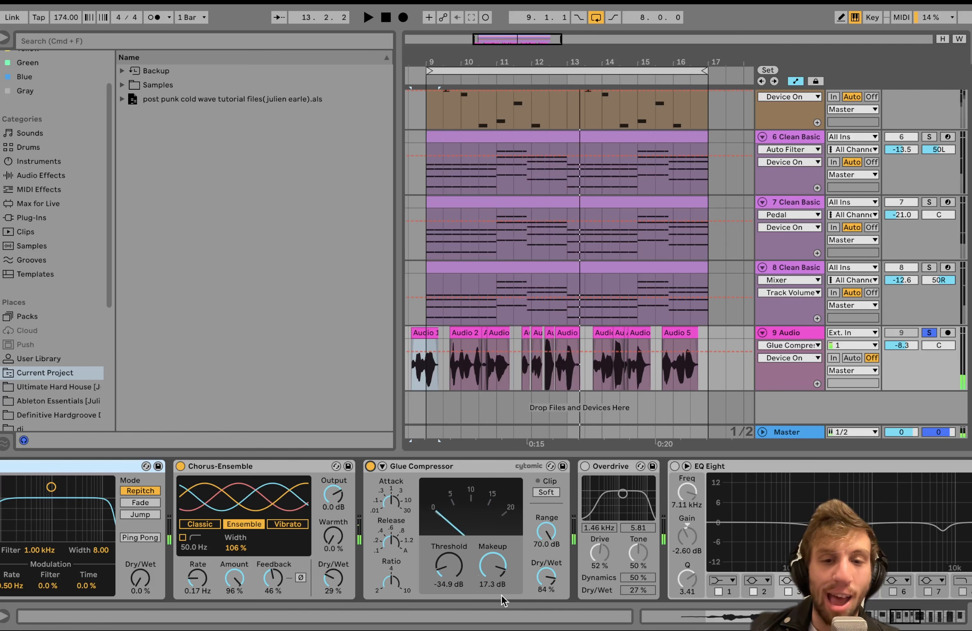
Enable the Overdrive after the Glue Compressor and listen to the vocal with it active.
{"action": "scroll", "coordinate": [507, 497], "scroll_direction": "right", "scroll_amount": 10}
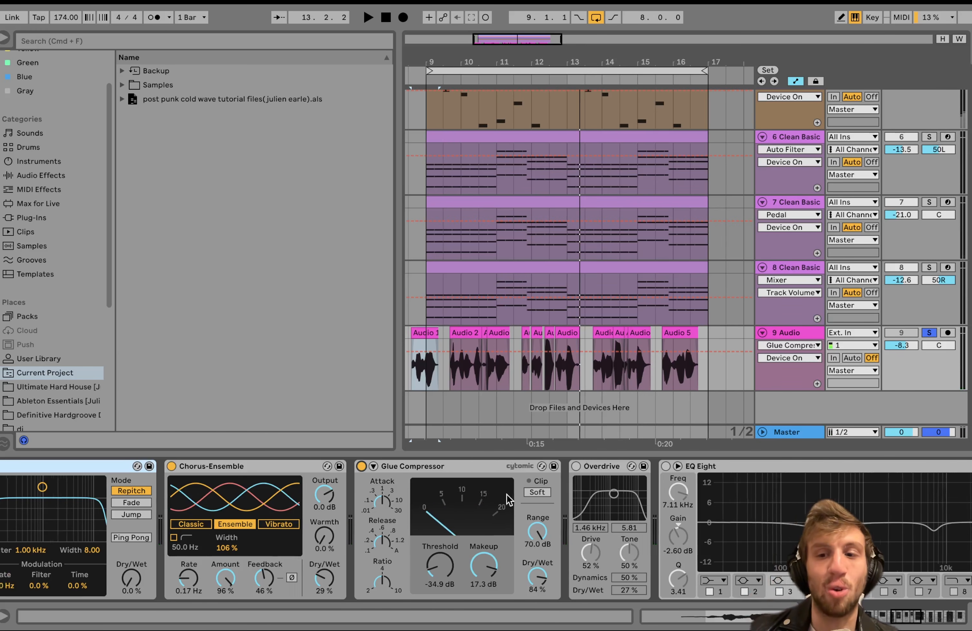
{"action": "left_click", "coordinate": [332, 466]}
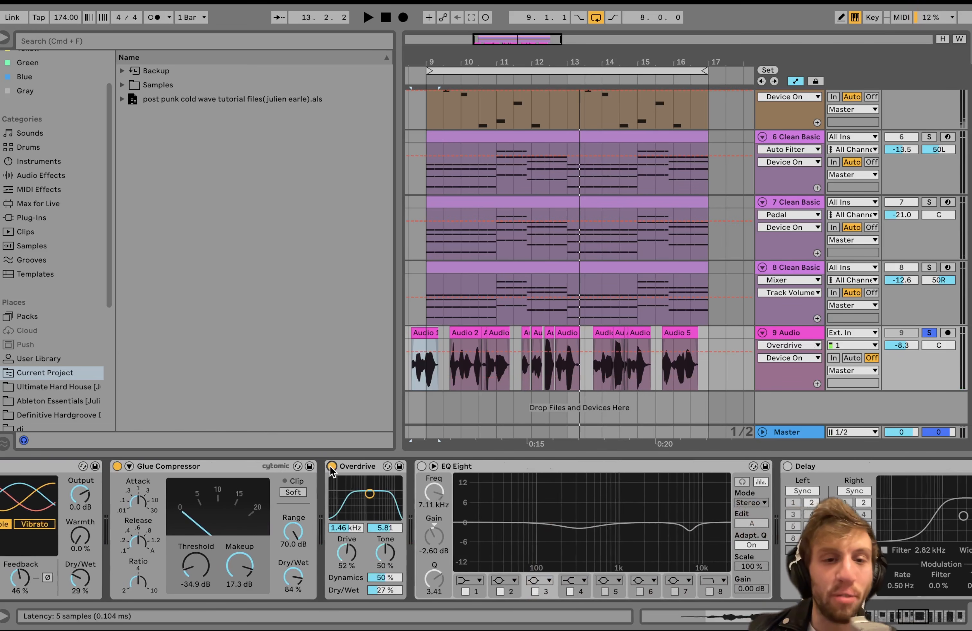
{"action": "key", "text": "space"}
{"action": "scroll", "coordinate": [330, 466], "scroll_direction": "right", "scroll_amount": 2}
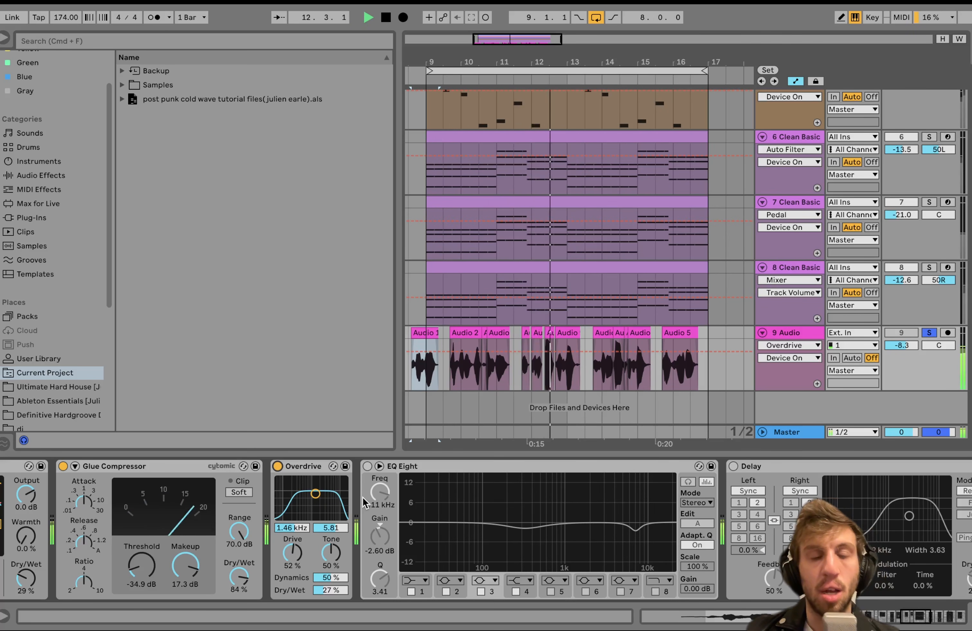
{"action": "key", "text": "space"}
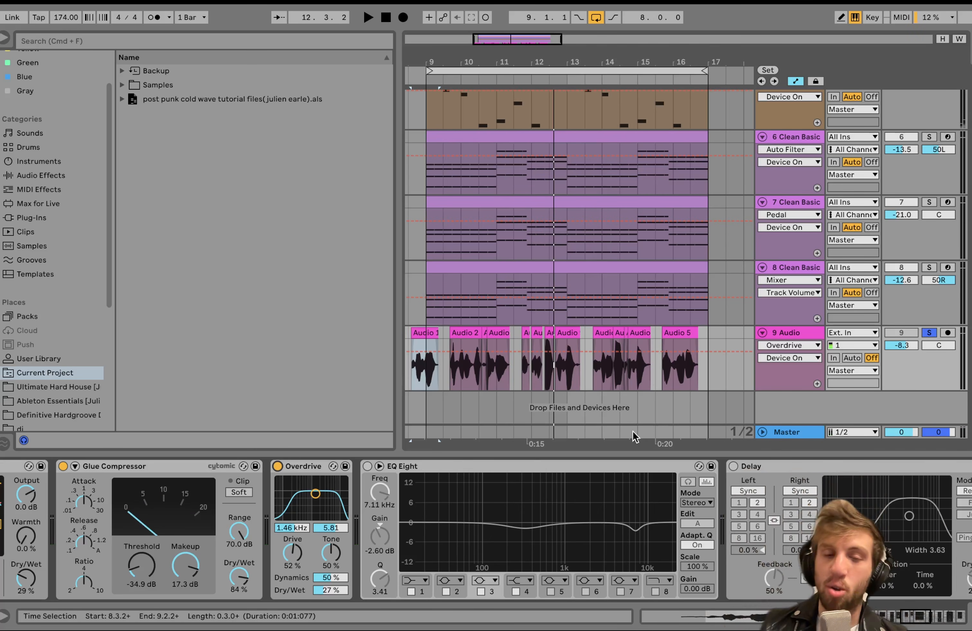
Enable the EQ Eight after the Overdrive and play the vocal to hear the equalized sound.
{"action": "left_click", "coordinate": [368, 467]}
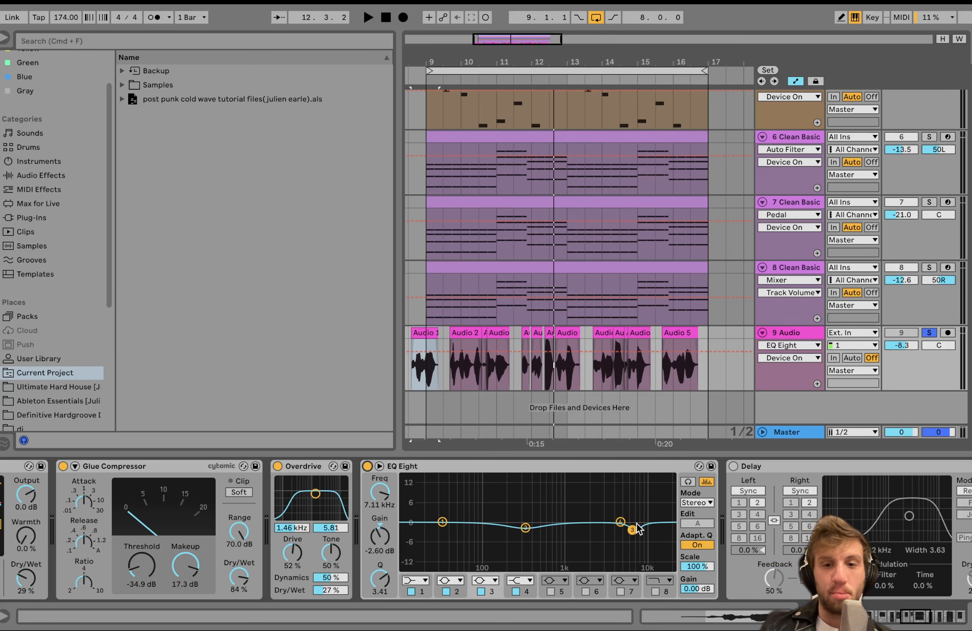
{"action": "key", "text": "space"}
{"action": "scroll", "coordinate": [492, 541], "scroll_direction": "right", "scroll_amount": 5}
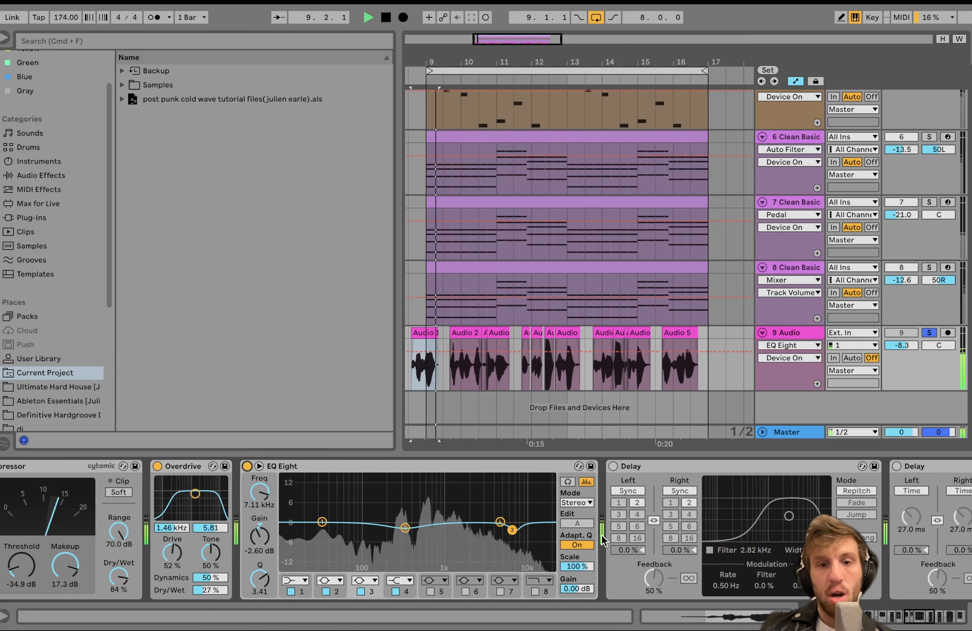
{"action": "key", "text": "space"}
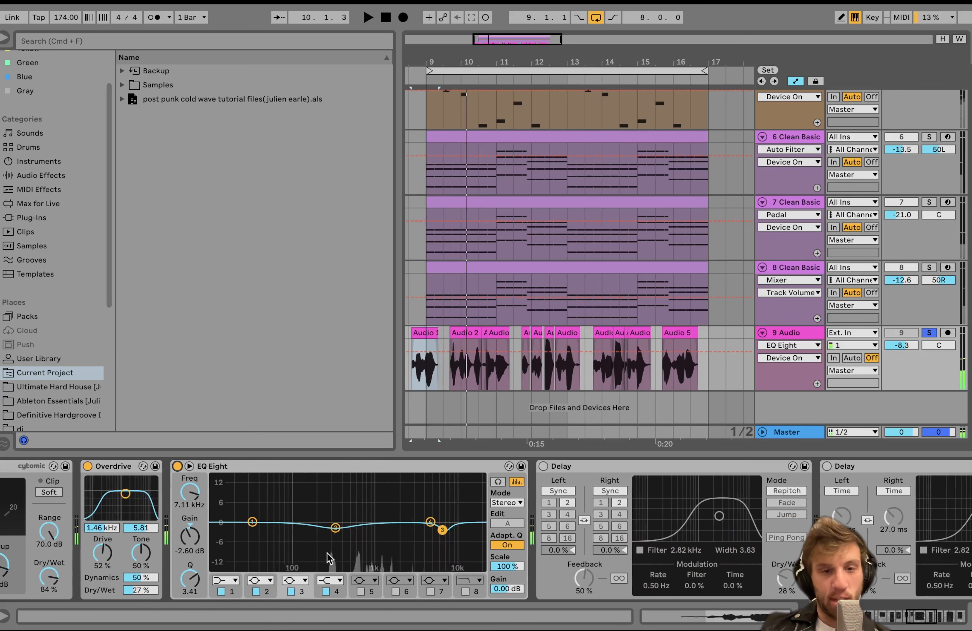
{"action": "key", "text": "space"}
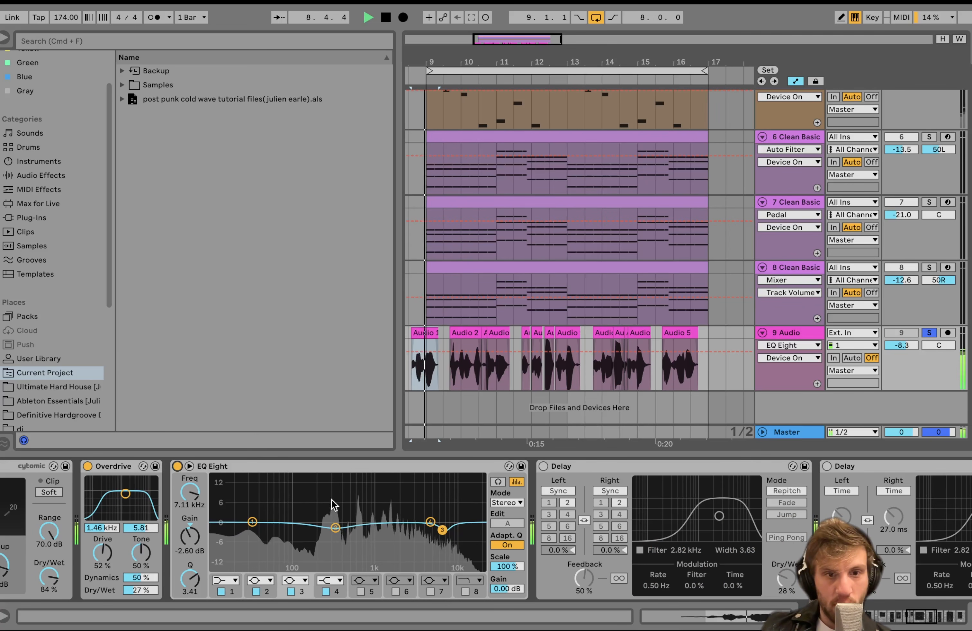
Enable the synced Delay directly after the EQ Eight and play the vocal through it.
{"action": "scroll", "coordinate": [332, 539], "scroll_direction": "right", "scroll_amount": 8}
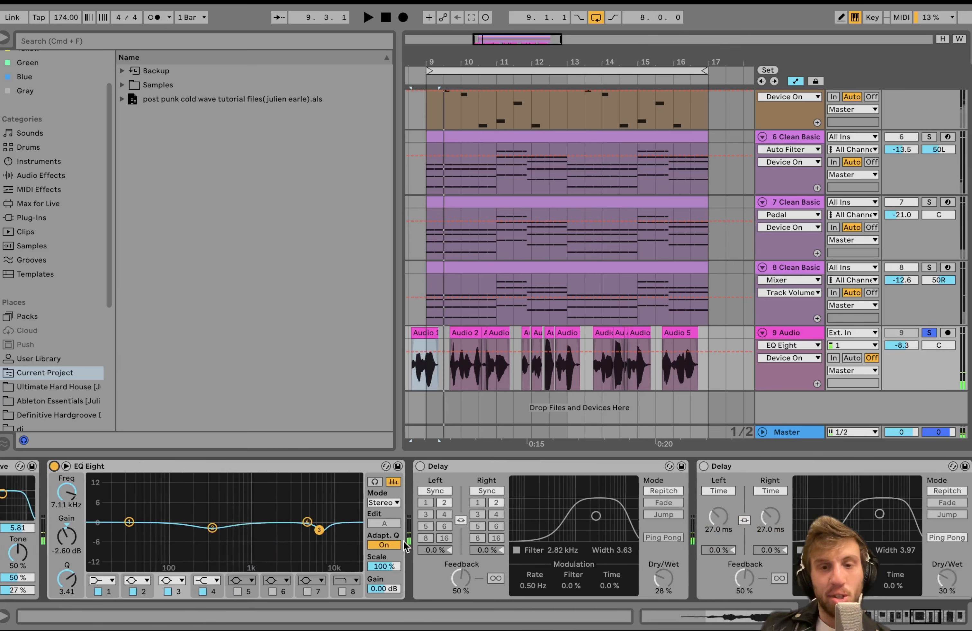
{"action": "scroll", "coordinate": [292, 515], "scroll_direction": "right", "scroll_amount": 10}
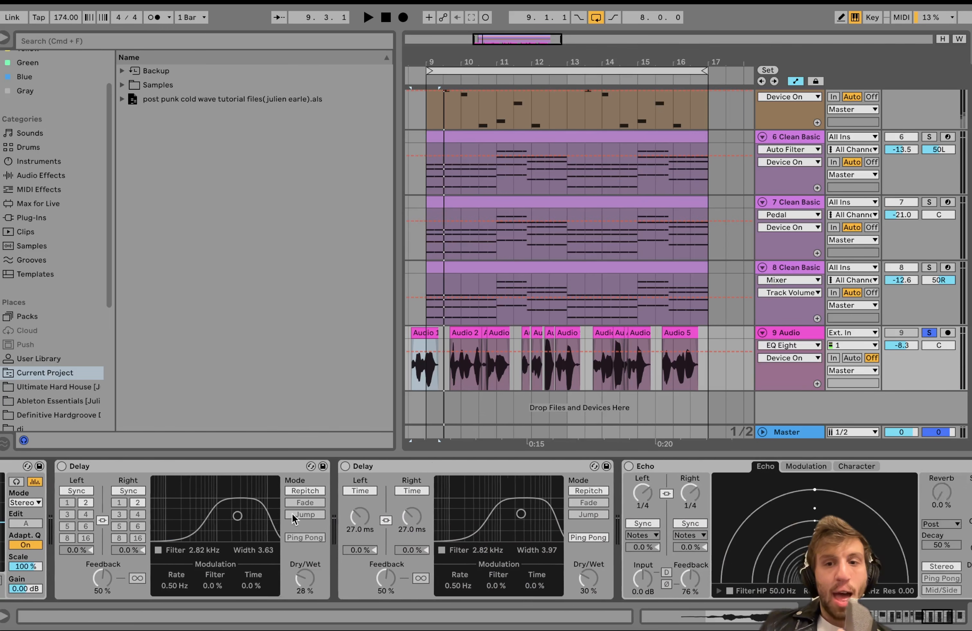
{"action": "scroll", "coordinate": [292, 514], "scroll_direction": "left", "scroll_amount": 5}
{"action": "scroll", "coordinate": [292, 515], "scroll_direction": "left", "scroll_amount": 7}
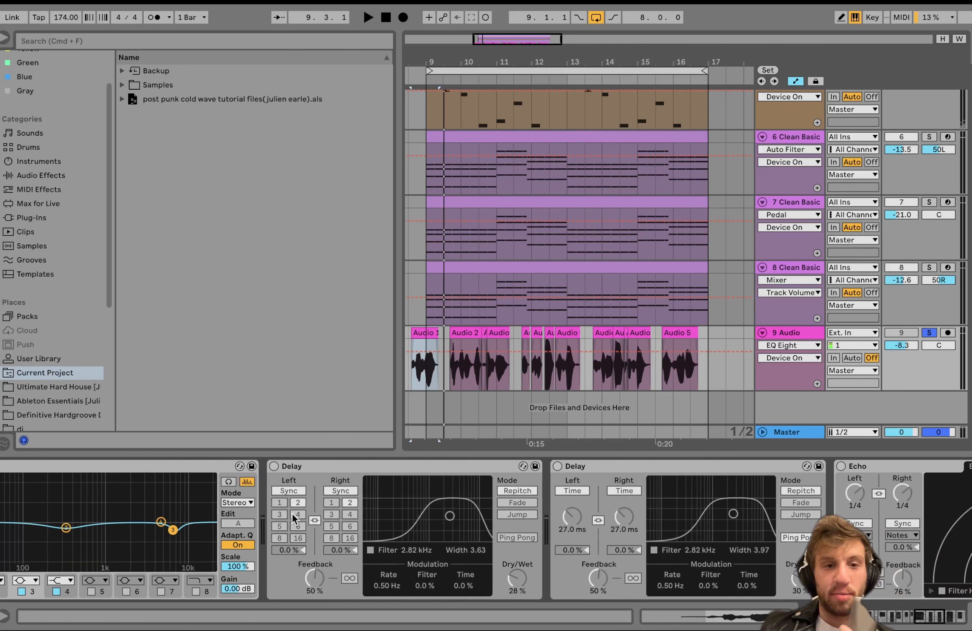
{"action": "left_click", "coordinate": [274, 466]}
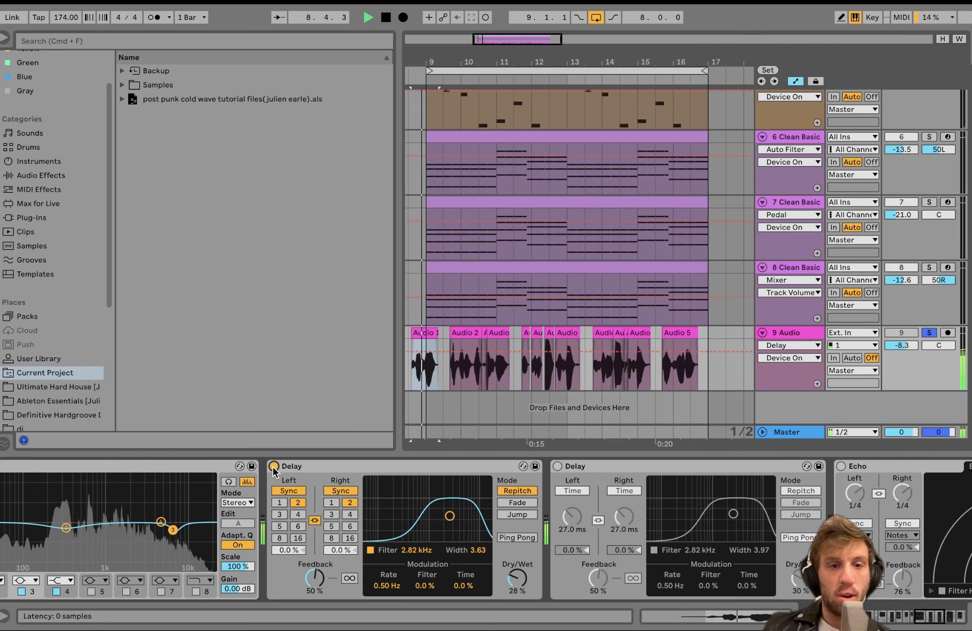
{"action": "key", "text": "space"}
{"action": "left_click", "coordinate": [300, 467]}
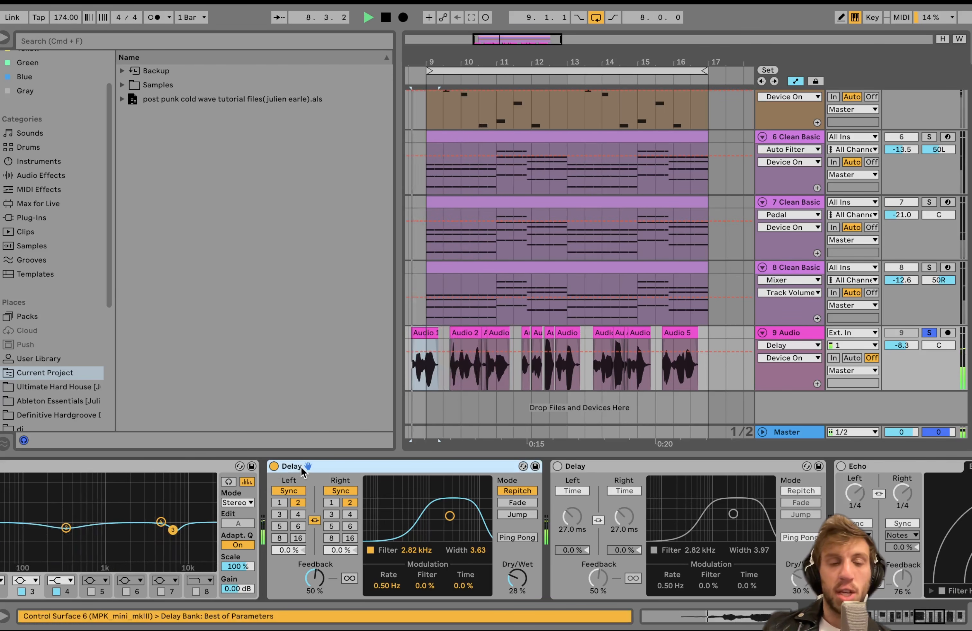
{"action": "key", "text": "space"}
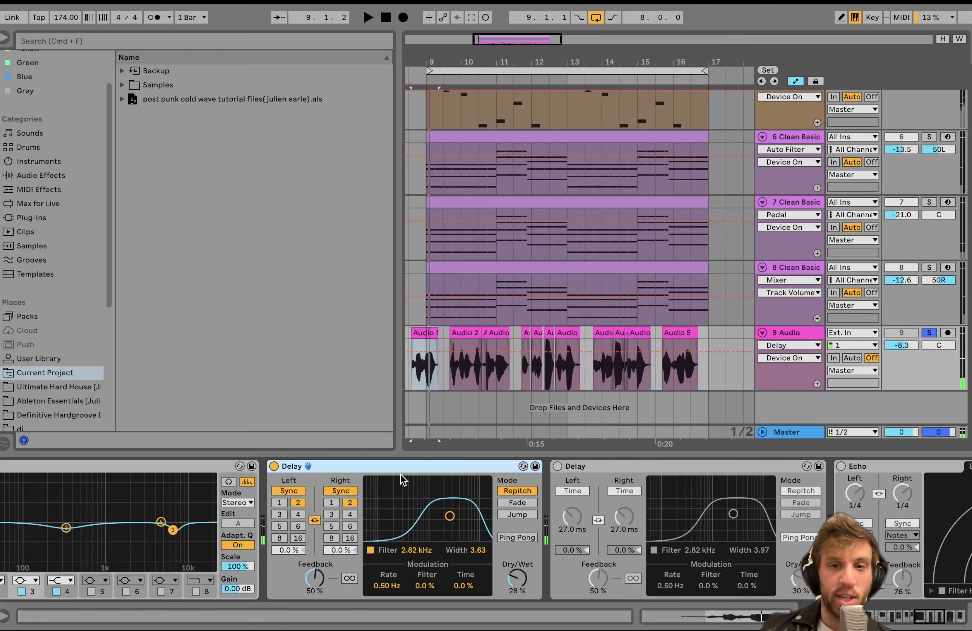
Enable the second Delay after the EQ Eight, the 27 ms ping-pong one, and play the vocal with it.
{"action": "scroll", "coordinate": [400, 475], "scroll_direction": "right", "scroll_amount": 5}
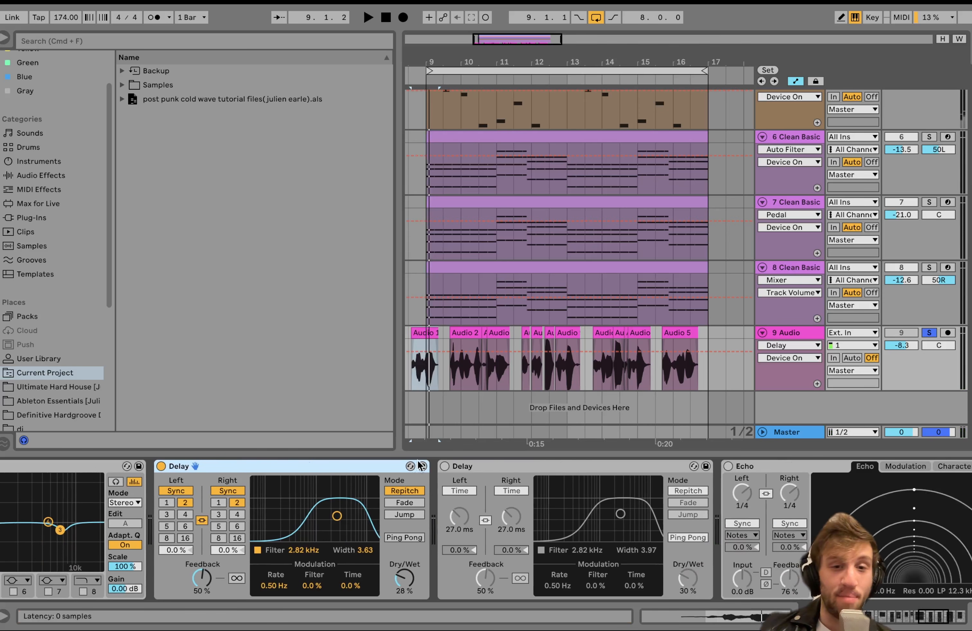
{"action": "left_click", "coordinate": [444, 467]}
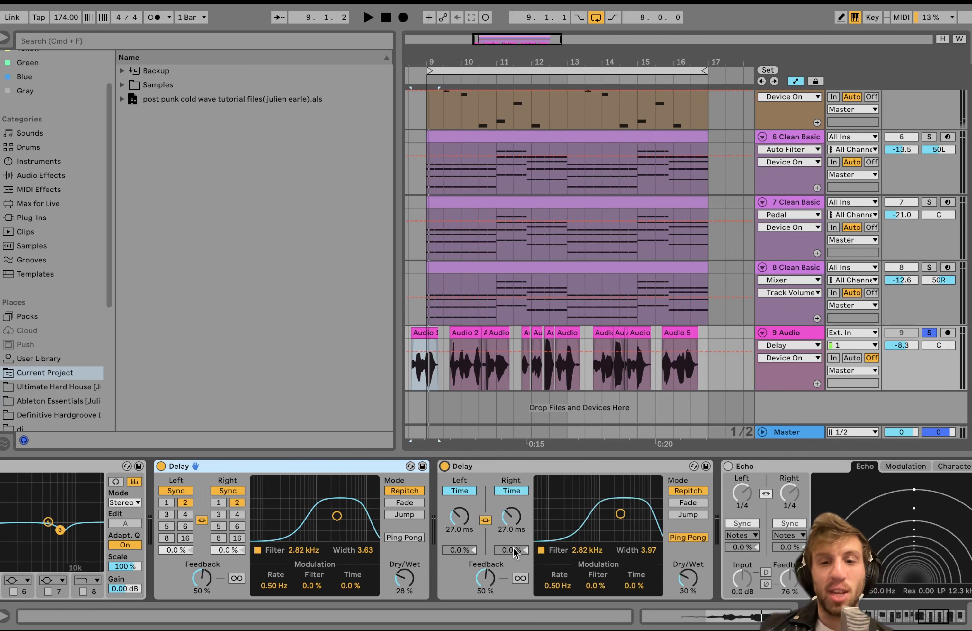
{"action": "key", "text": "space"}
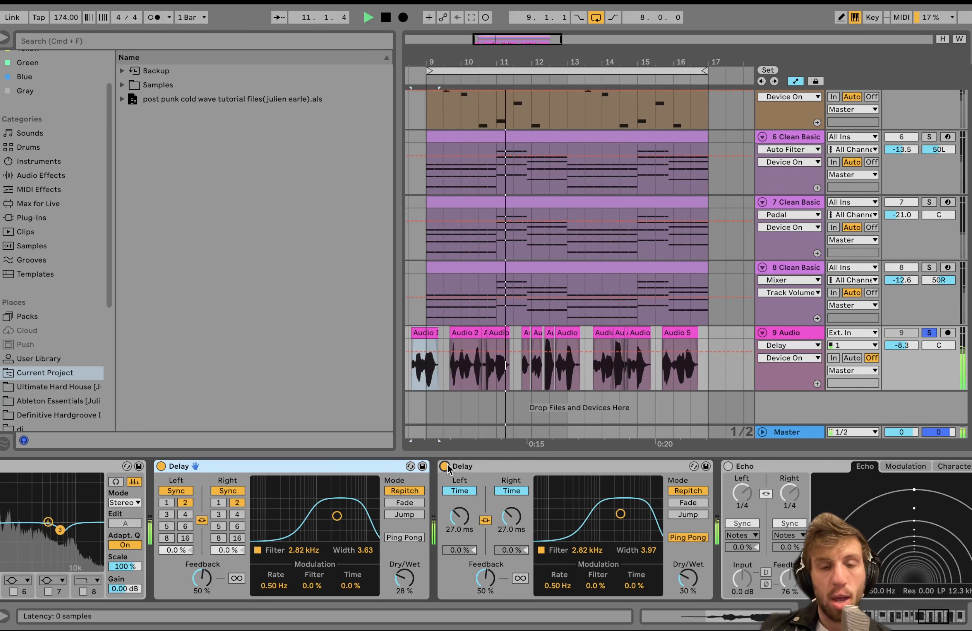
{"action": "key", "text": "space"}
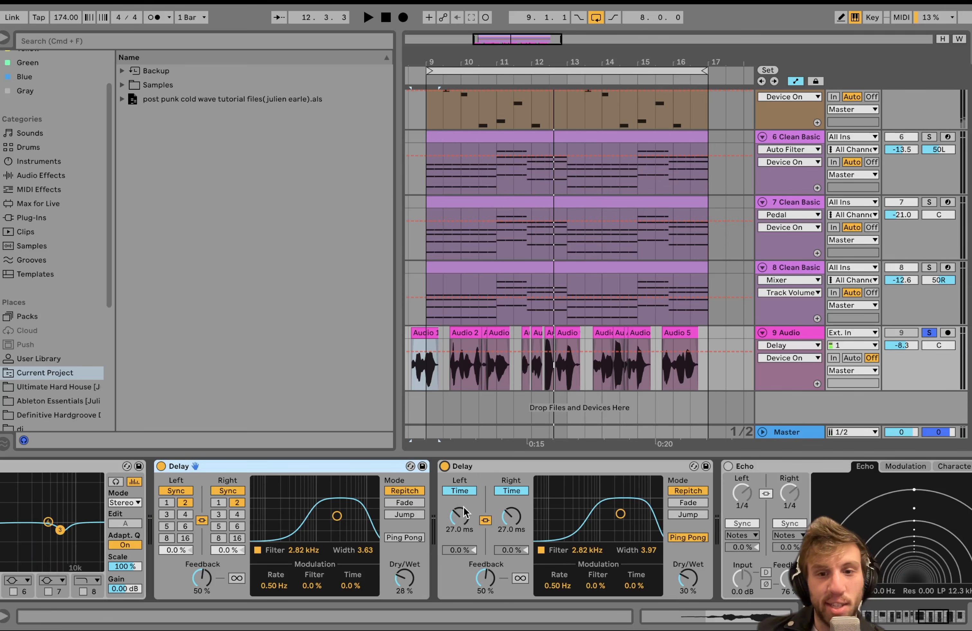
Enable the Echo after the two Delays and play the vocal from 15.3.1, before the last clip.
{"action": "scroll", "coordinate": [615, 538], "scroll_direction": "right", "scroll_amount": 5}
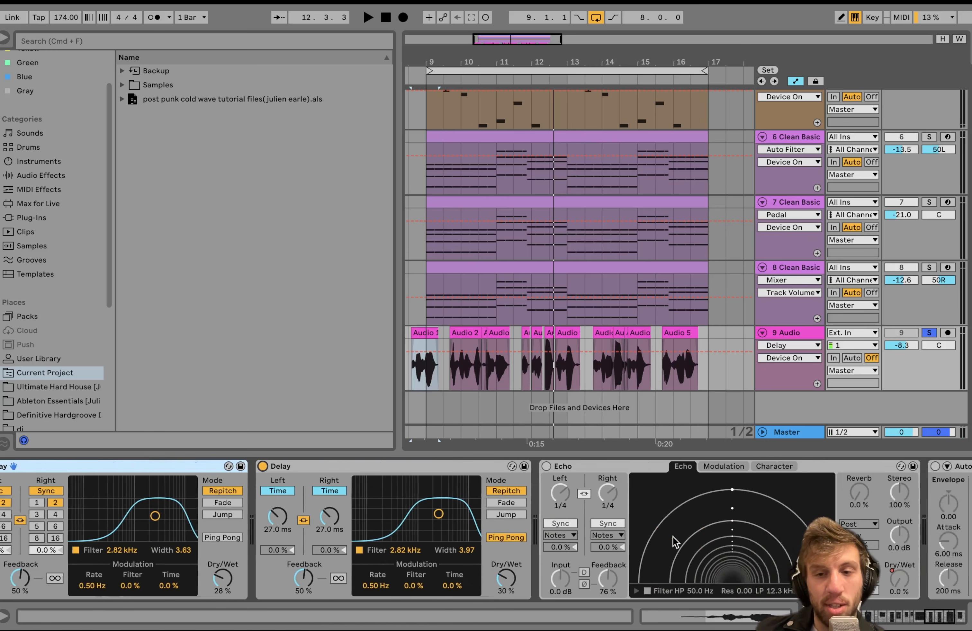
{"action": "left_click", "coordinate": [461, 467]}
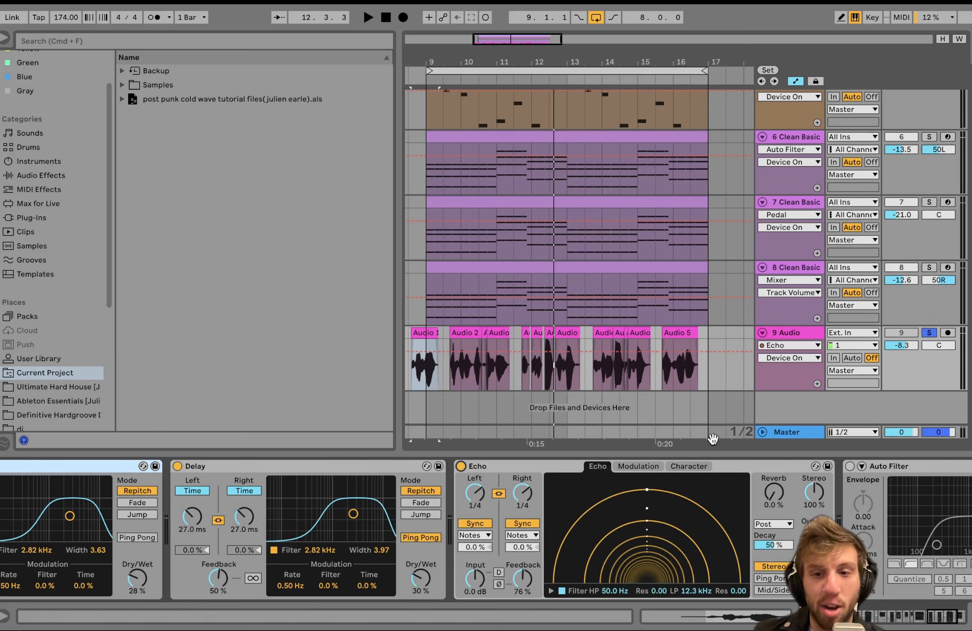
{"action": "left_click", "coordinate": [656, 379]}
{"action": "key", "text": "space"}
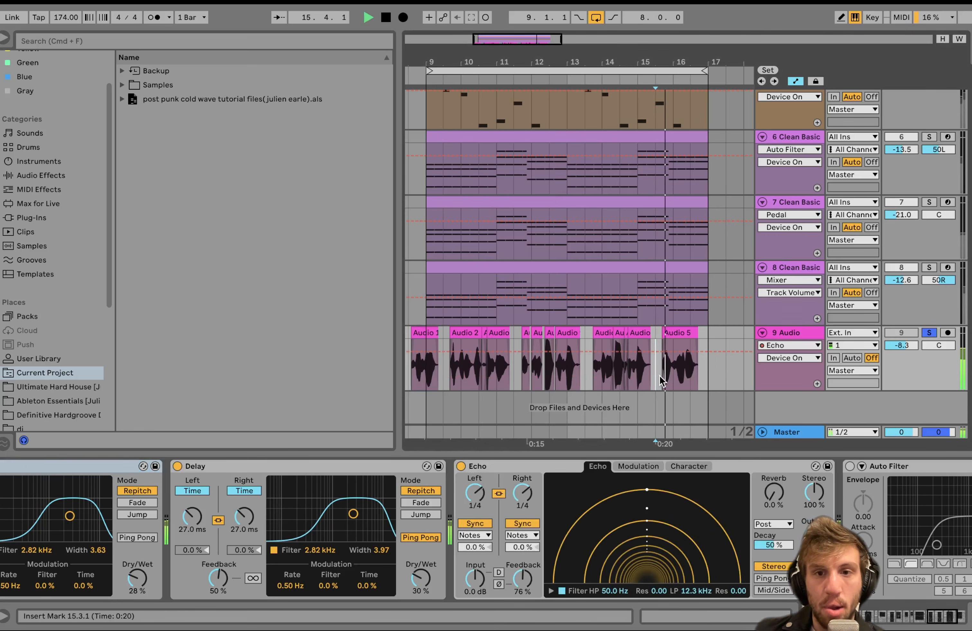
Turn off the arrangement loop and the vocal track's solo, and play the ending with all tracks.
{"action": "left_click", "coordinate": [596, 17]}
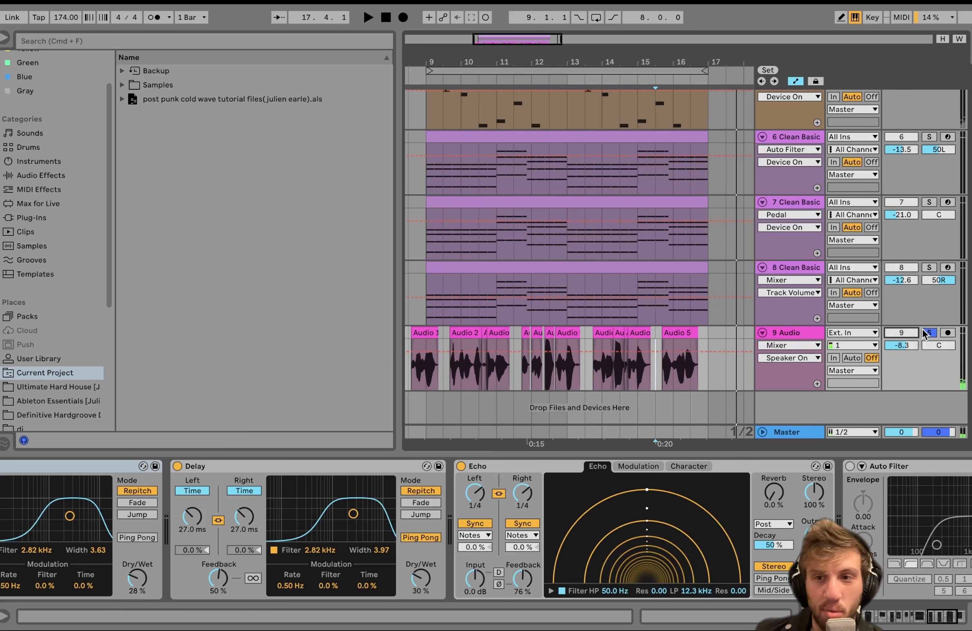
{"action": "key", "text": "space"}
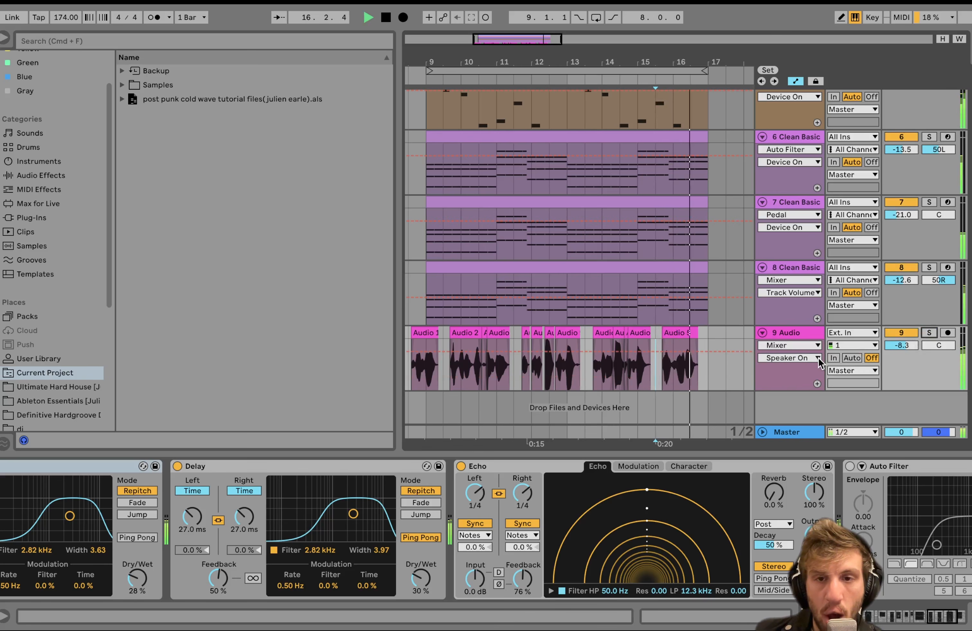
{"action": "key", "text": "space"}
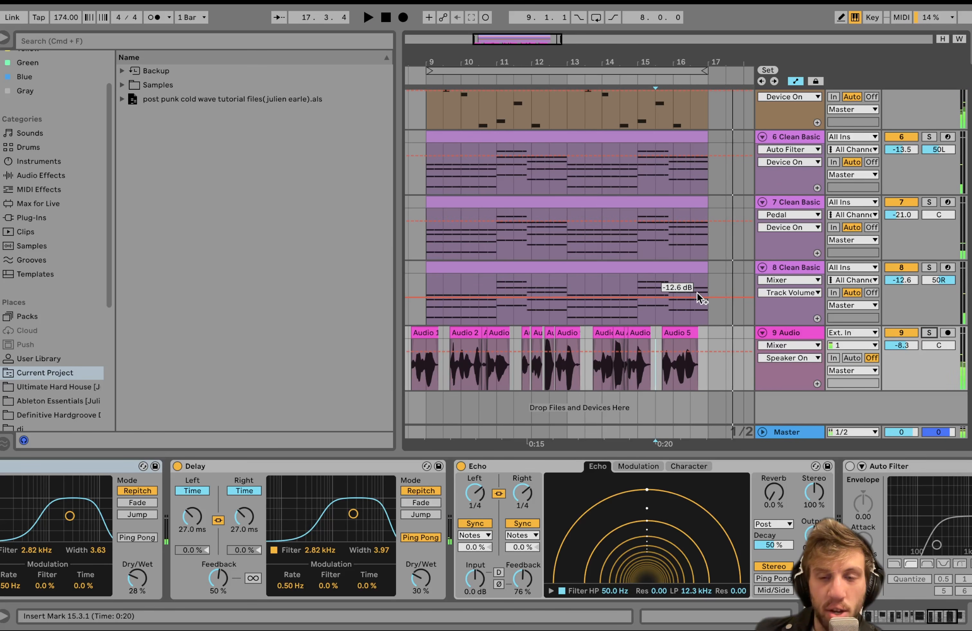
Show the Echo's Dry/Wet automation on the vocal track around the last clip.
{"action": "scroll", "coordinate": [671, 388], "scroll_direction": "up", "scroll_amount": 5}
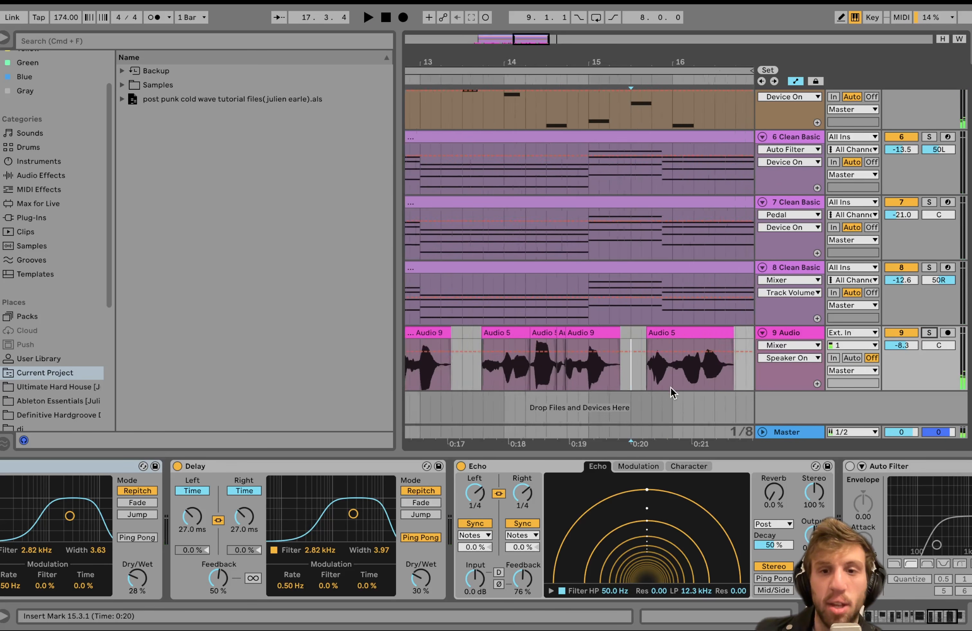
{"action": "scroll", "coordinate": [670, 388], "scroll_direction": "down", "scroll_amount": 6}
{"action": "left_click", "coordinate": [814, 578]}
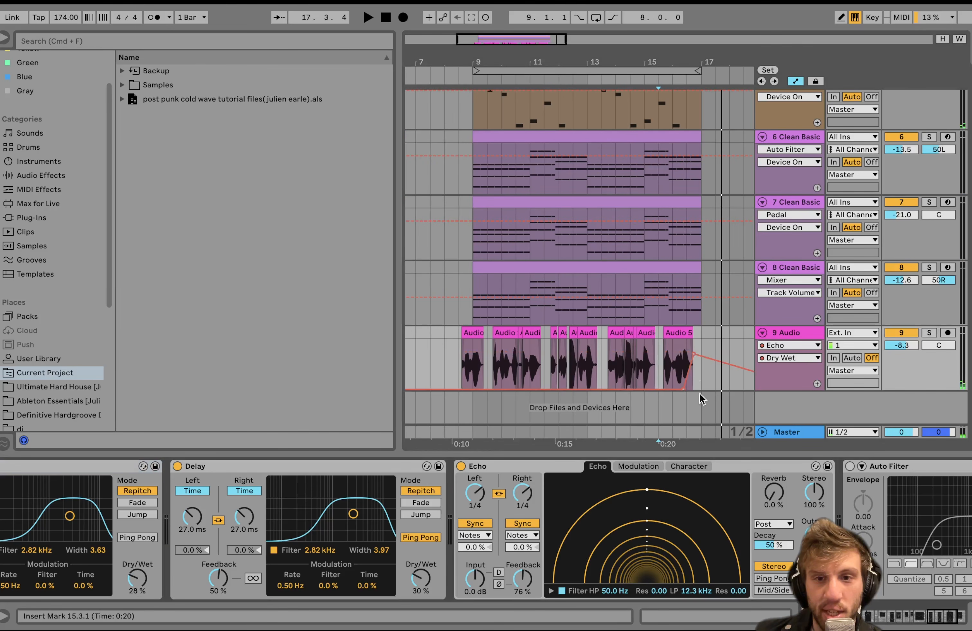
Play the ending of the last vocal clip from 16.2.1 with all tracks, and solo the vocal track to hear it alone.
{"action": "scroll", "coordinate": [683, 353], "scroll_direction": "up", "scroll_amount": 8}
{"action": "left_click", "coordinate": [677, 357]}
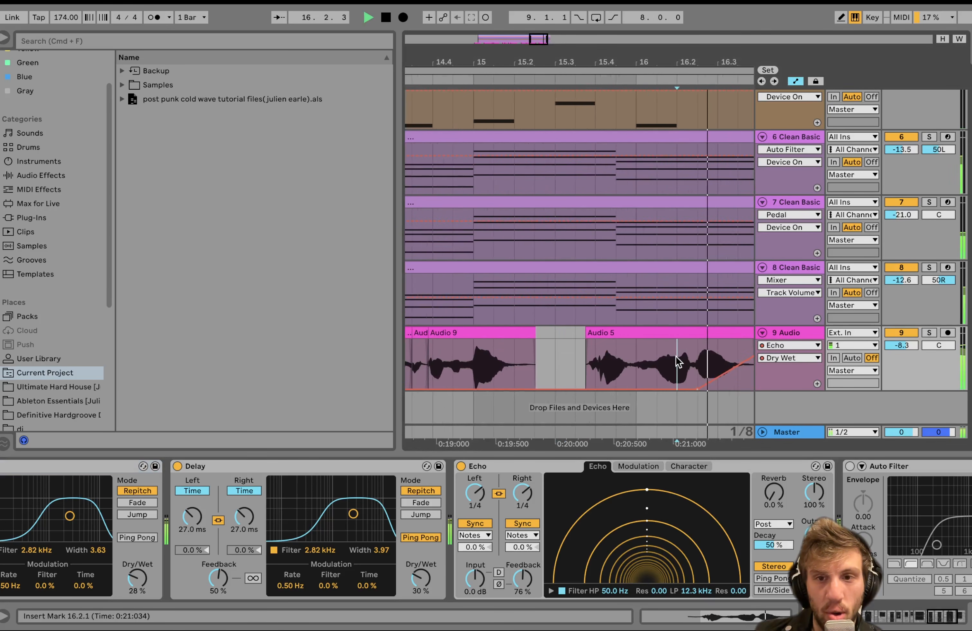
{"action": "scroll", "coordinate": [672, 361], "scroll_direction": "right", "scroll_amount": 5}
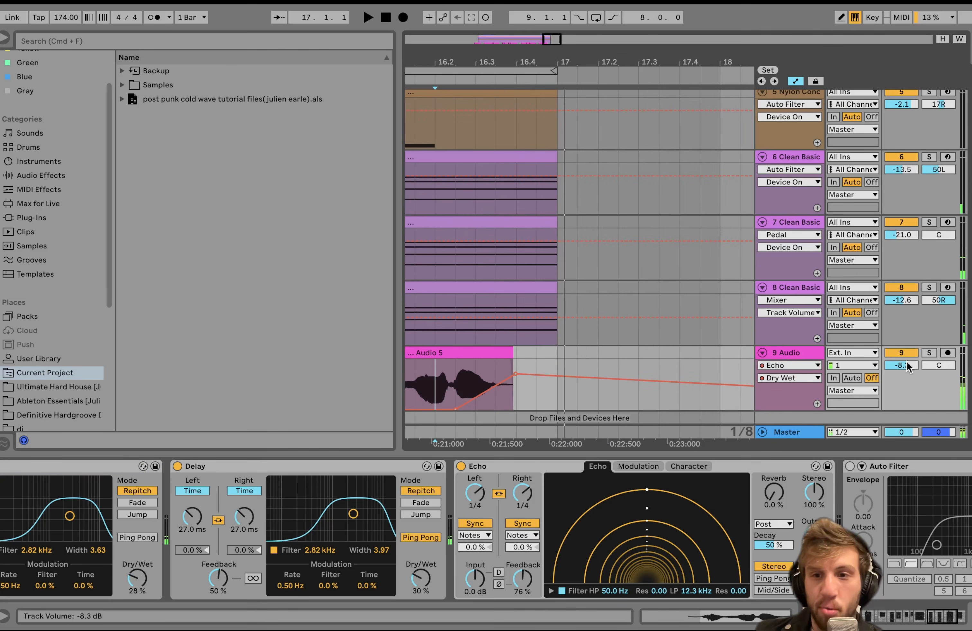
{"action": "left_click", "coordinate": [929, 352]}
{"action": "key", "text": "space"}
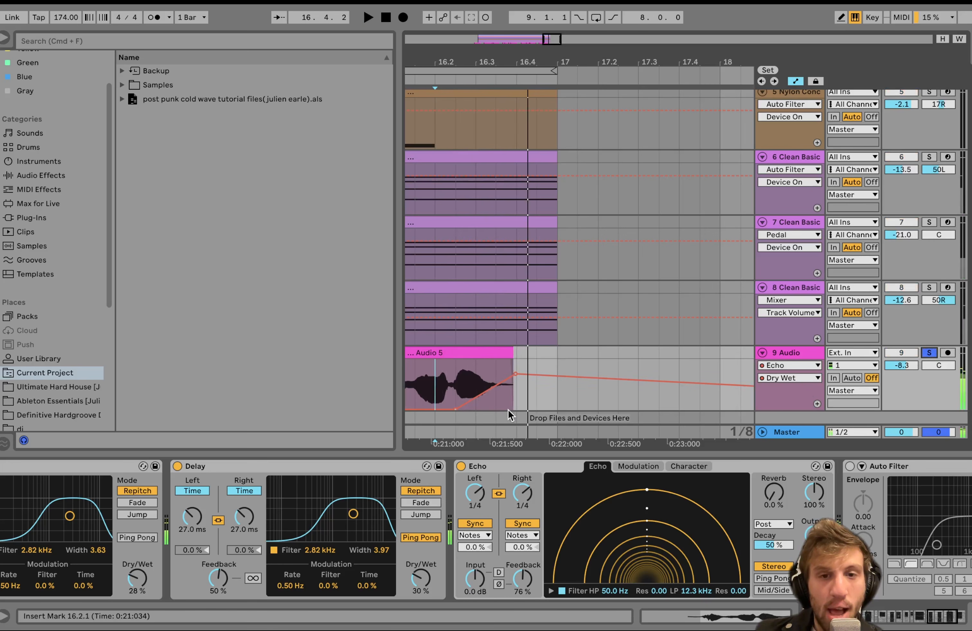
Try an earlier, steeper rise of the Echo Dry/Wet automation in the last vocal clip, and undo the change.
{"action": "left_click_drag", "start_coordinate": [458, 376], "coordinate": [490, 376]}
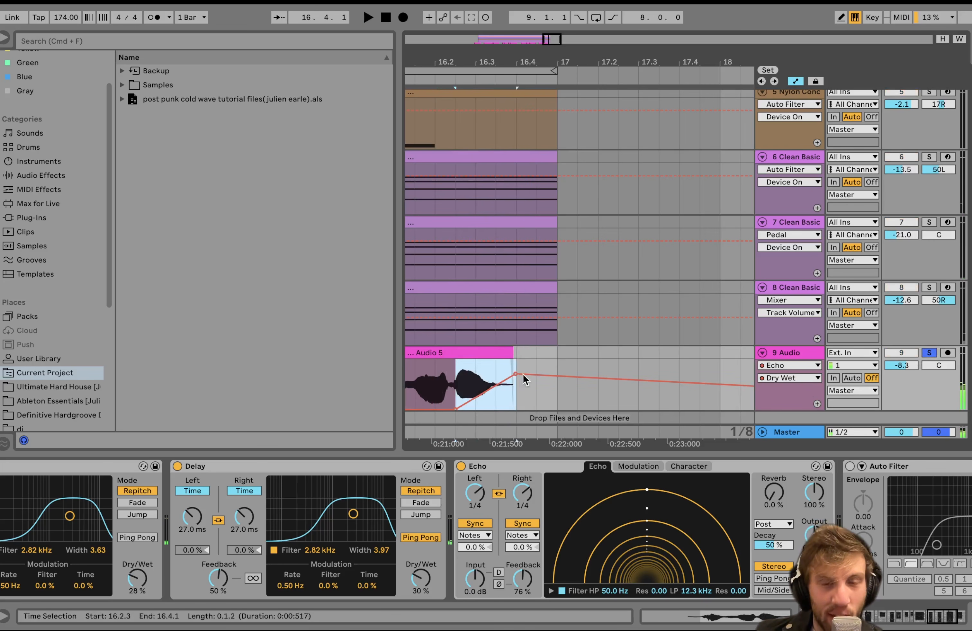
{"action": "left_click", "coordinate": [496, 387]}
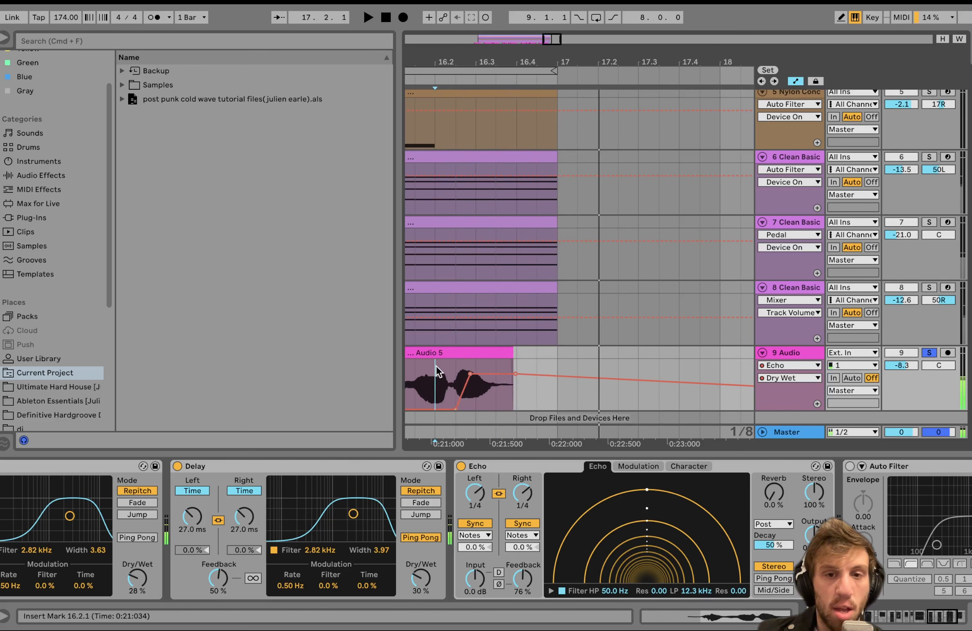
{"action": "left_click", "coordinate": [471, 374]}
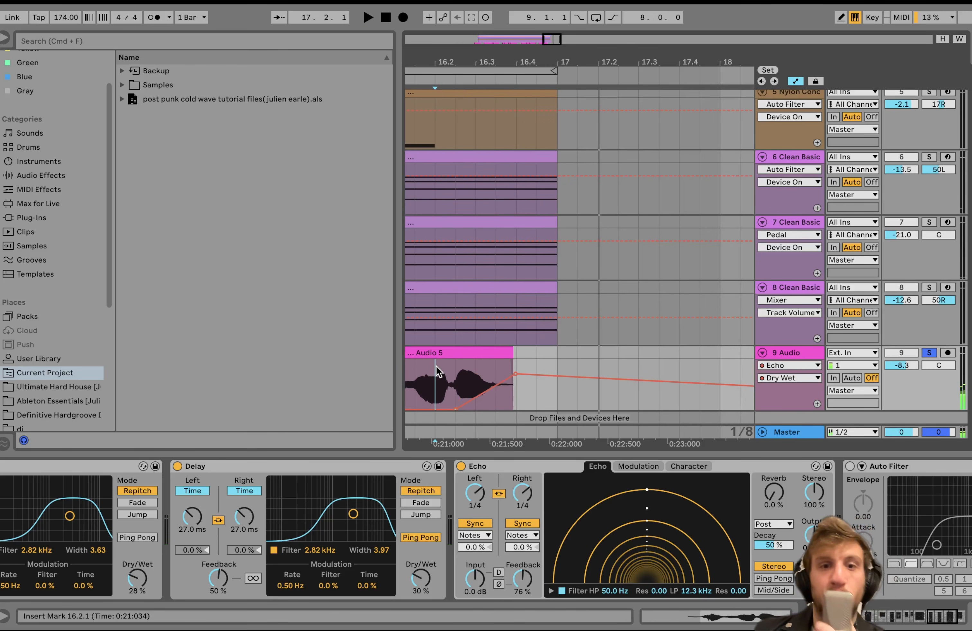
Select 16.2.3 to 16.3.1 on the vocal track and show the whole Echo Dry/Wet automation curve up to its end.
{"action": "left_click_drag", "start_coordinate": [454, 379], "coordinate": [498, 378]}
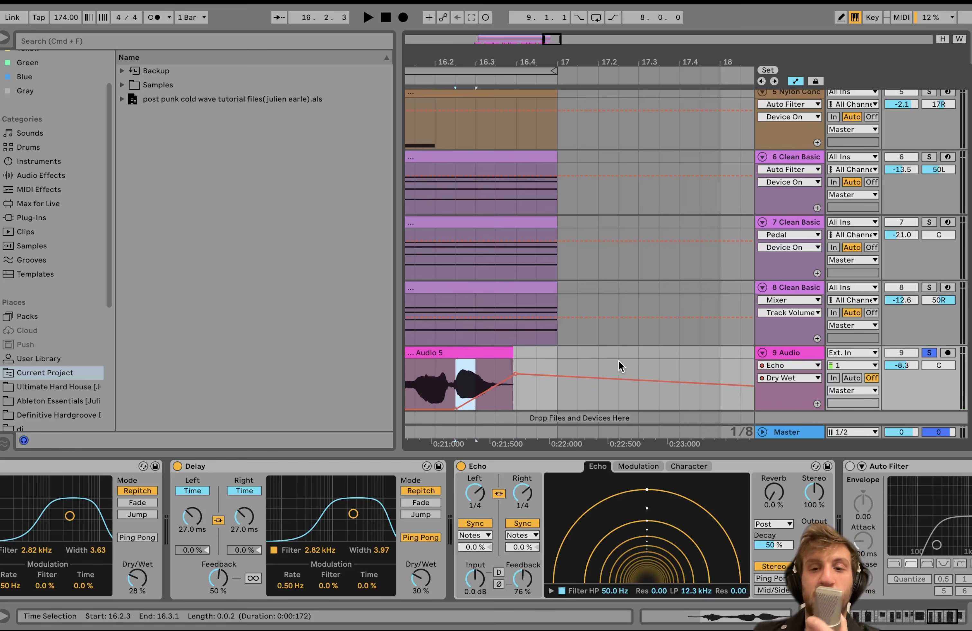
{"action": "scroll", "coordinate": [540, 389], "scroll_direction": "down", "scroll_amount": 5}
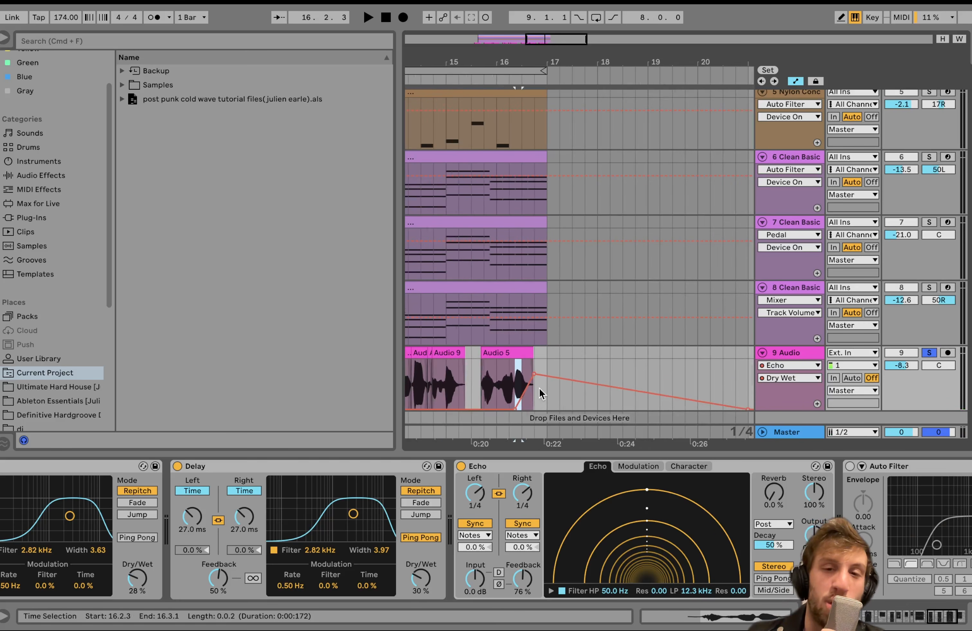
{"action": "scroll", "coordinate": [538, 387], "scroll_direction": "down", "scroll_amount": 6}
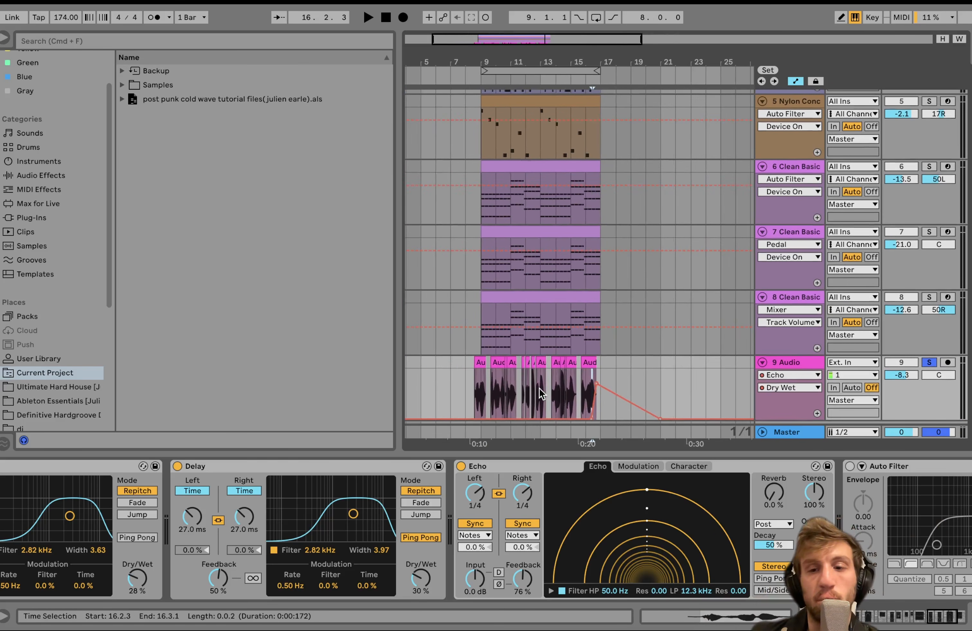
Enable the Auto Filter after the Echo on the vocal track and play the vocal from 16.2.3.
{"action": "scroll", "coordinate": [784, 519], "scroll_direction": "right", "scroll_amount": 5}
{"action": "left_click", "coordinate": [613, 467]}
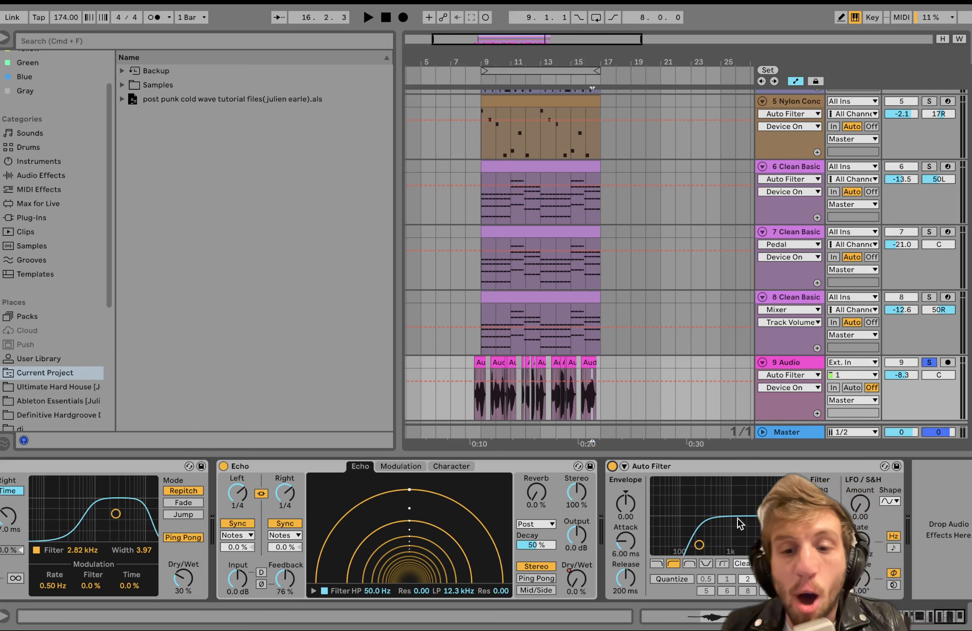
{"action": "key", "text": "space"}
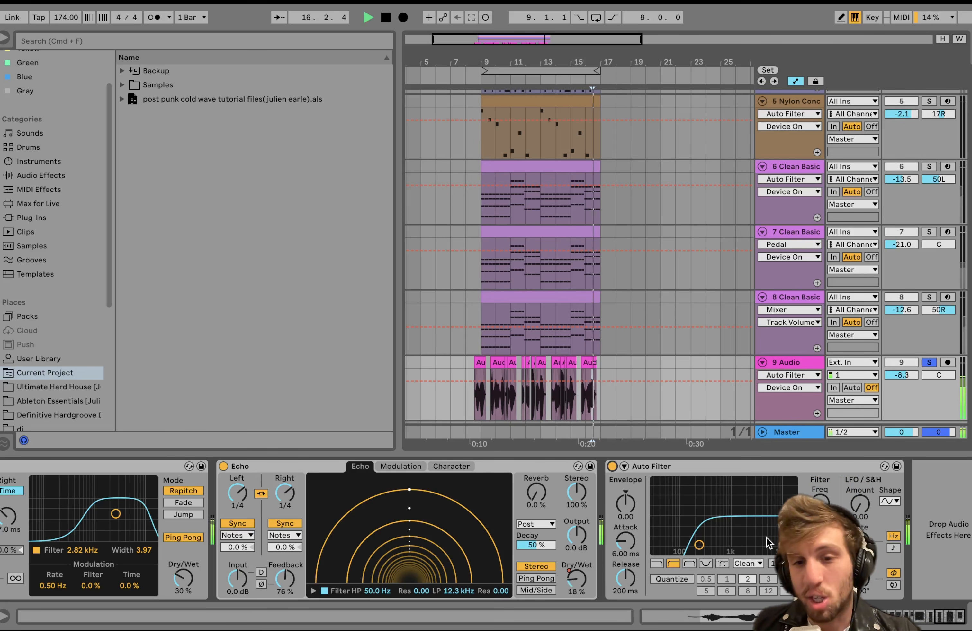
Play from the second vocal clip, try a lower Auto Filter cutoff frequency, and return the cutoff to its former position.
{"action": "left_click", "coordinate": [491, 367]}
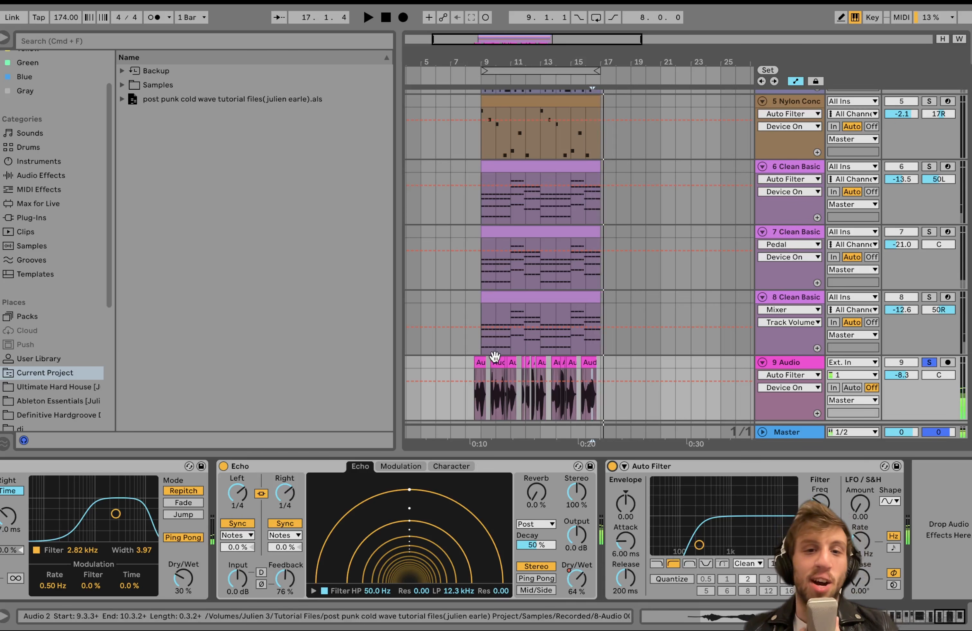
{"action": "key", "text": "space"}
{"action": "left_click_drag", "start_coordinate": [820, 504], "coordinate": [820, 523]}
{"action": "key", "text": "space"}
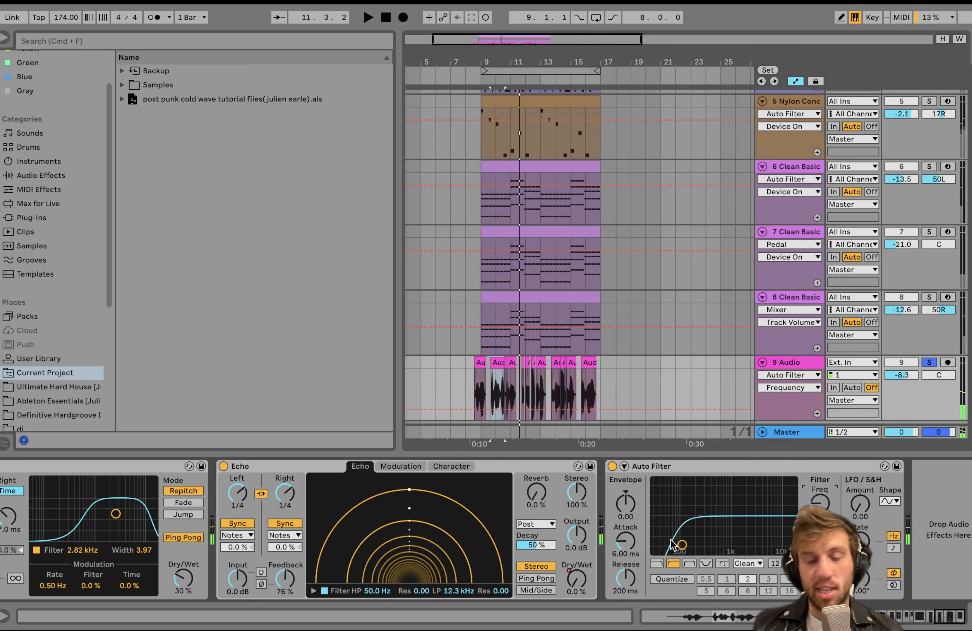
{"action": "left_click_drag", "start_coordinate": [682, 544], "coordinate": [699, 545]}
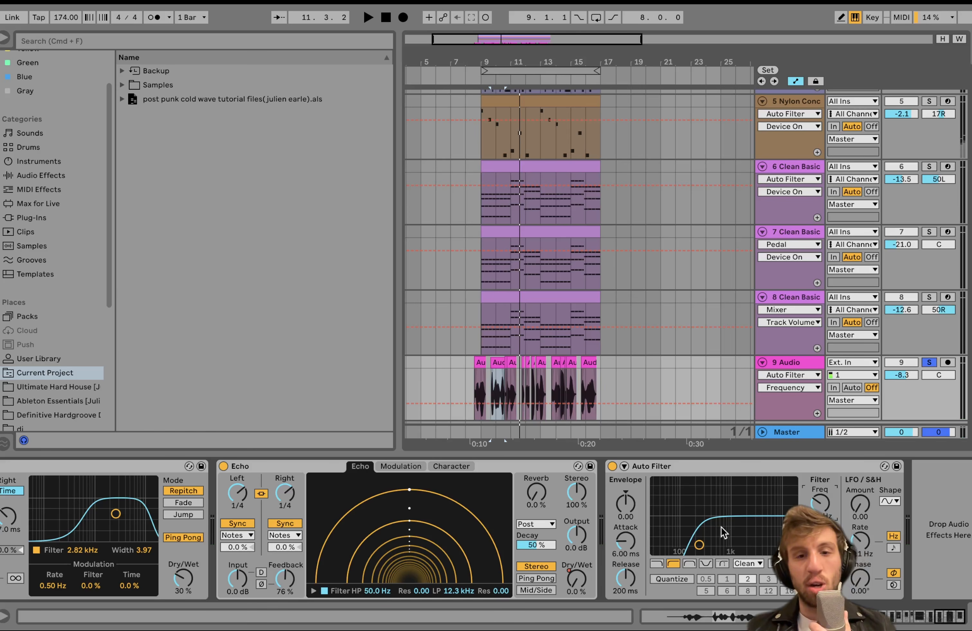
Play the soloed vocal through the Auto Filter, turn off the vocal track's solo, and play all tracks together.
{"action": "key", "text": "space"}
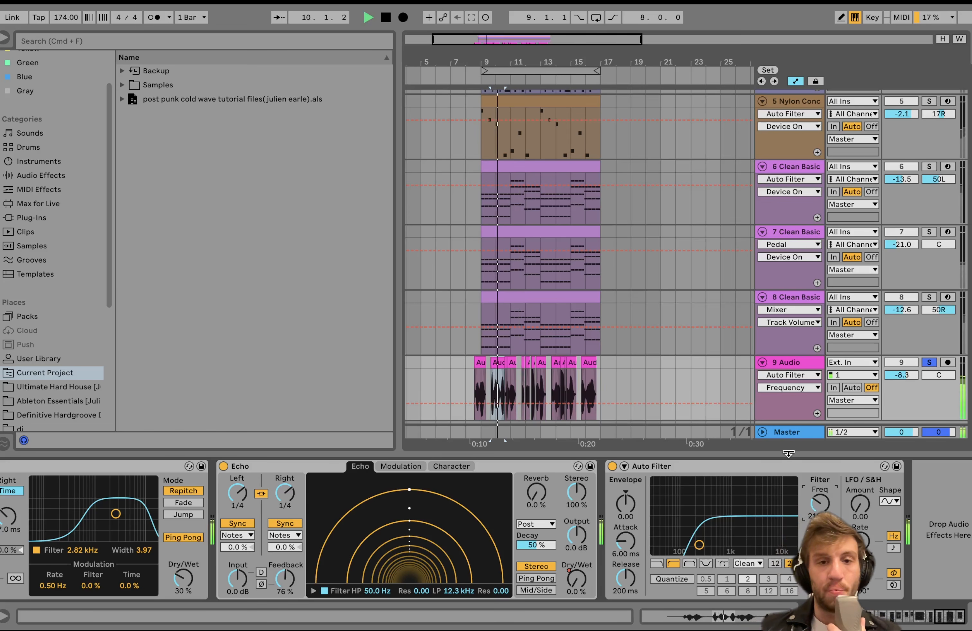
{"action": "key", "text": "space"}
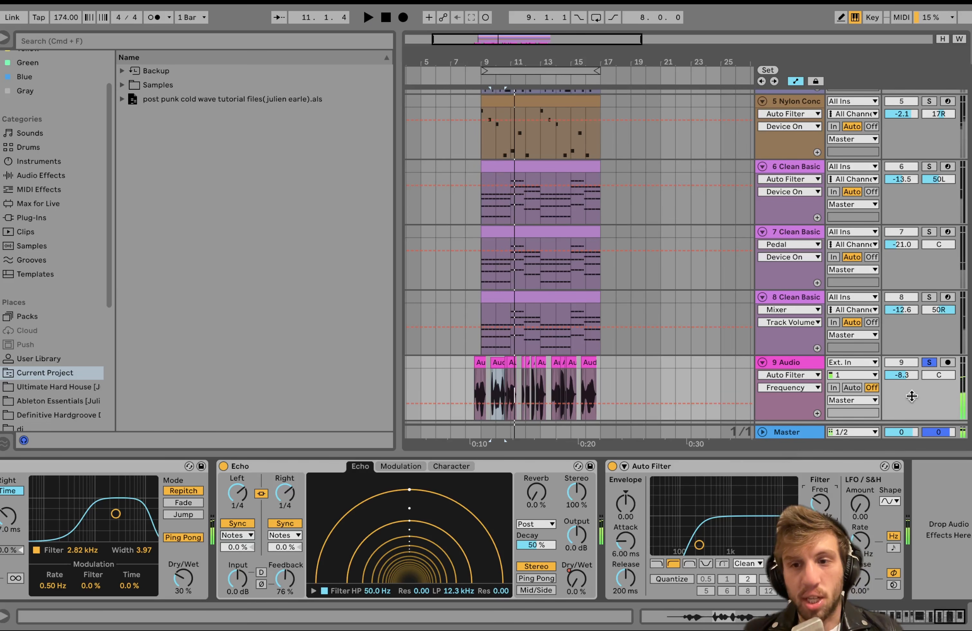
{"action": "left_click", "coordinate": [929, 362]}
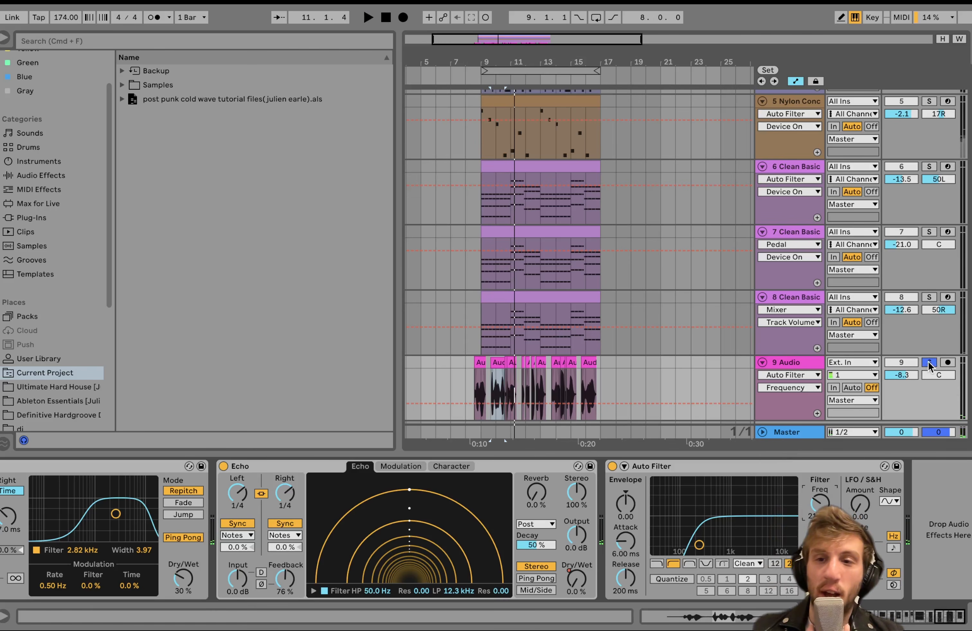
{"action": "key", "text": "space"}
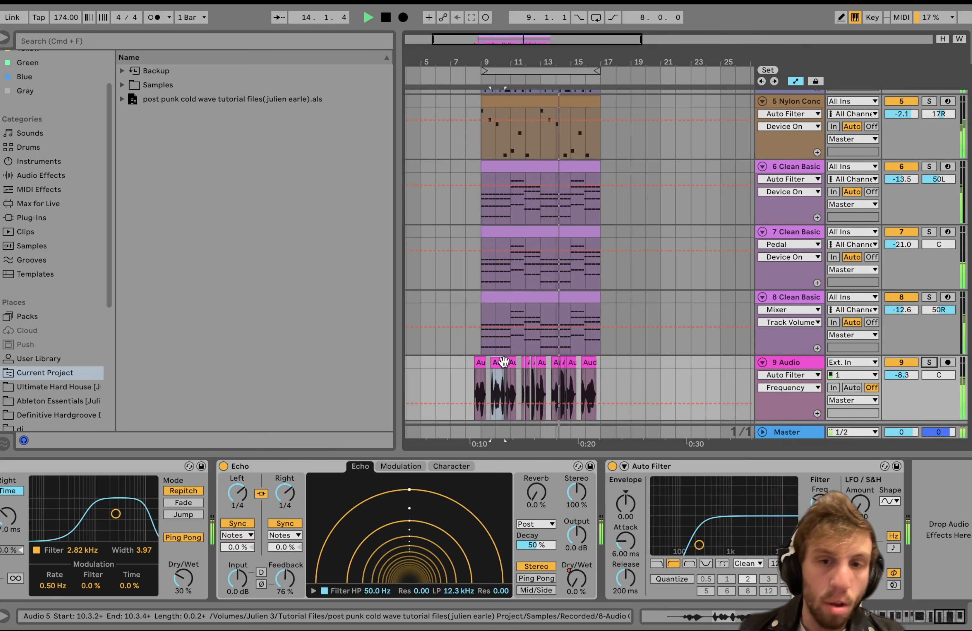
{"action": "key", "text": "space"}
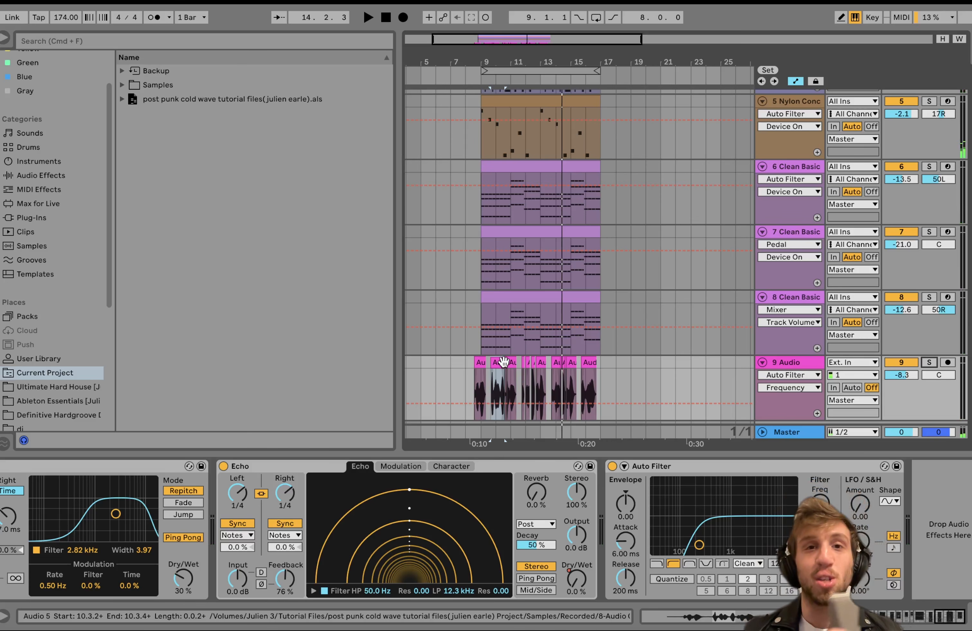
Select the clip on the 7 Clean Basic track and loop the arrangement over its range from 9.1.1 to 17.1.1.
{"action": "left_click", "coordinate": [538, 235]}
{"action": "key", "text": "super+l"}
{"action": "scroll", "coordinate": [540, 242], "scroll_direction": "up", "scroll_amount": 6}
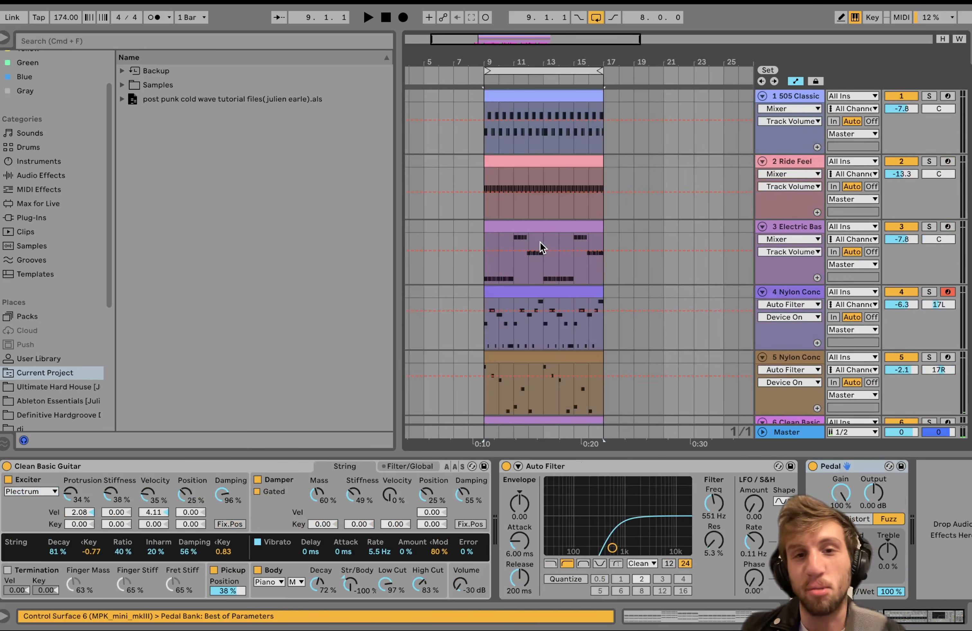
{"action": "scroll", "coordinate": [541, 243], "scroll_direction": "down", "scroll_amount": 1}
{"action": "scroll", "coordinate": [540, 243], "scroll_direction": "left", "scroll_amount": 1}
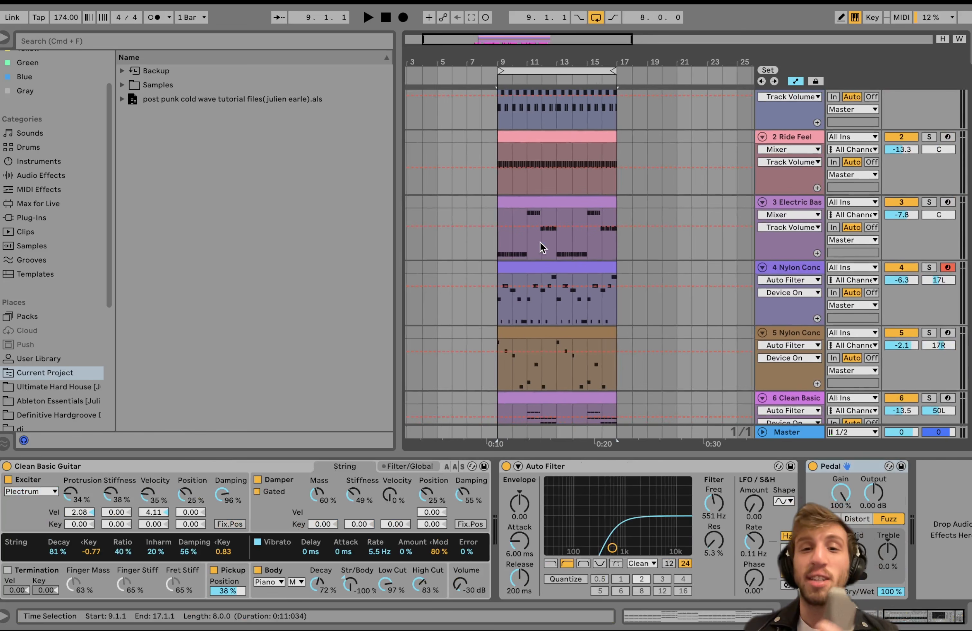
Select the clip on track 4 and the project's .als file, and view the clip commands available for the track 4 clip.
{"action": "left_click", "coordinate": [543, 269]}
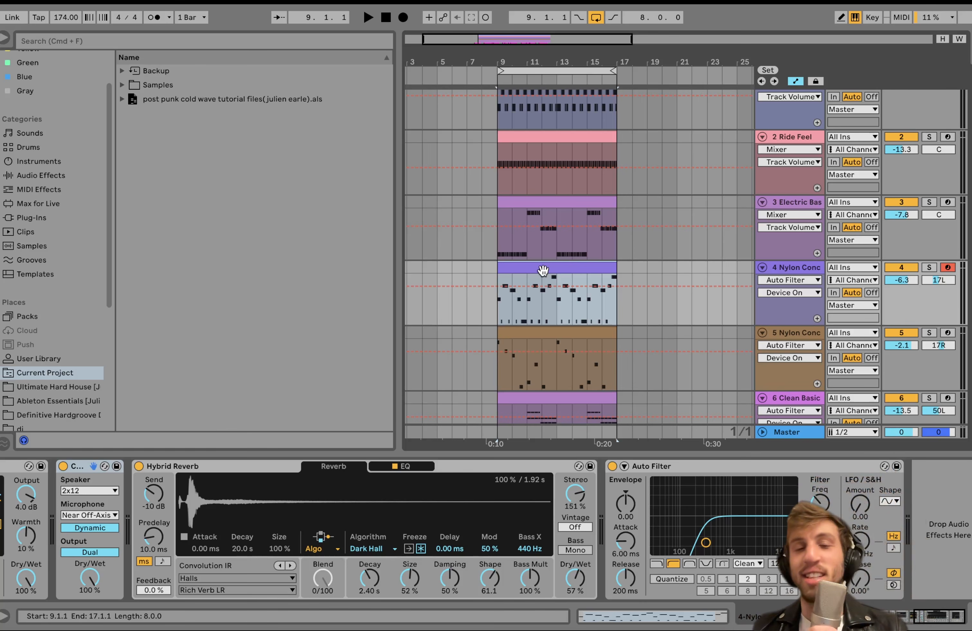
{"action": "left_click", "coordinate": [173, 98]}
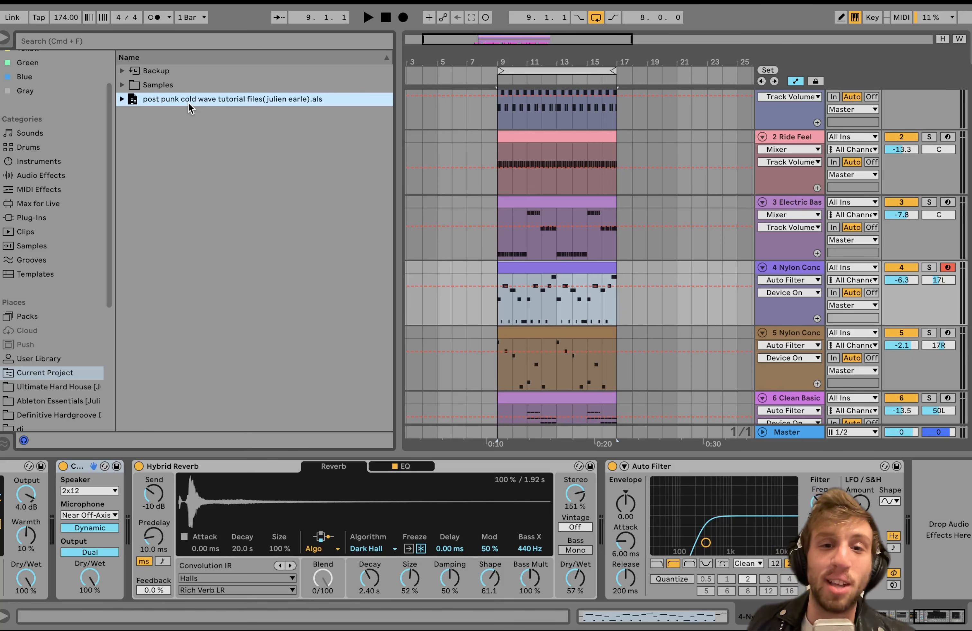
{"action": "right_click", "coordinate": [537, 266]}
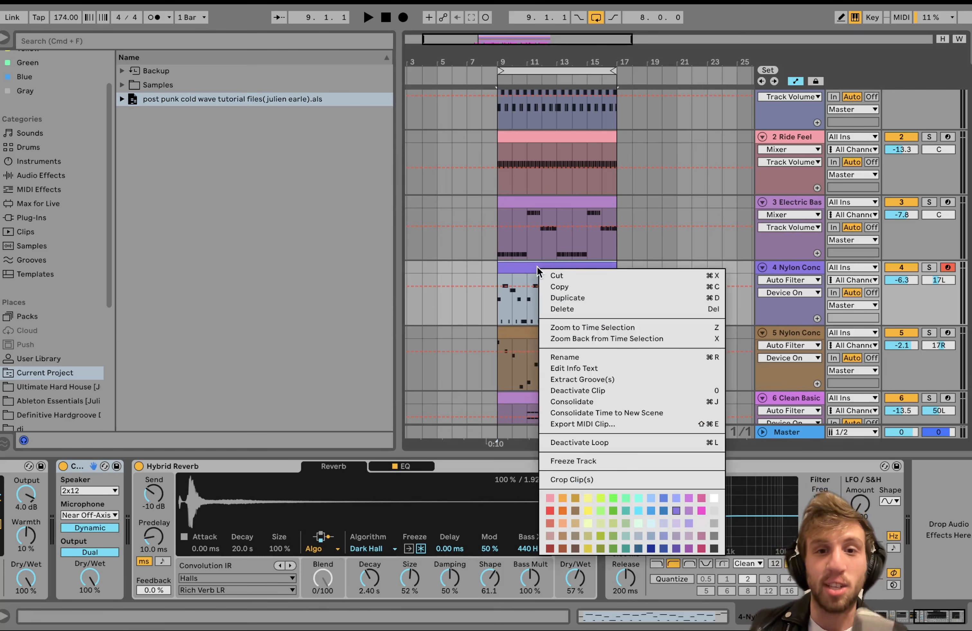
{"action": "key", "text": "Escape"}
{"action": "scroll", "coordinate": [537, 266], "scroll_direction": "up", "scroll_amount": 2}
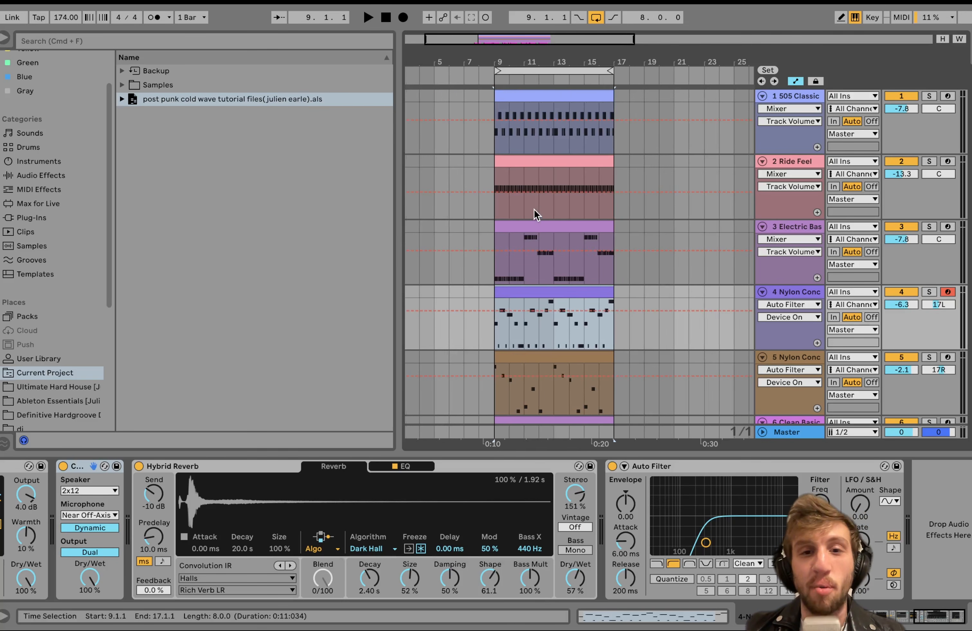